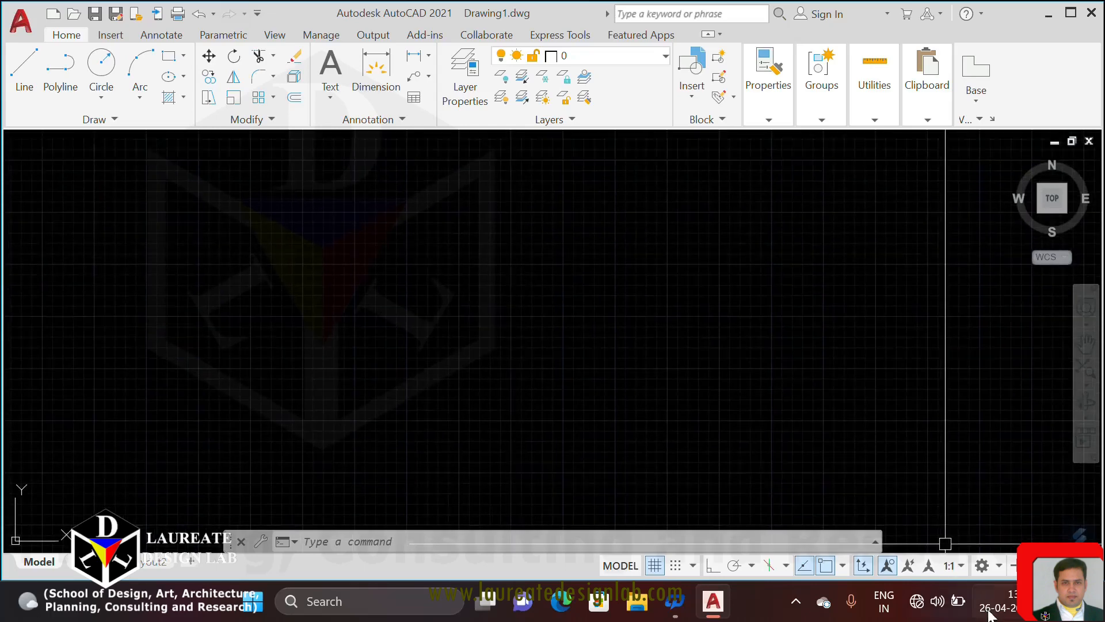
Switch to the 3D Modeling workspace and draw a cylinder about 5/16" in radius and 6 1/16" high in the home isometric view.
click(989, 568)
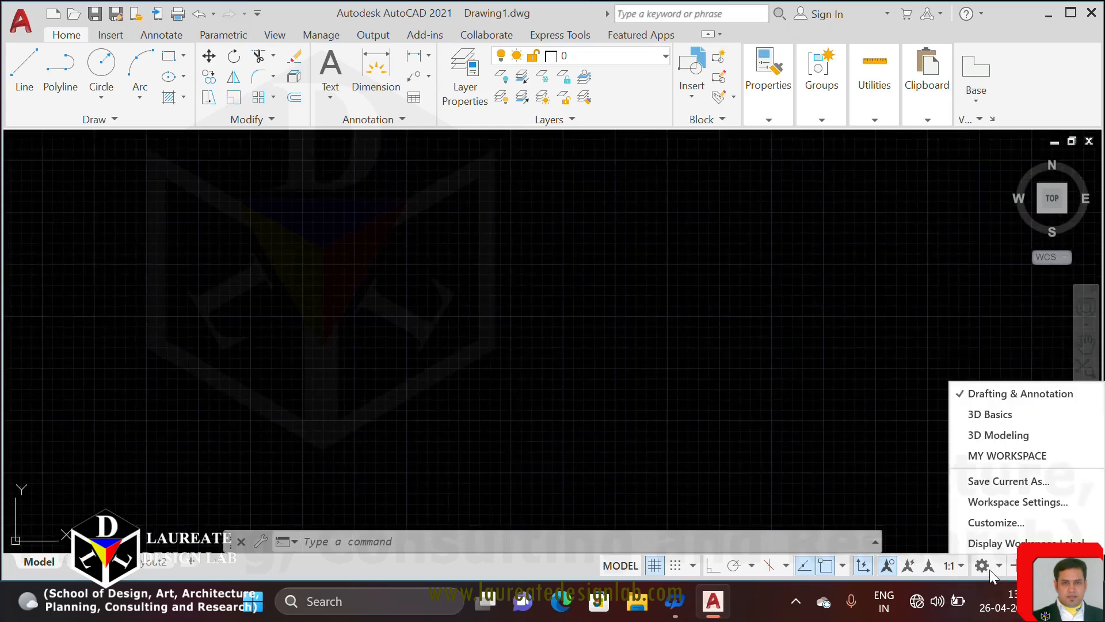
click(991, 436)
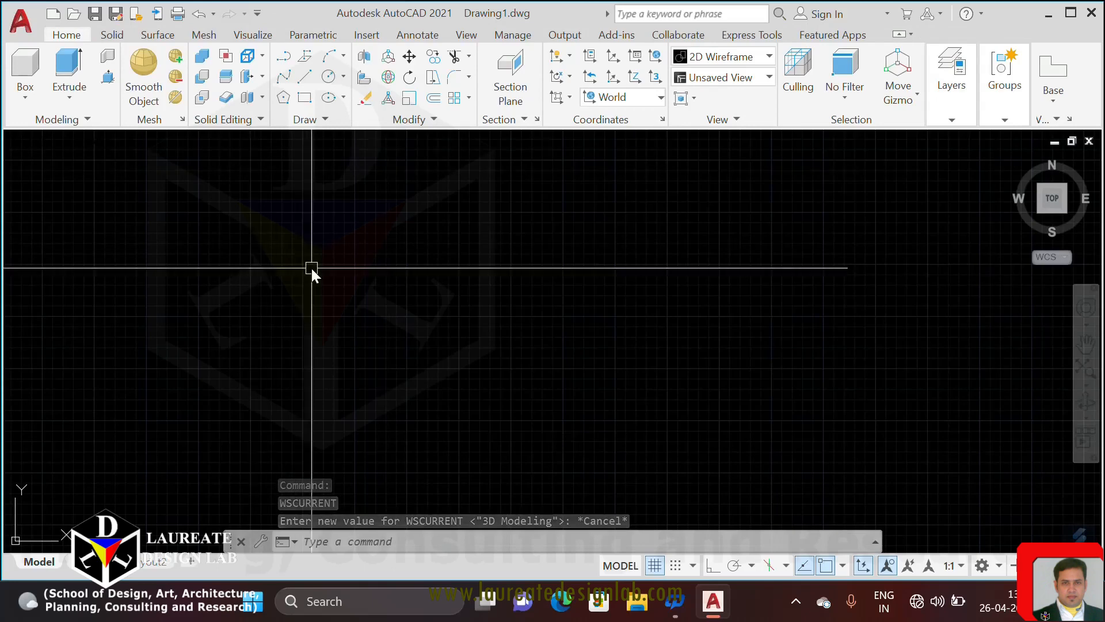
click(27, 94)
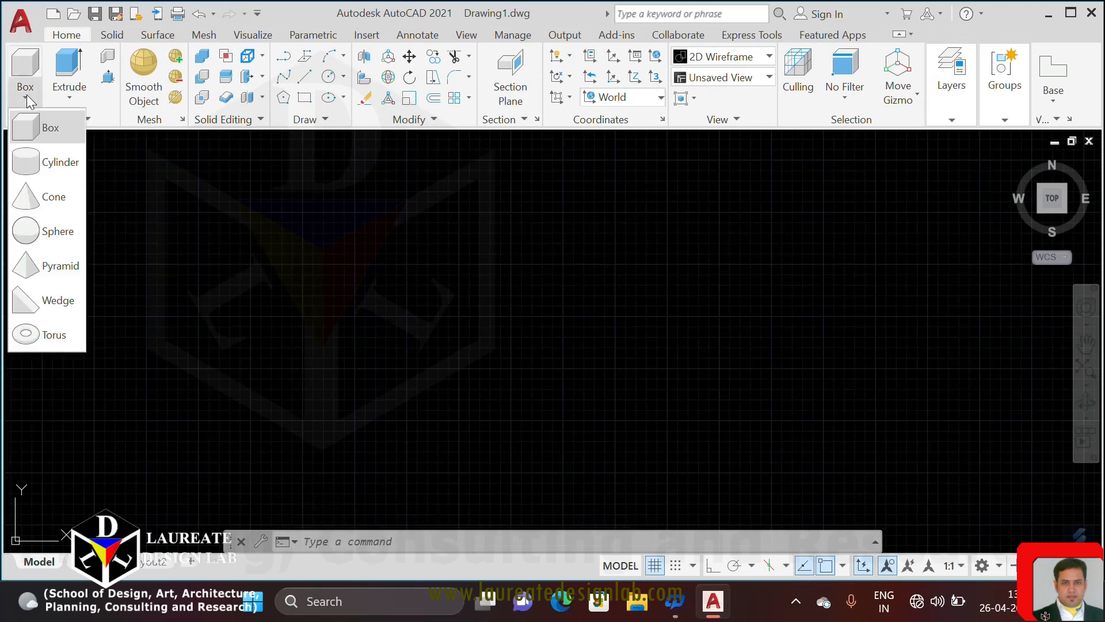
click(55, 172)
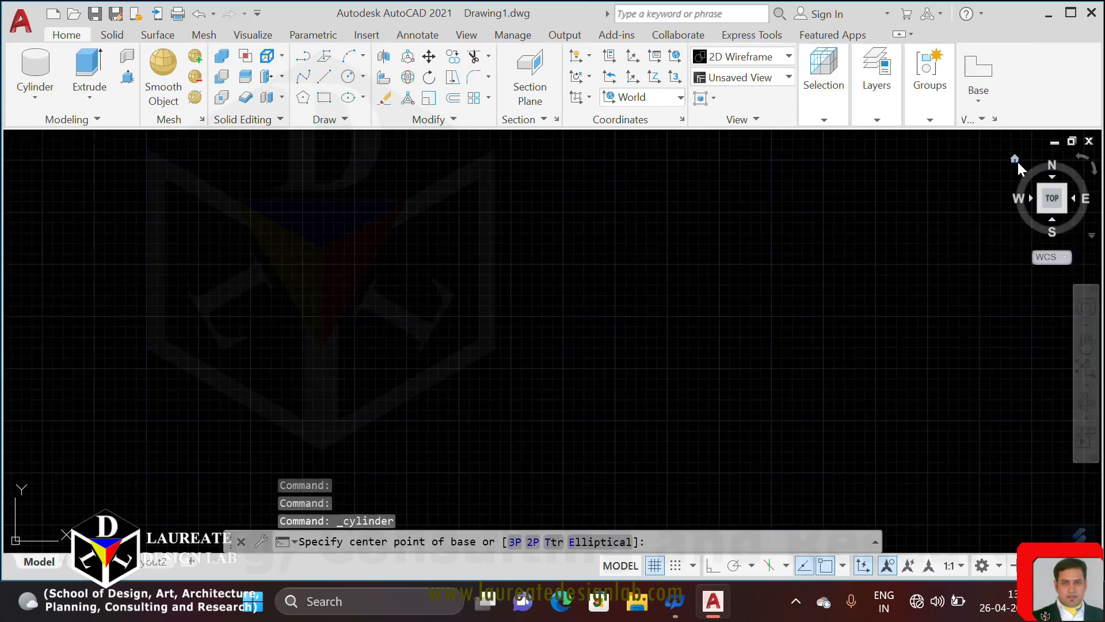
click(1016, 160)
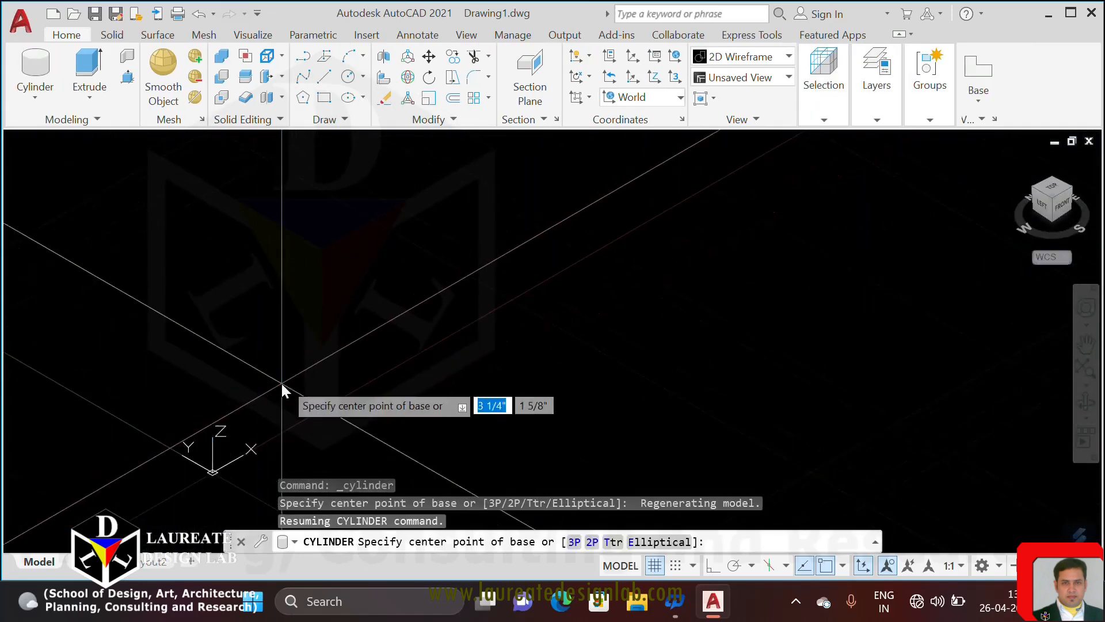
click(225, 413)
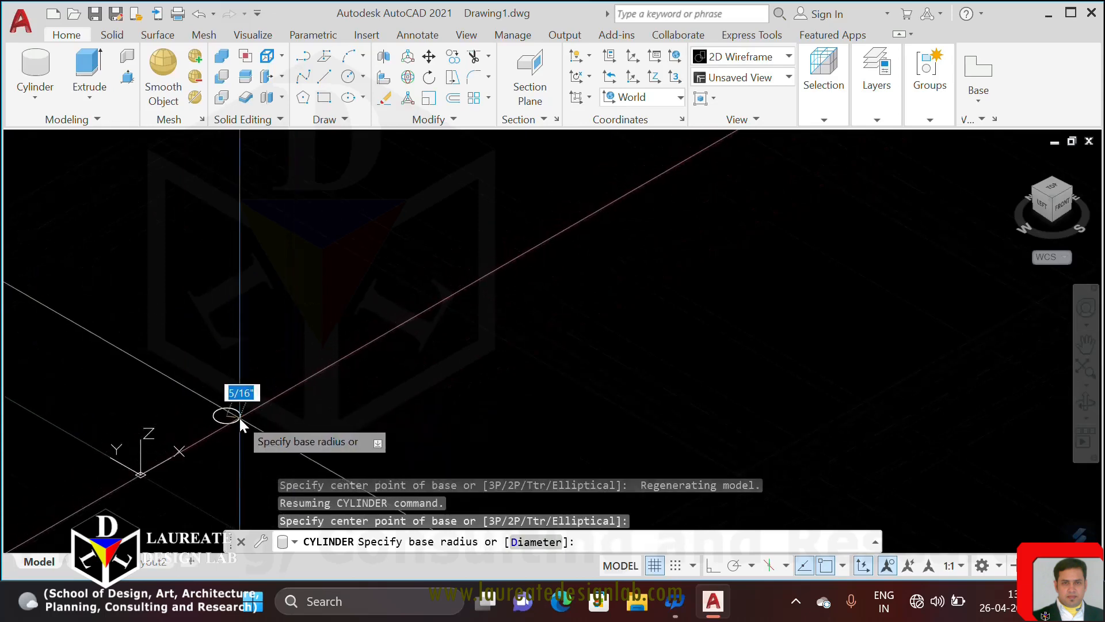
click(238, 416)
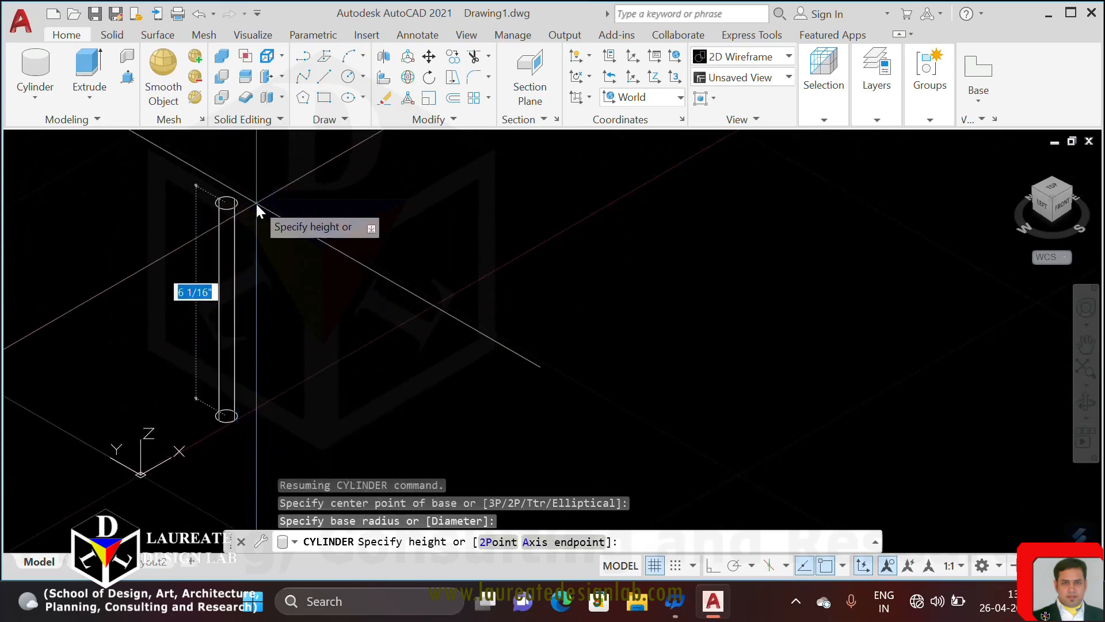
click(256, 205)
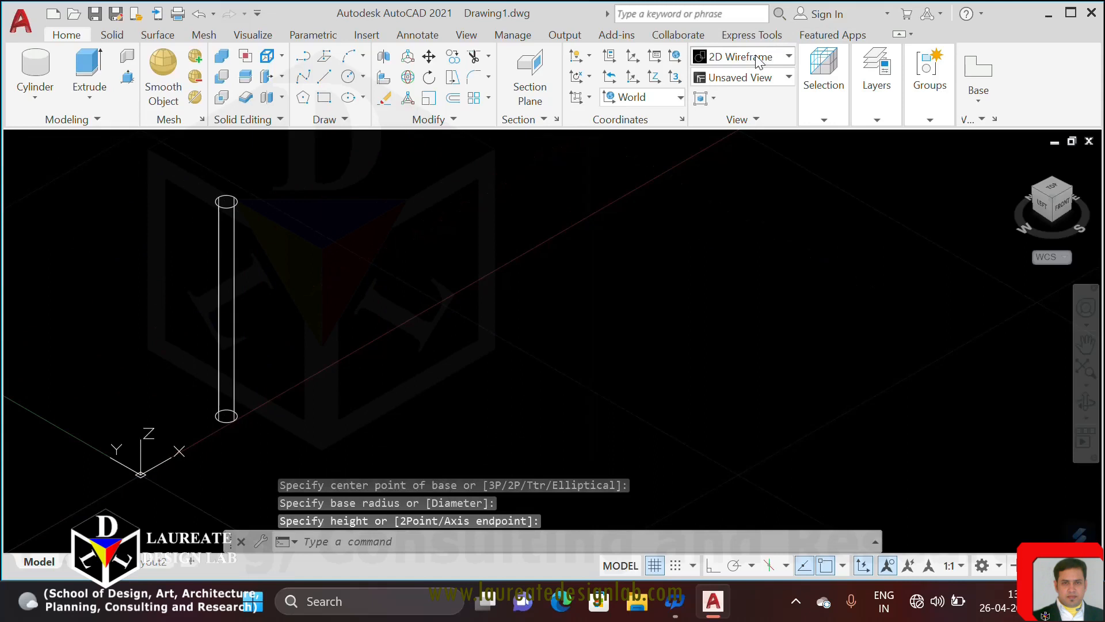
Set the visual style to Conceptual so the cylinder is displayed shaded.
click(758, 62)
click(797, 92)
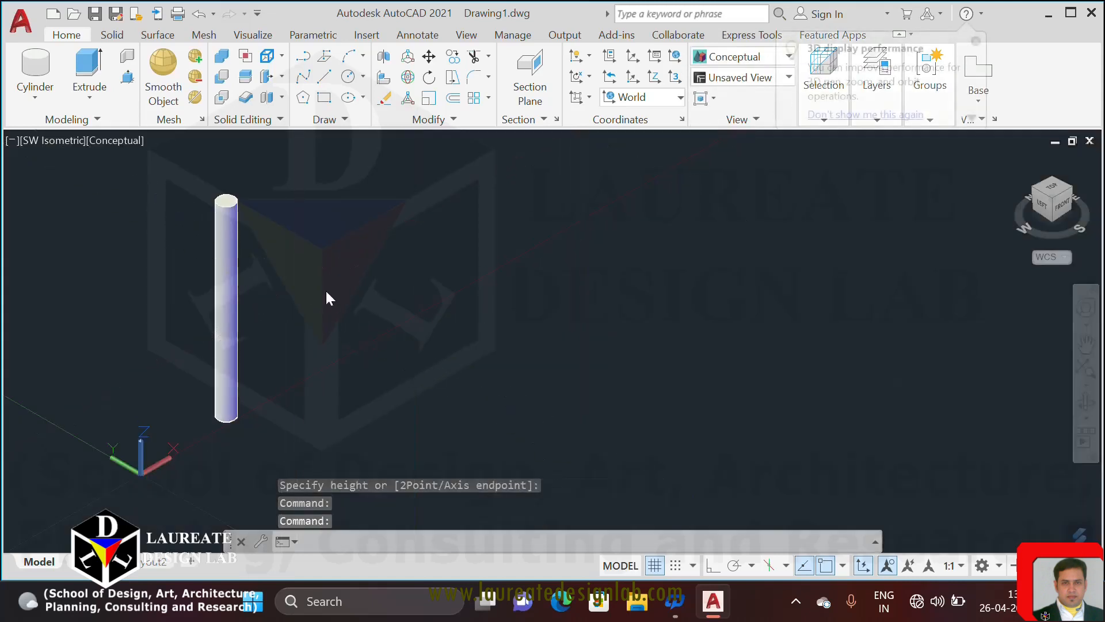
middle_drag(326, 290, 473, 271)
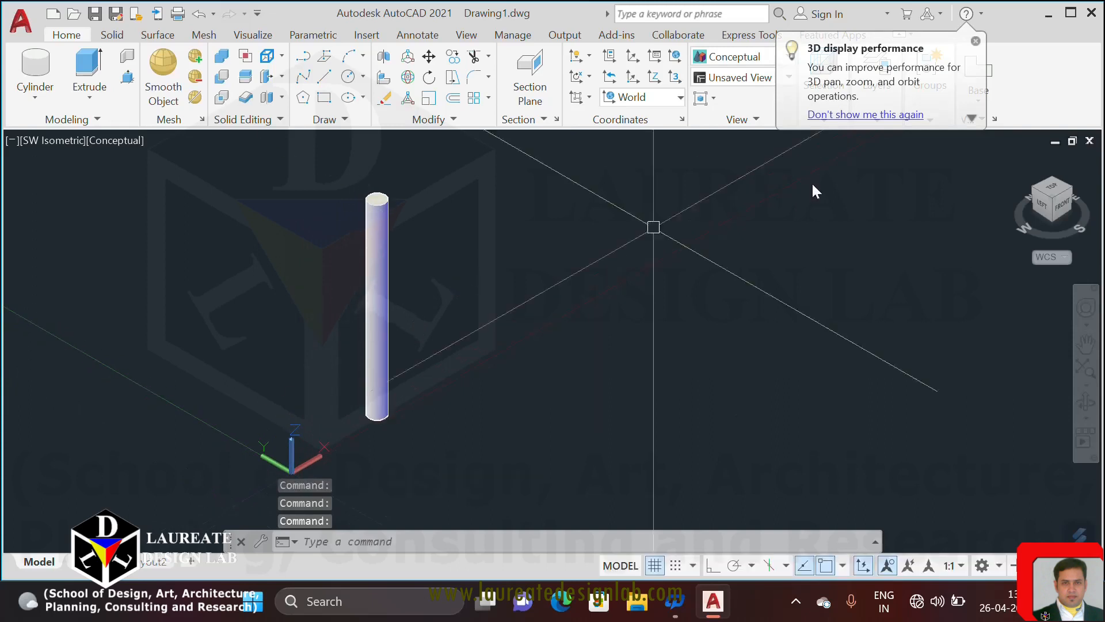
click(975, 41)
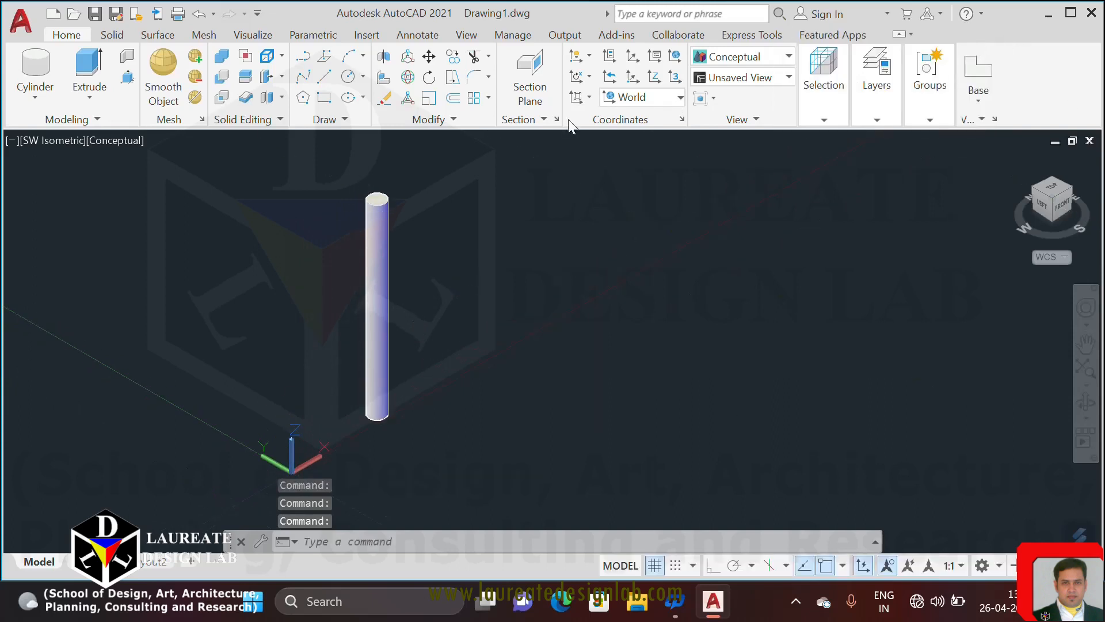
Try rotating the cylinder 45 degrees about the red X axis with 3D Rotate, and undo the rotation.
click(408, 78)
click(386, 256)
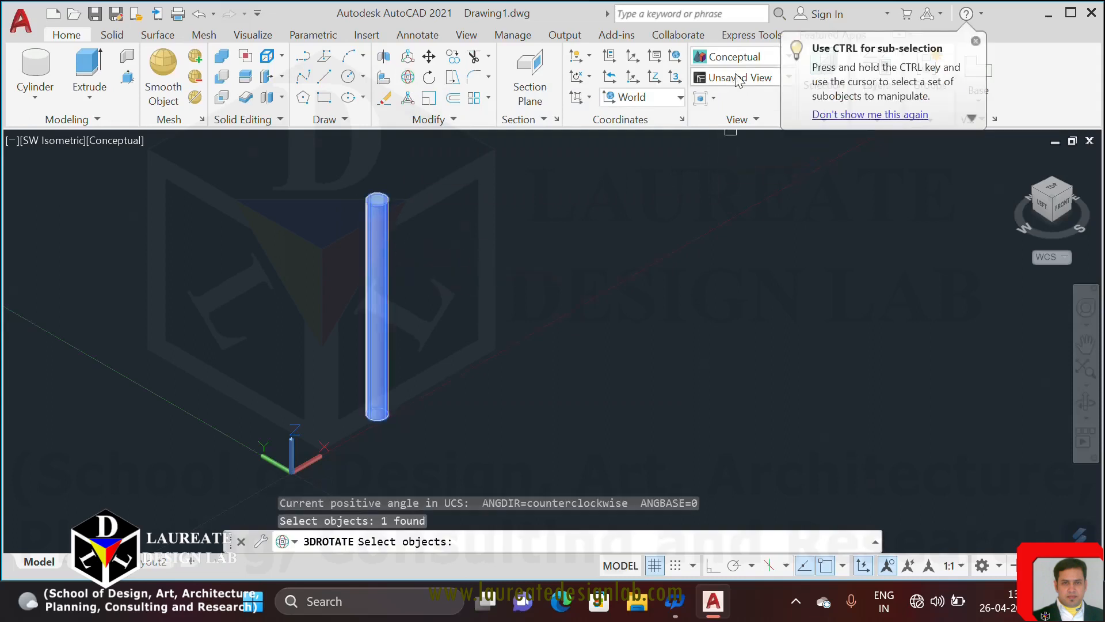
key(Return)
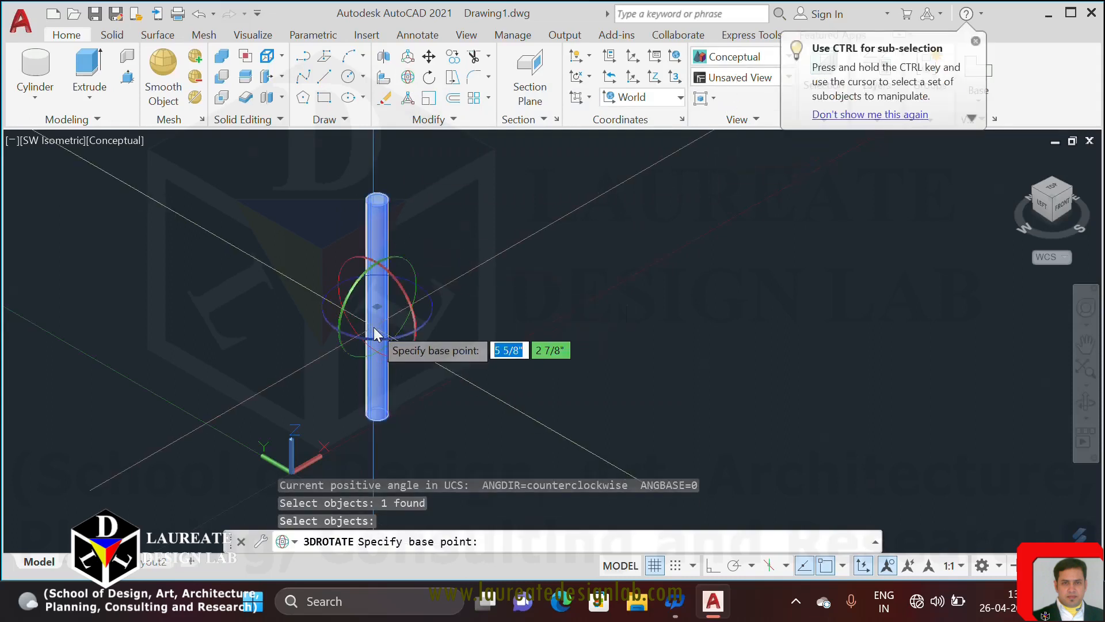
click(714, 566)
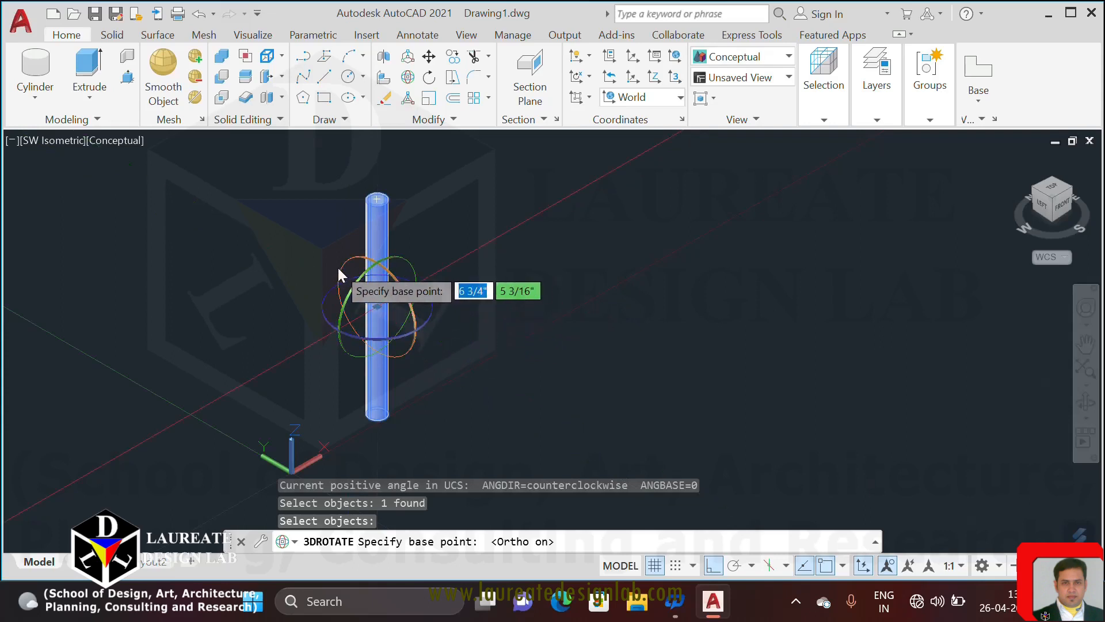
click(383, 270)
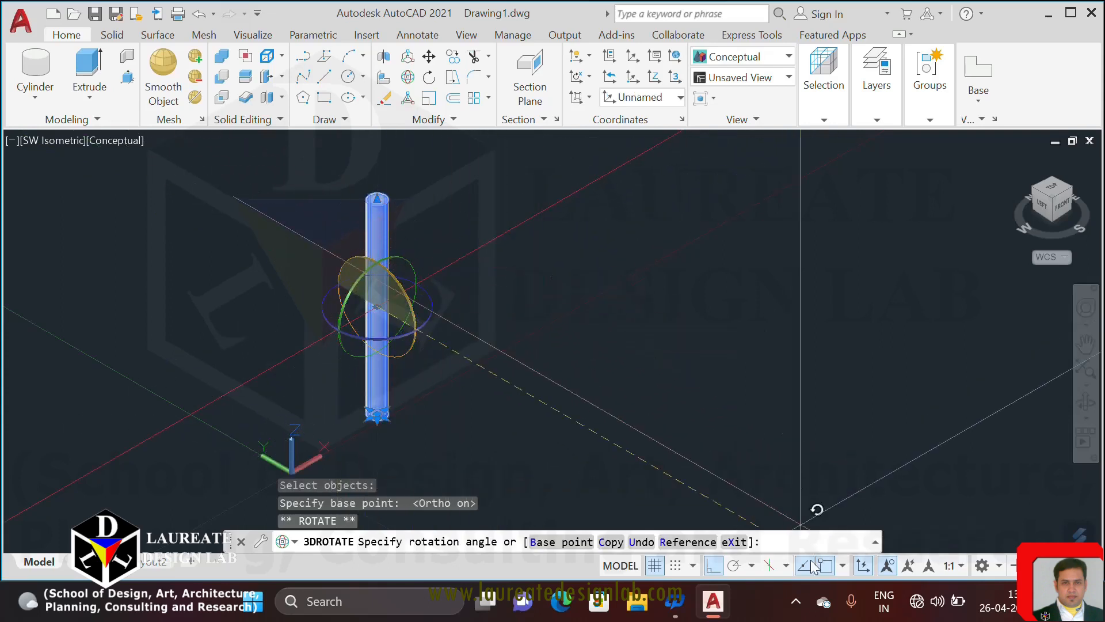
click(713, 566)
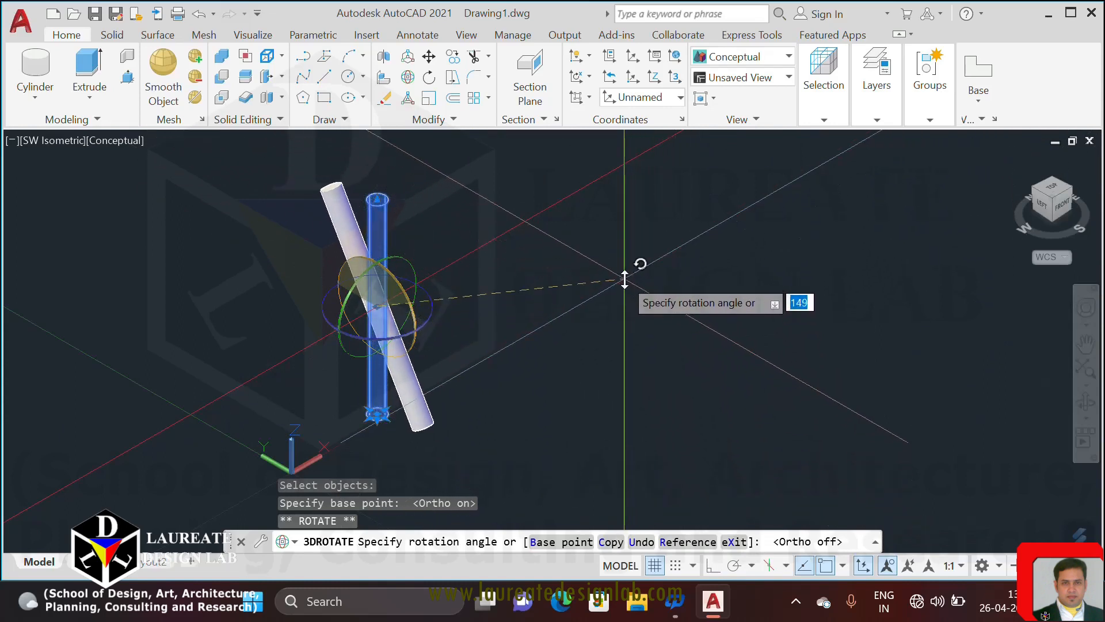
text(45)
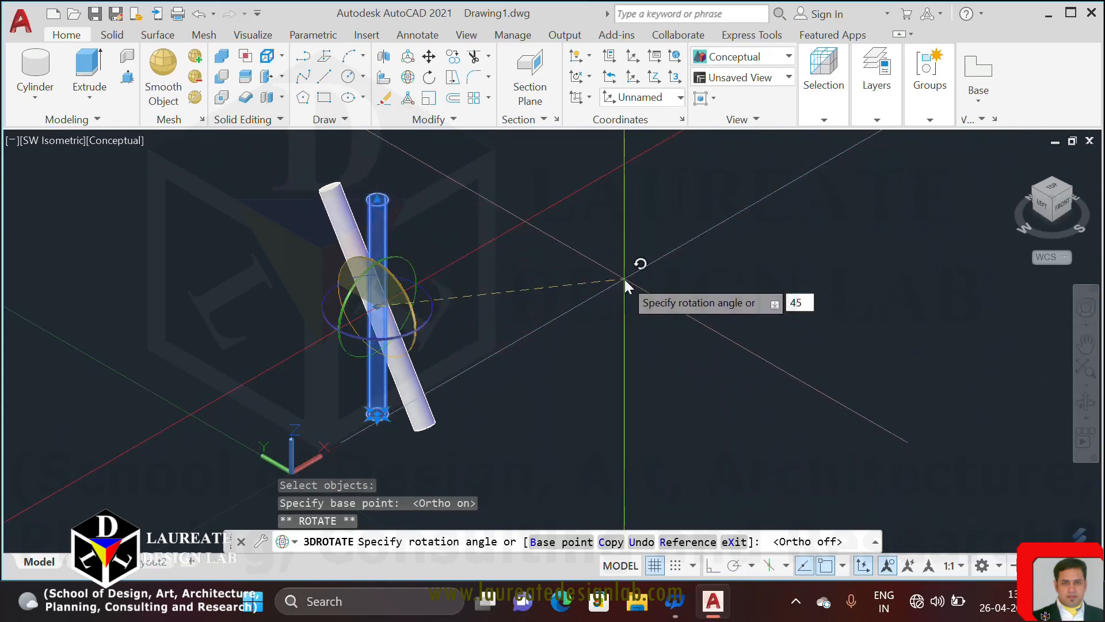
key(Return)
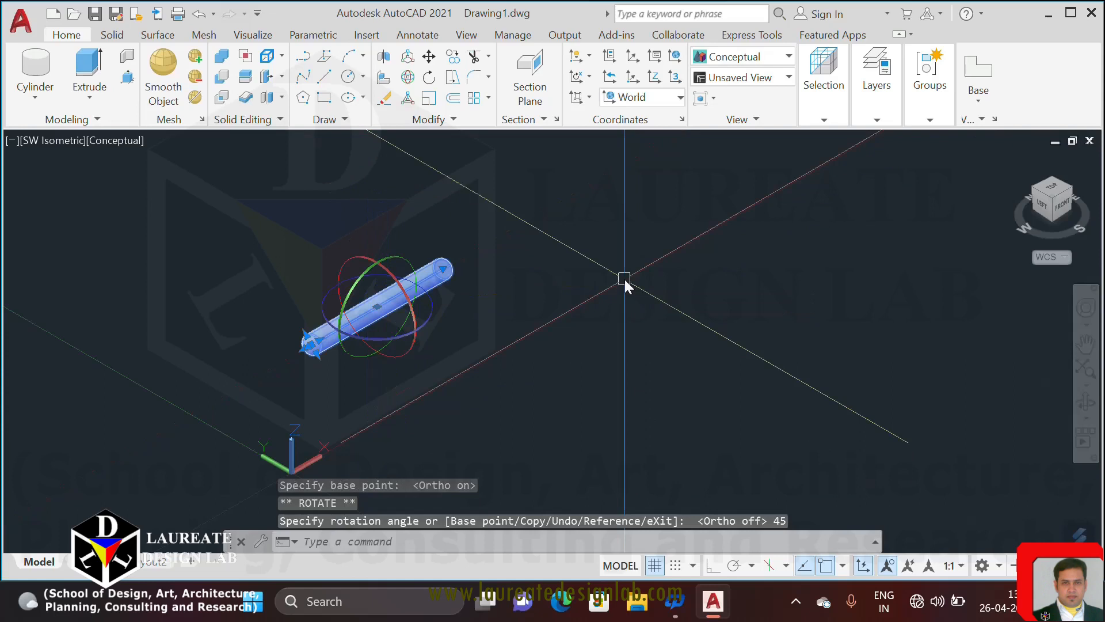
key(ctrl+z)
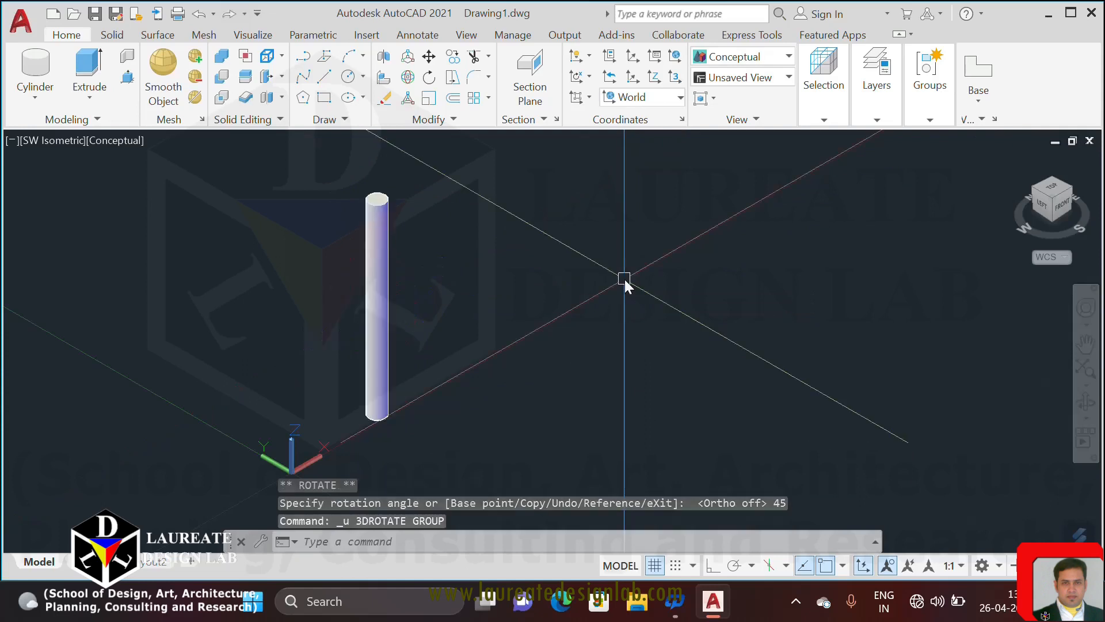
Tilt the cylinder by 9 degrees about the red X axis with 3D Rotate.
click(407, 77)
click(455, 260)
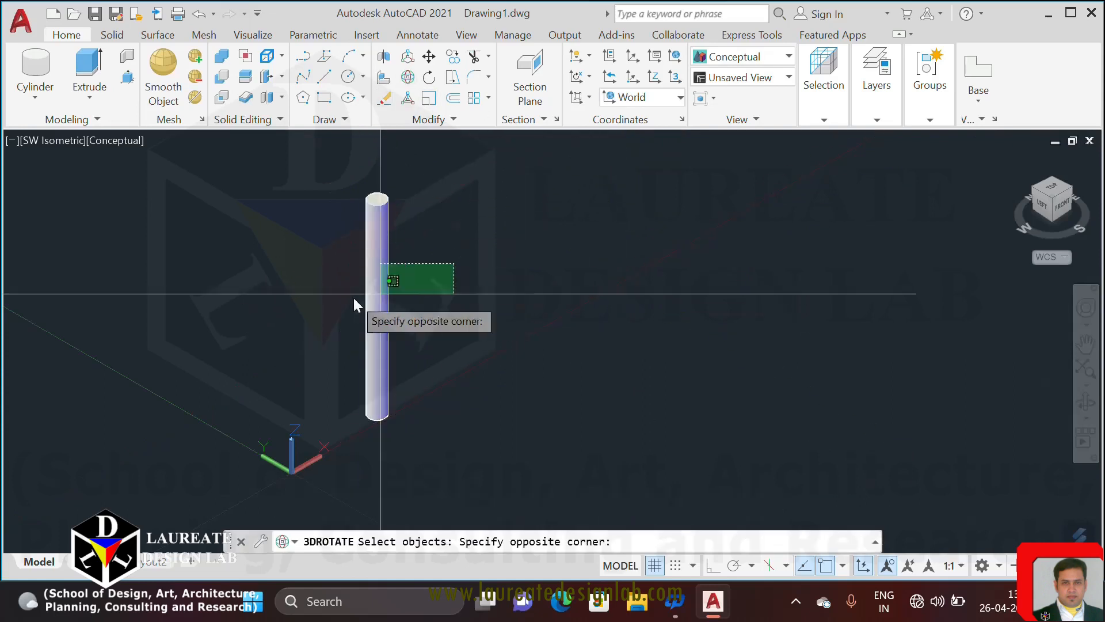
click(369, 300)
key(Return)
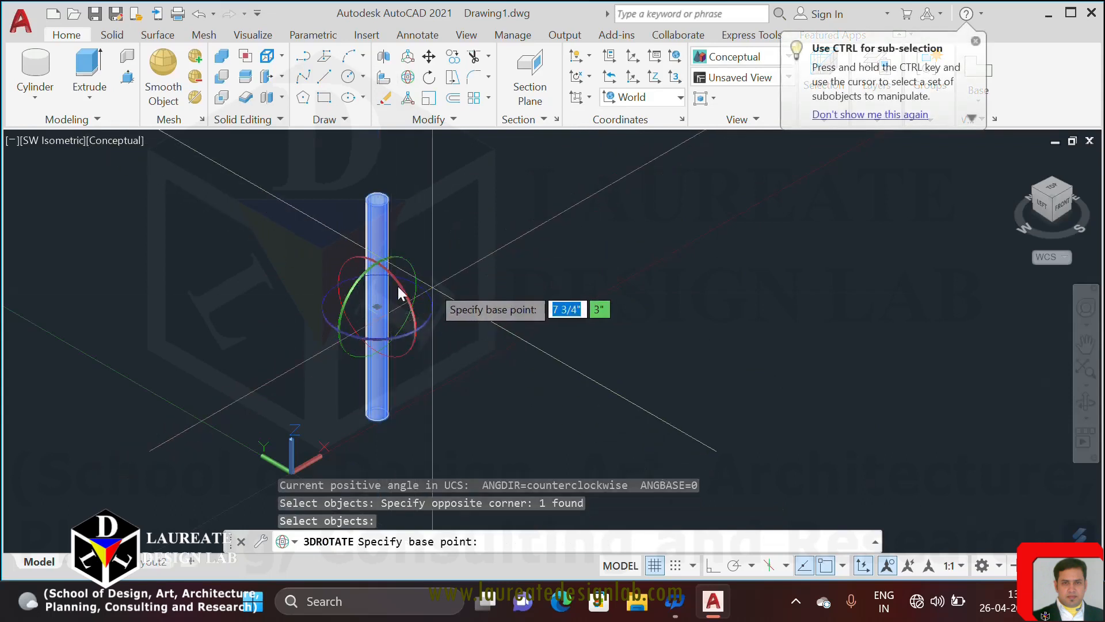
click(344, 271)
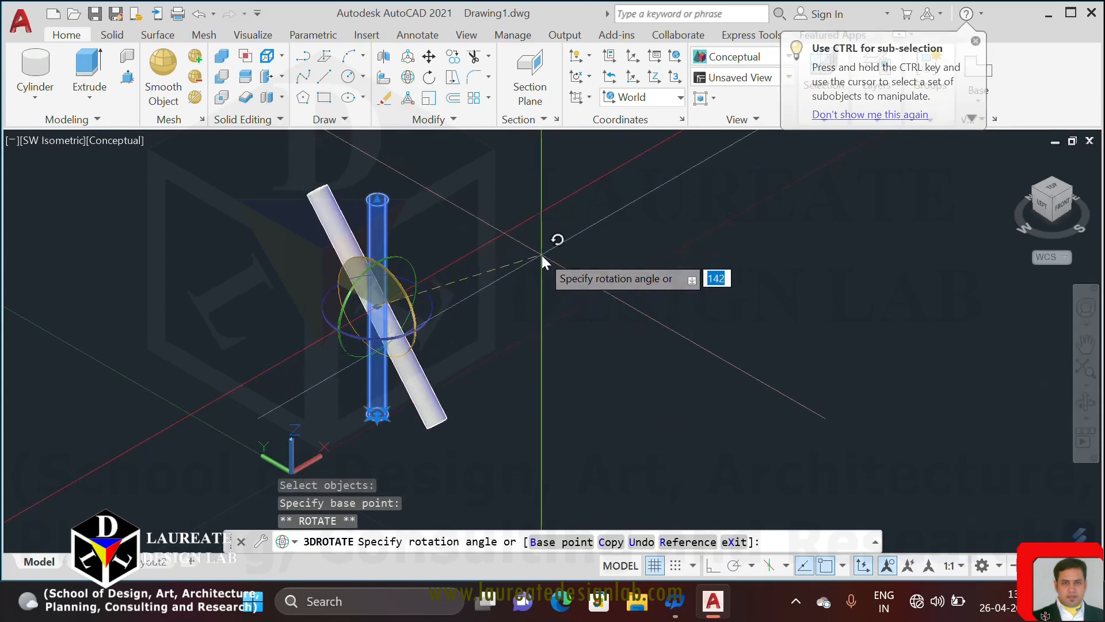
text(9)
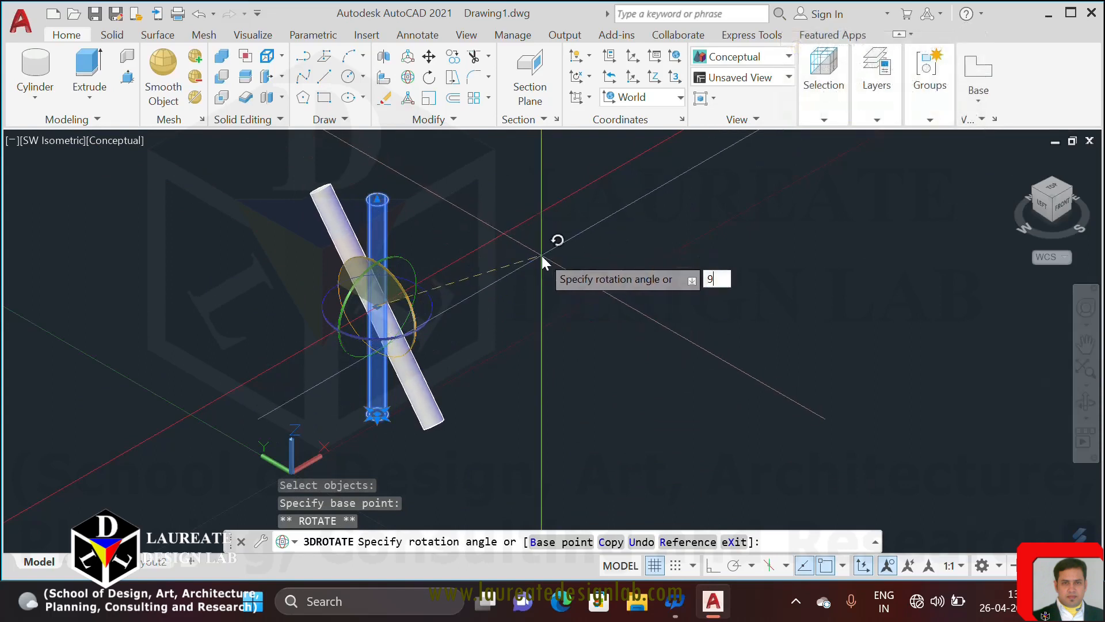
key(Return)
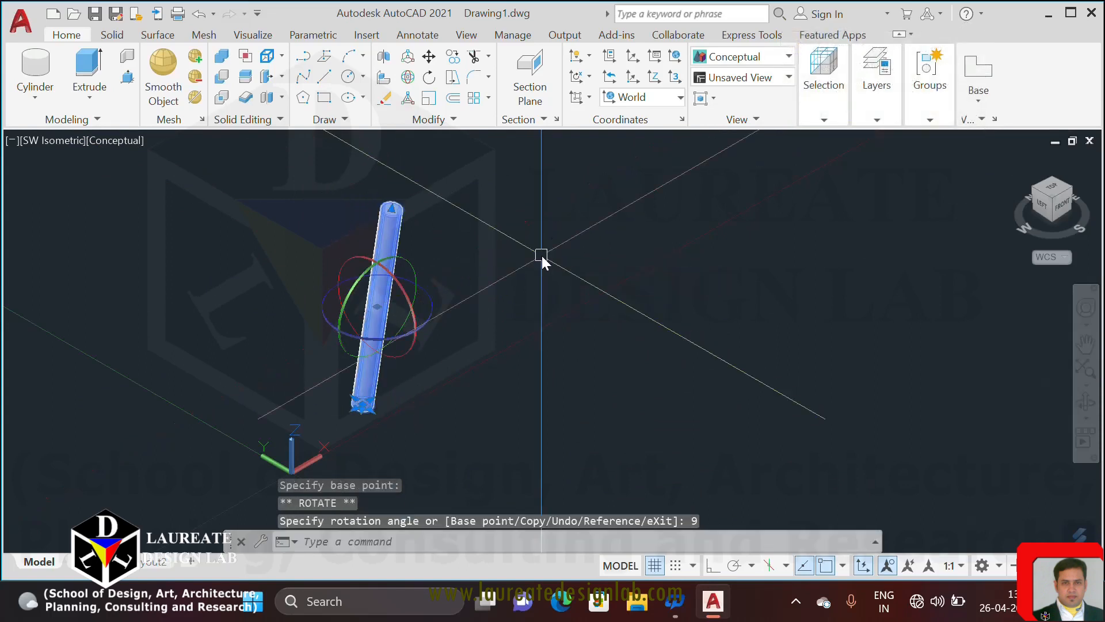
key(Escape)
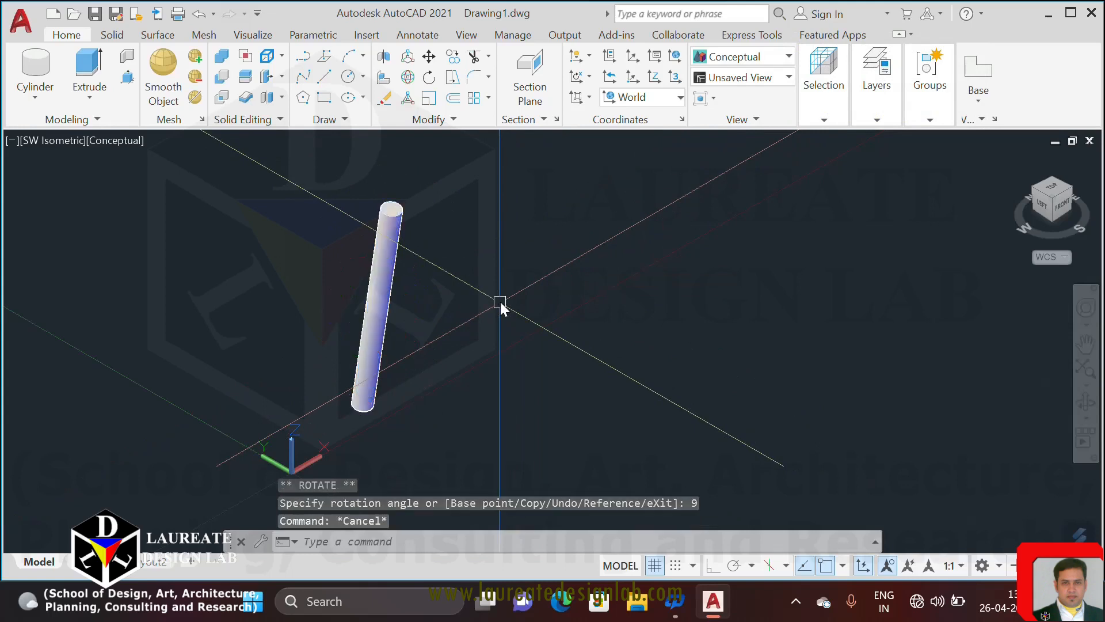
Examine the tilted cylinder in the Front and Left views, and return to the SW Isometric view.
middle_drag(400, 361, 443, 348)
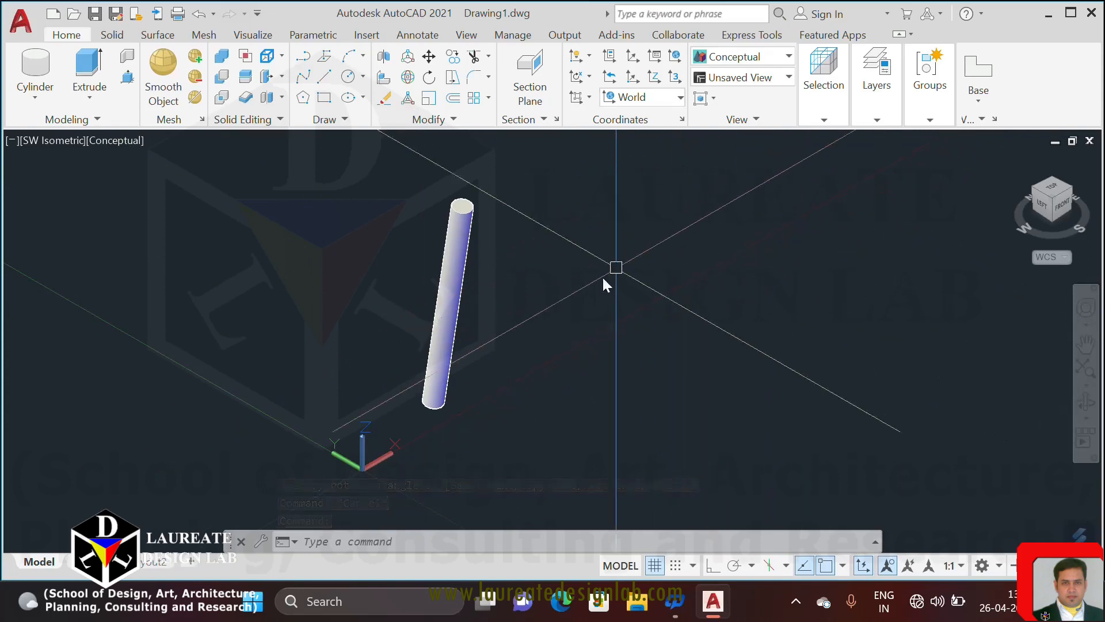
middle_drag(592, 284, 565, 275)
drag(565, 275, 547, 300)
key(Escape)
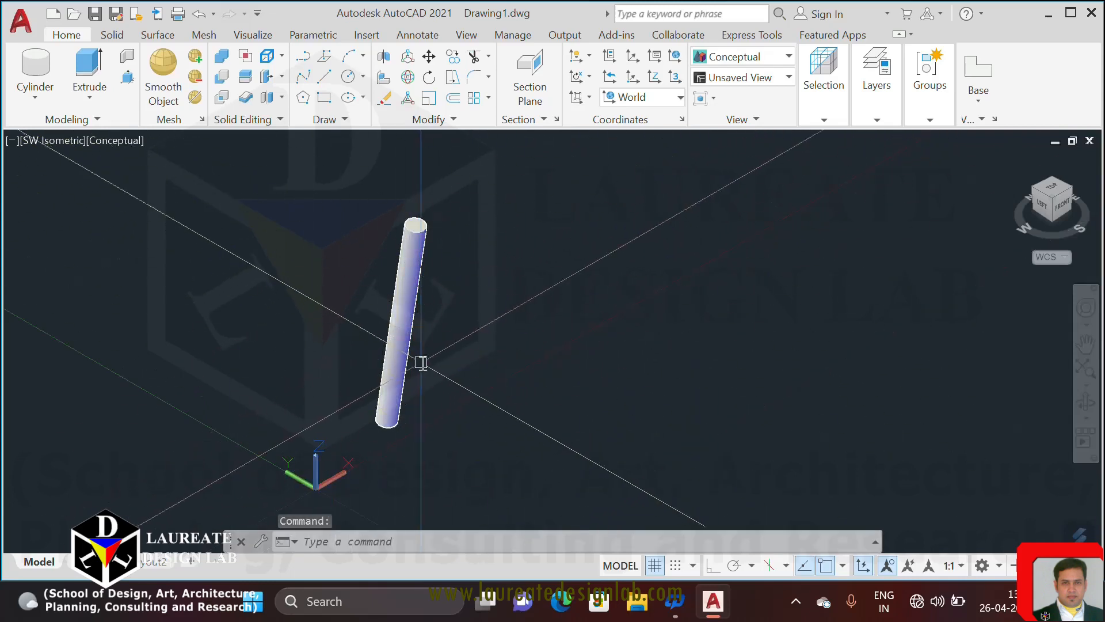
click(729, 79)
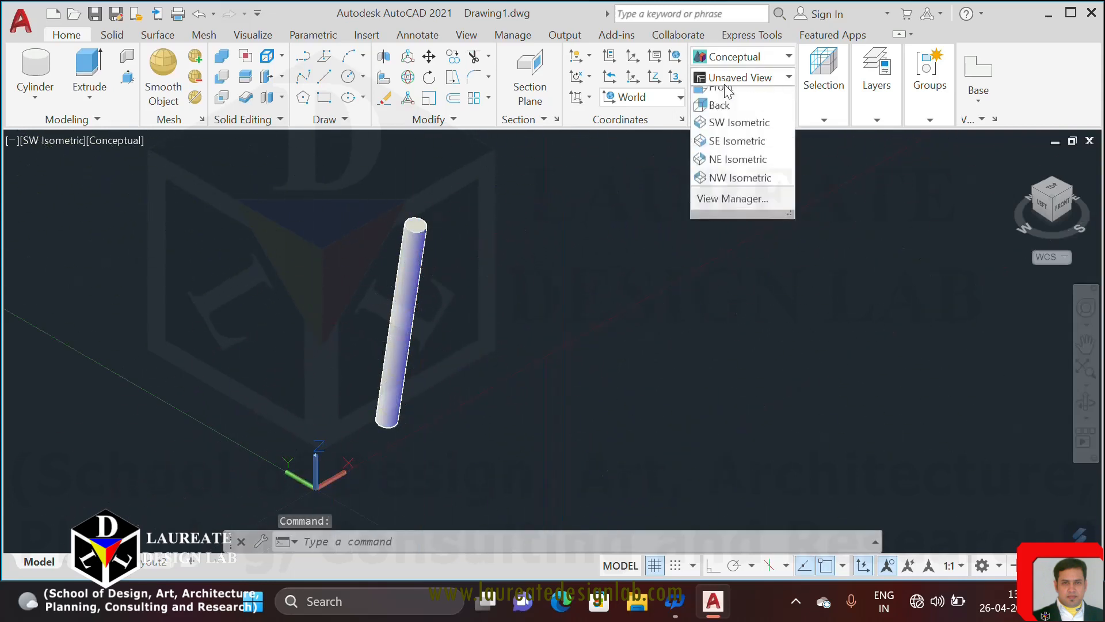
click(726, 172)
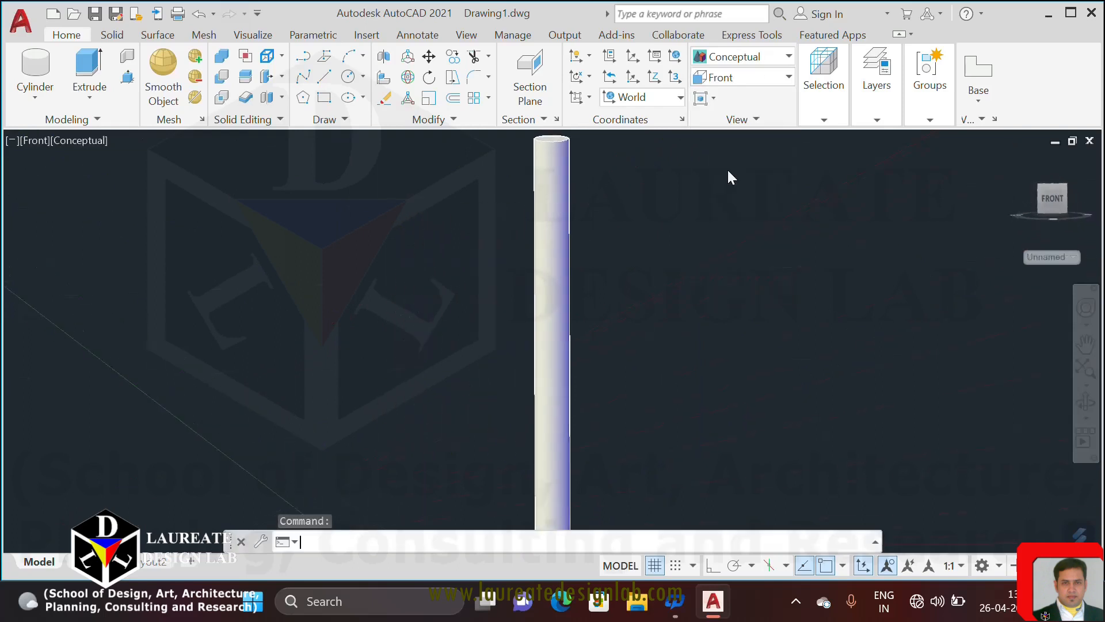
click(772, 81)
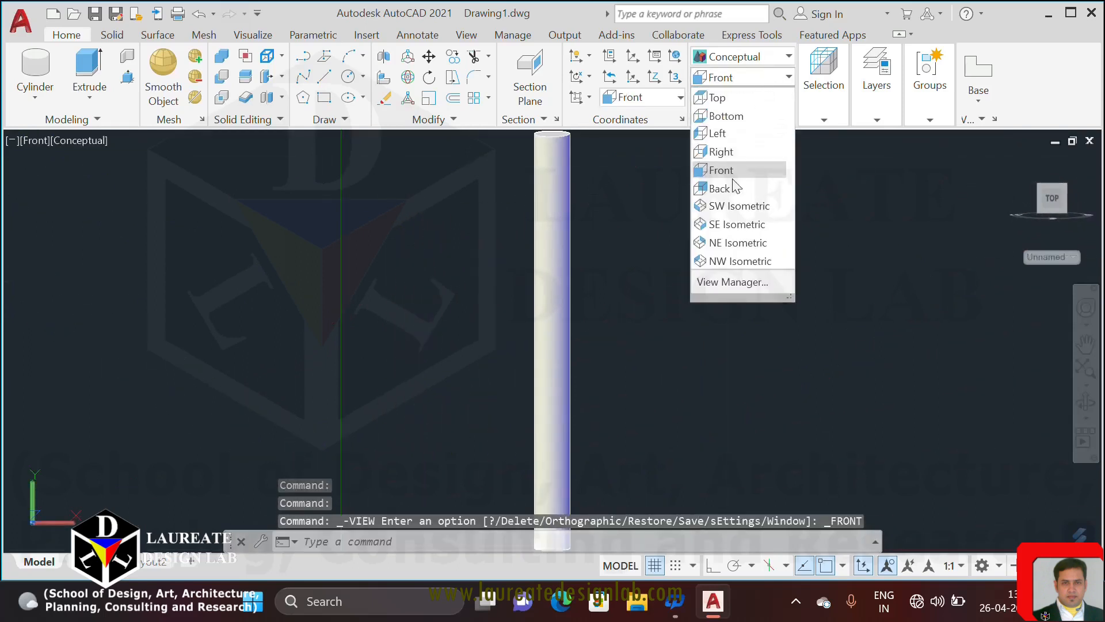
click(735, 134)
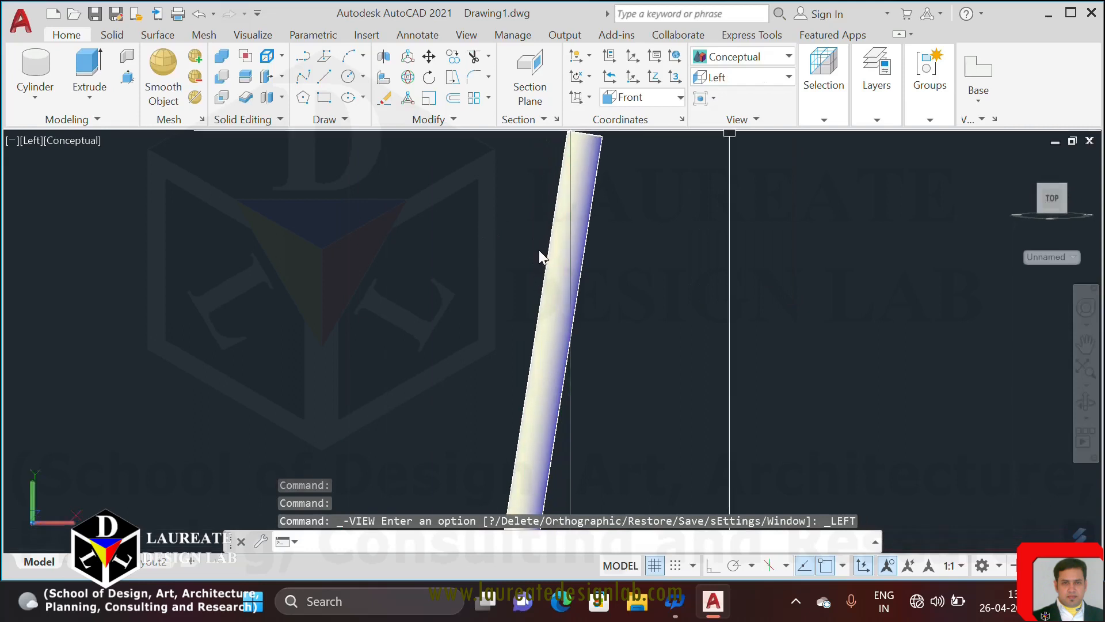
scroll(405, 343, up, 3)
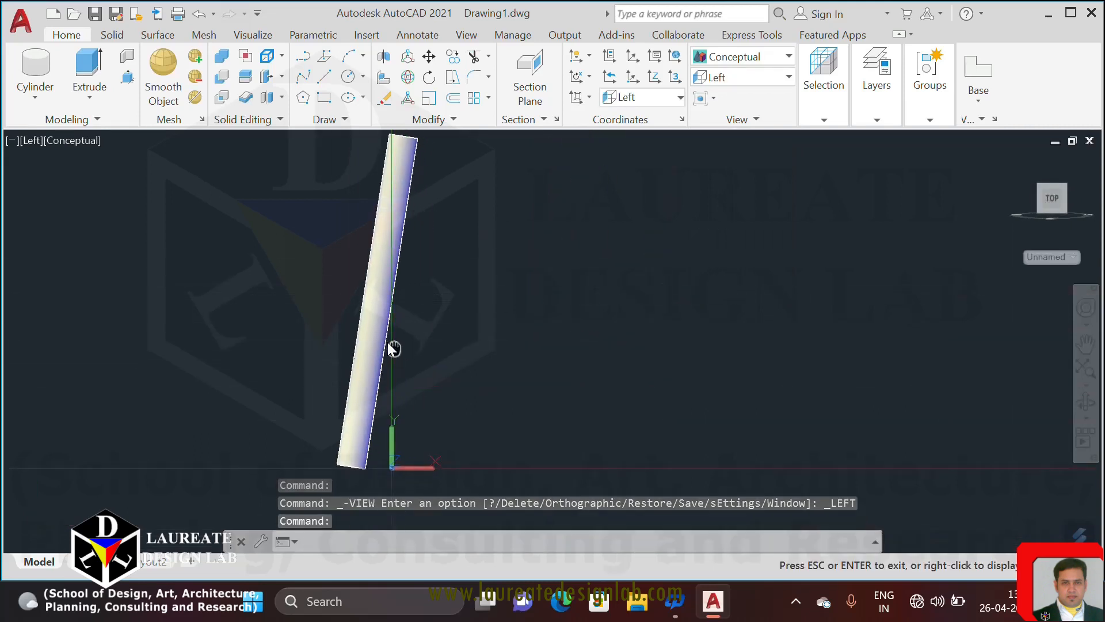
key(Escape)
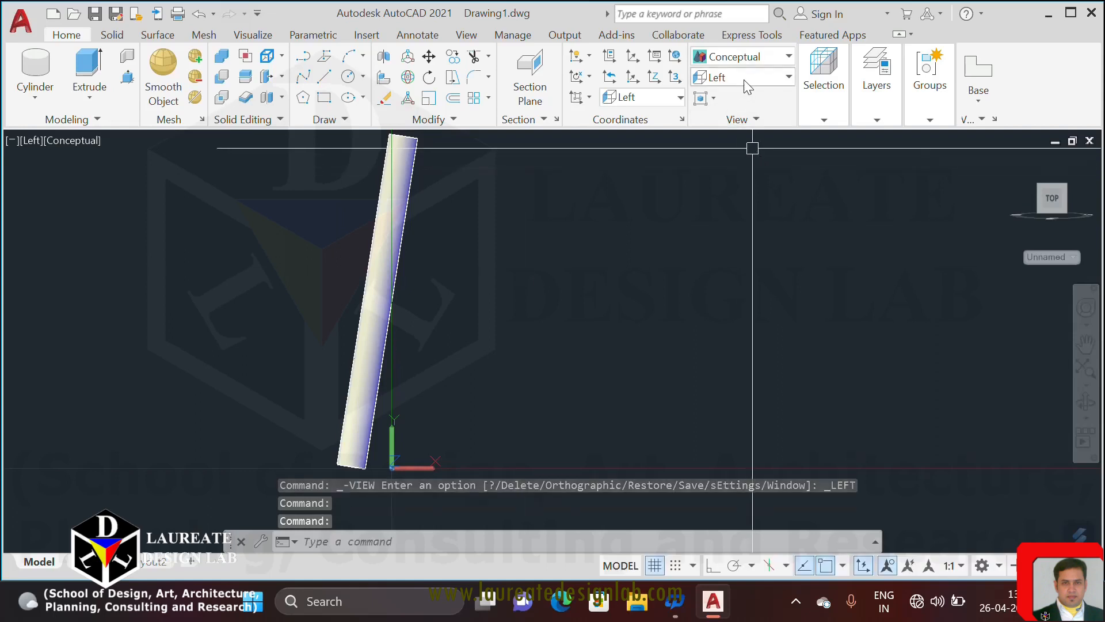
click(745, 80)
click(734, 206)
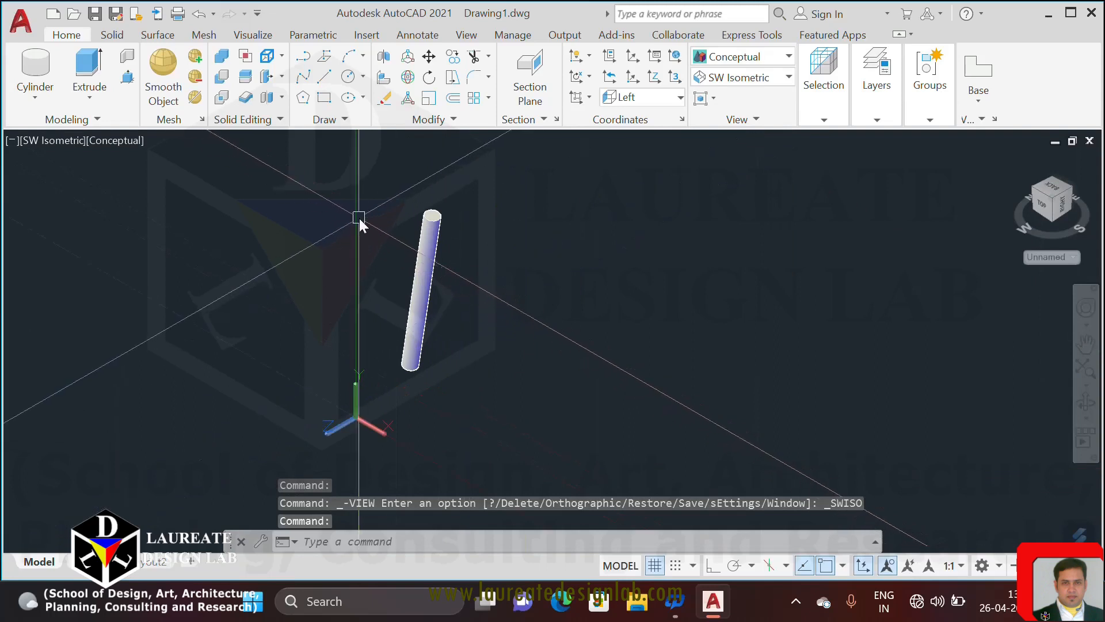
Create a polar array of the tilted cylinder around a centre point beside its base, with 33 items.
click(488, 98)
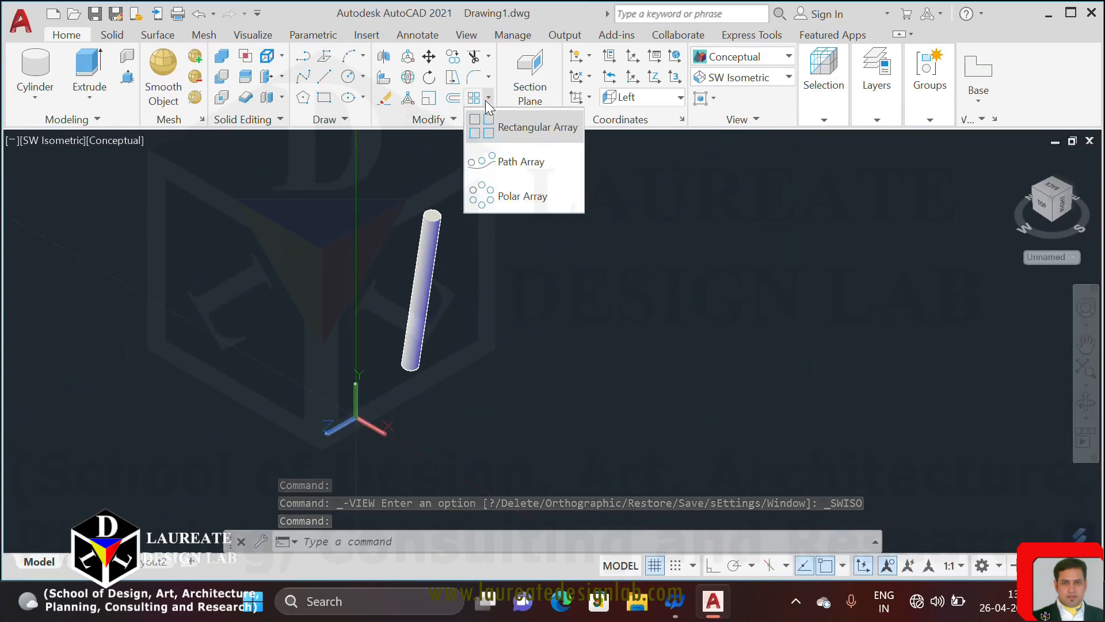
click(499, 201)
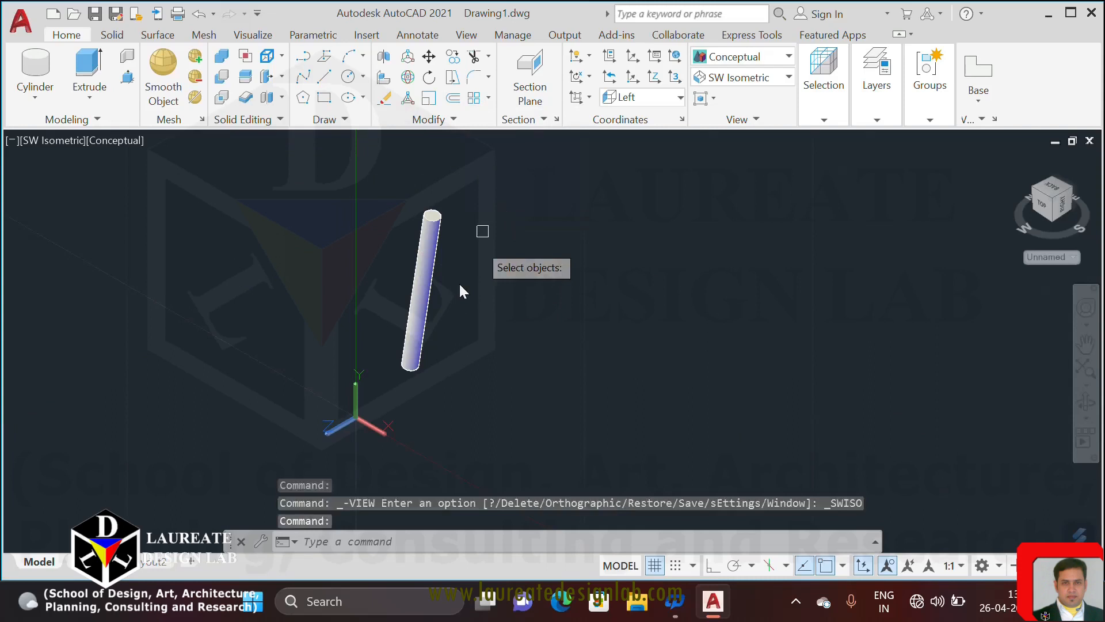
click(427, 289)
key(Return)
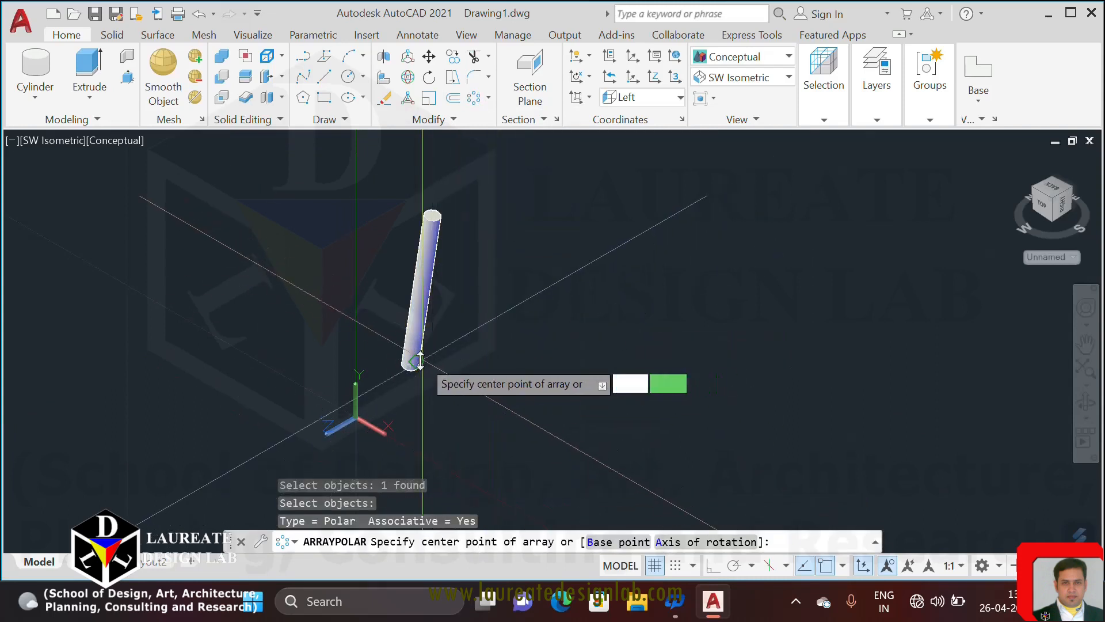
click(488, 348)
scroll(531, 330, down, 2)
scroll(538, 330, up, 2)
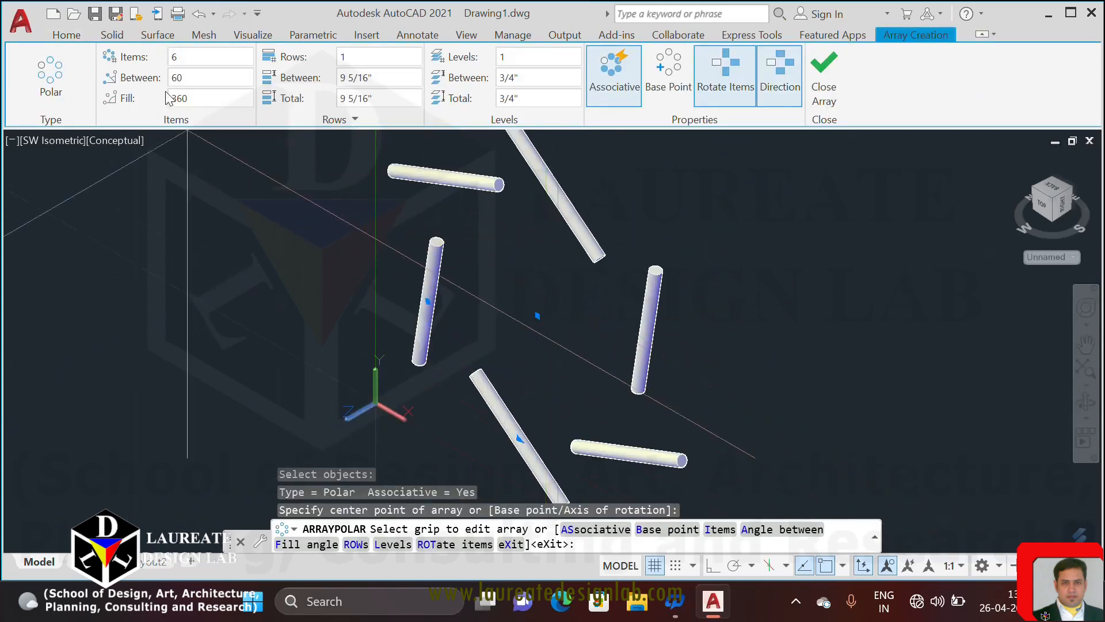
click(180, 62)
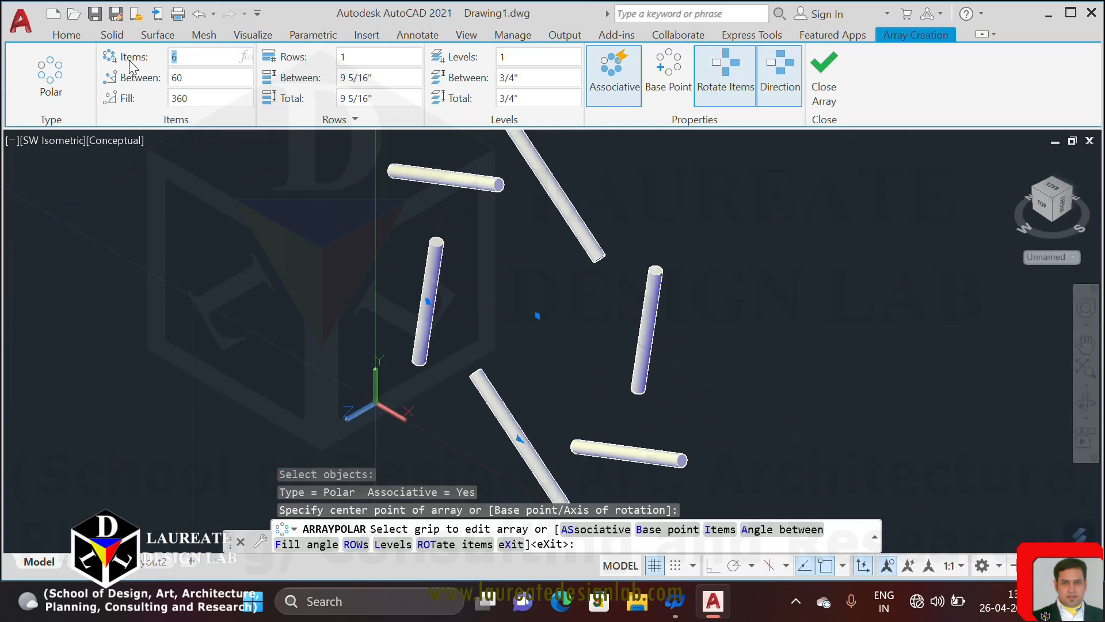
key(Return)
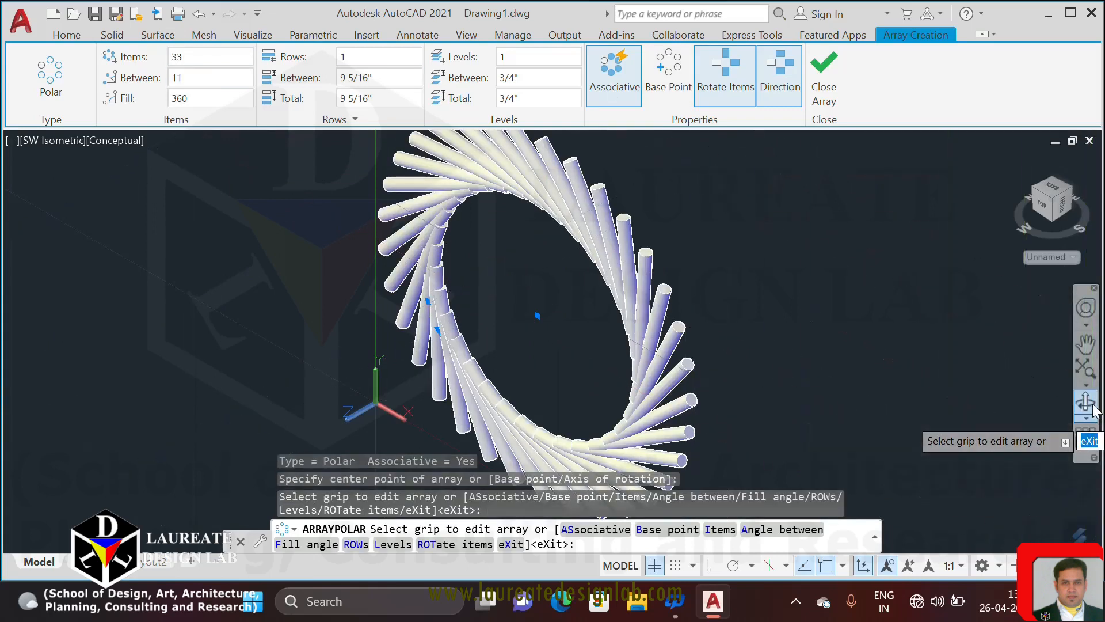
Examine the cylinder ring face-on with 3D Orbit, and return to the home isometric view.
click(1091, 406)
drag(578, 316, 617, 318)
drag(694, 264, 499, 265)
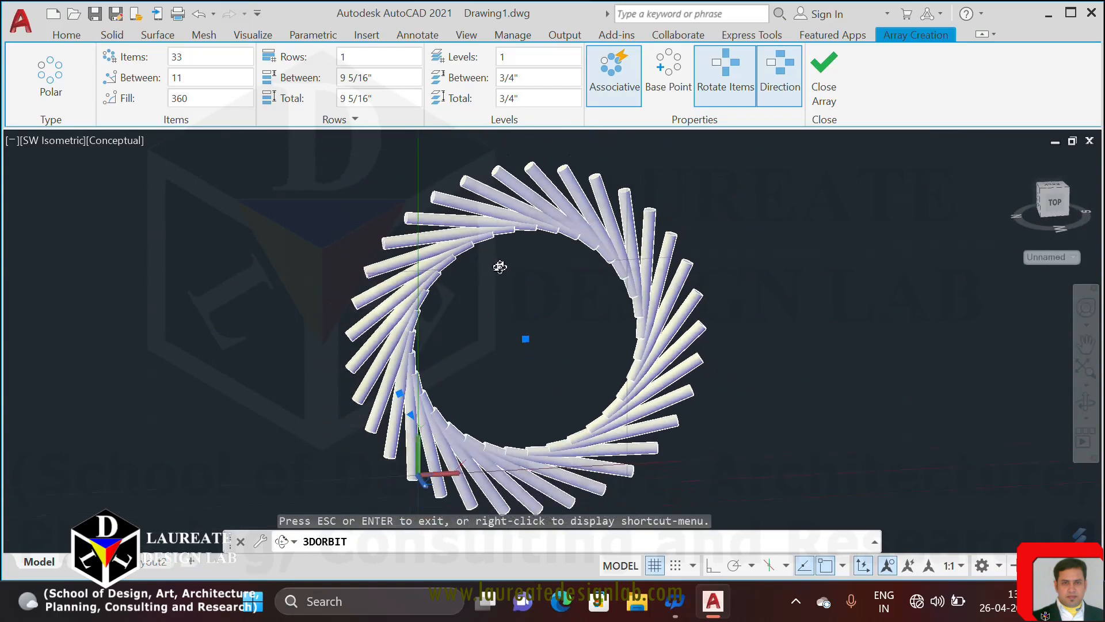
drag(580, 386, 628, 258)
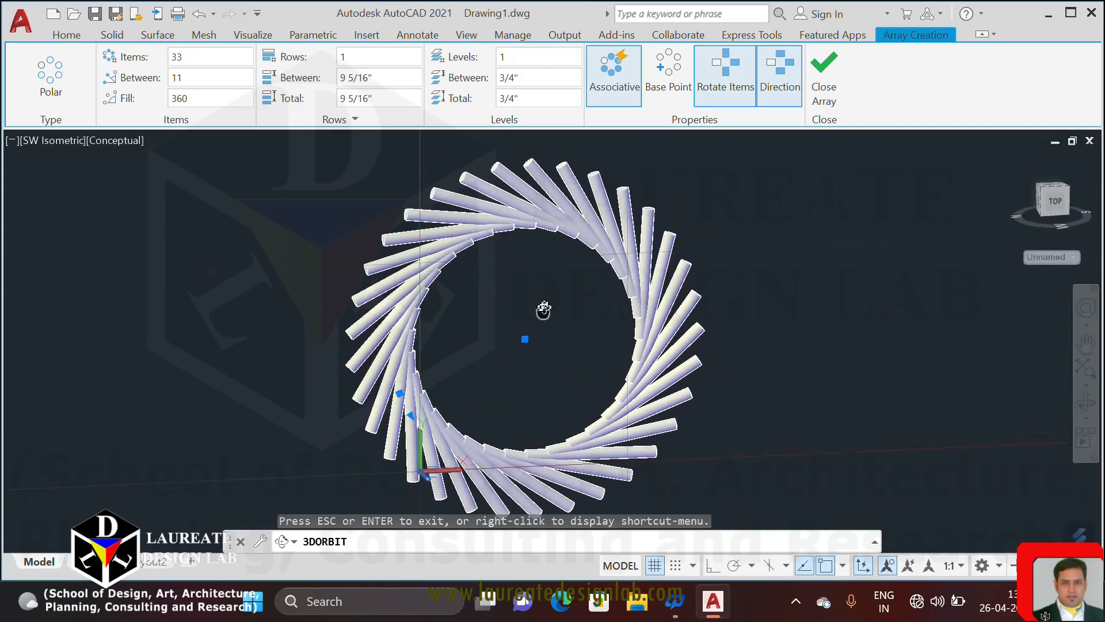
drag(543, 308, 537, 296)
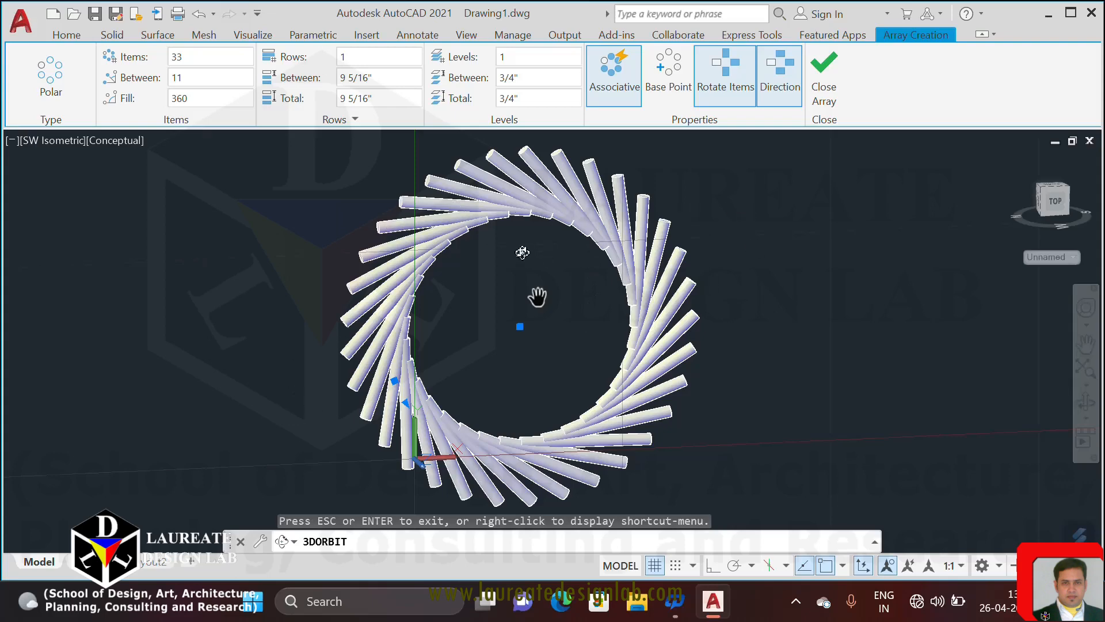
mouse_move(524, 255)
mouse_down()
mouse_move(558, 286)
mouse_move(547, 260)
mouse_move(562, 303)
mouse_move(541, 283)
mouse_move(529, 310)
mouse_move(524, 272)
mouse_up()
right_click(554, 230)
click(592, 241)
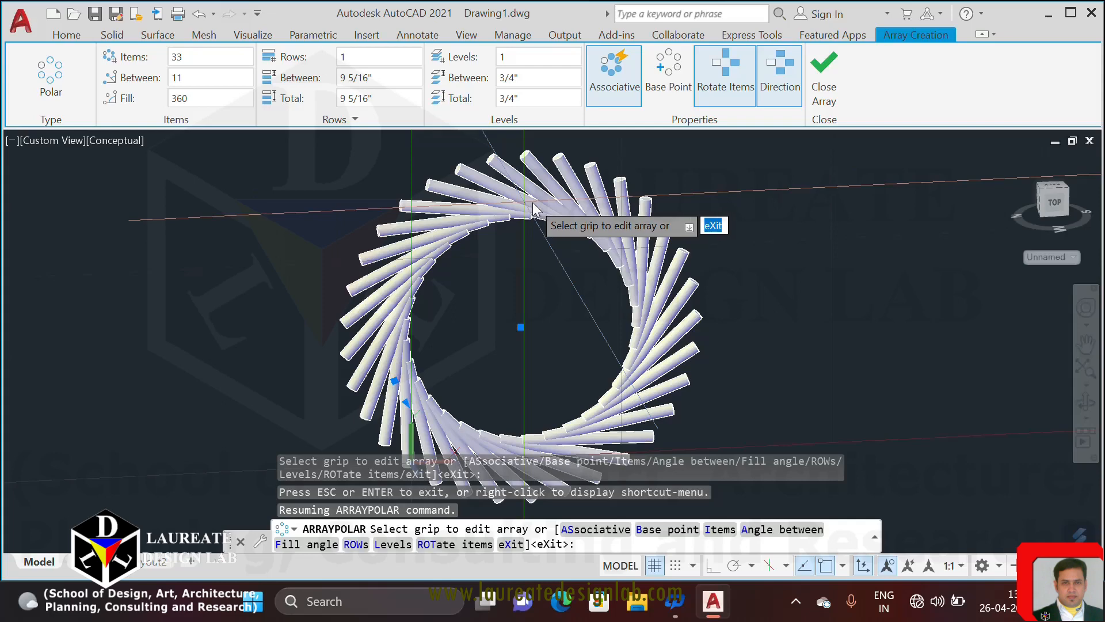
scroll(745, 333, down, 3)
middle_drag(609, 291, 291, 322)
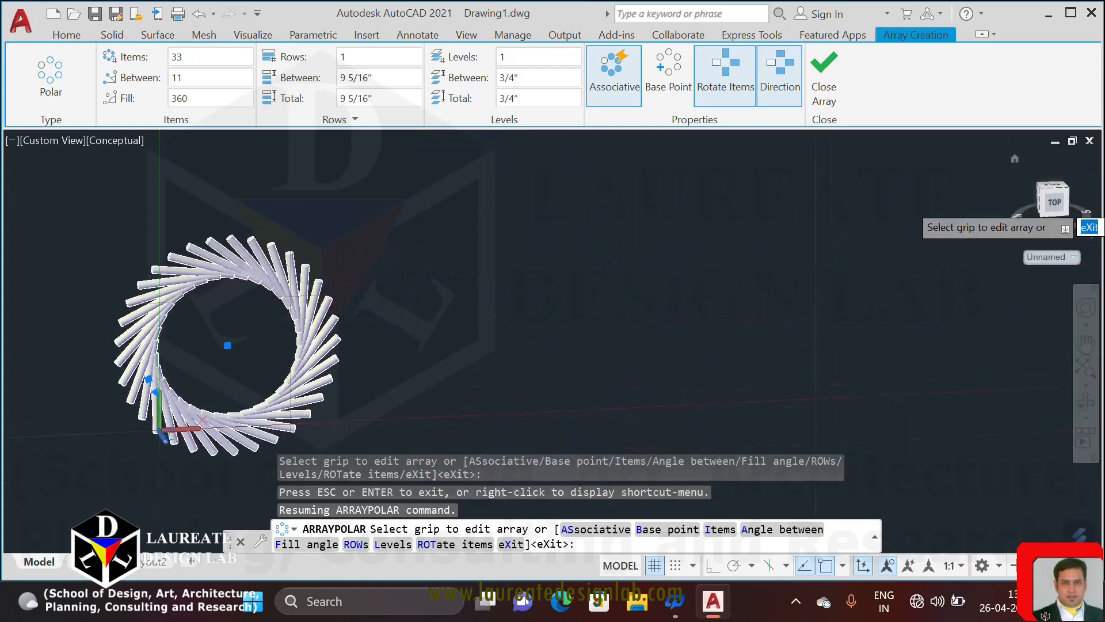
click(1015, 158)
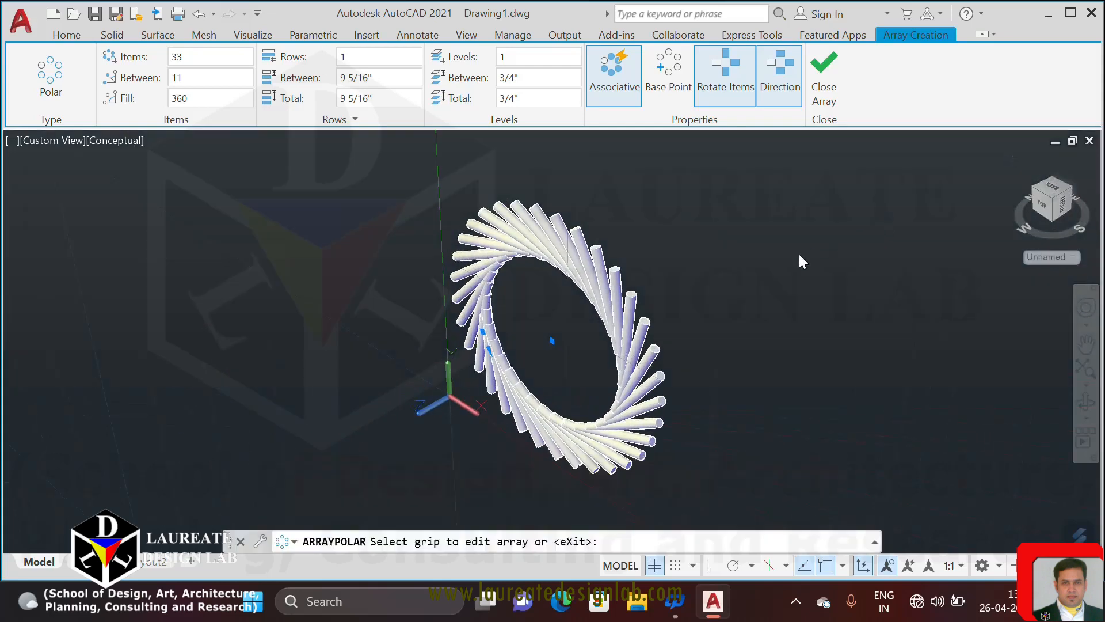
middle_drag(798, 252, 369, 300)
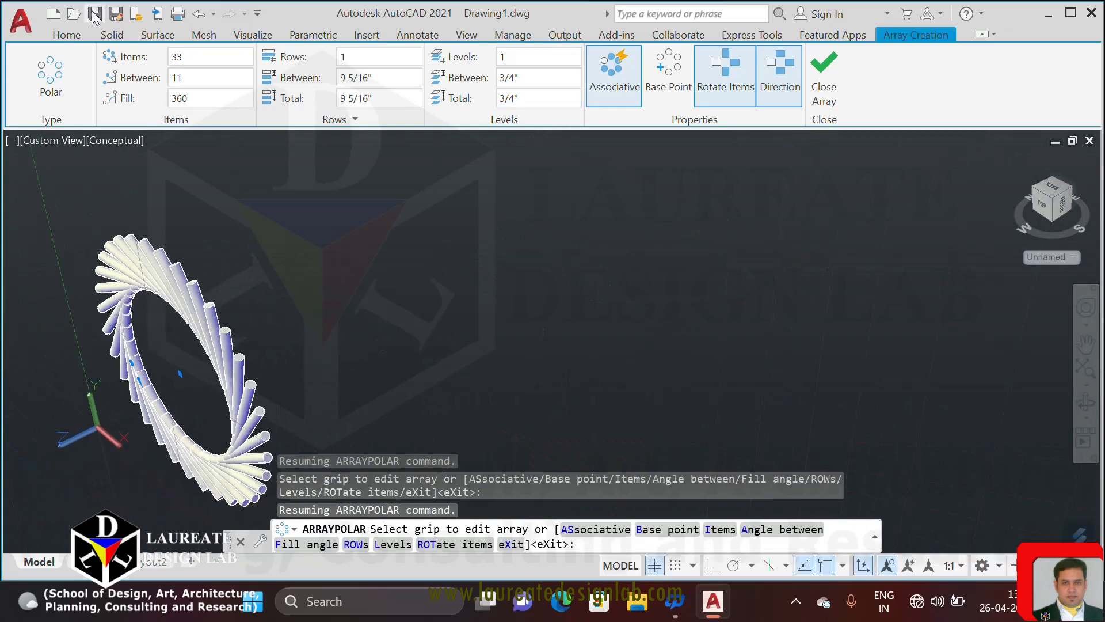
Set the coordinate system to World.
click(89, 35)
click(672, 98)
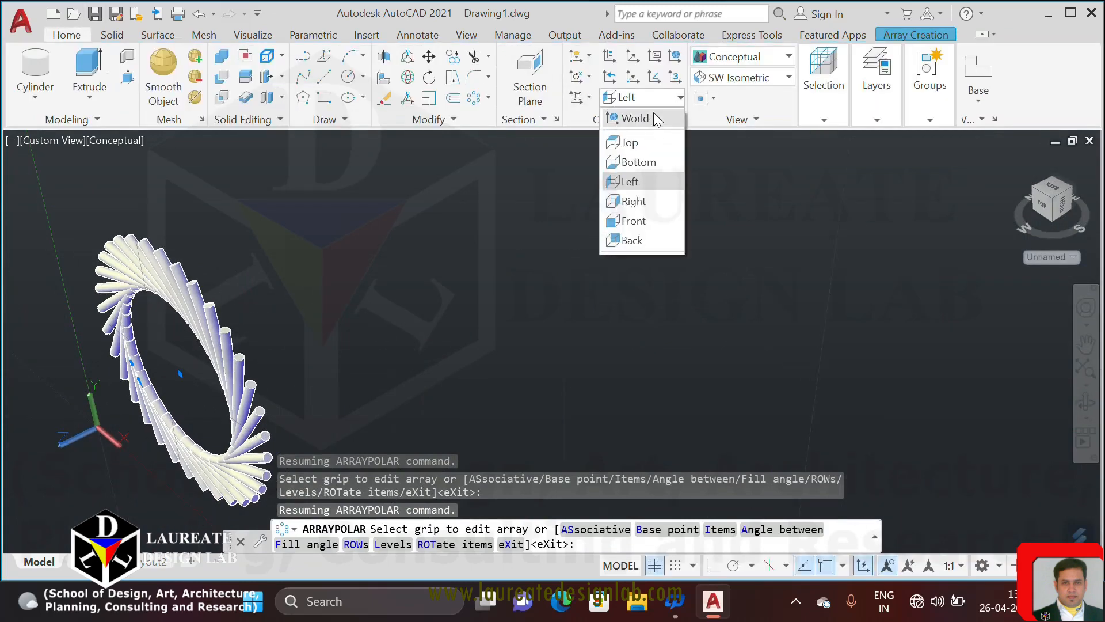
click(649, 113)
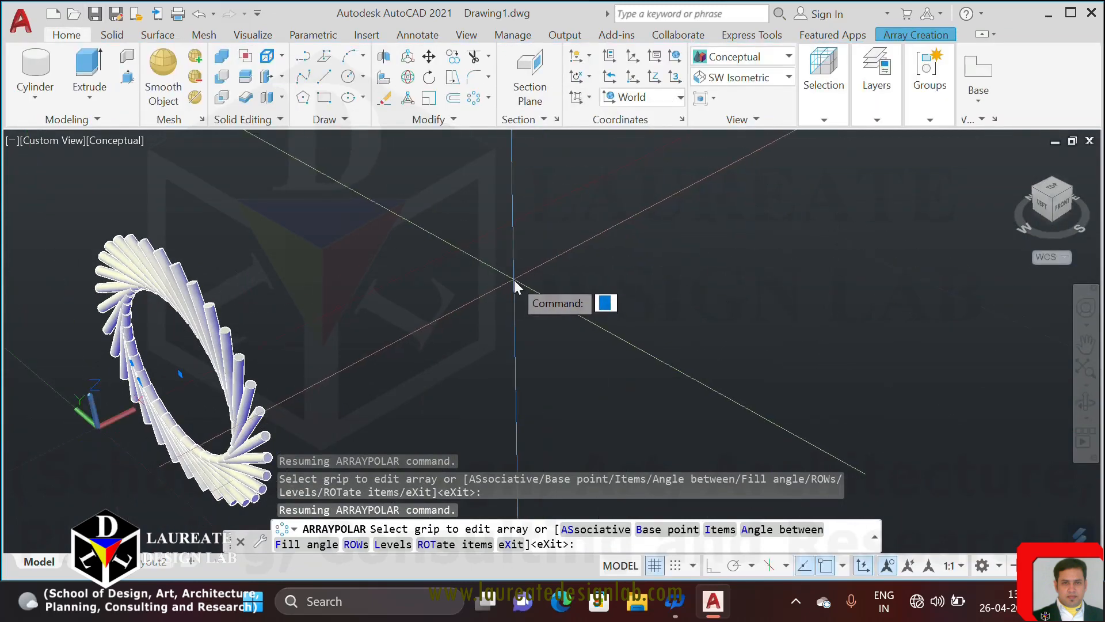
scroll(518, 279, down, 2)
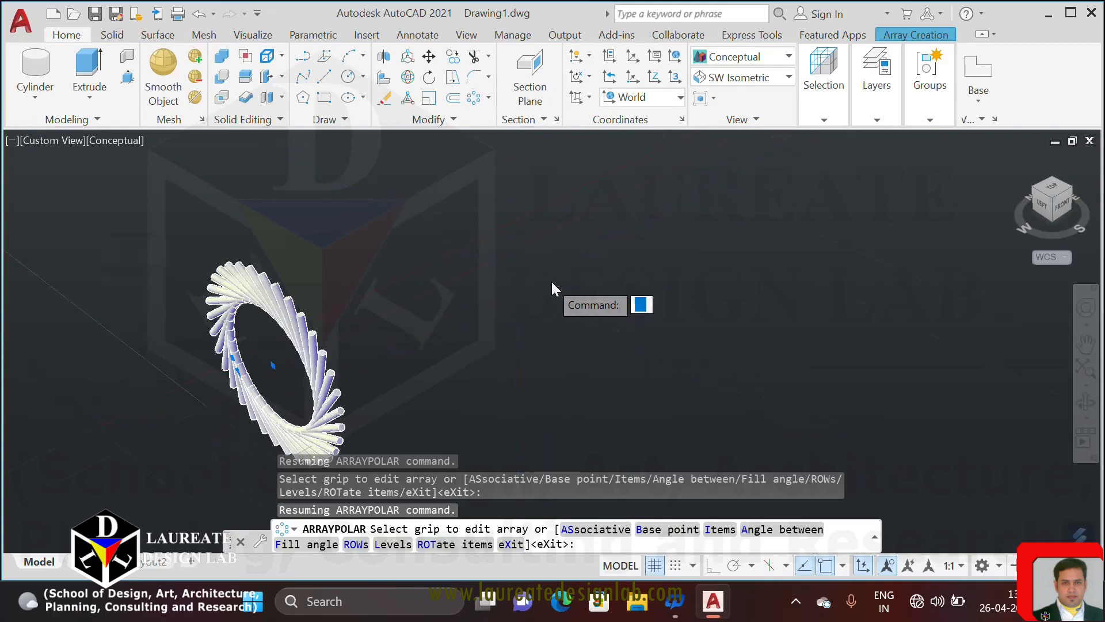
Draw a freehand-sized solid sphere in the empty space beside the cylinder ring.
click(37, 95)
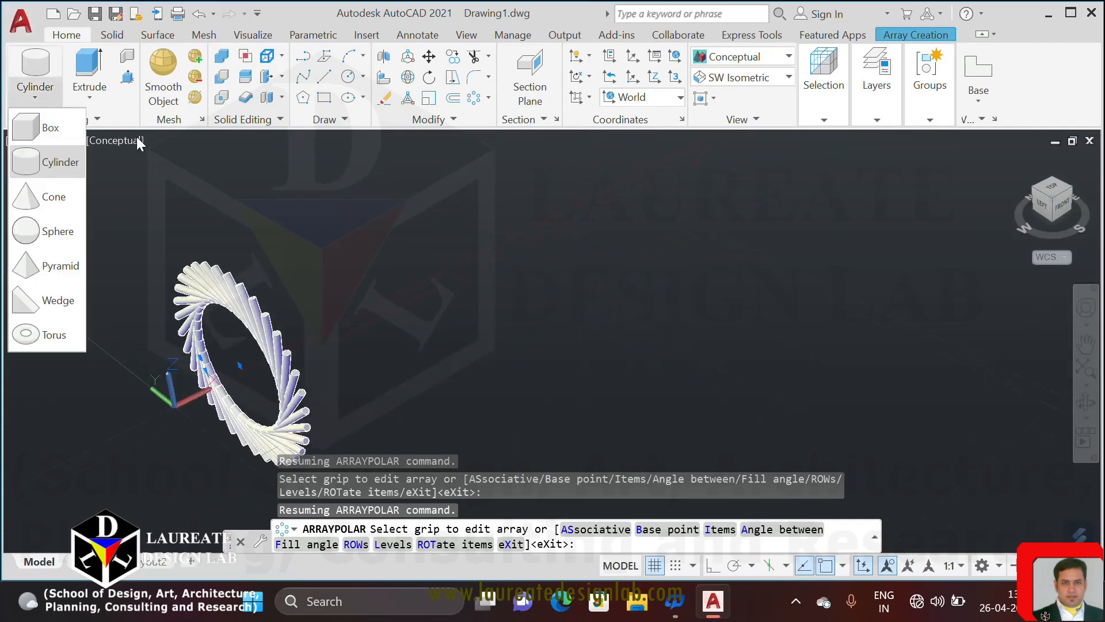
click(41, 233)
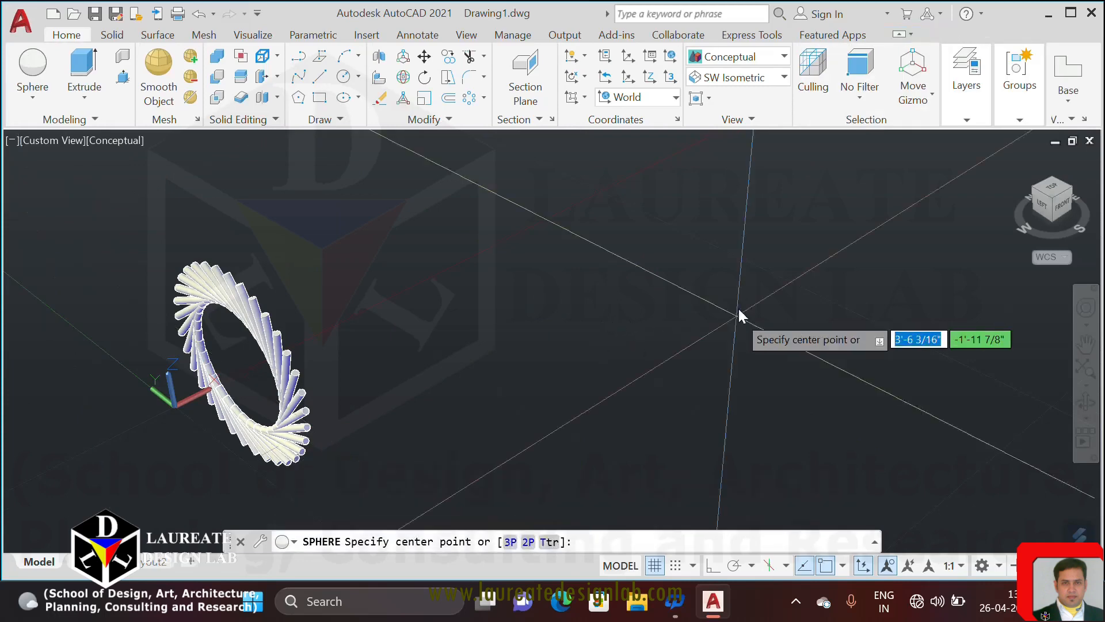
click(652, 326)
click(718, 353)
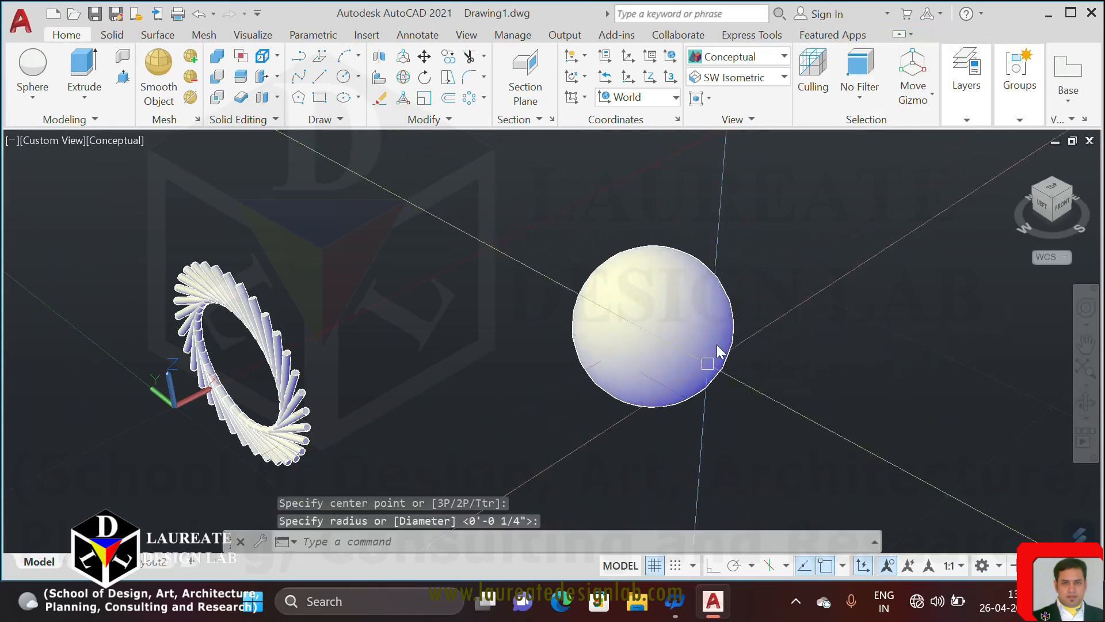
middle_drag(717, 353, 427, 288)
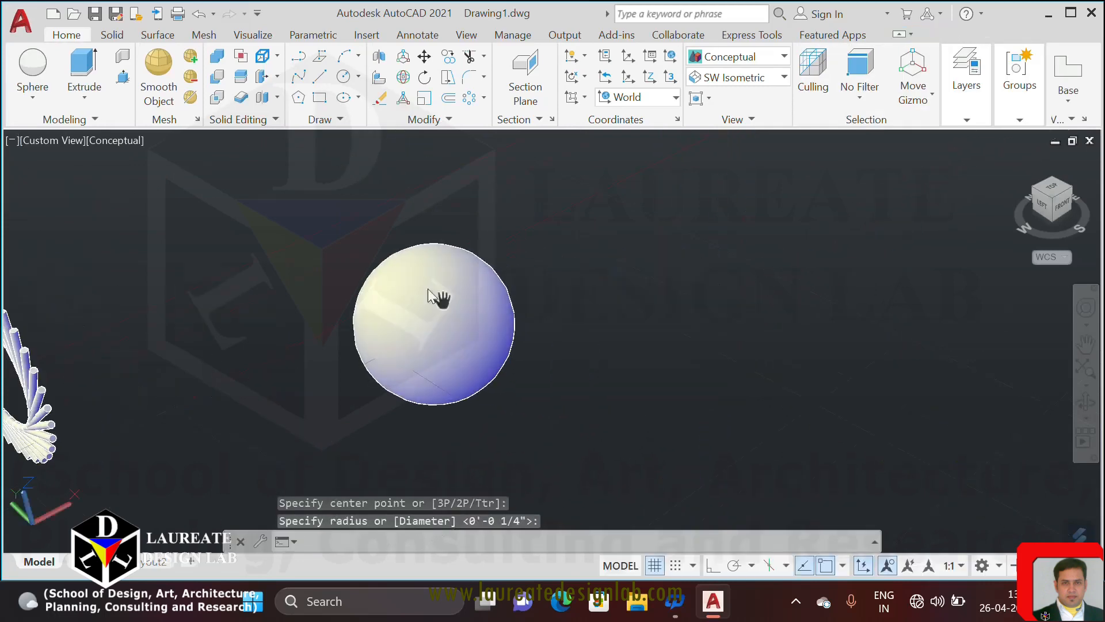
Switch to the Top view to look straight down on the sphere.
click(736, 77)
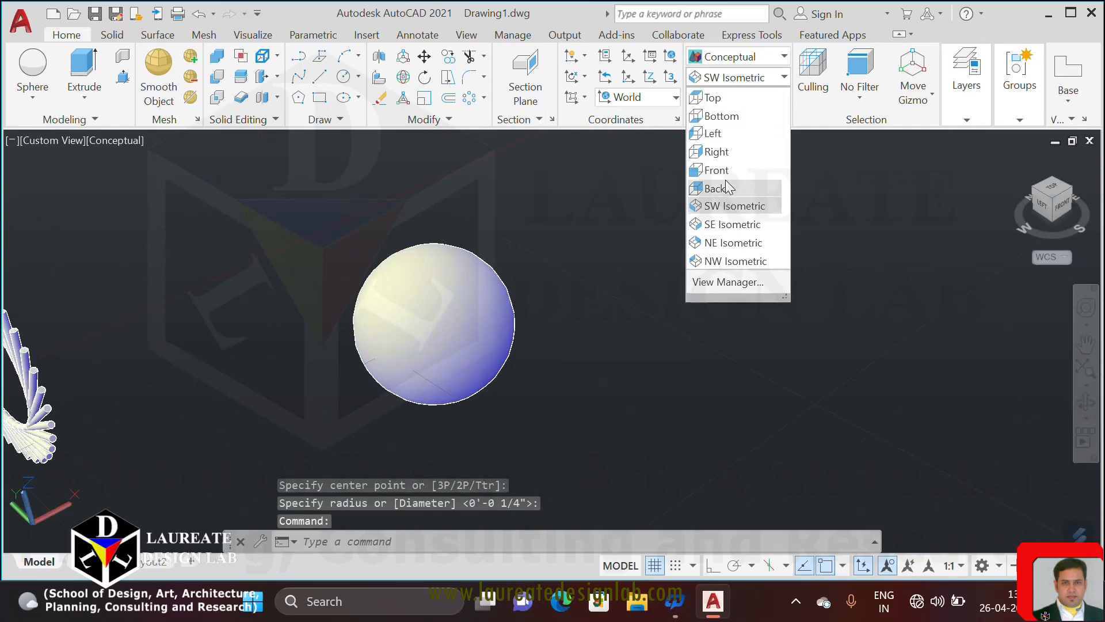
click(724, 96)
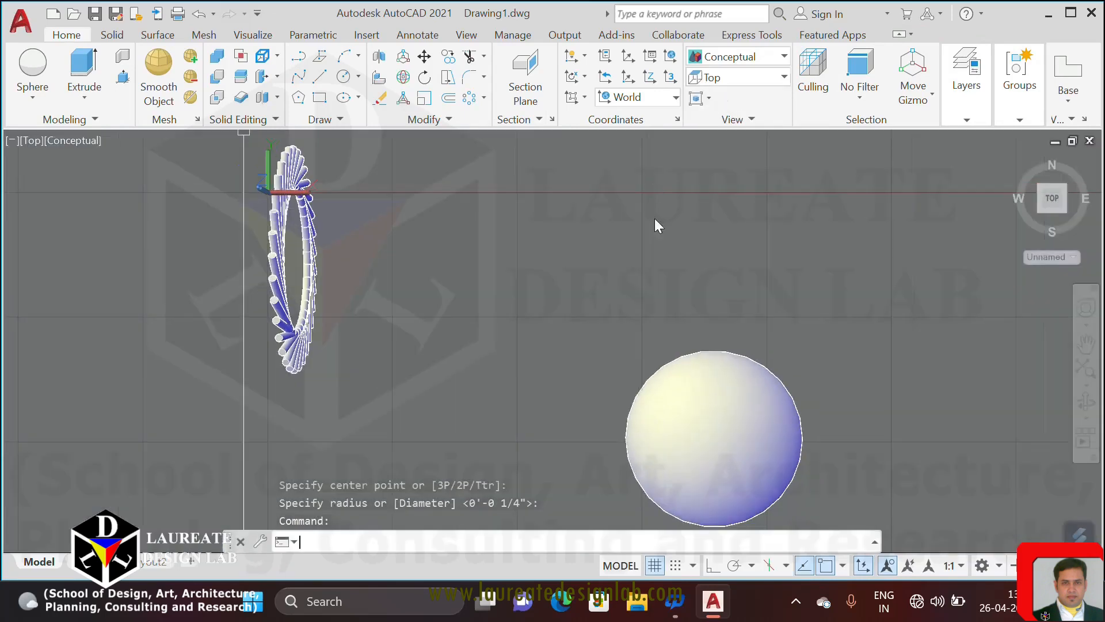
middle_drag(618, 365, 366, 316)
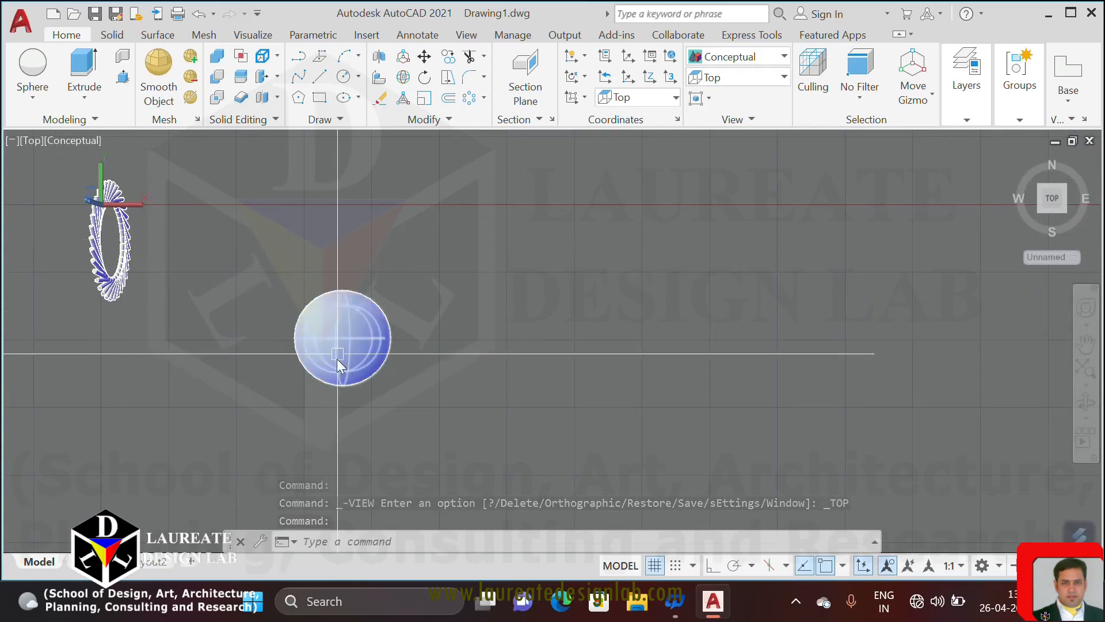
scroll(336, 358, up, 2)
middle_drag(147, 356, 267, 352)
key(Escape)
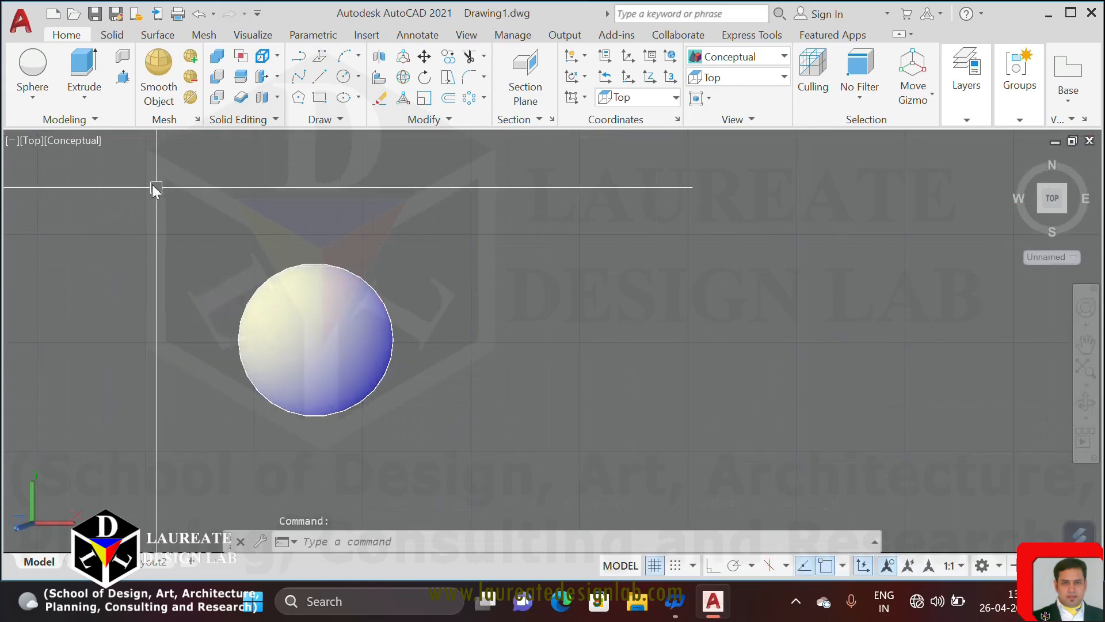
Slice the sphere through its centre along the horizontal direction with Ortho on, keeping both sides.
click(239, 78)
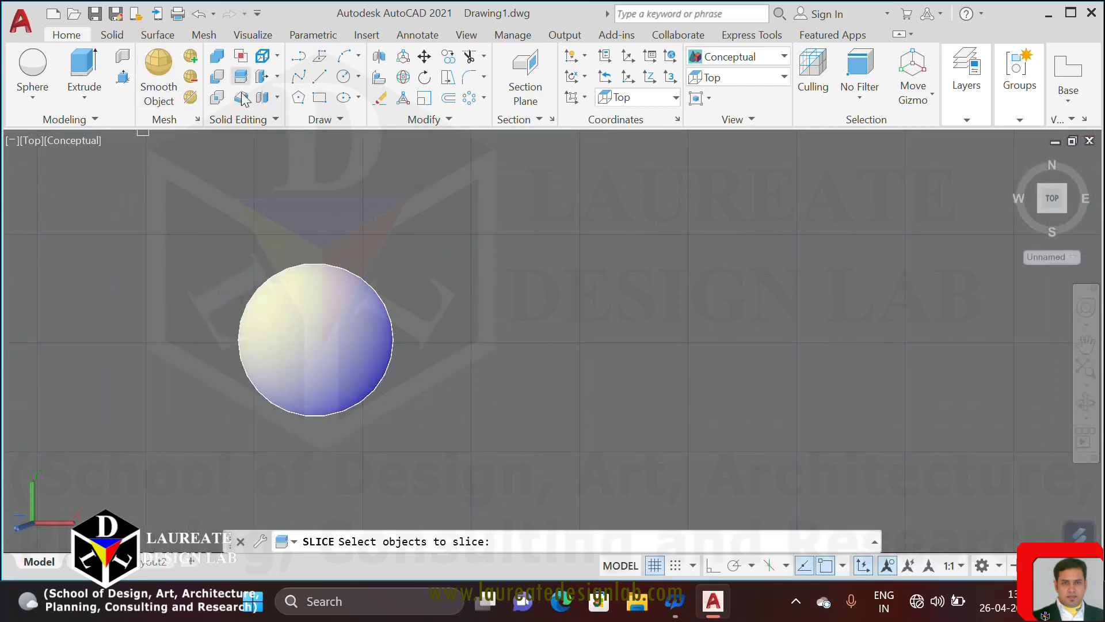
click(264, 289)
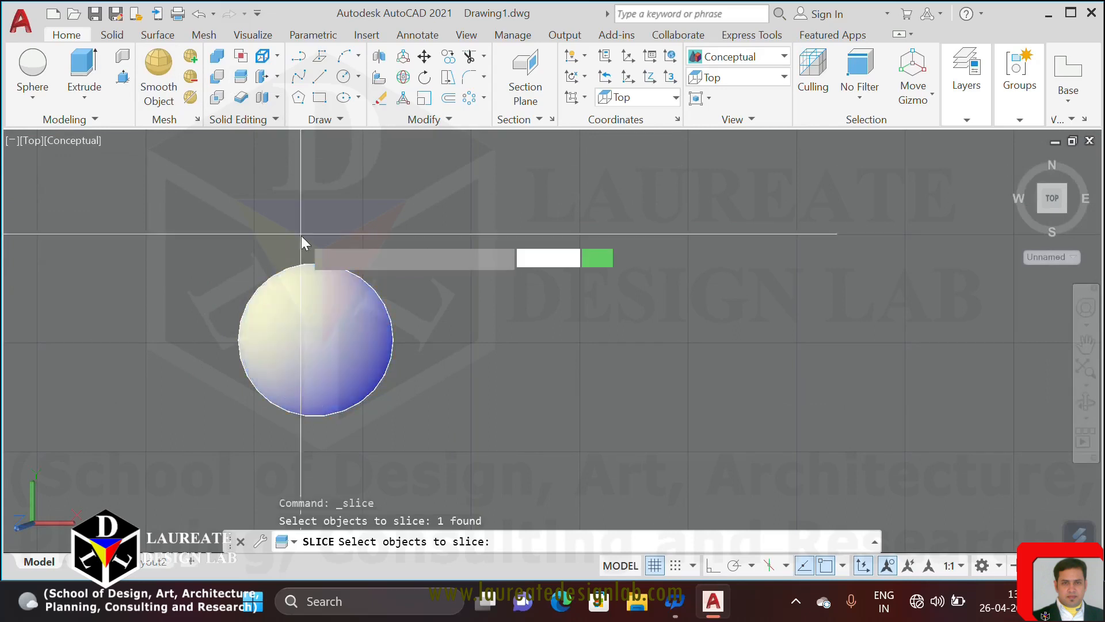
key(Return)
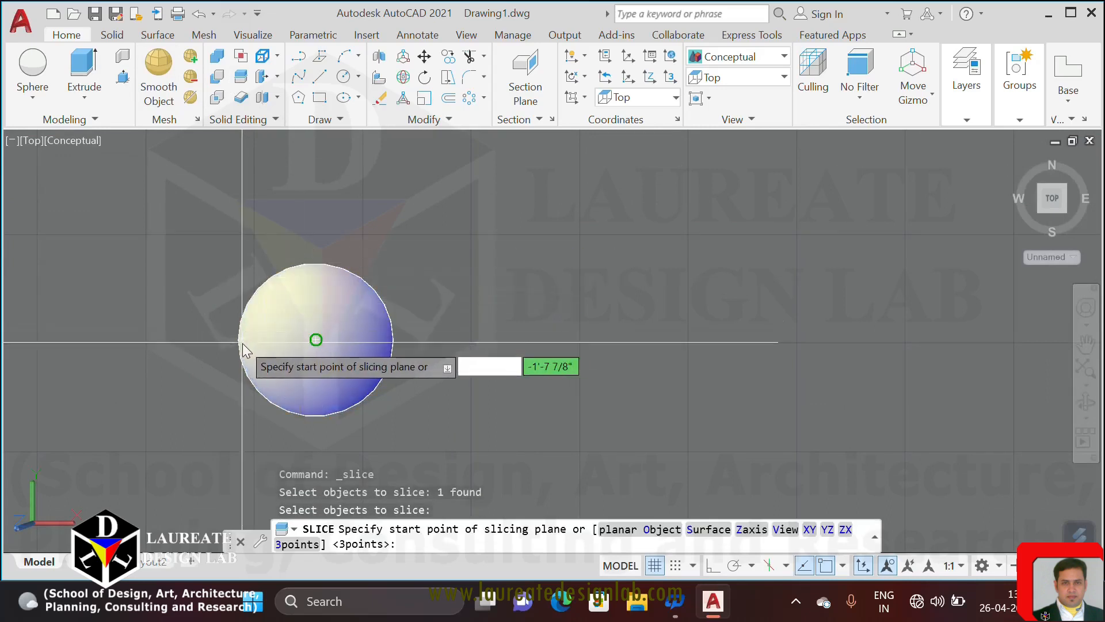
click(315, 340)
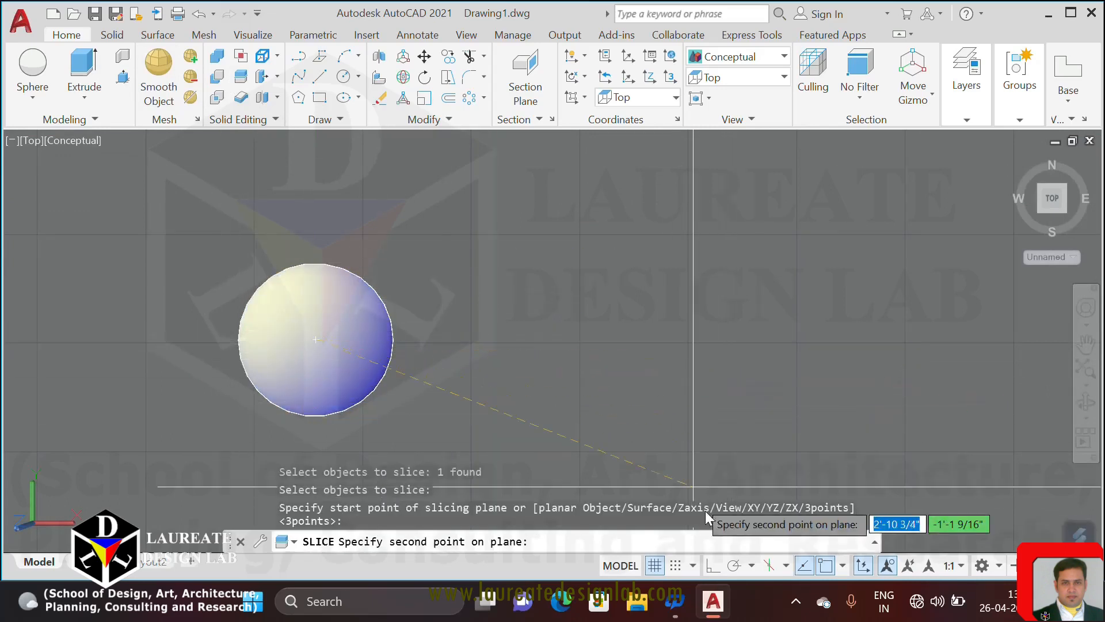
click(713, 565)
click(719, 398)
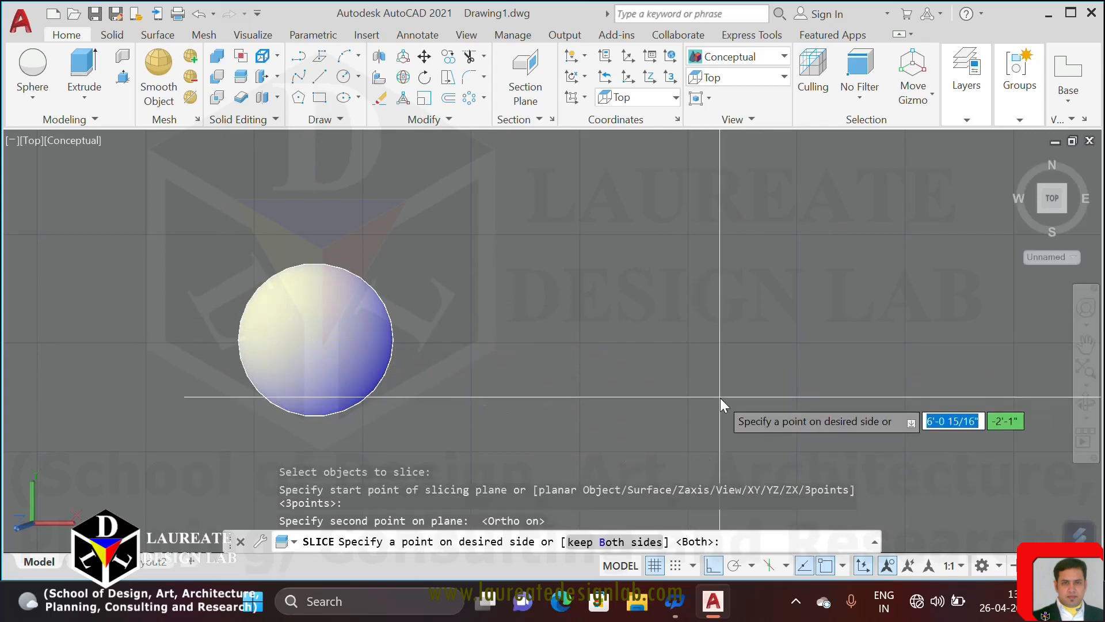
key(Return)
Slice both sphere halves along the vertical direction of the Top view with Ortho on, keeping both sides.
key(Return)
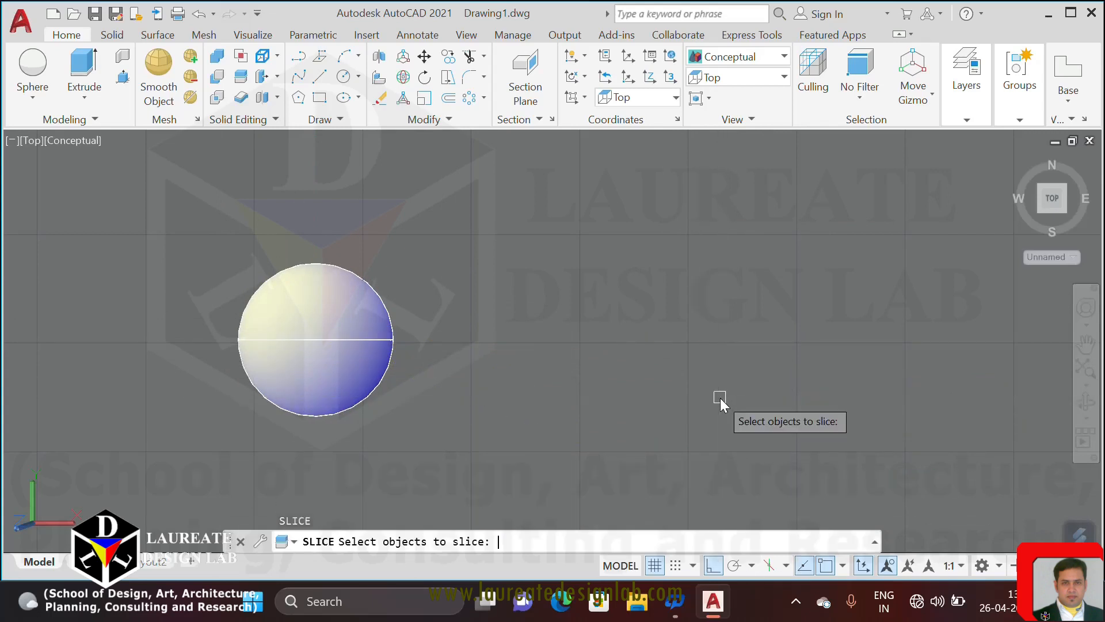
click(432, 374)
click(367, 287)
key(Return)
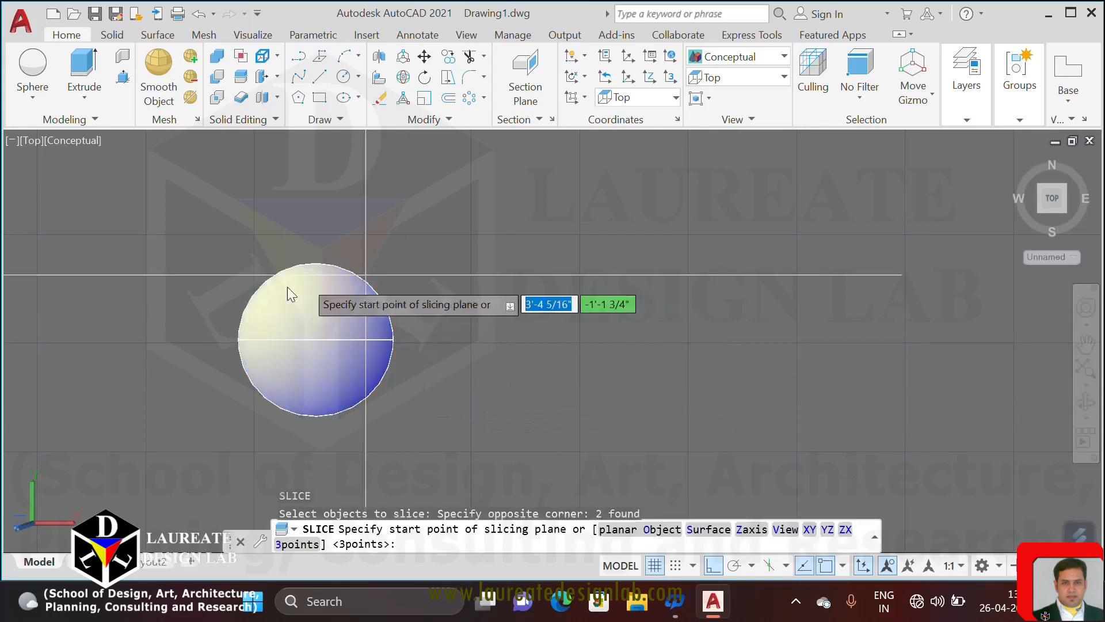
click(316, 340)
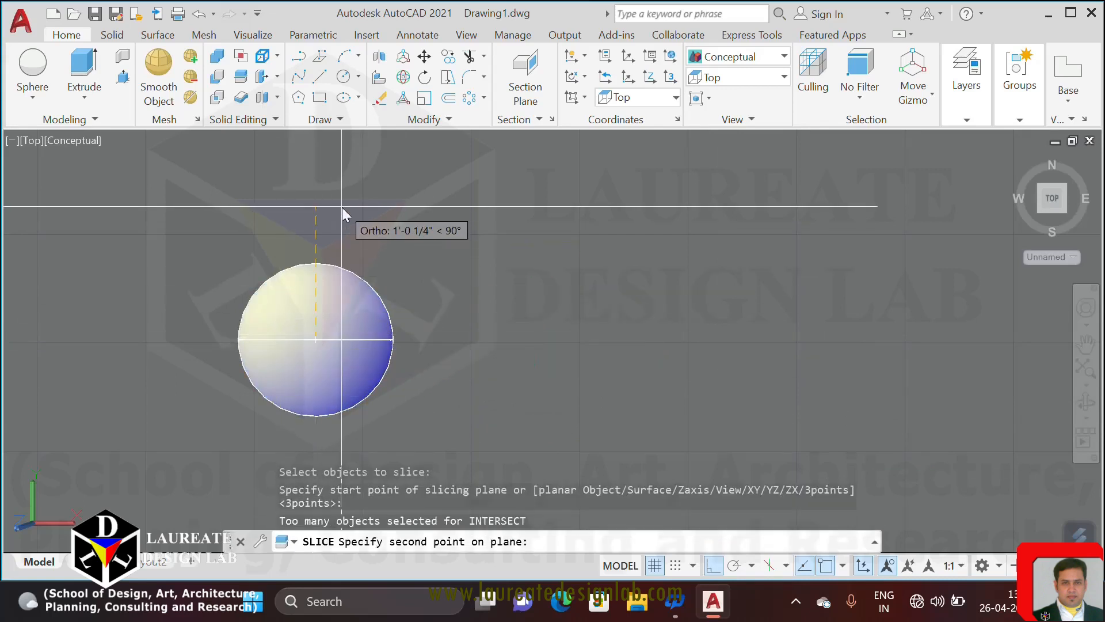
click(342, 207)
key(Return)
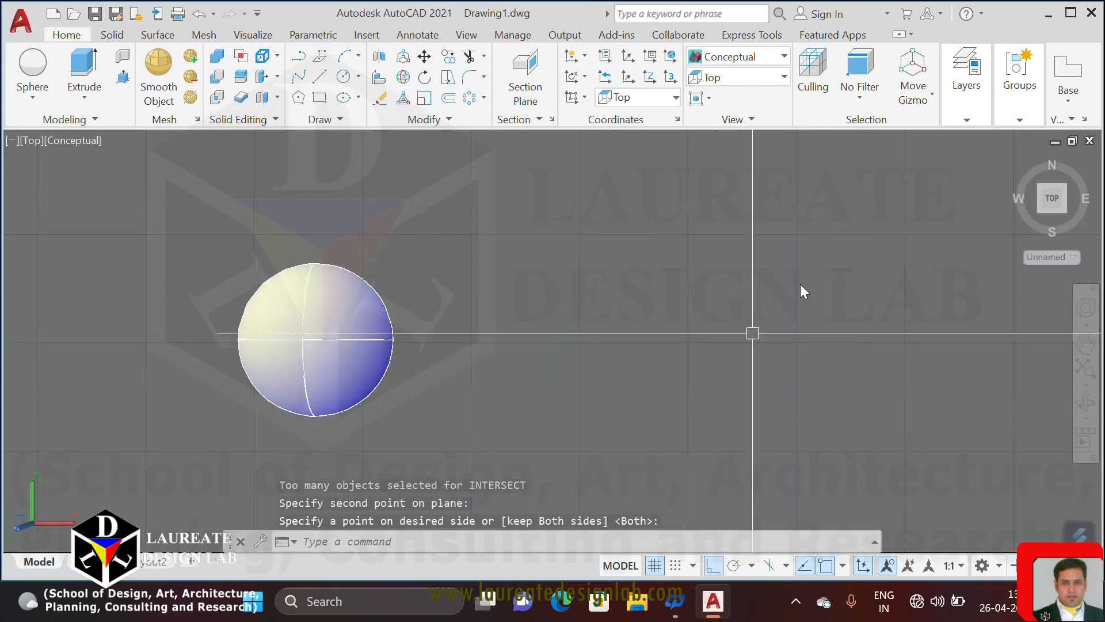
Return to the home isometric view to look at the sliced sphere beside the ring.
click(1017, 158)
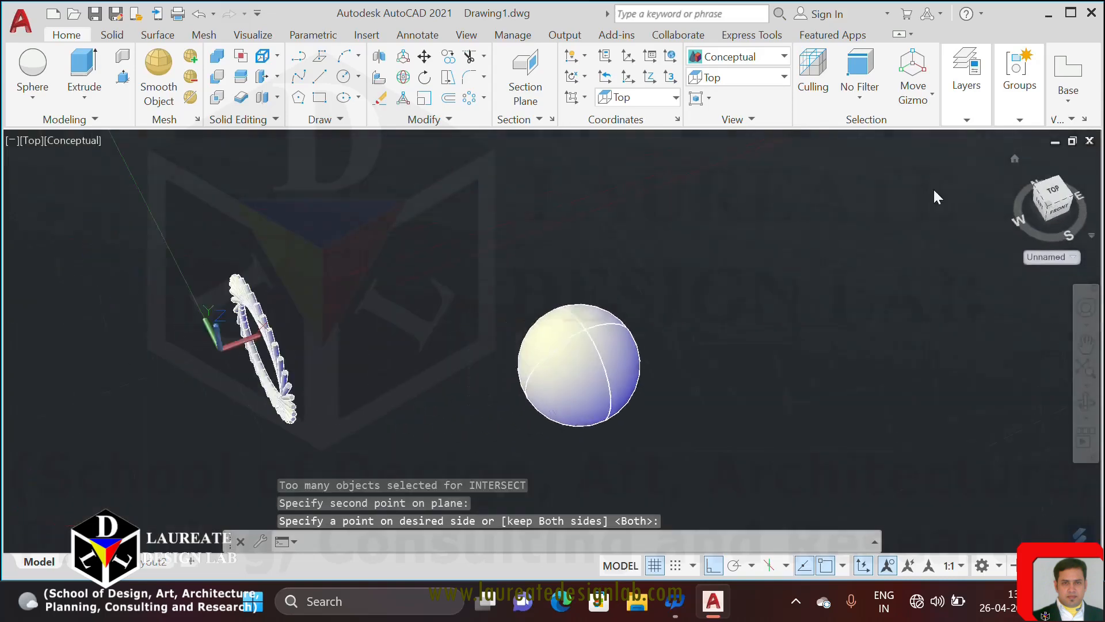
shift+middle_drag(703, 329, 536, 322)
key(Escape)
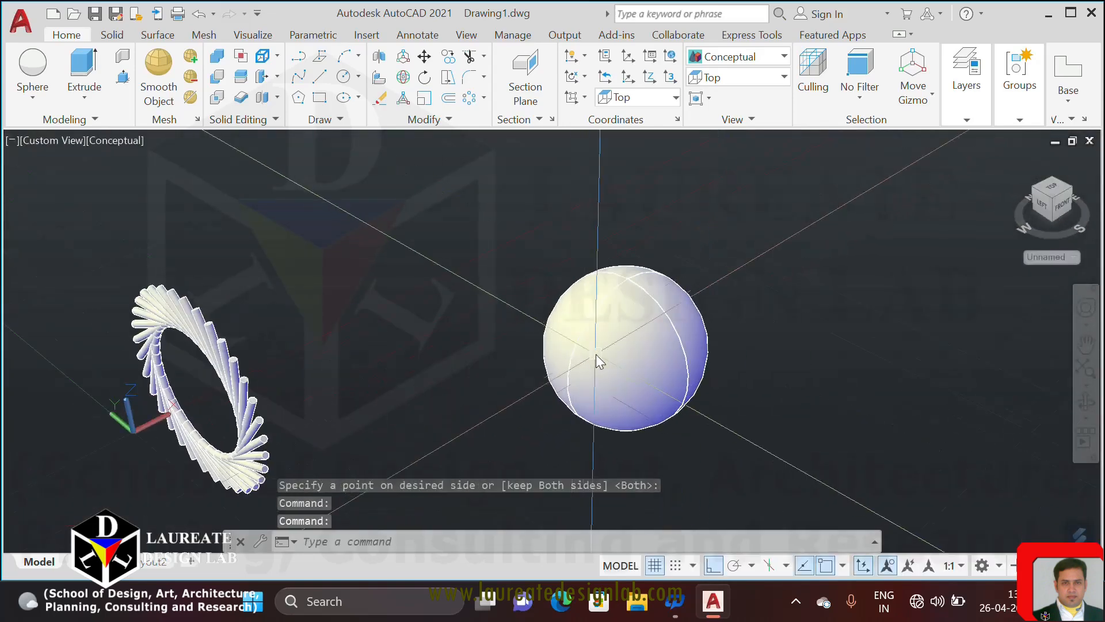
Erase three of the sliced sphere's quarters, keeping only the rear quarter.
click(599, 351)
key(Delete)
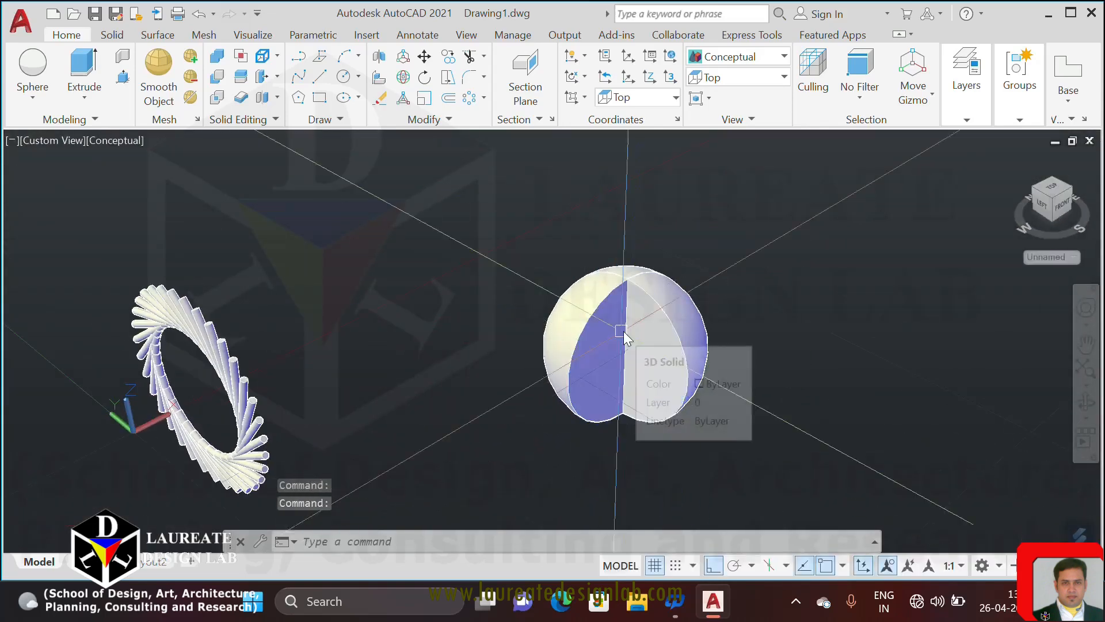
click(593, 354)
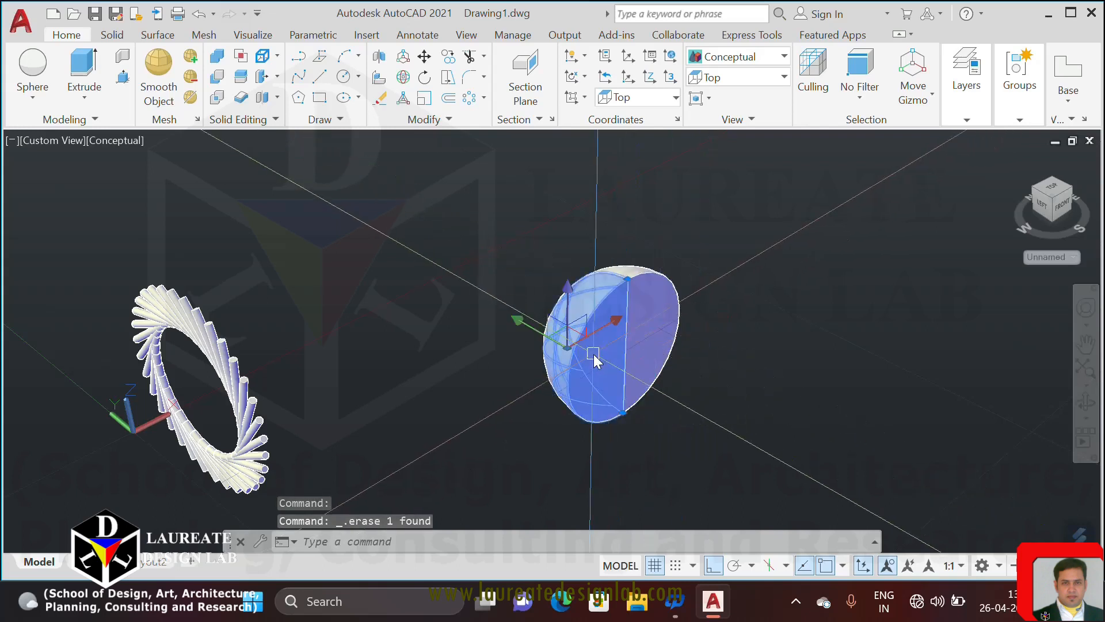
key(Delete)
Explode the remaining sphere quarter into separate surfaces.
middle_drag(636, 294, 444, 315)
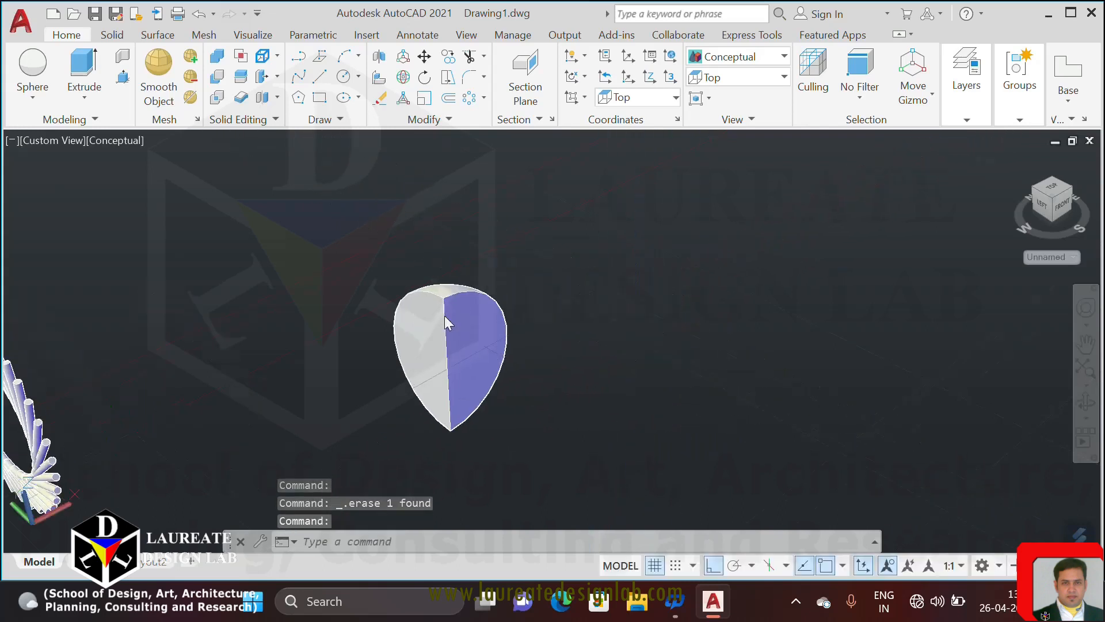
click(551, 365)
click(318, 305)
text(x)
key(Return)
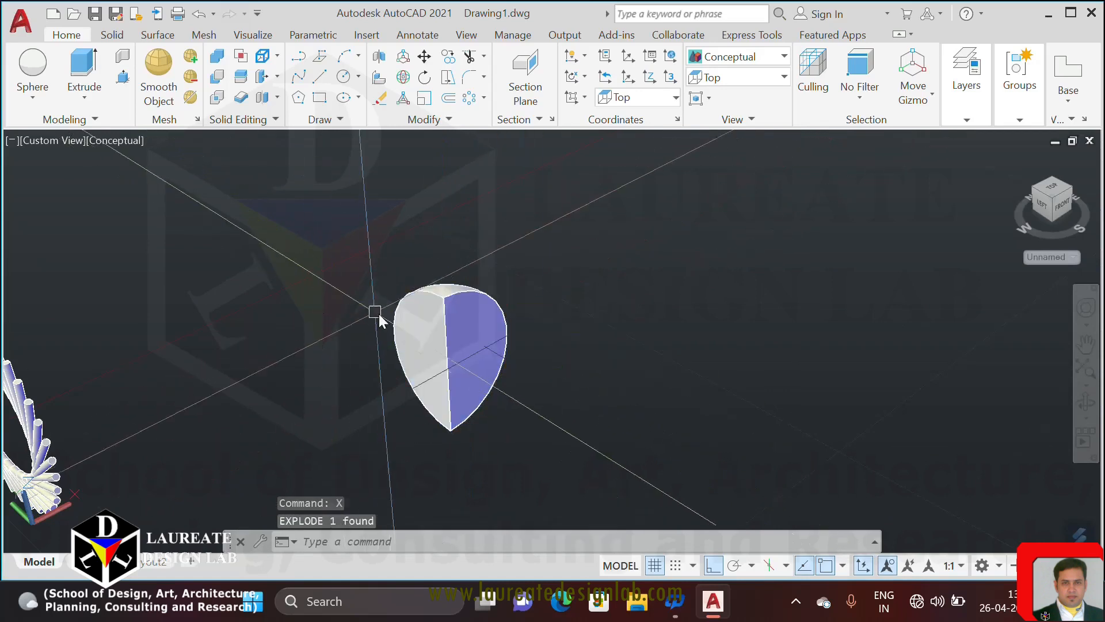
Move the two flat faces of the exploded quarter well away from its curved surface with Ortho on.
text(m)
key(Return)
click(463, 351)
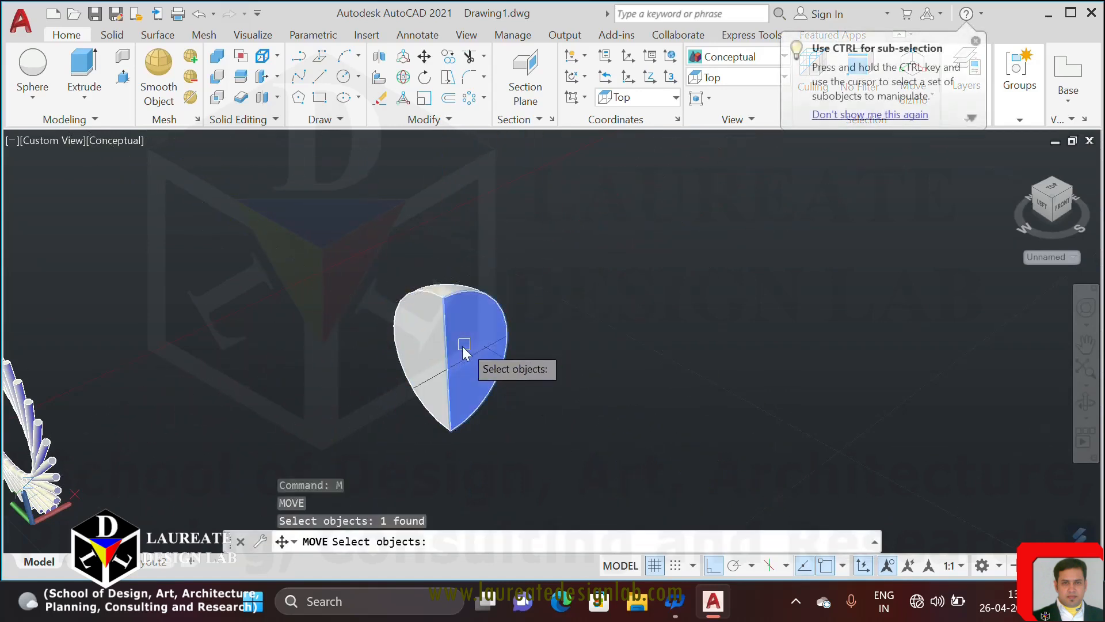
click(435, 347)
key(Return)
click(537, 220)
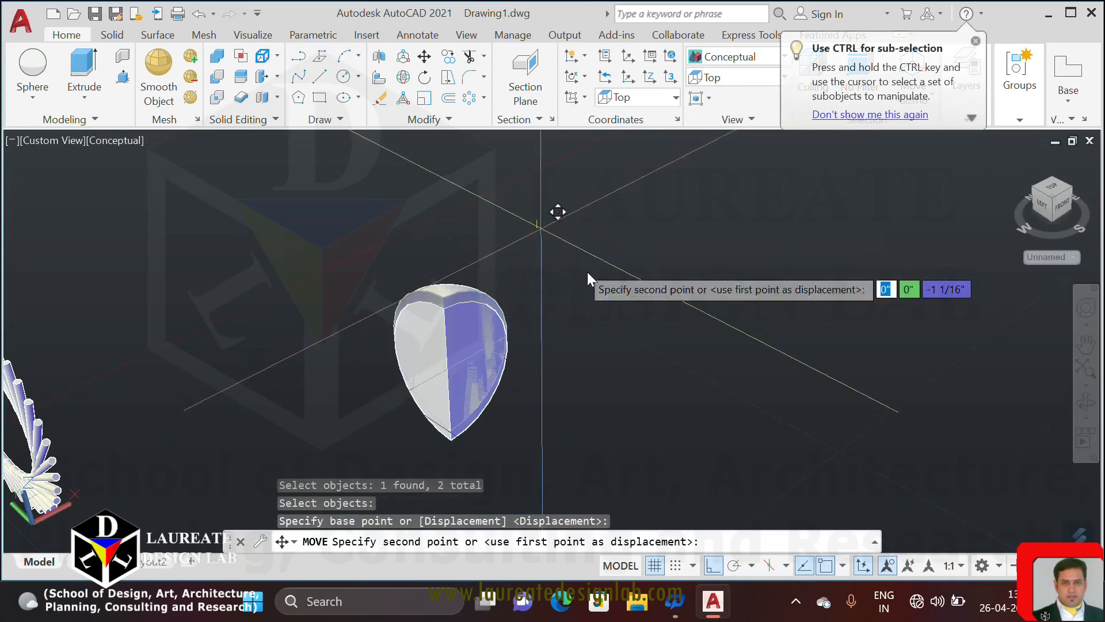
click(864, 337)
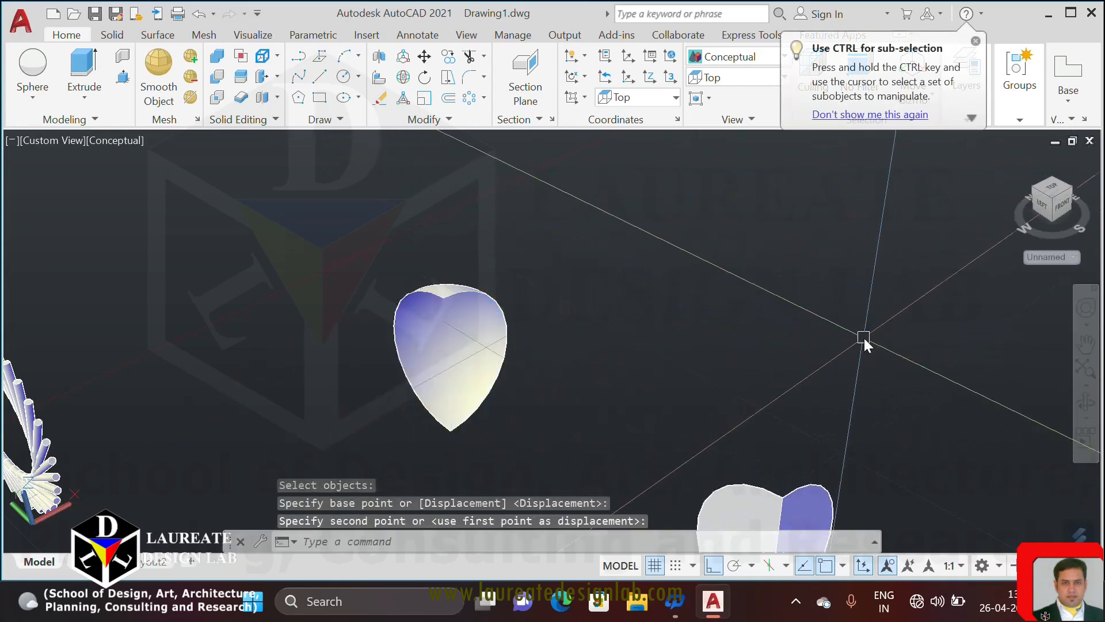
Switch to the Top view to look straight down on the separated surfaces.
scroll(576, 337, down, 2)
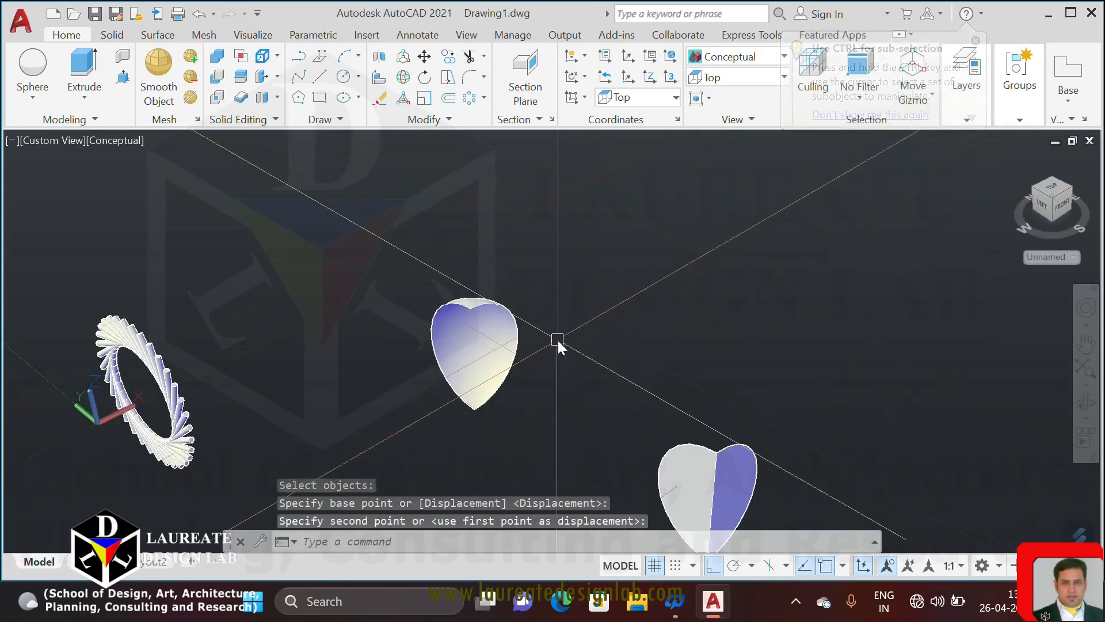
shift+middle_drag(557, 340, 612, 360)
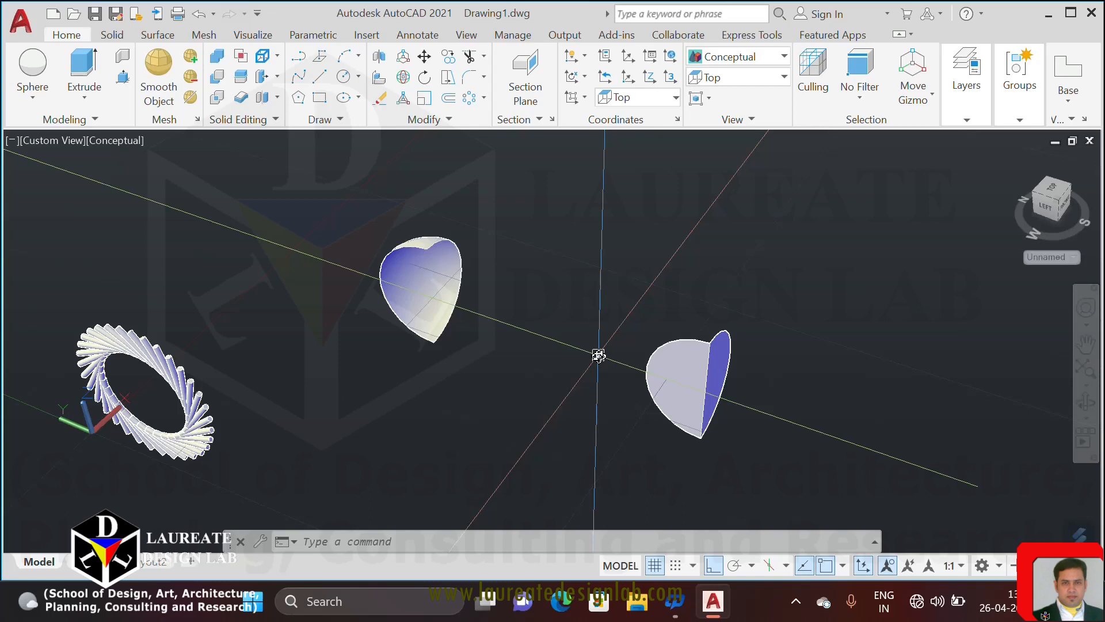
middle_drag(544, 328, 494, 319)
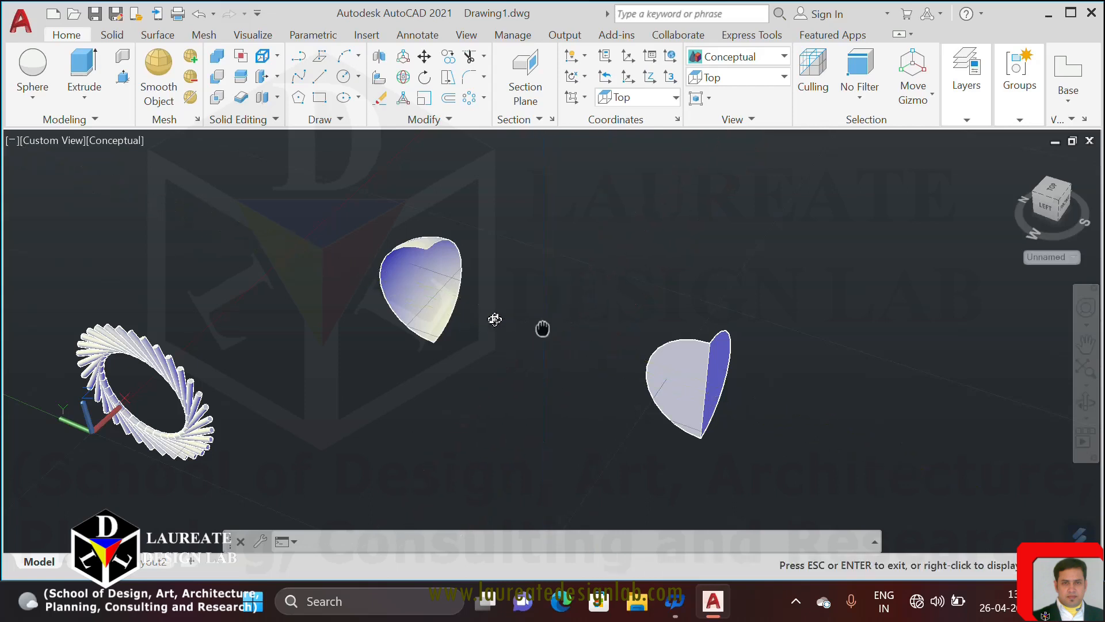
click(728, 81)
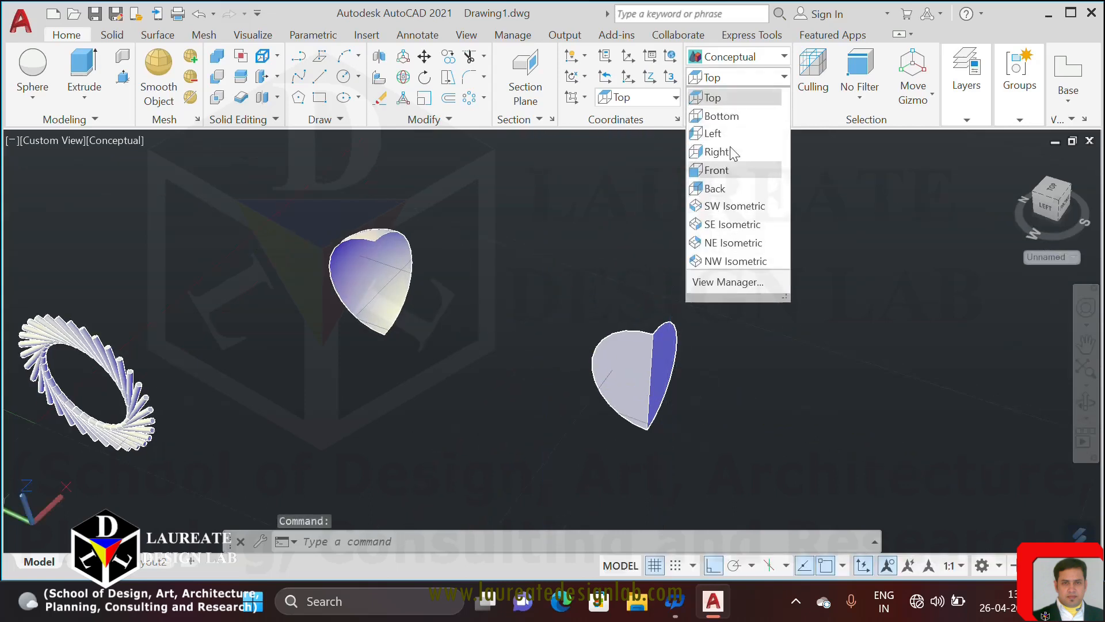
click(713, 97)
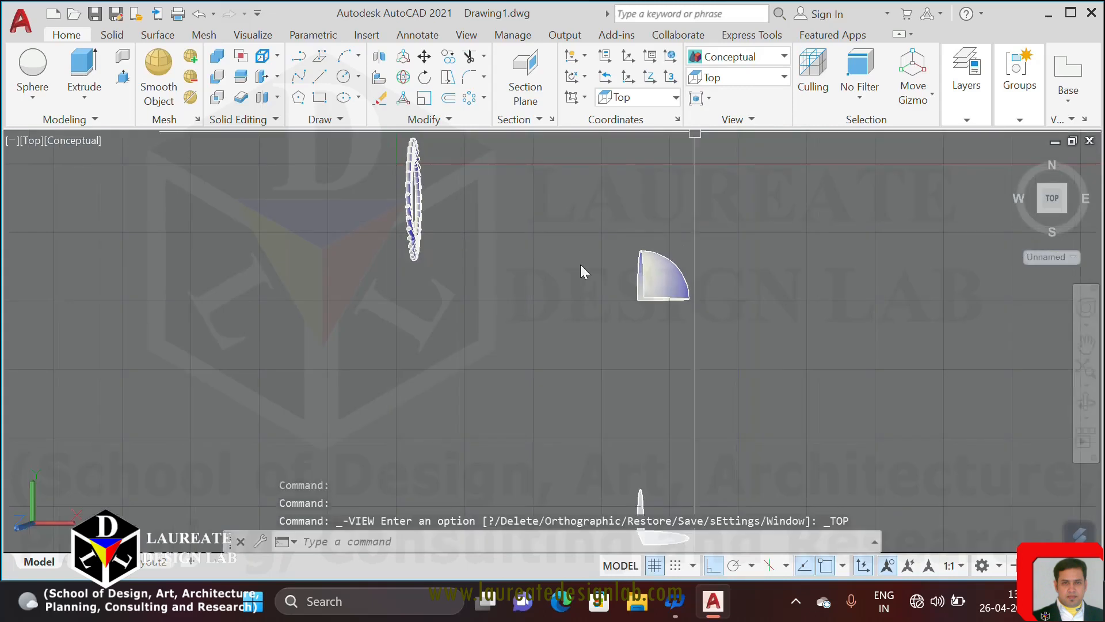
Create a polar array of the curved surface with 6 items over 360 degrees, centred just outside its inner corner.
click(471, 100)
click(715, 312)
click(662, 275)
key(Return)
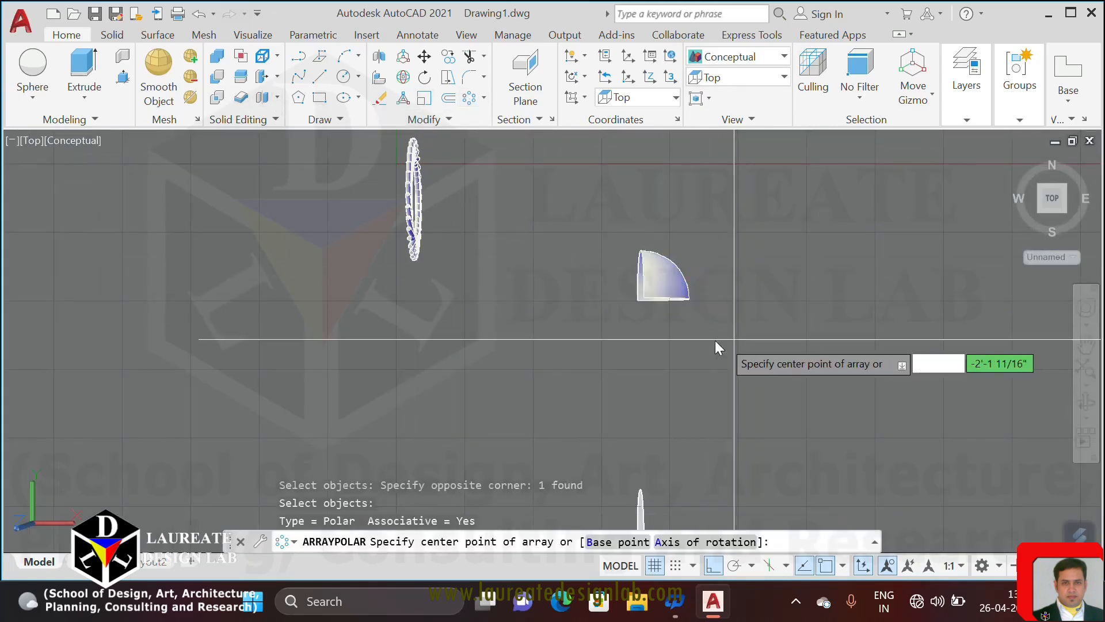
click(626, 313)
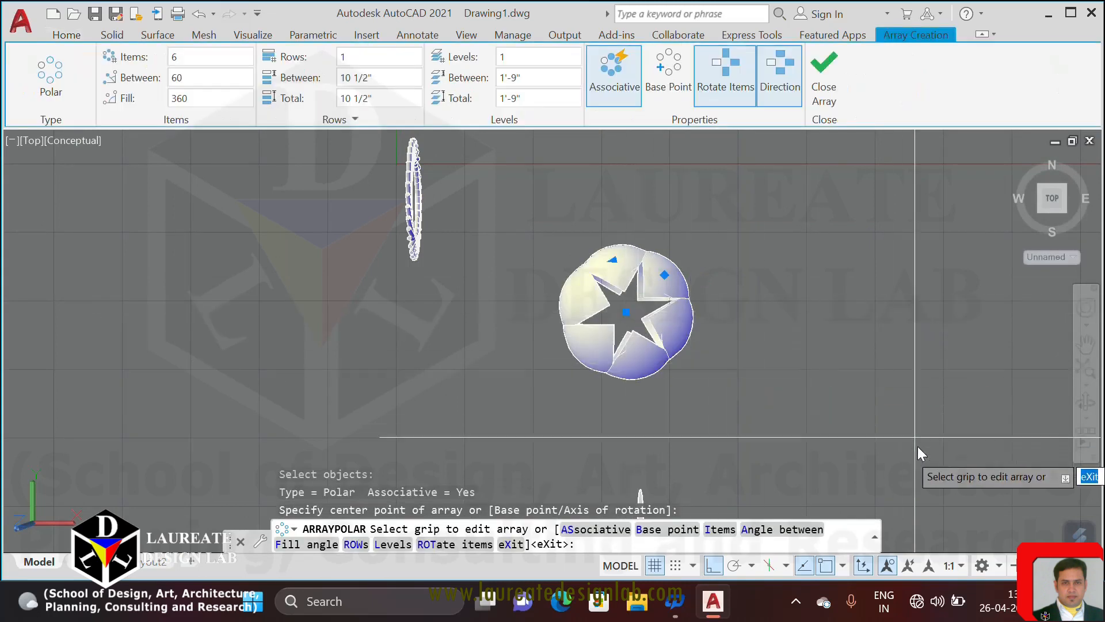
middle_drag(680, 373, 623, 247)
key(Return)
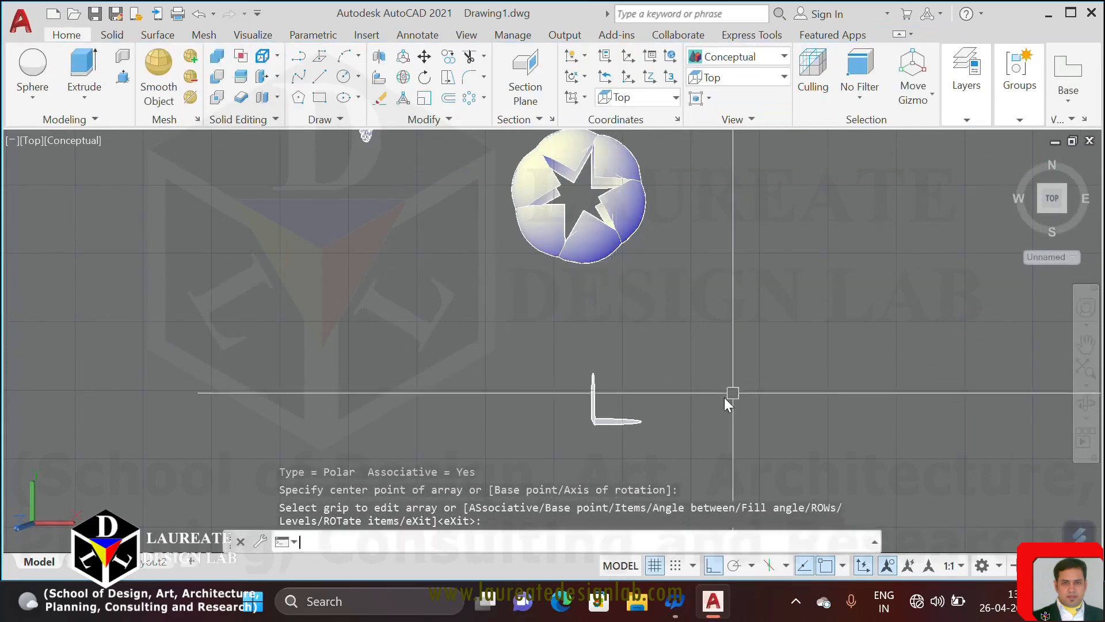
Create a polar array of the two flat faces with 6 items over 360 degrees, centred between the two faces.
key(Return)
click(659, 426)
click(550, 390)
key(Return)
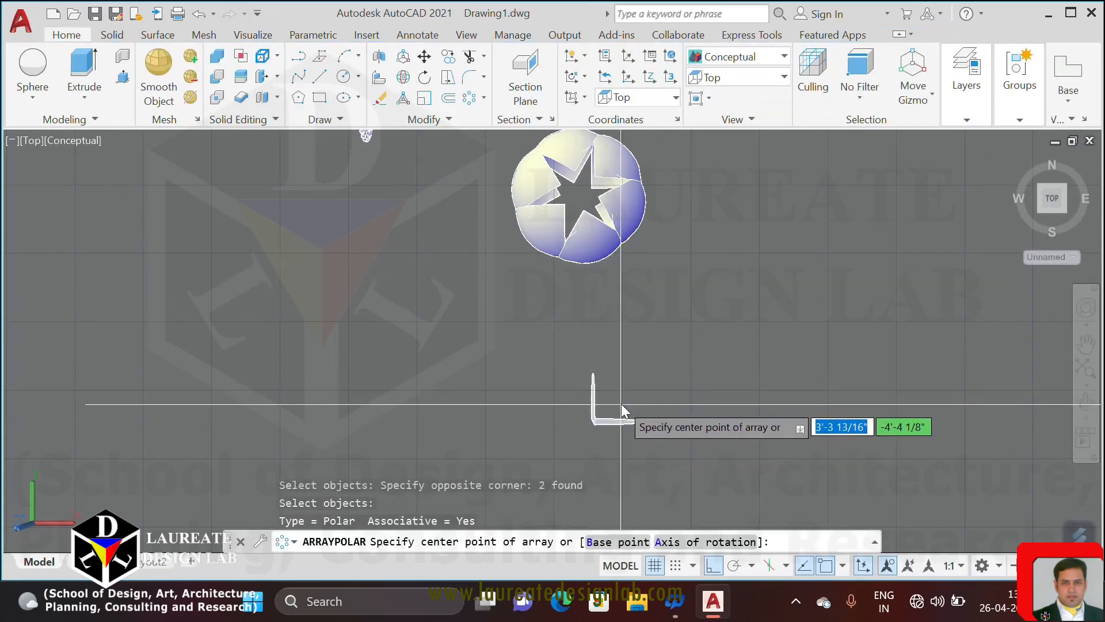
click(620, 396)
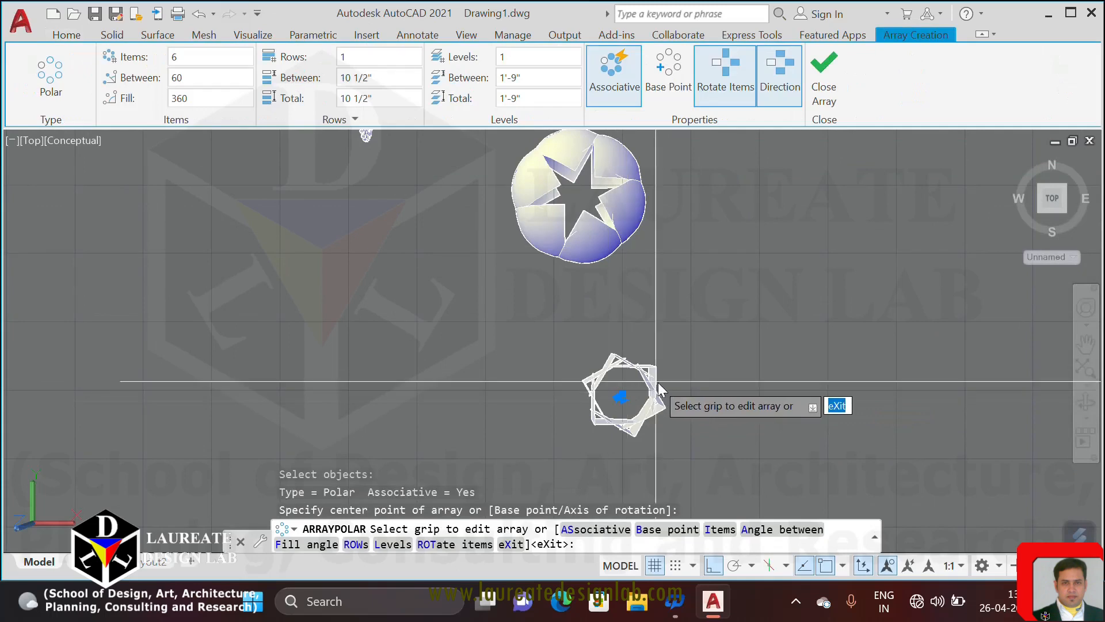
key(Return)
Examine the arrayed curved surfaces and the arrayed flat faces in 3D from an angled view.
shift+middle_drag(599, 424, 476, 357)
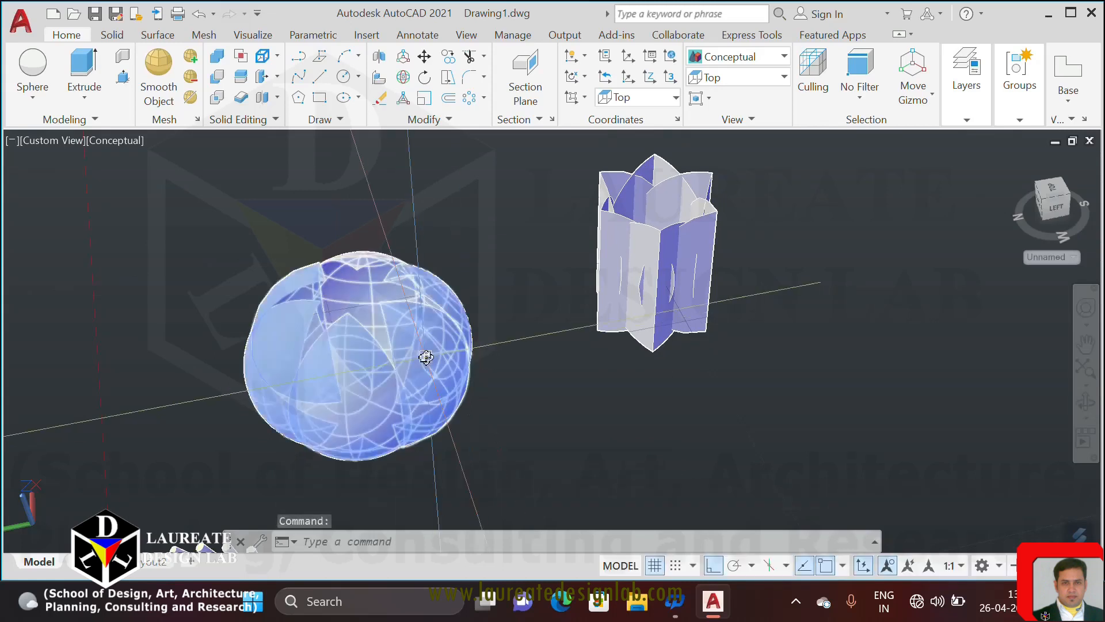
click(424, 408)
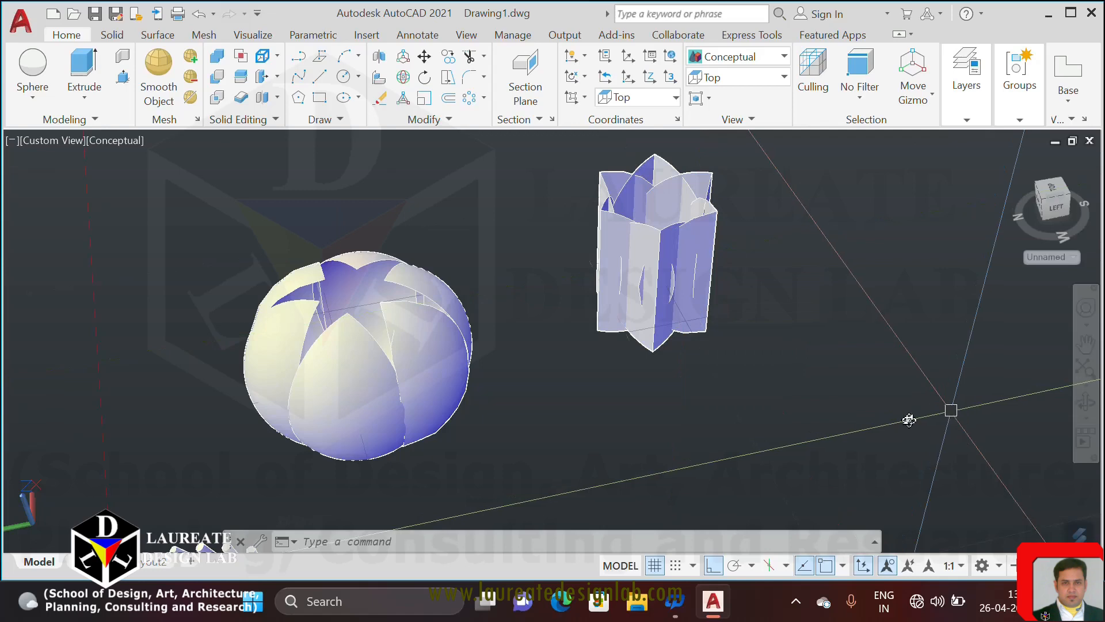
shift+middle_drag(676, 262, 677, 325)
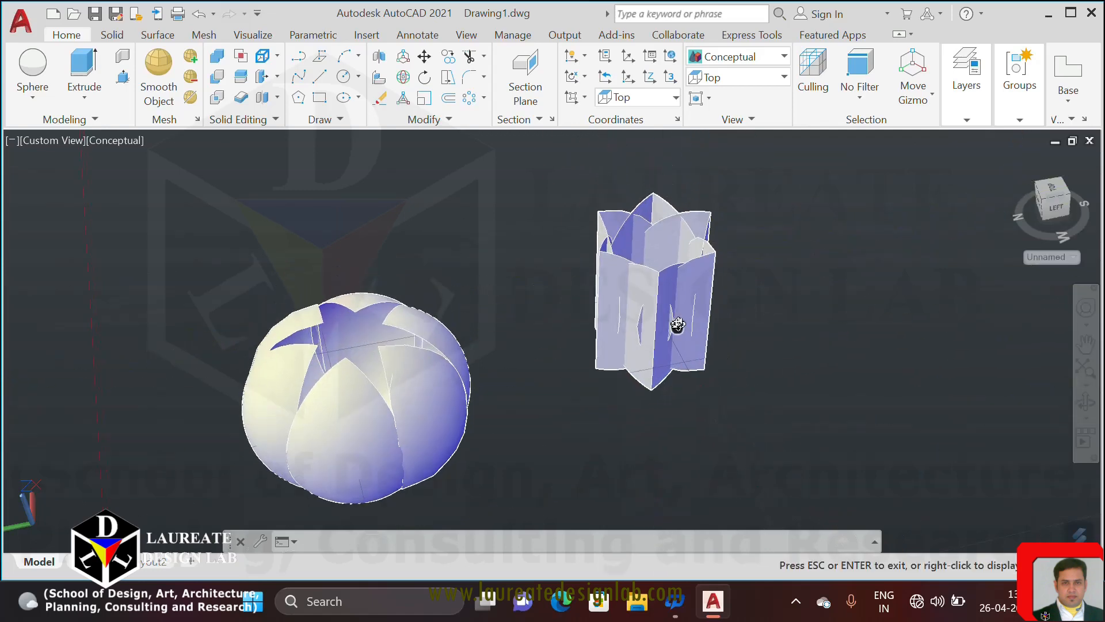
scroll(471, 397, up, 2)
middle_drag(476, 395, 690, 366)
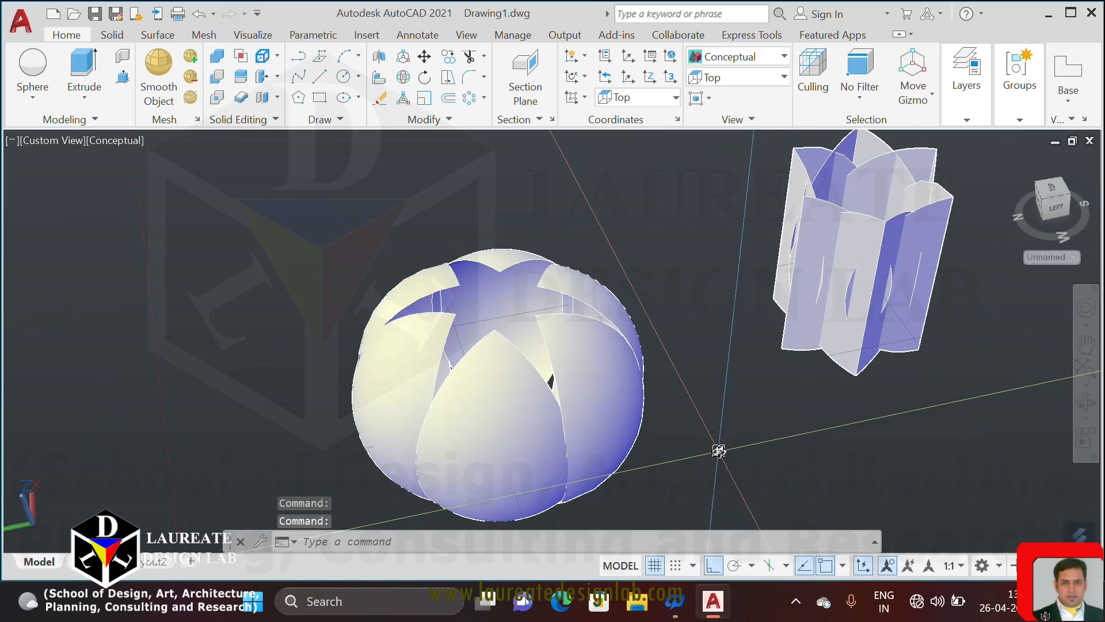
scroll(857, 343, down, 2)
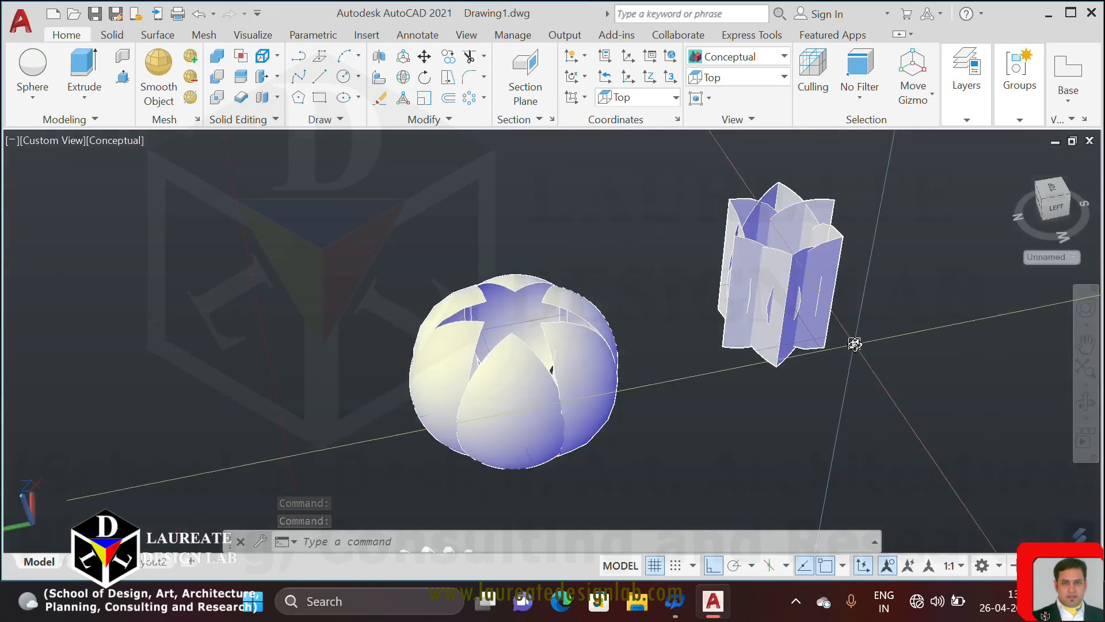
middle_drag(854, 344, 824, 352)
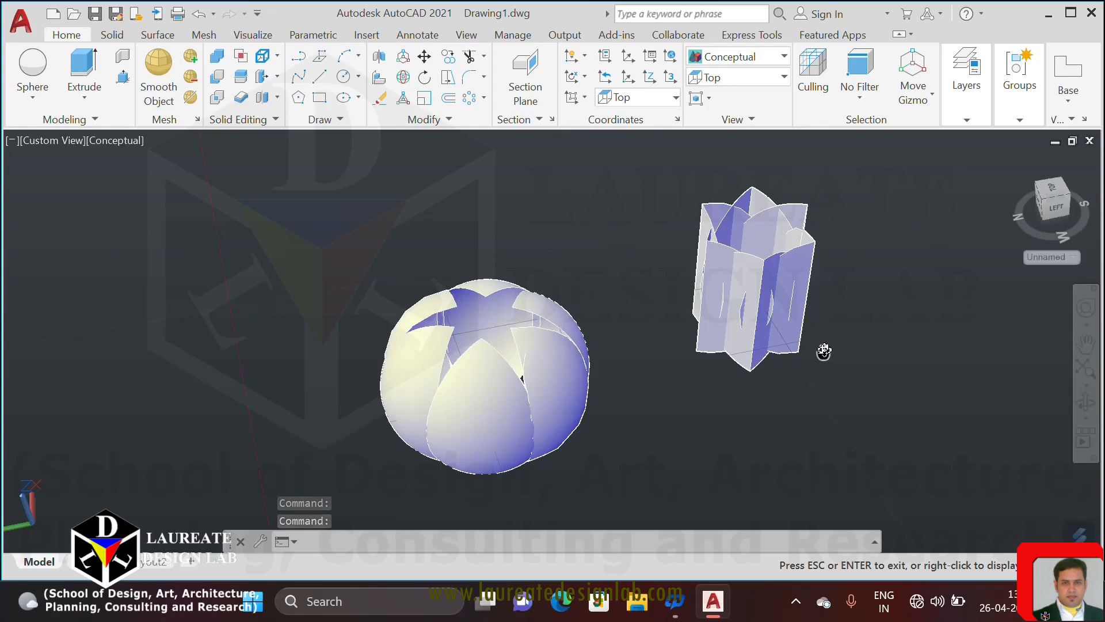
scroll(741, 240, up, 3)
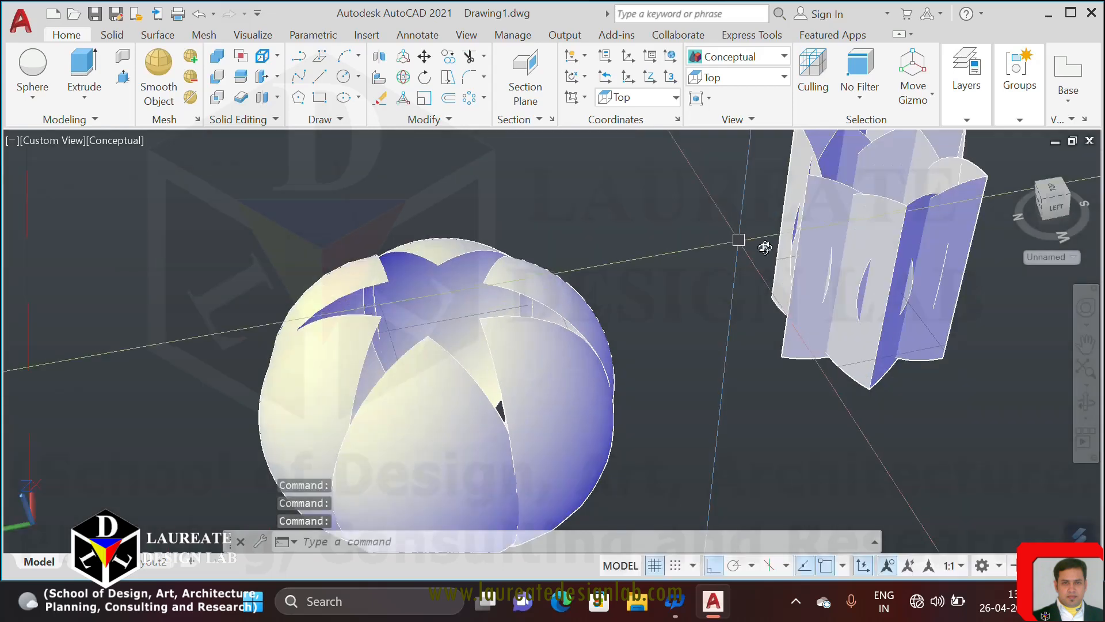
middle_drag(854, 288, 755, 404)
scroll(787, 354, down, 3)
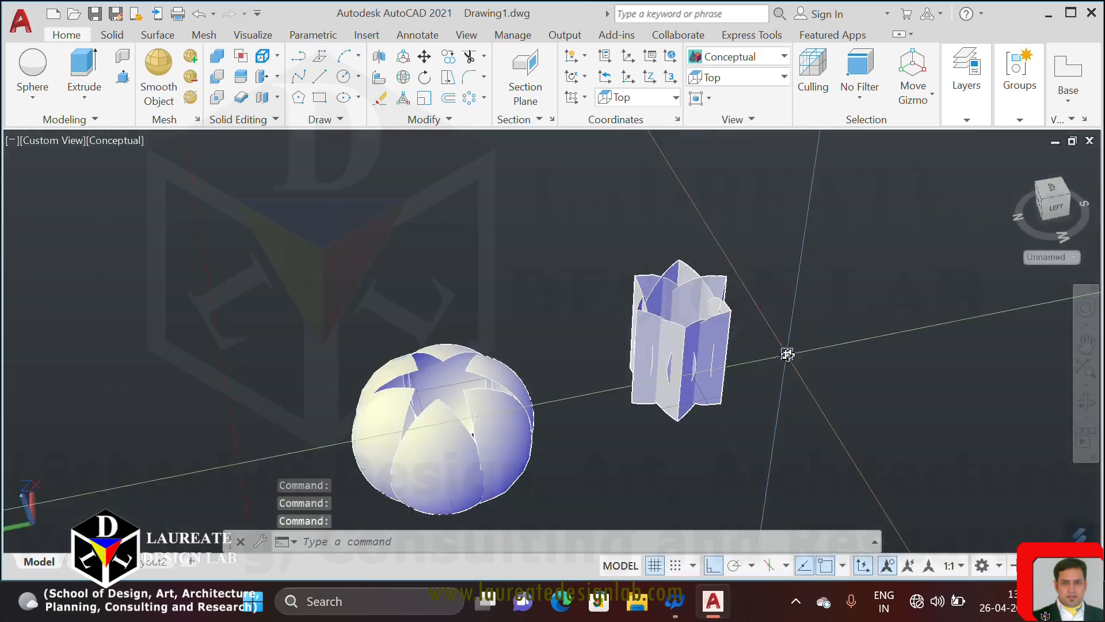
middle_drag(667, 351, 691, 304)
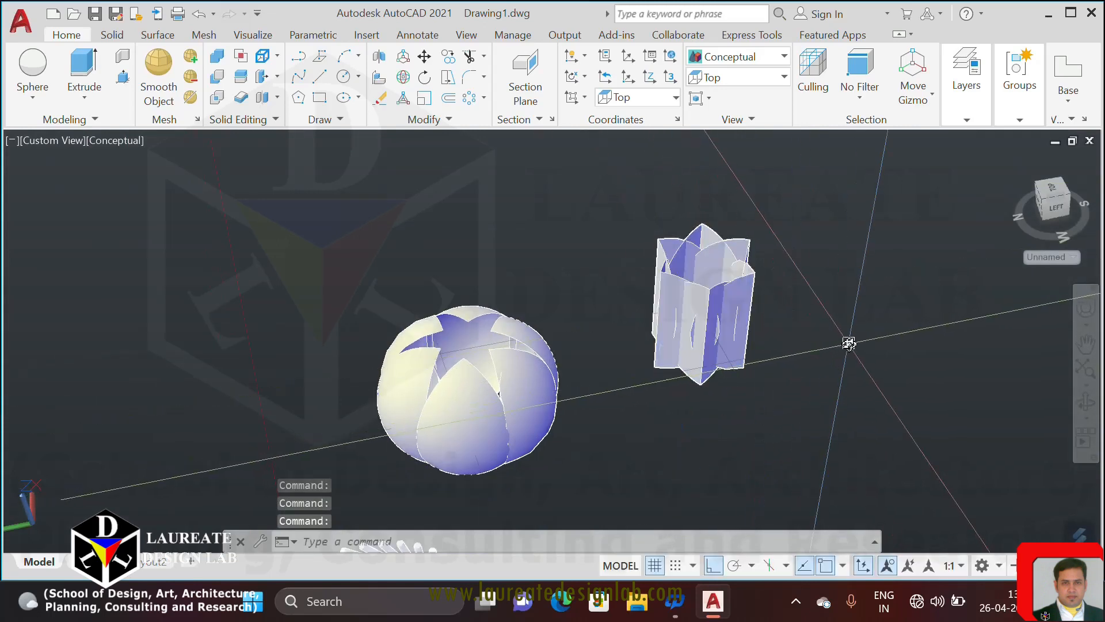
middle_drag(658, 378, 673, 373)
Set the item count of the curved-surface polar array to 5.
click(506, 387)
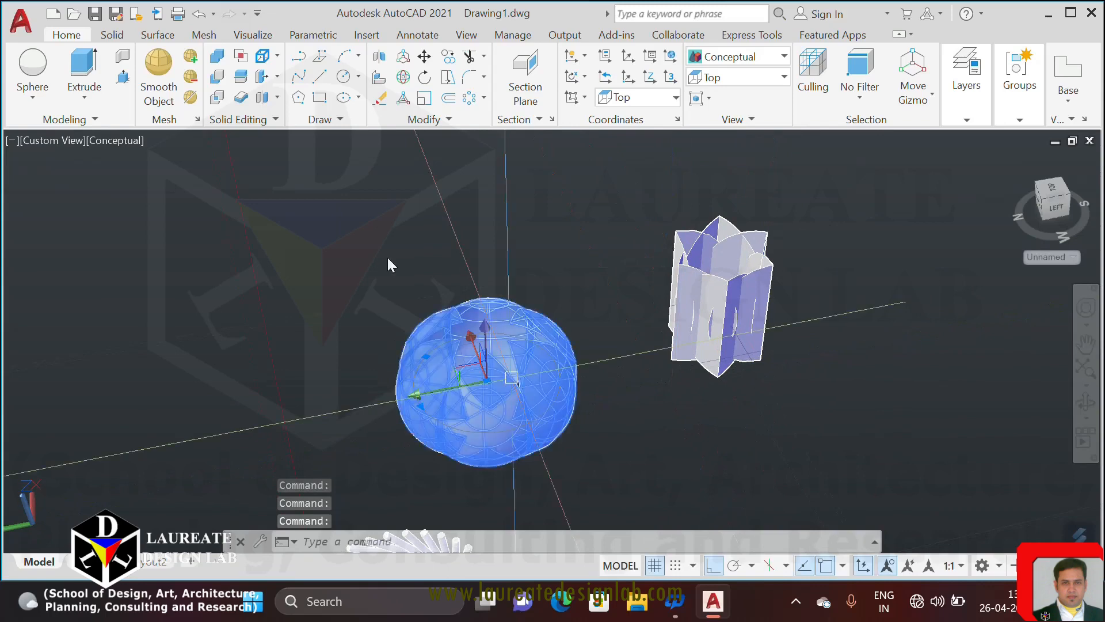
click(209, 58)
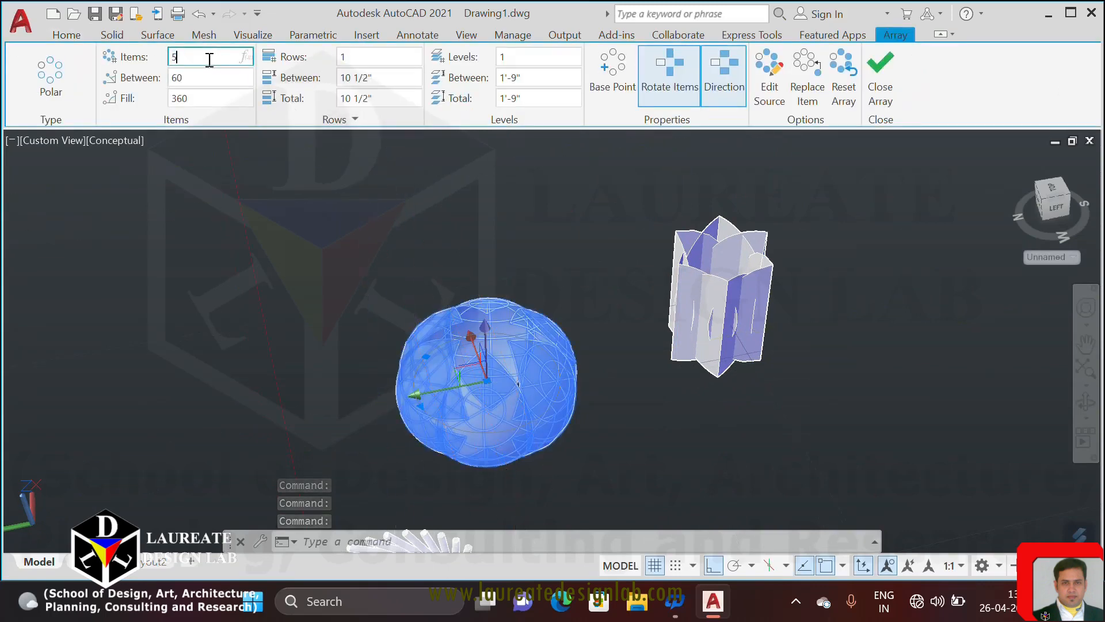
text(5)
key(Return)
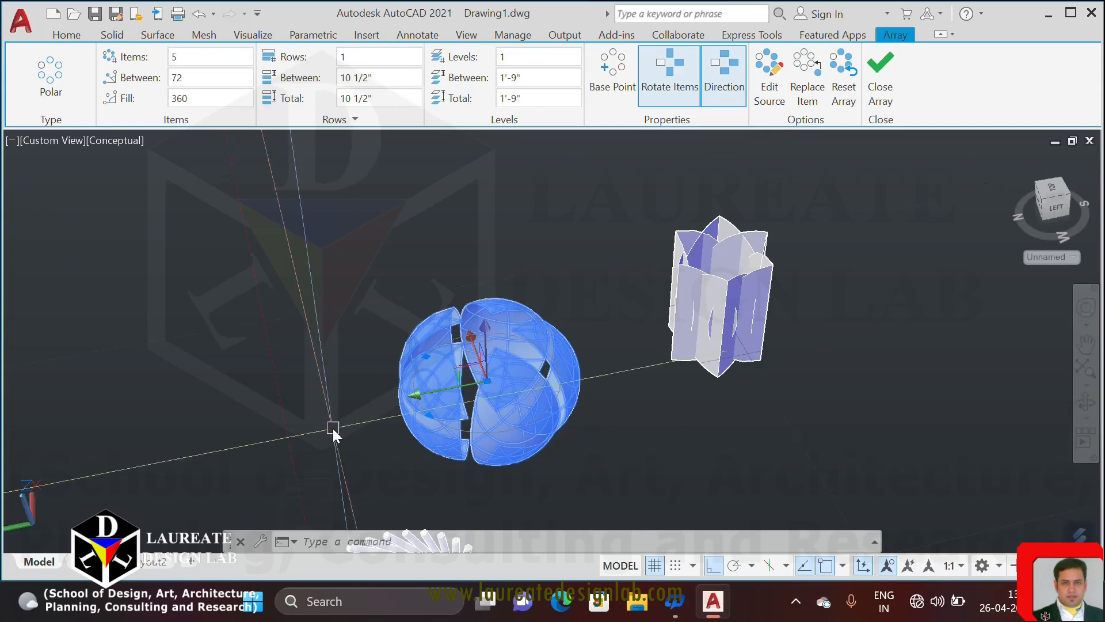
key(Escape)
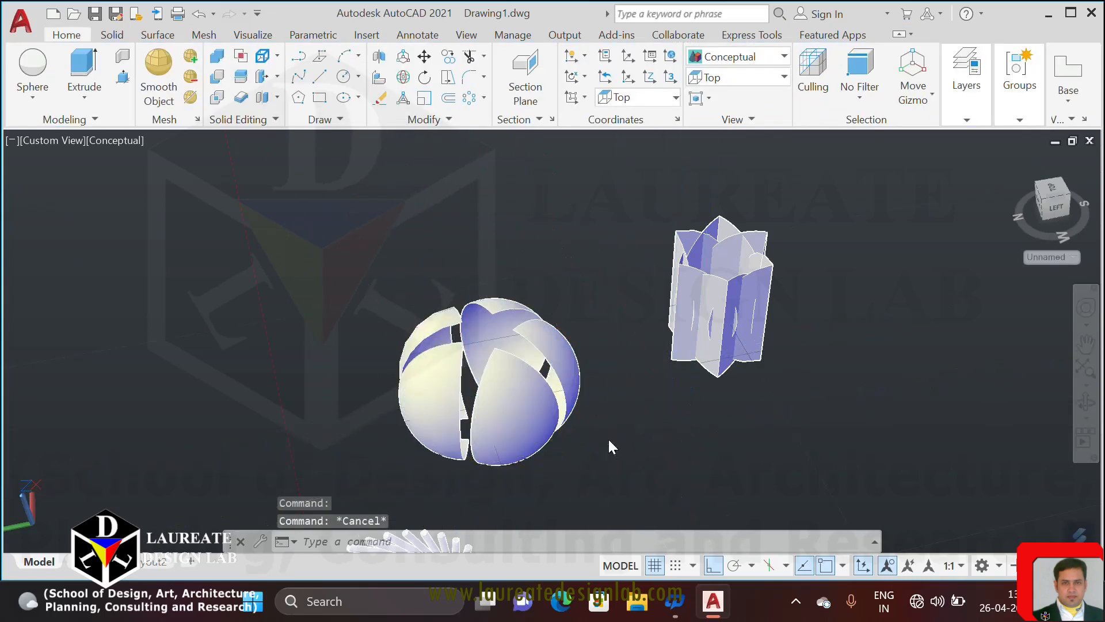
Set the item count of the curved-surface polar array to 15.
middle_drag(608, 440, 648, 438)
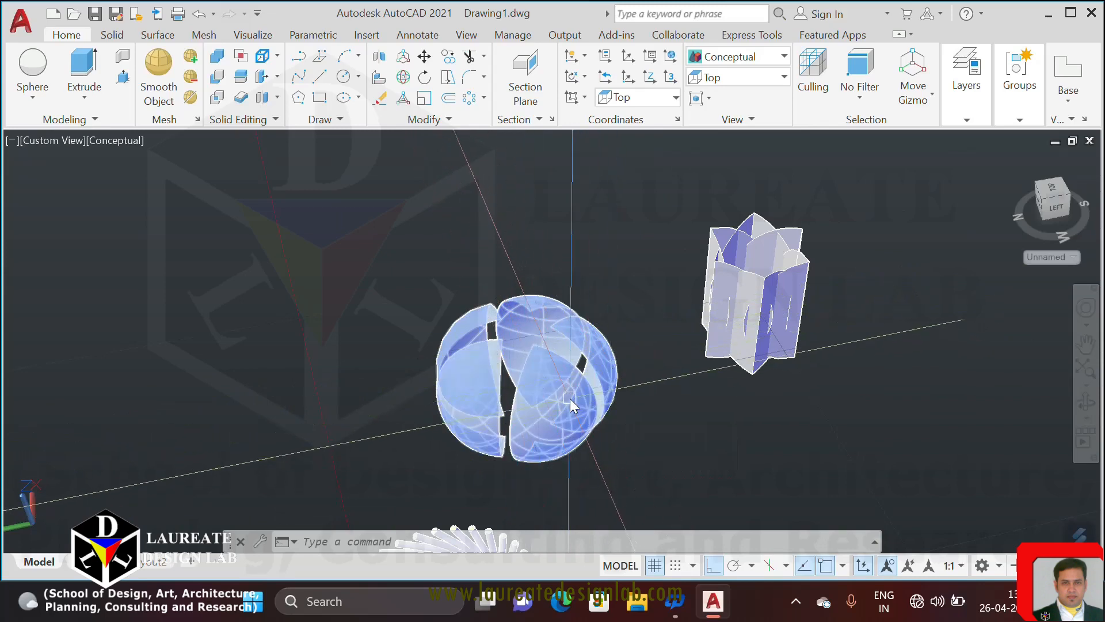
shift+middle_drag(570, 394, 491, 397)
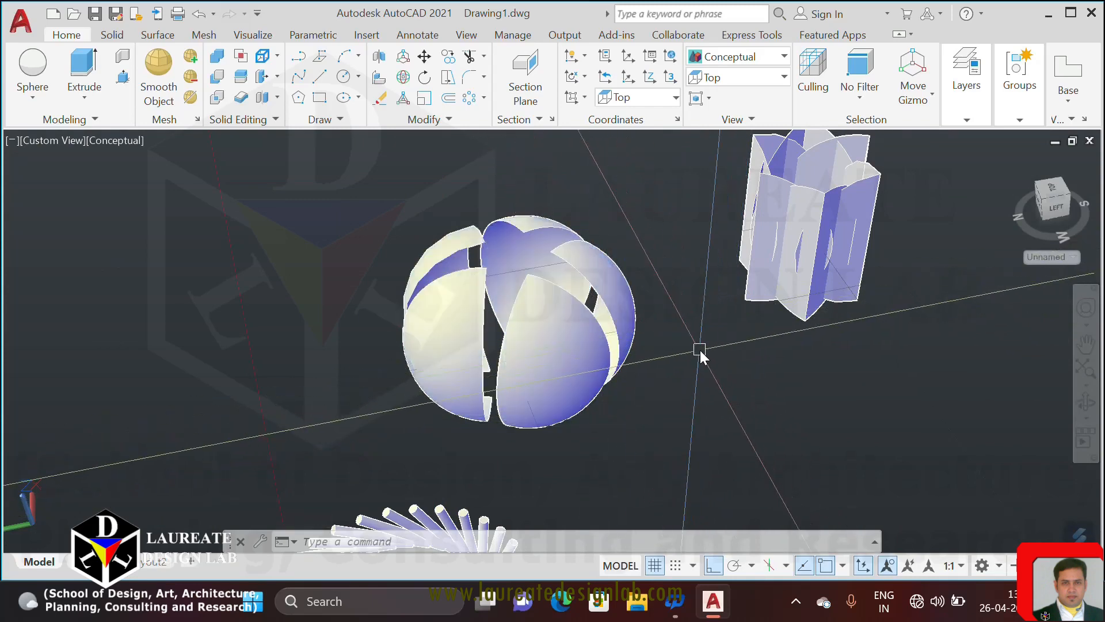
click(578, 361)
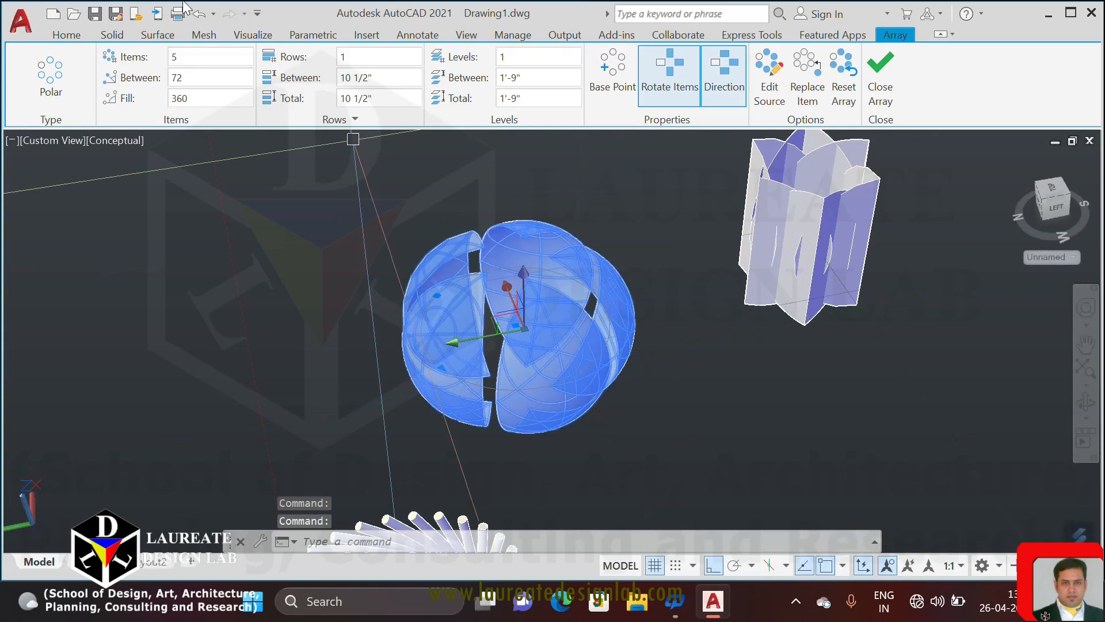
click(213, 55)
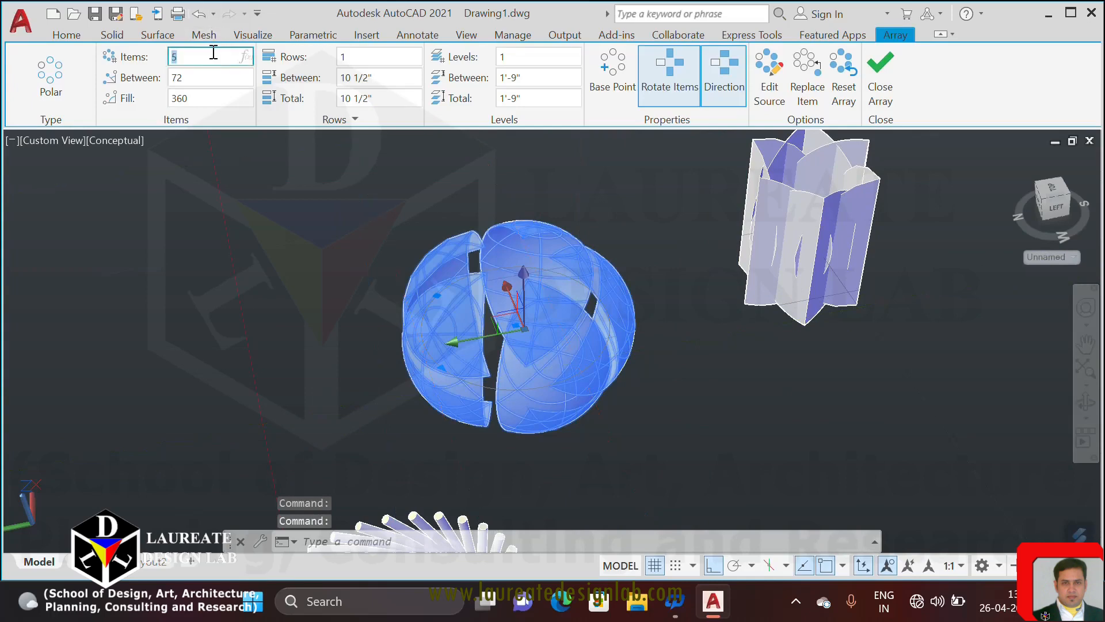
text(15)
key(Return)
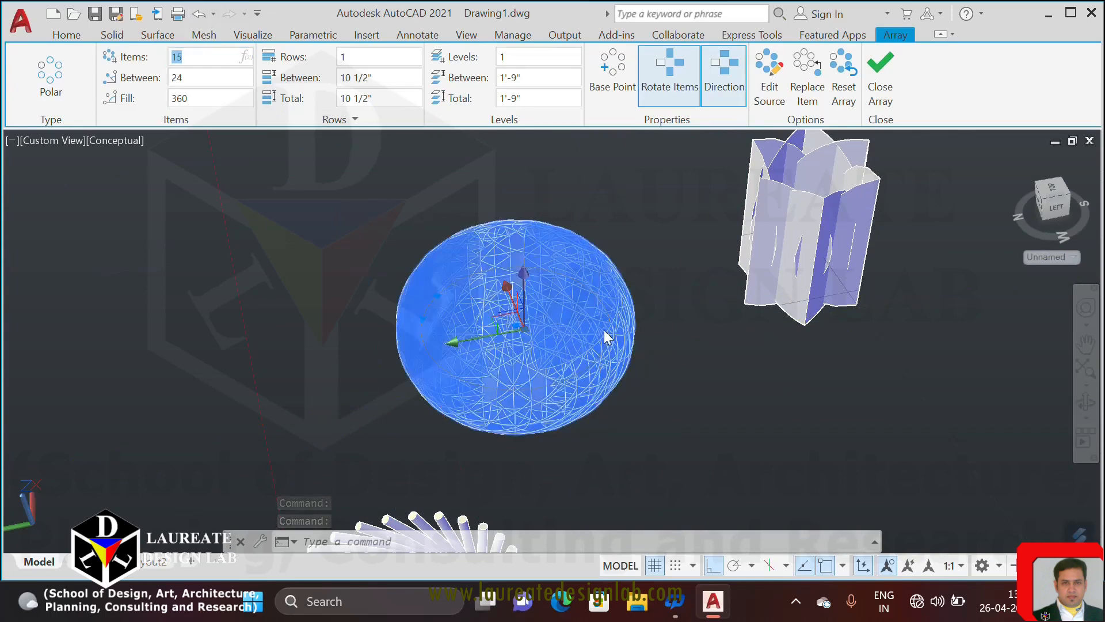
Set the item count of the flat-face polar array to 4.
key(Escape)
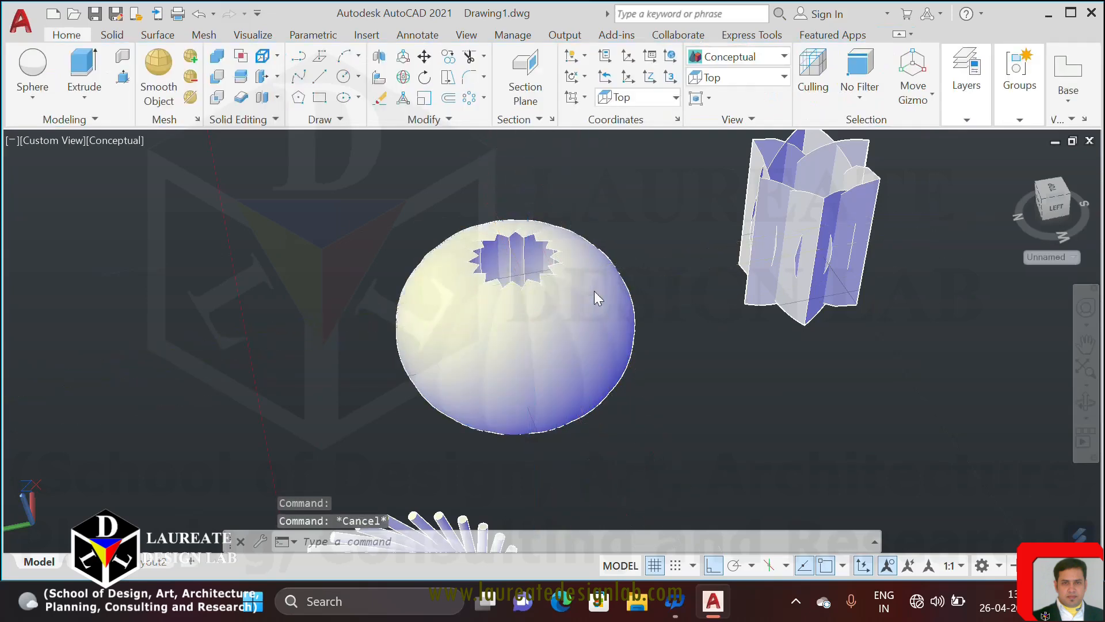
scroll(588, 295, up, 2)
shift+middle_drag(589, 296, 709, 382)
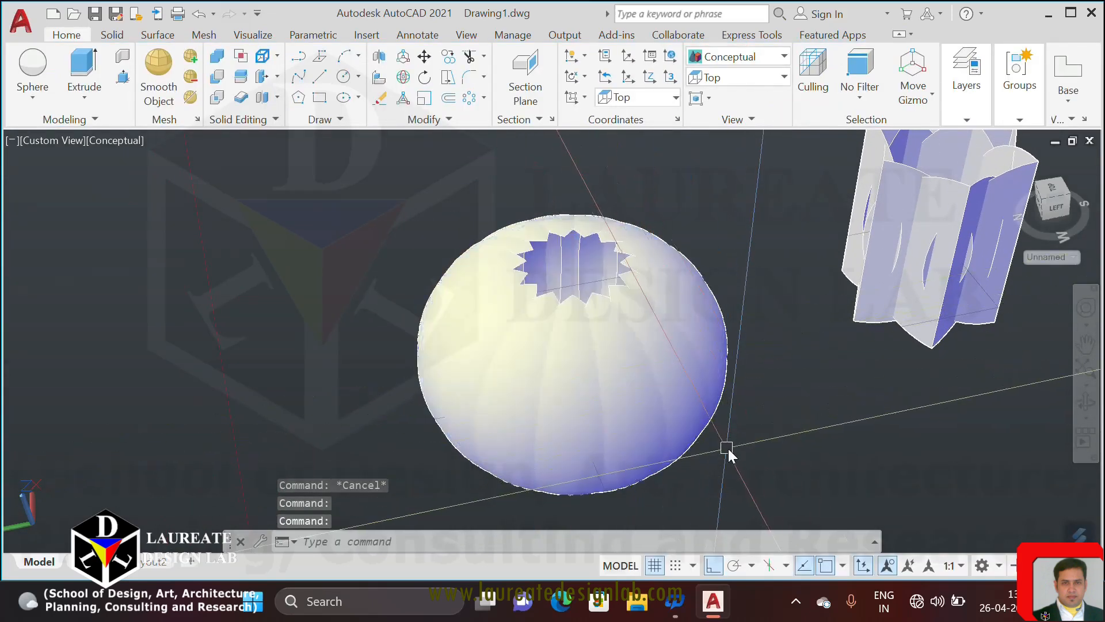
scroll(617, 353, up, 2)
scroll(865, 386, down, 2)
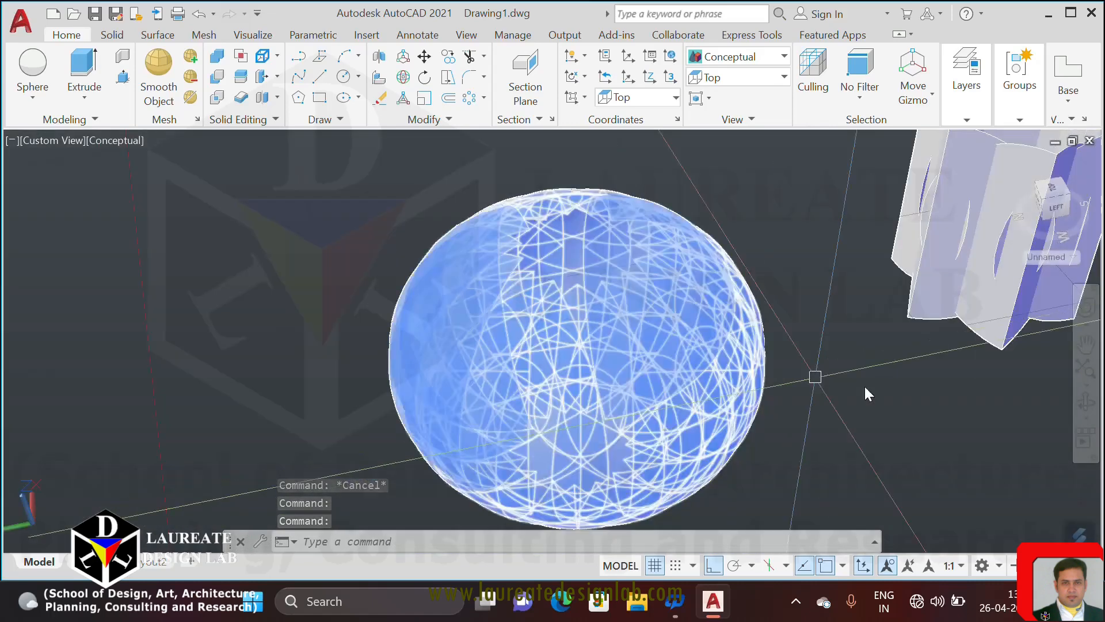
mouse_move(864, 386)
shift+middle_down()
mouse_move(1006, 499)
mouse_move(701, 489)
mouse_move(534, 538)
shift+middle_up()
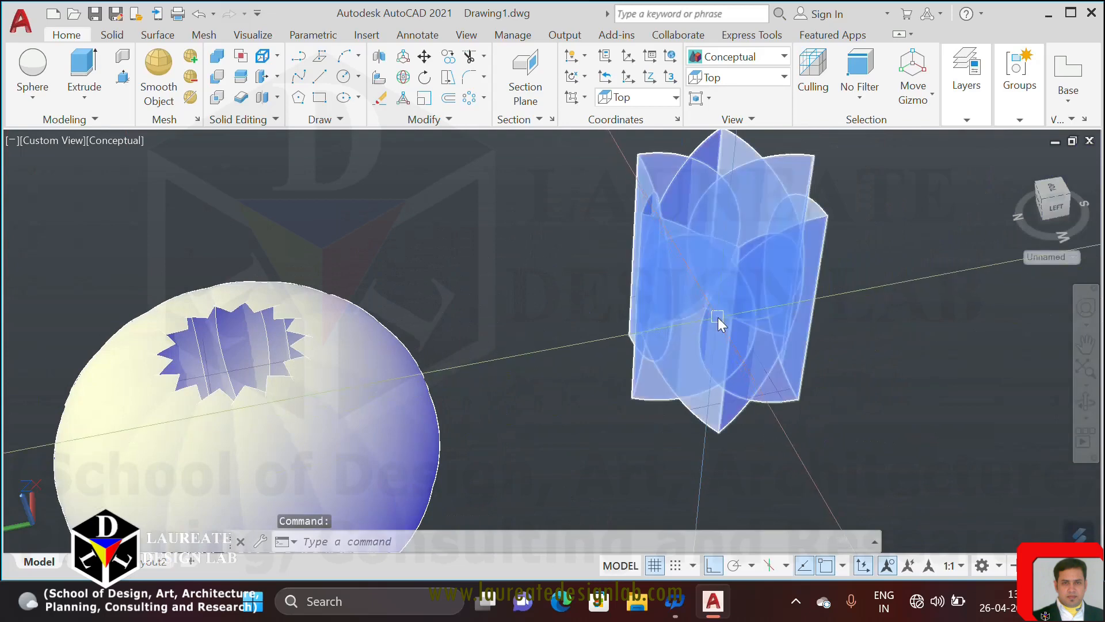
click(718, 319)
click(227, 56)
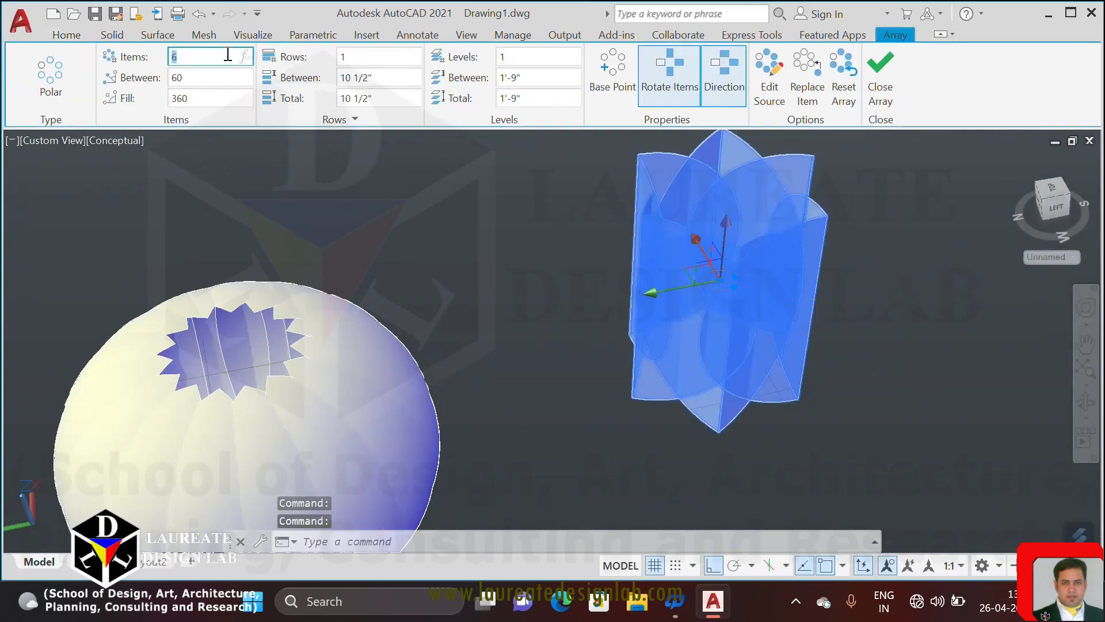
text(4)
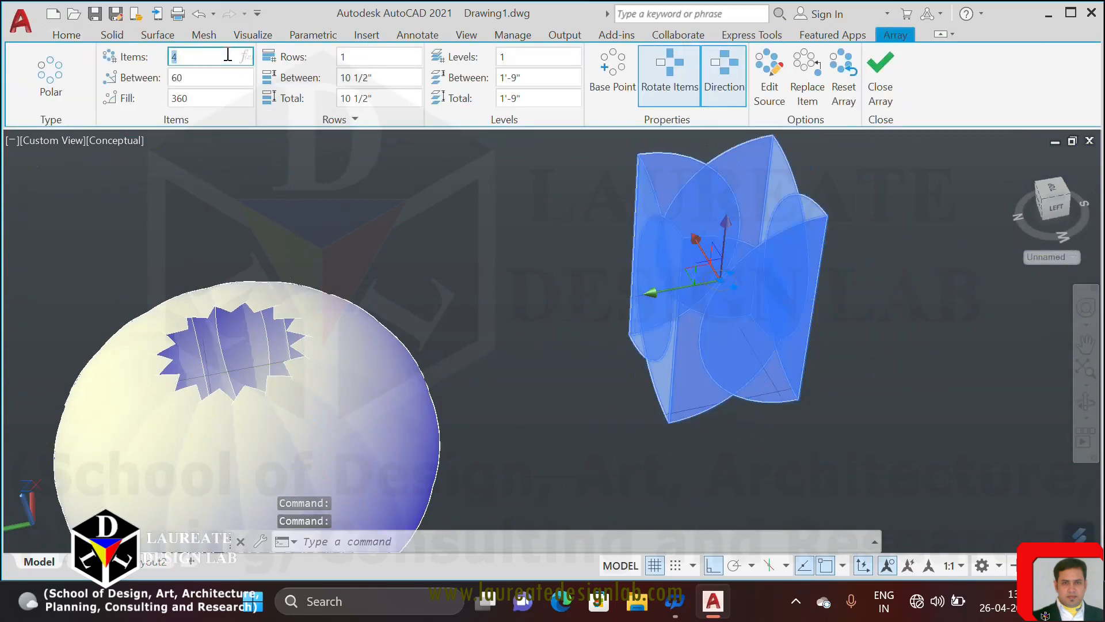
key(Return)
key(Escape)
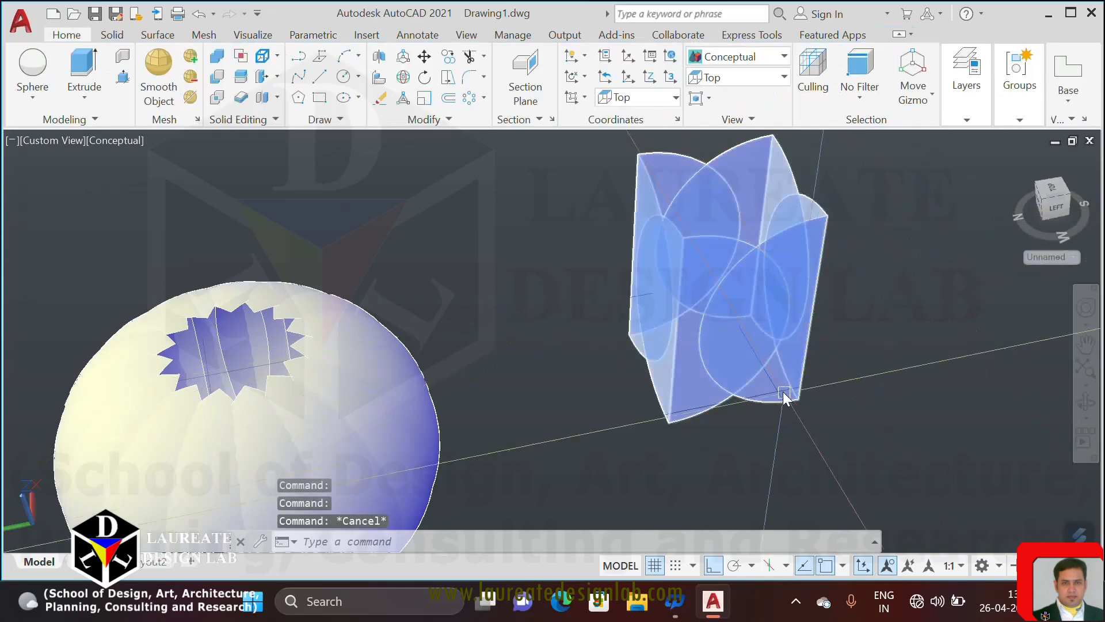
Examine the shape of the four-item flat-face array beside the curved-surface array.
middle_drag(800, 402, 789, 425)
key(Escape)
click(760, 350)
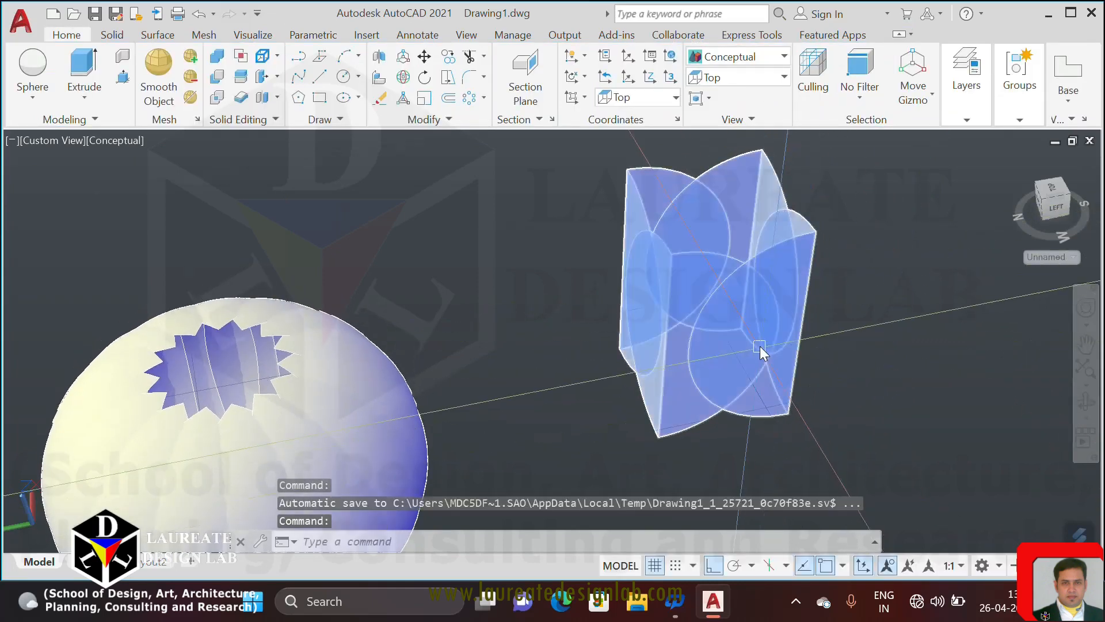
key(Escape)
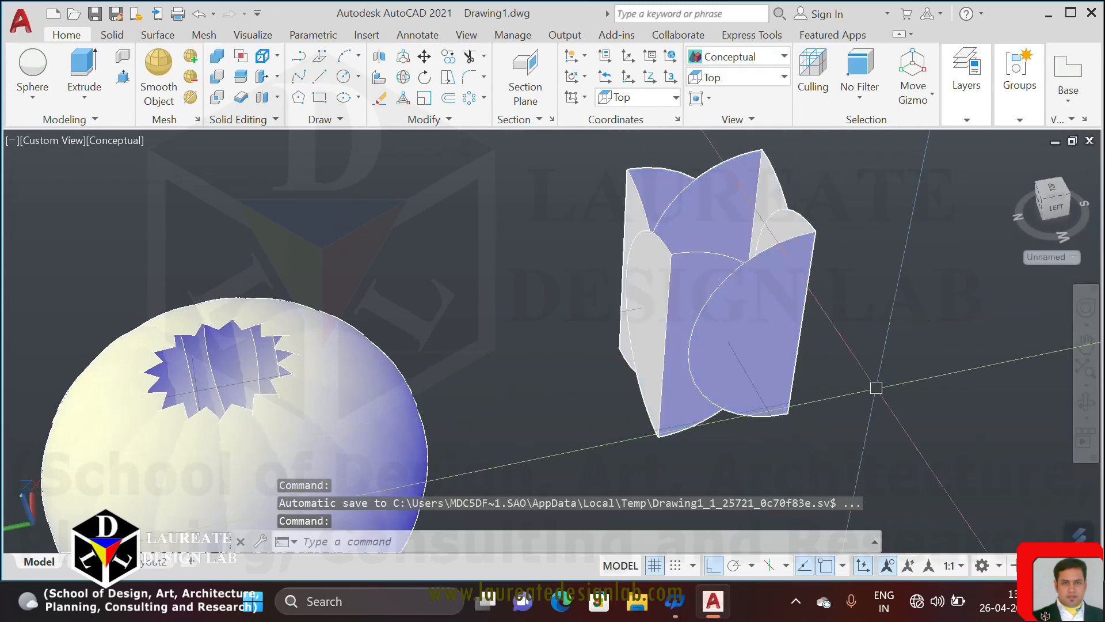
middle_drag(786, 371, 762, 382)
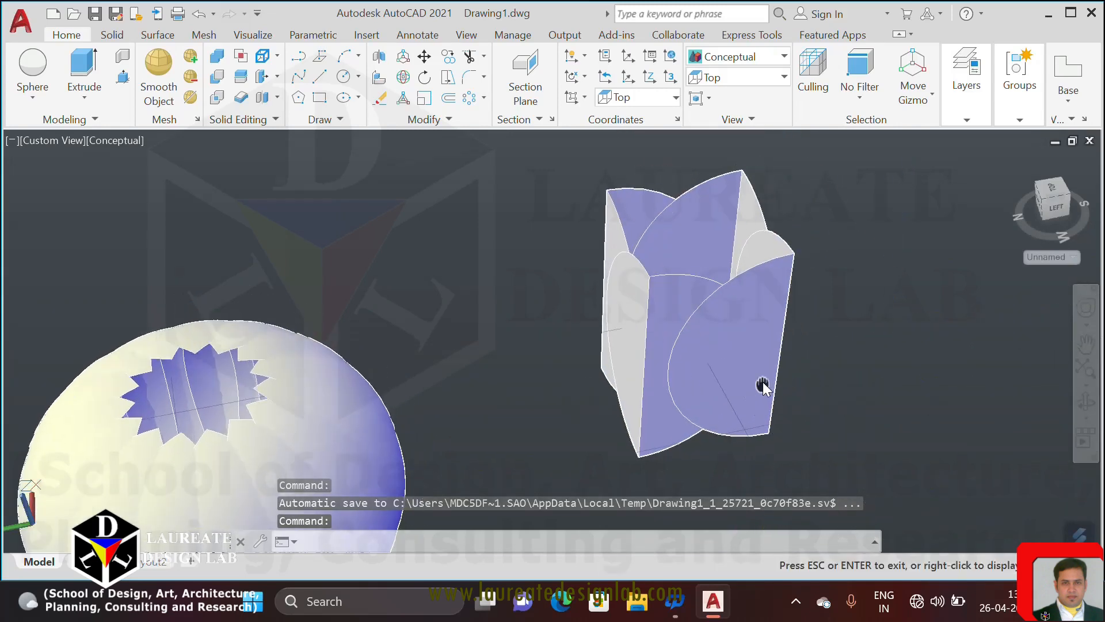
key(Escape)
click(665, 334)
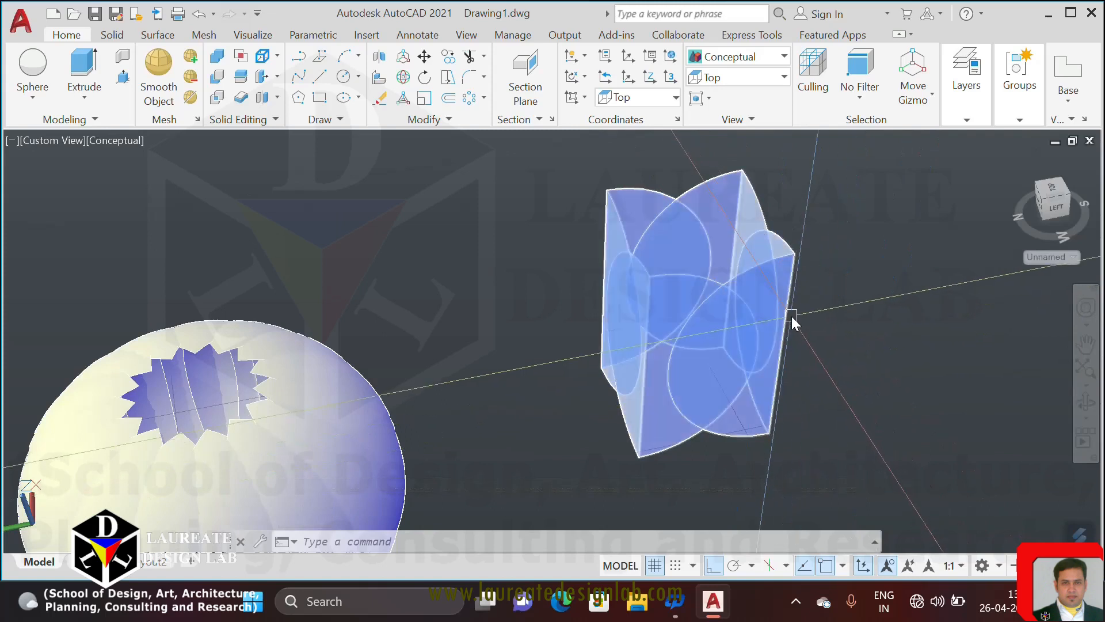
mouse_move(792, 316)
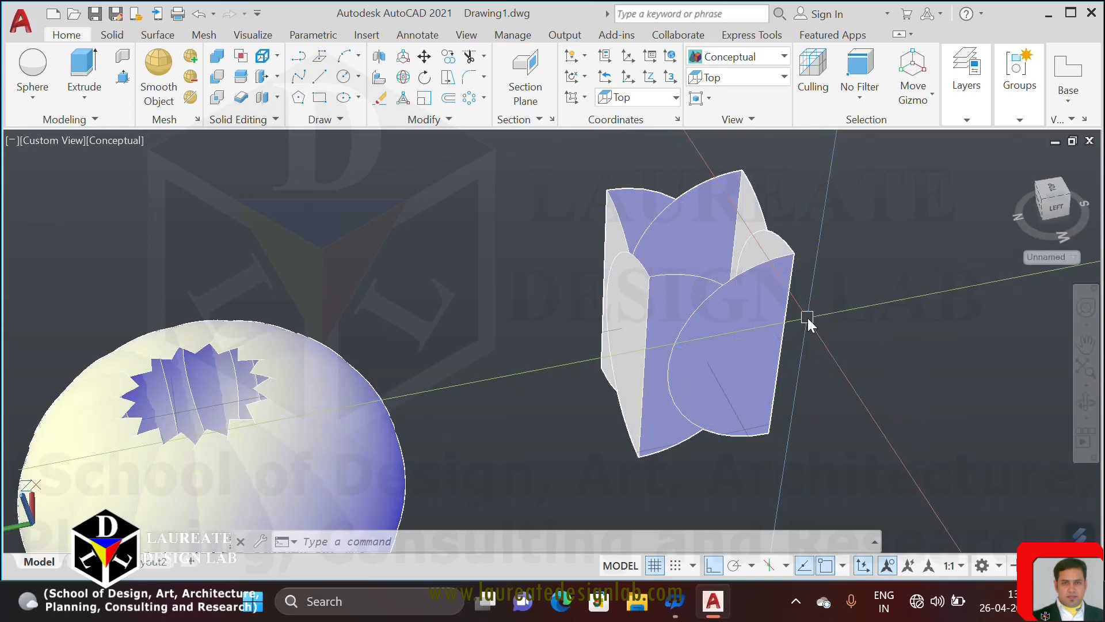
scroll(535, 337, down, 3)
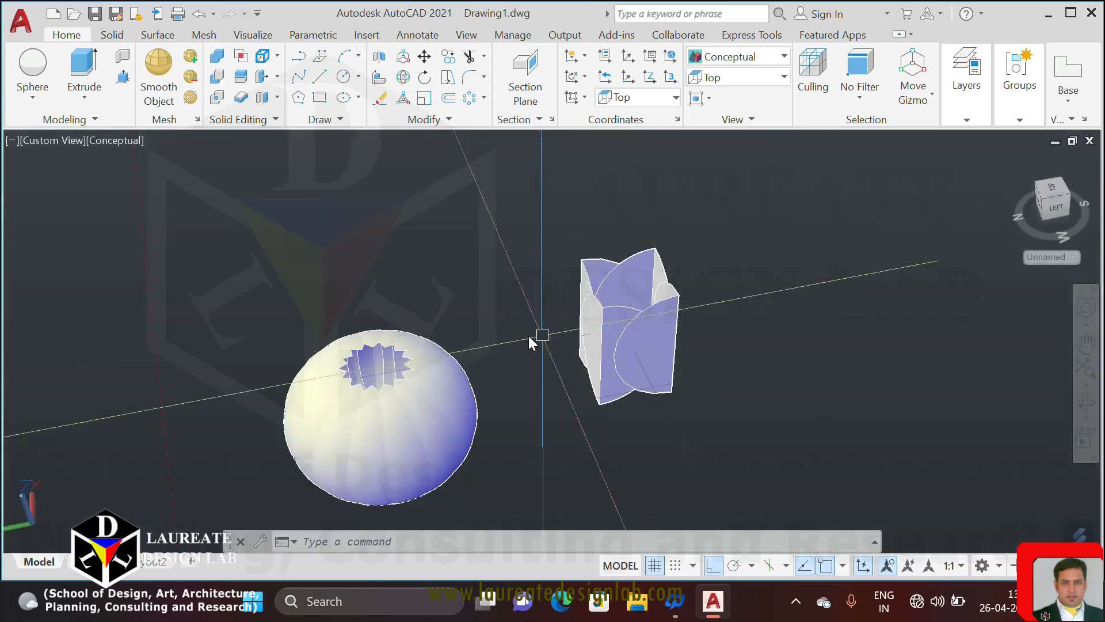
click(25, 101)
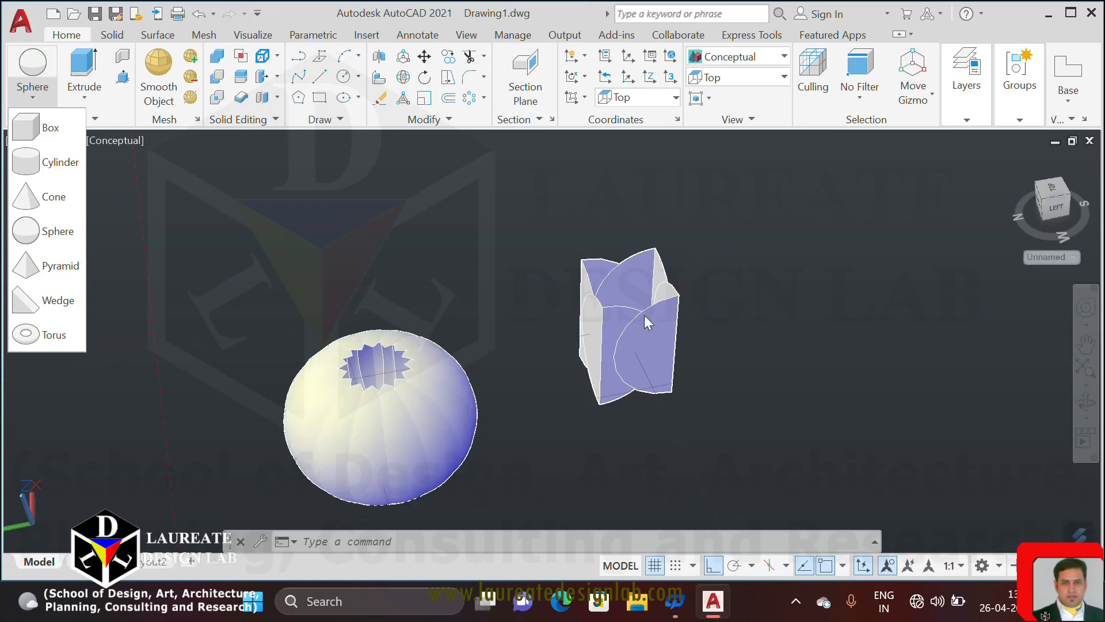
click(680, 357)
Set the item count of the flat-face polar array to 12.
click(672, 346)
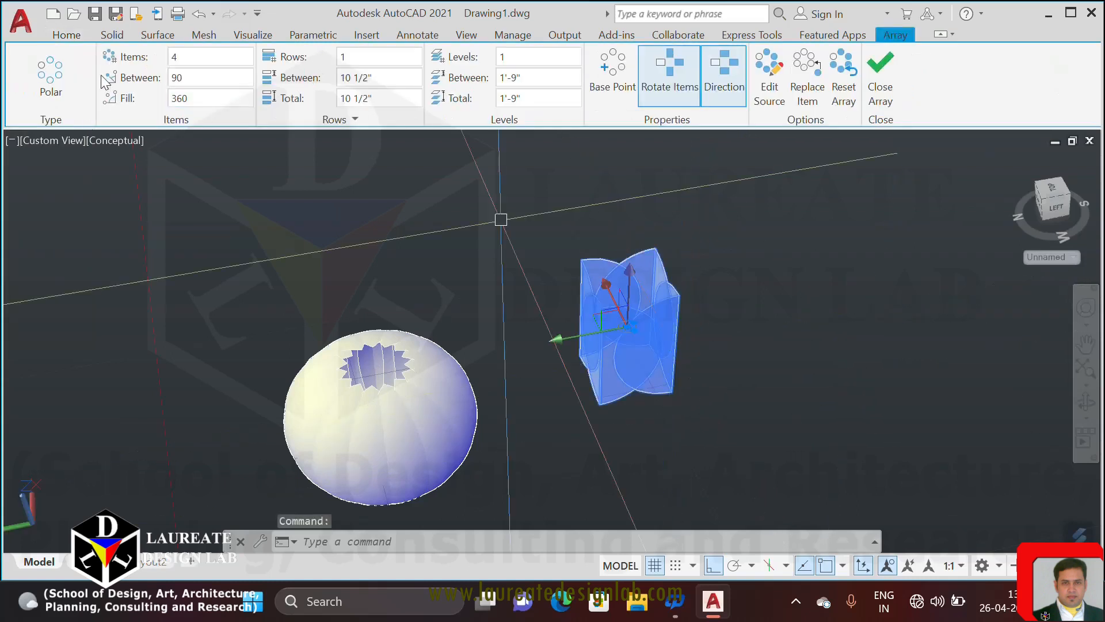
click(188, 59)
text(12)
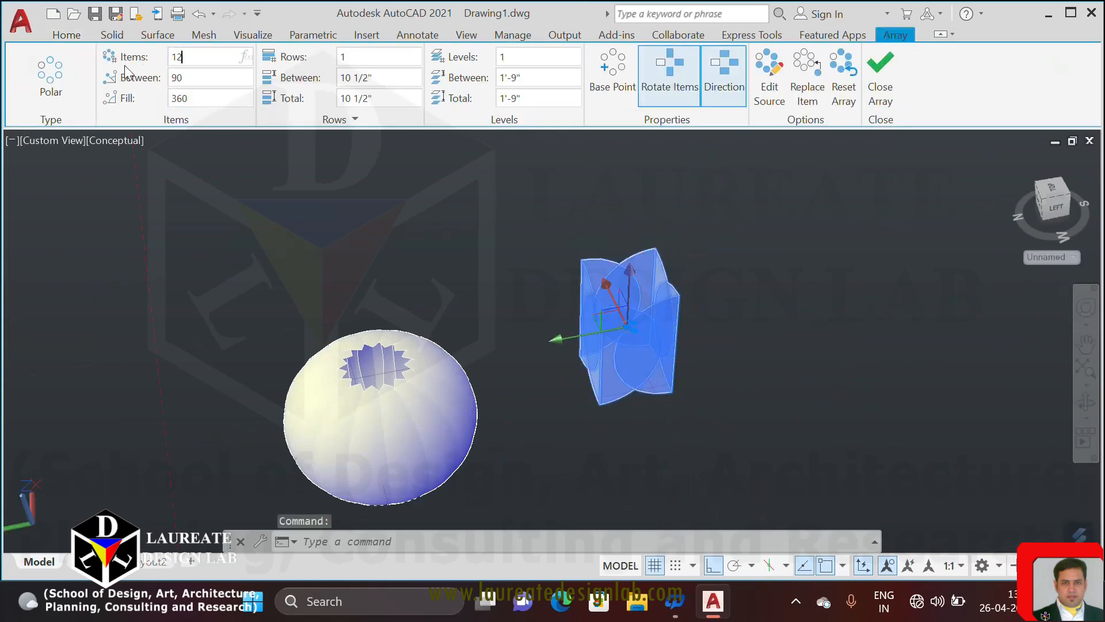
key(Return)
key(Escape)
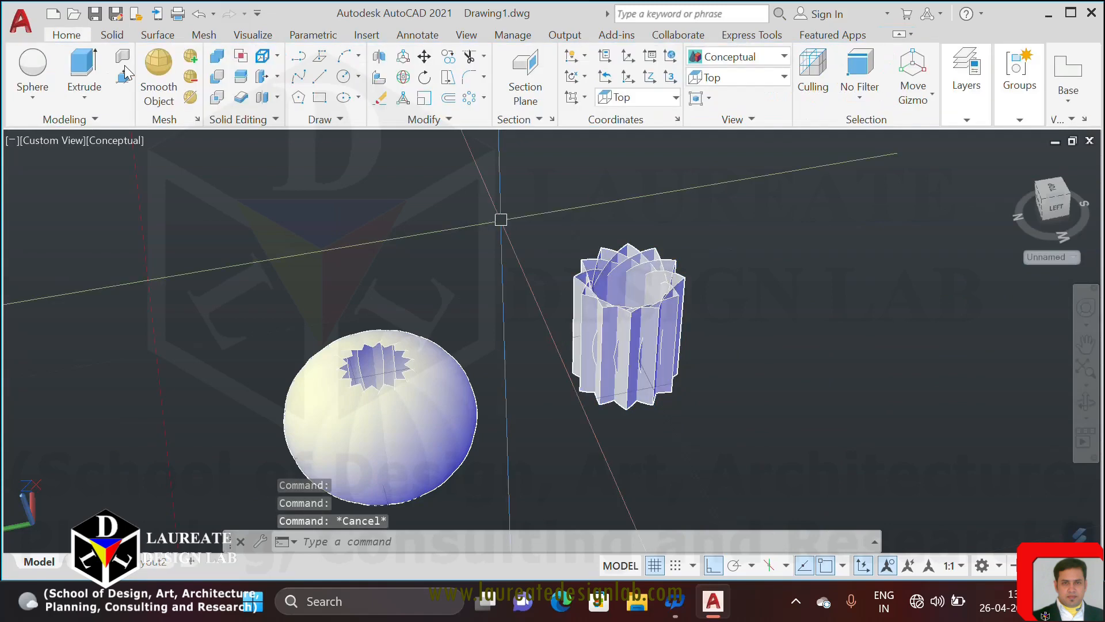
Examine the 12-item flat-face array up close and together with the curved-surface array.
scroll(547, 300, up, 3)
middle_drag(671, 284, 571, 362)
scroll(628, 365, up, 2)
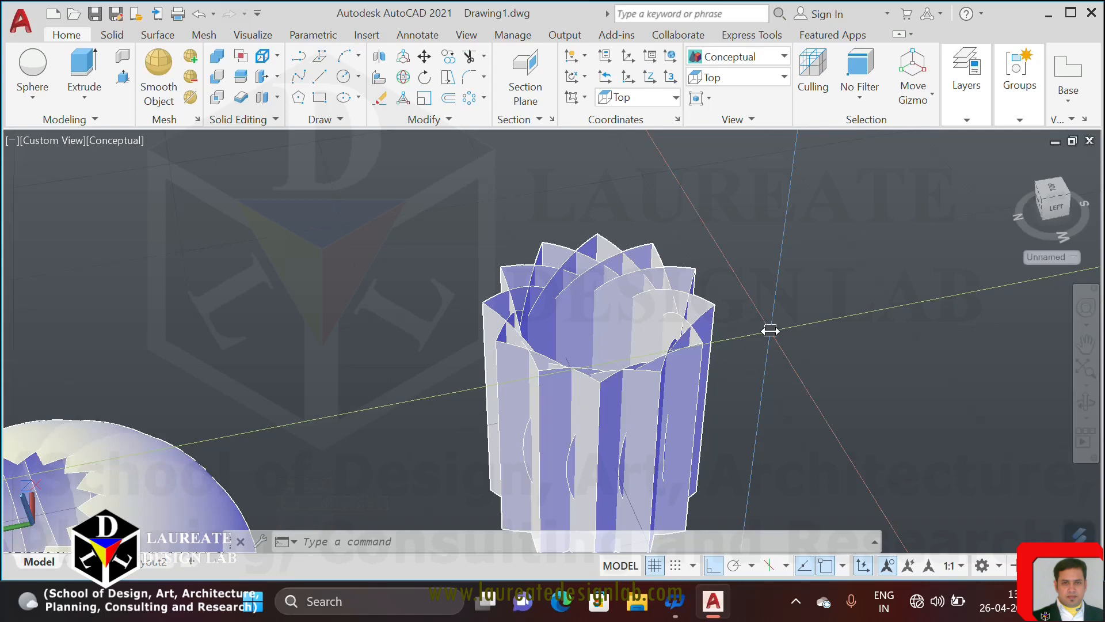
scroll(576, 346, down, 3)
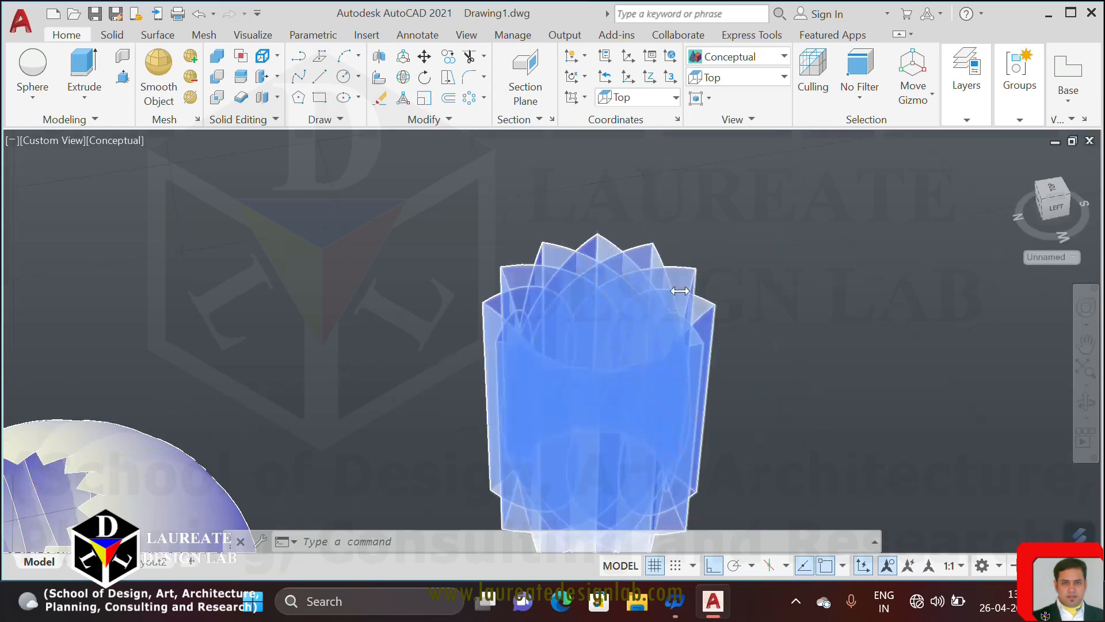
middle_drag(553, 375, 607, 259)
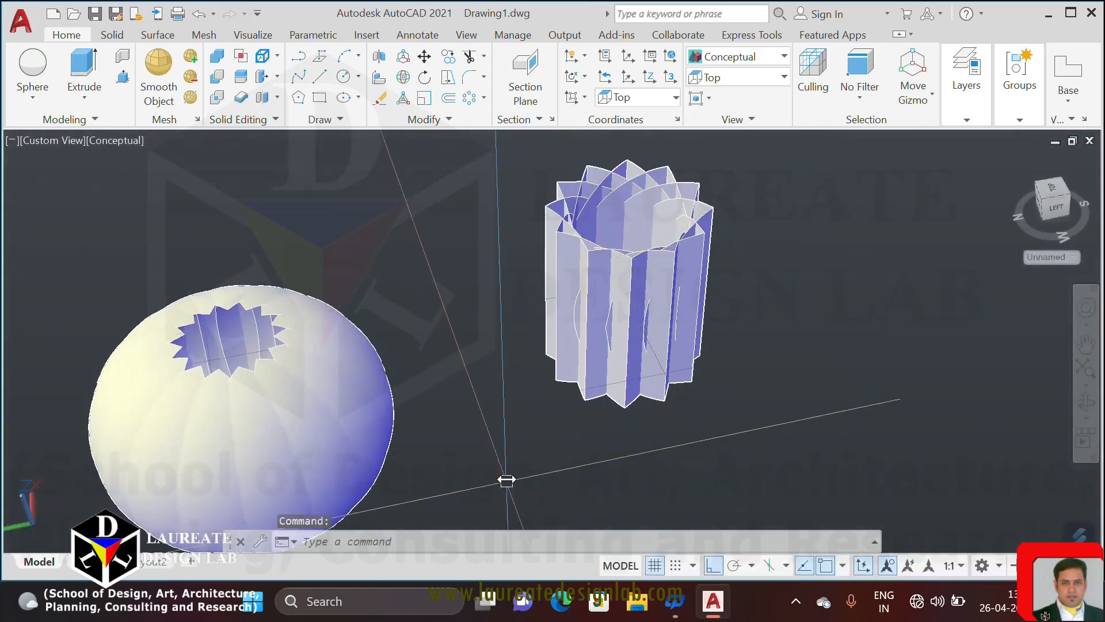
middle_drag(510, 422, 582, 398)
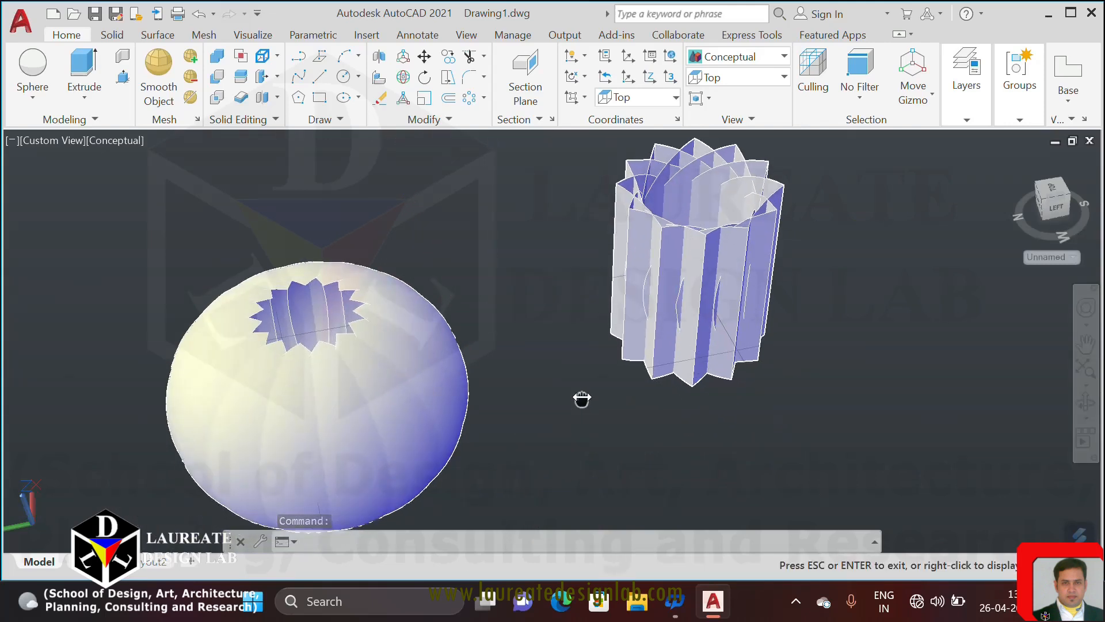
middle_drag(582, 398, 583, 397)
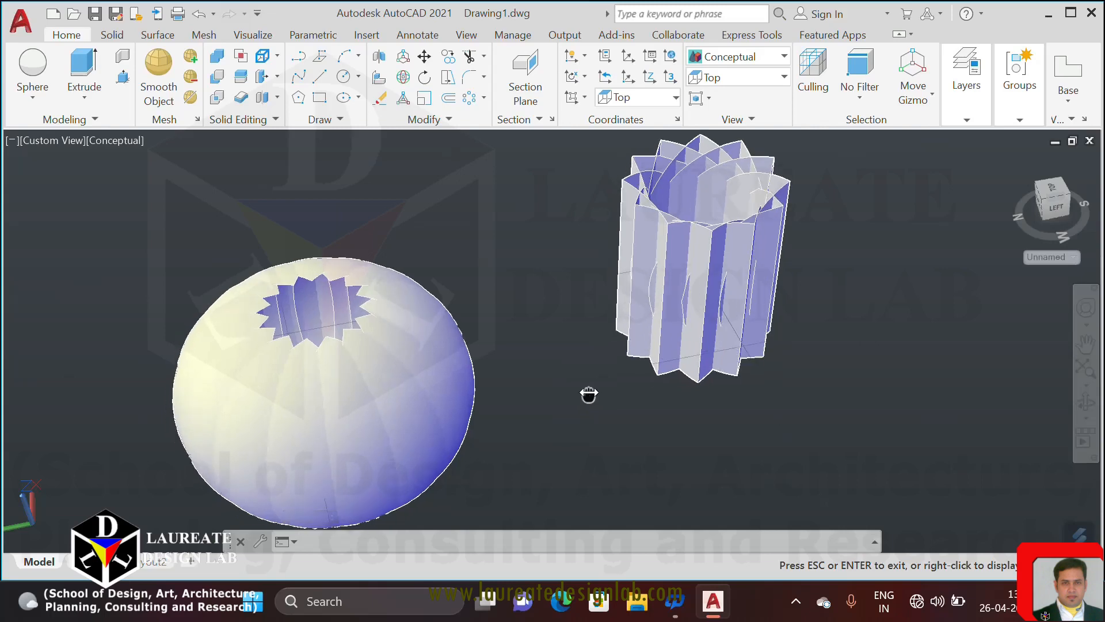
Draw a torus freehand in the empty space beside the flat-face array, picking its centre, radius and tube radius.
scroll(587, 394, down, 4)
middle_drag(493, 357, 316, 326)
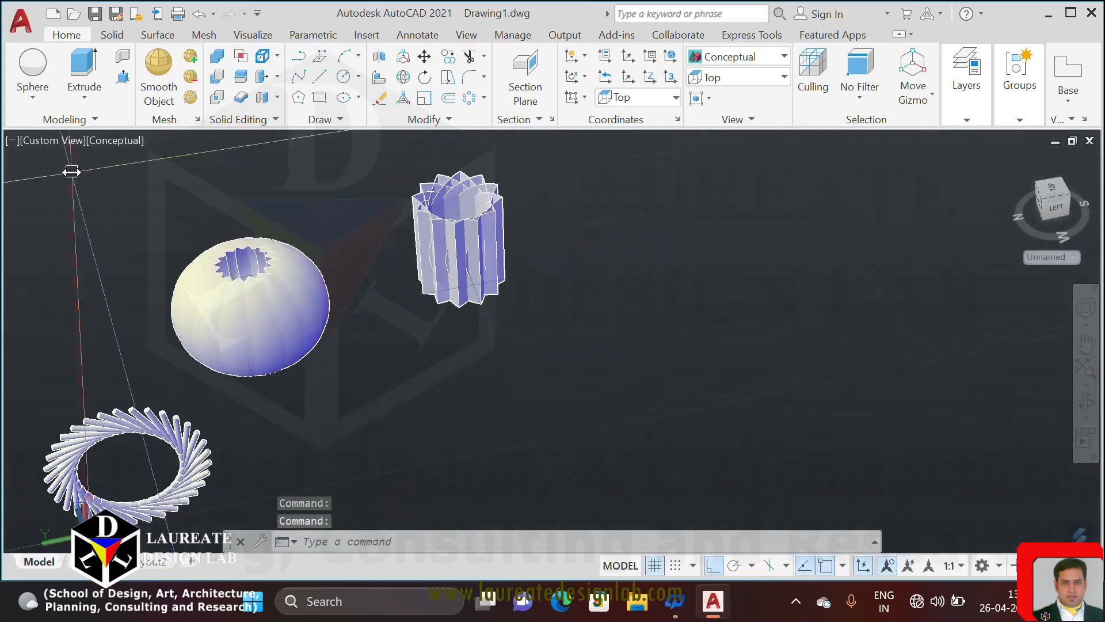
click(31, 101)
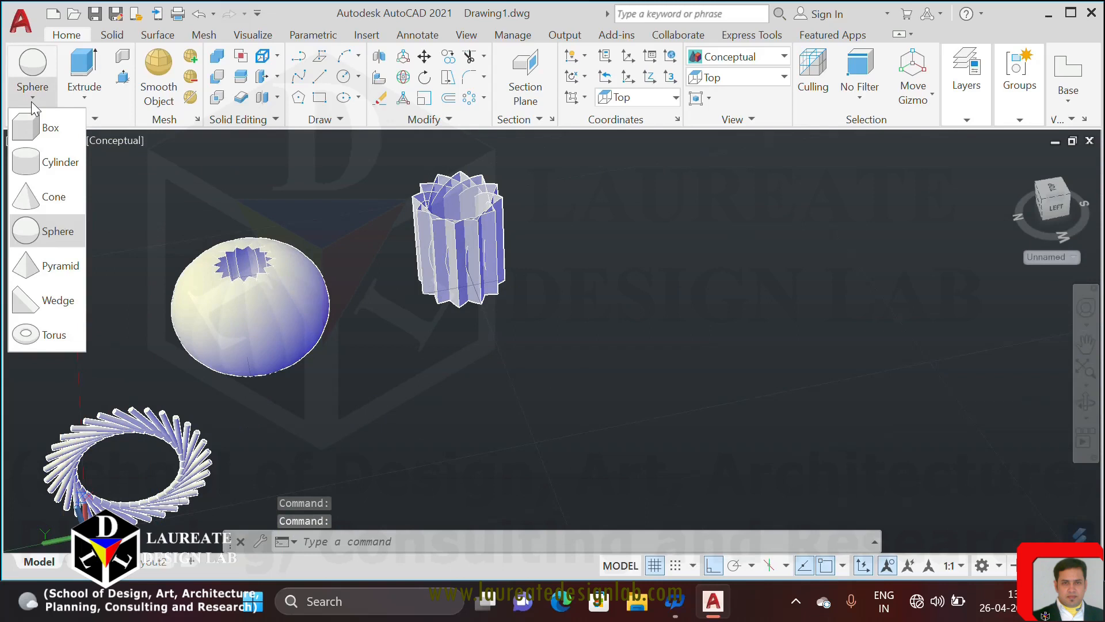
click(35, 334)
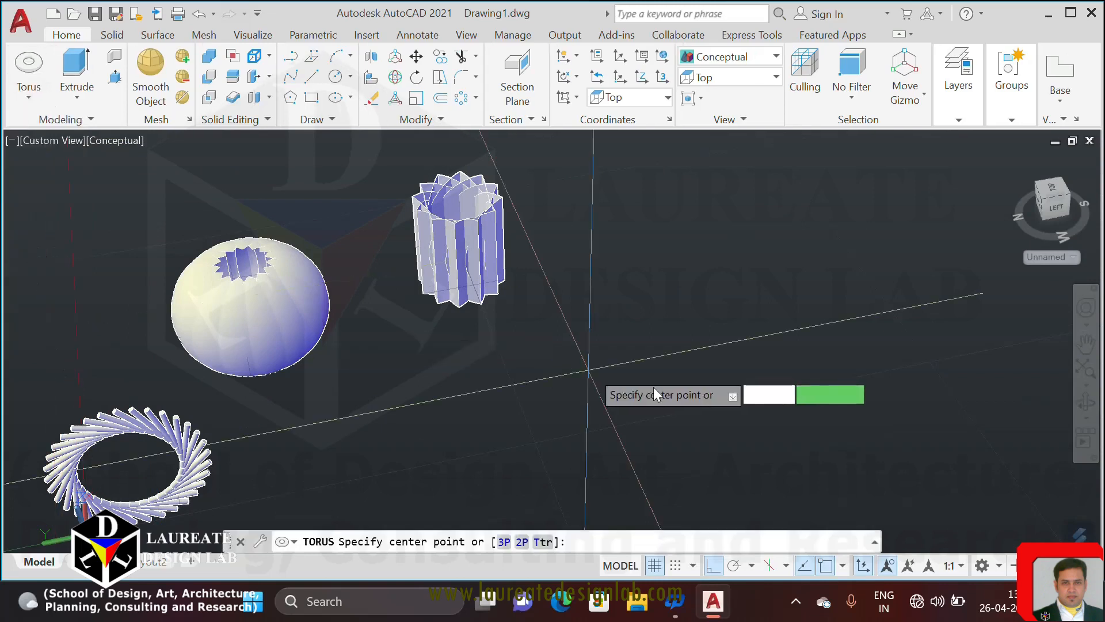
click(723, 401)
click(809, 388)
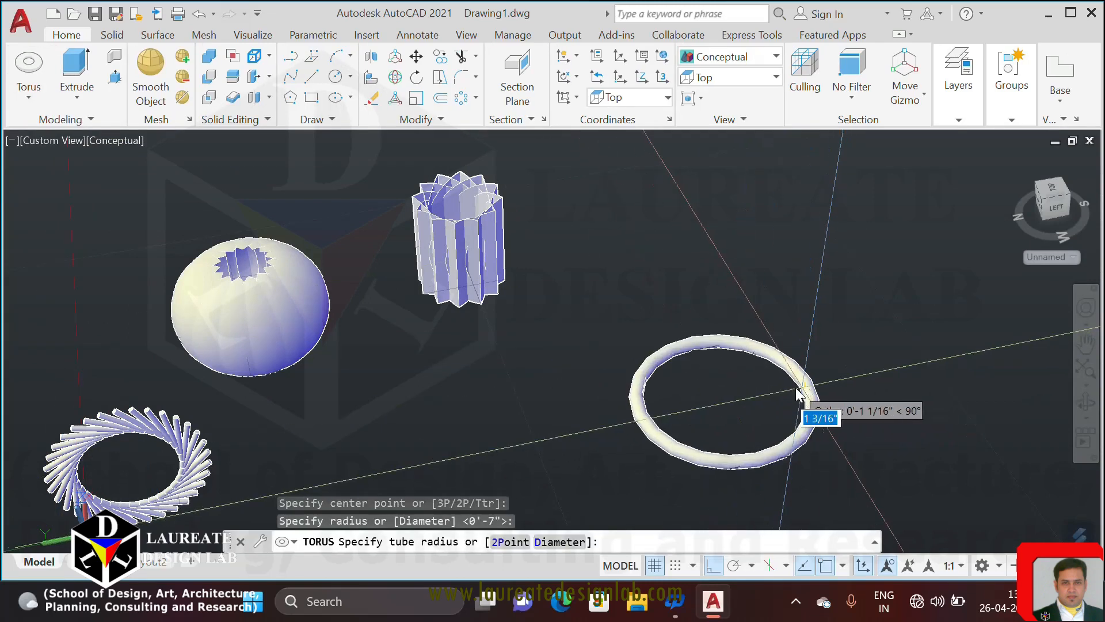
click(811, 413)
middle_drag(747, 414, 567, 355)
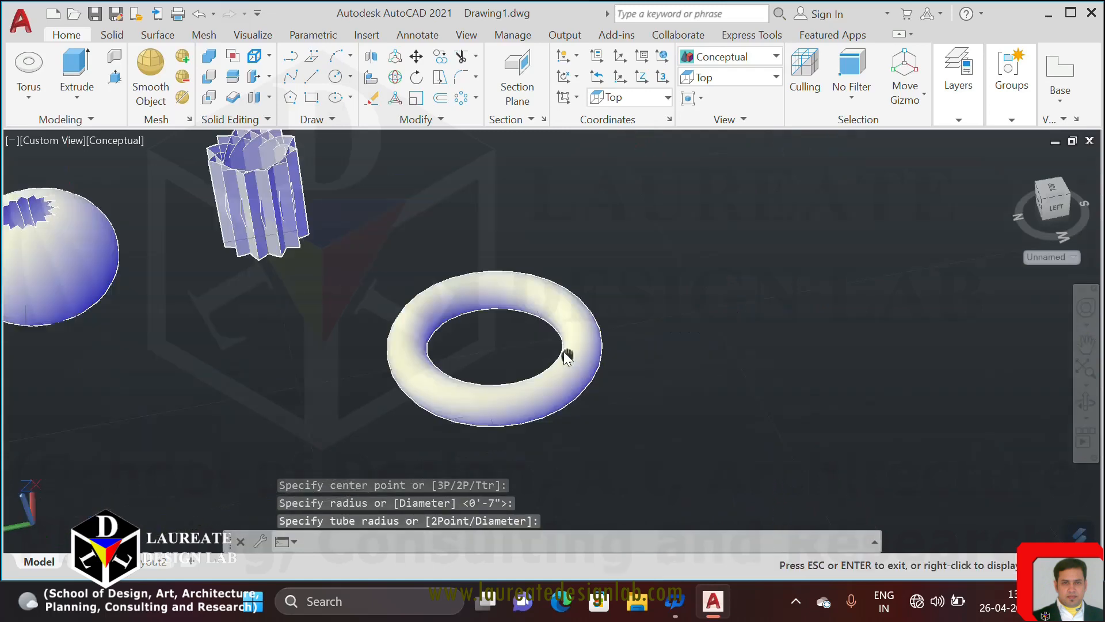
Show the model in the Front view with the 2D Wireframe visual style, with the torus in view.
click(727, 79)
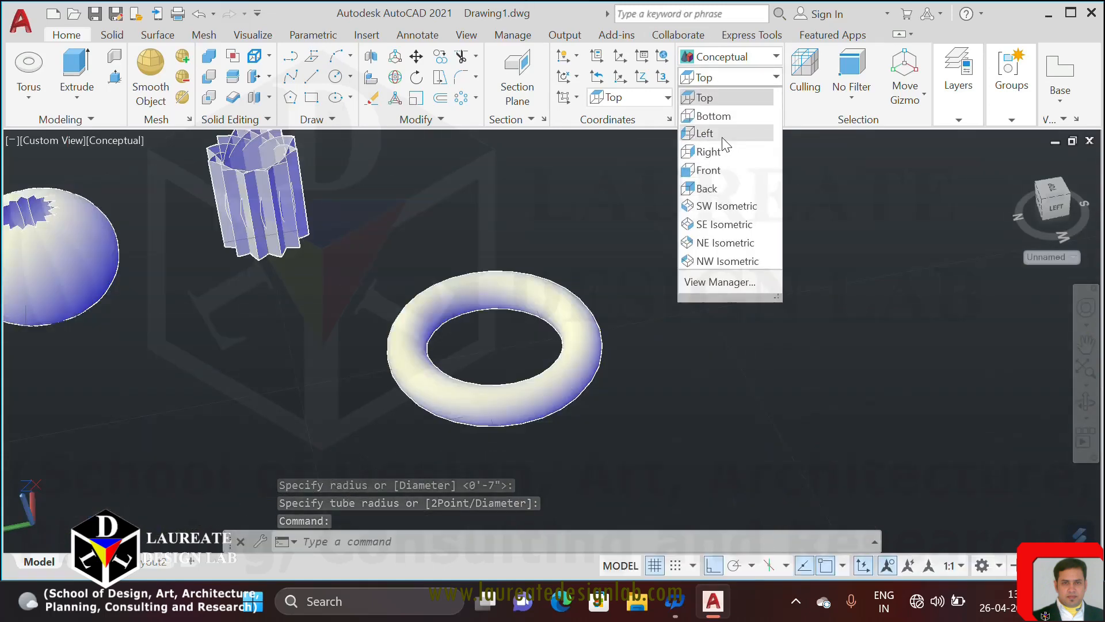
click(711, 169)
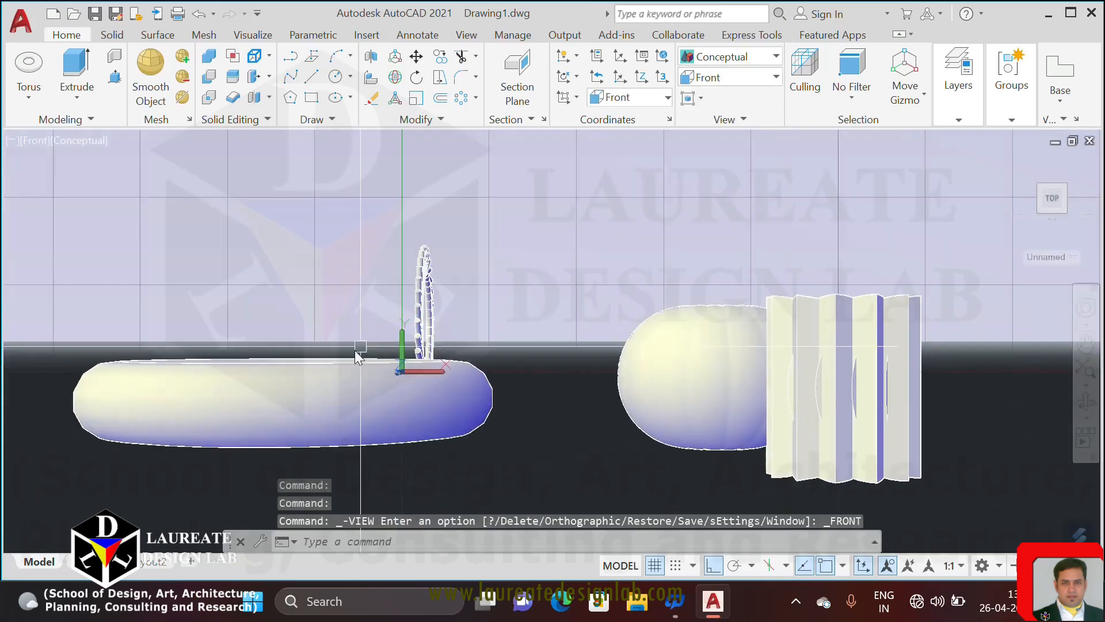
click(746, 65)
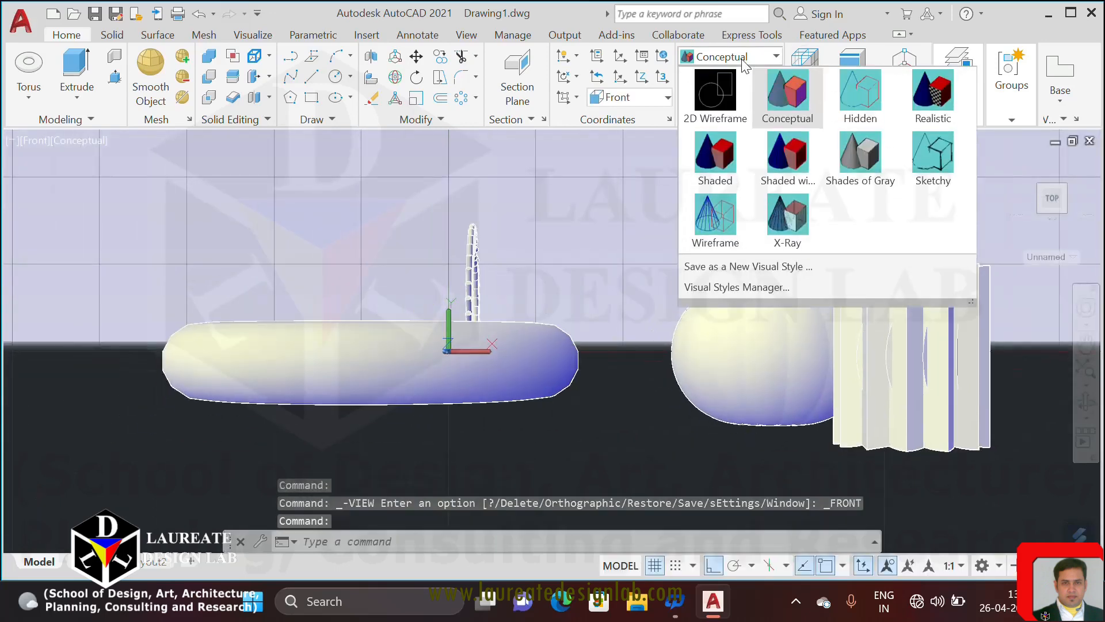
click(719, 104)
middle_drag(506, 316, 621, 331)
Slice the torus with a horizontal plane through its centre, keeping both sides.
click(683, 428)
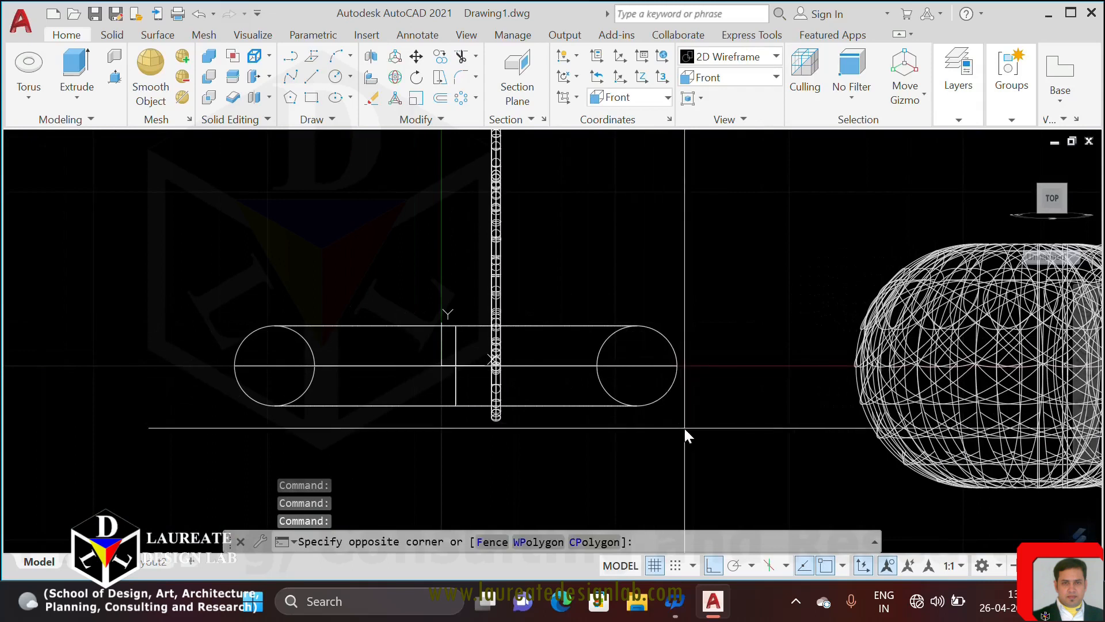
click(644, 332)
text(SL)
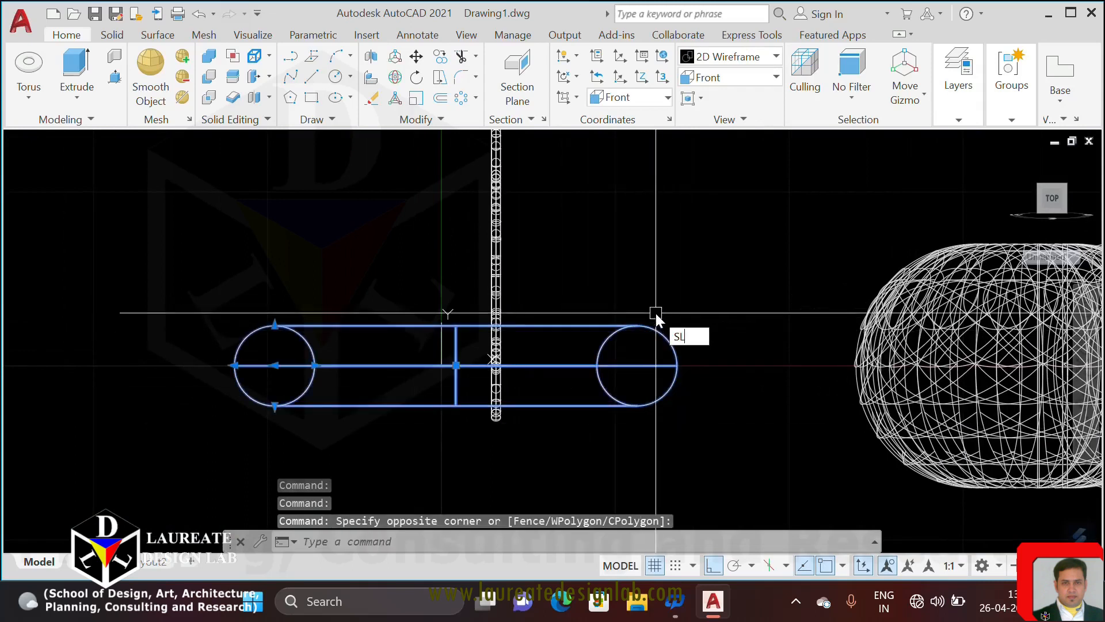
key(Return)
click(716, 422)
click(621, 369)
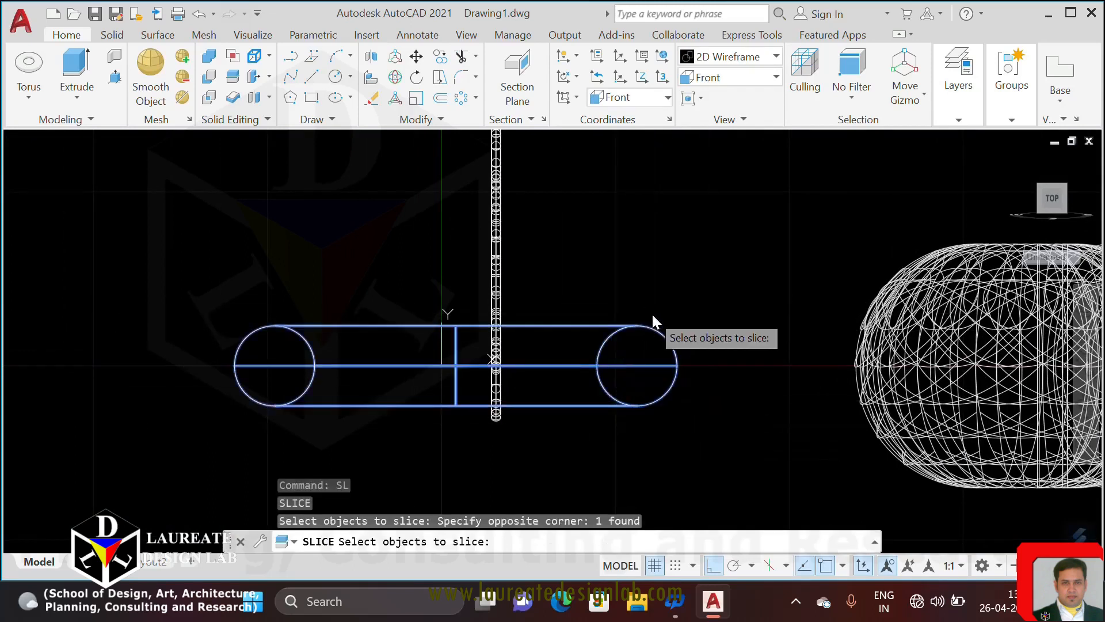
key(Return)
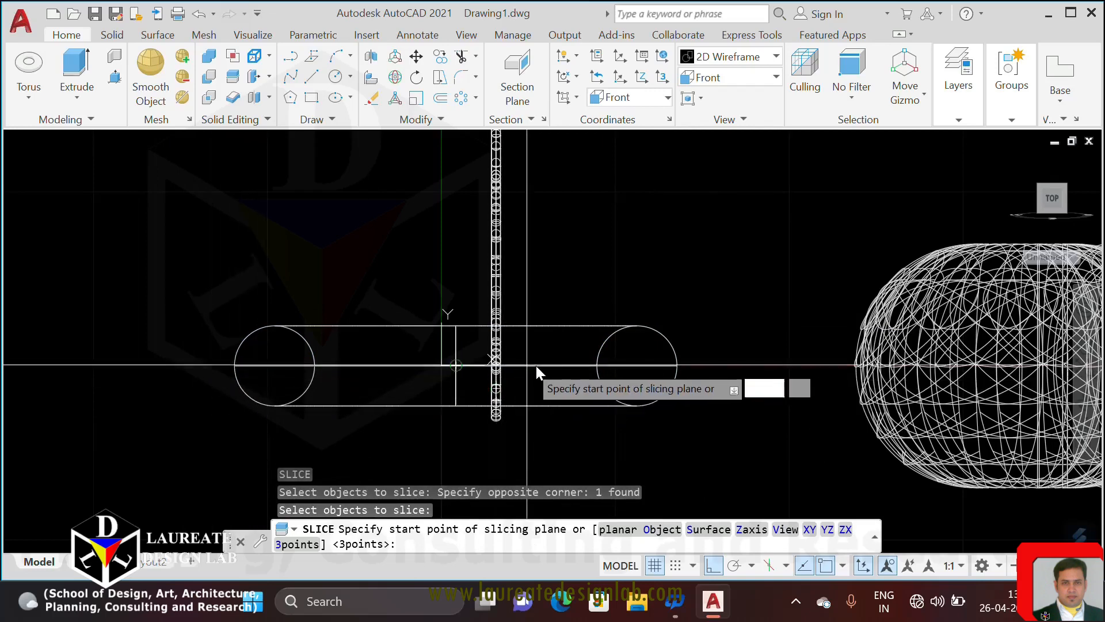
click(454, 367)
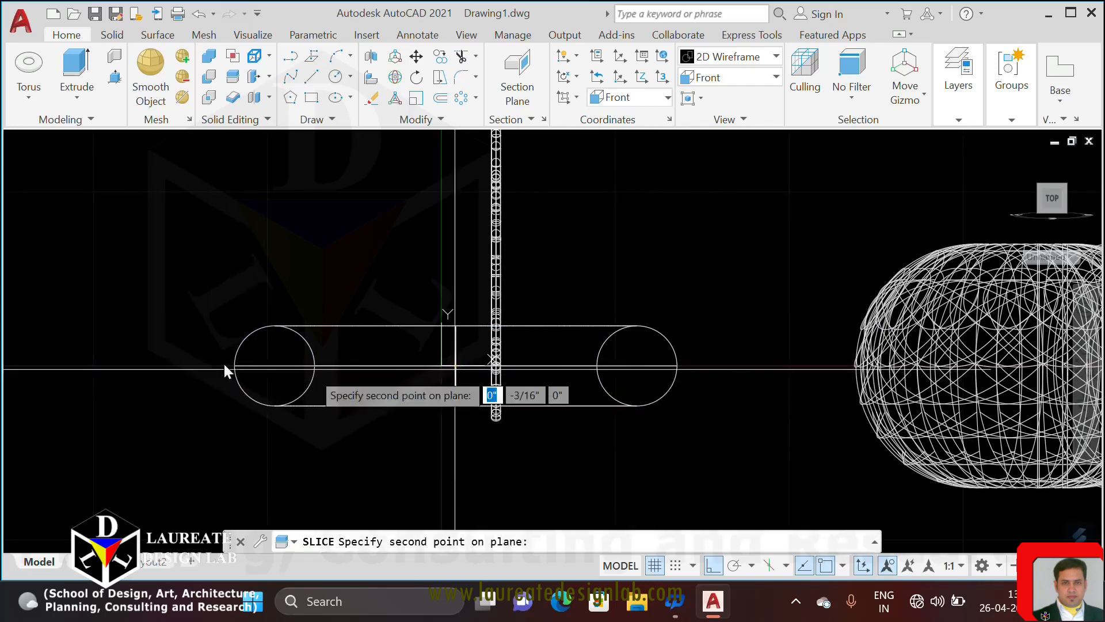
click(99, 363)
key(Return)
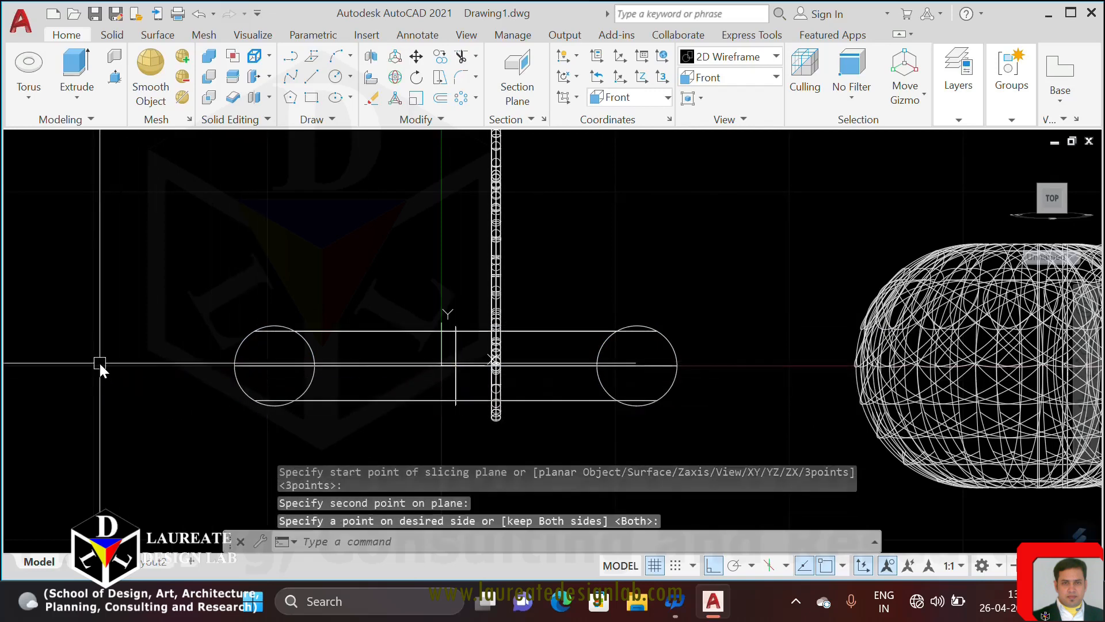
Slice the upper half of the torus with a second horizontal plane slightly above its centre, keeping both sides.
key(Return)
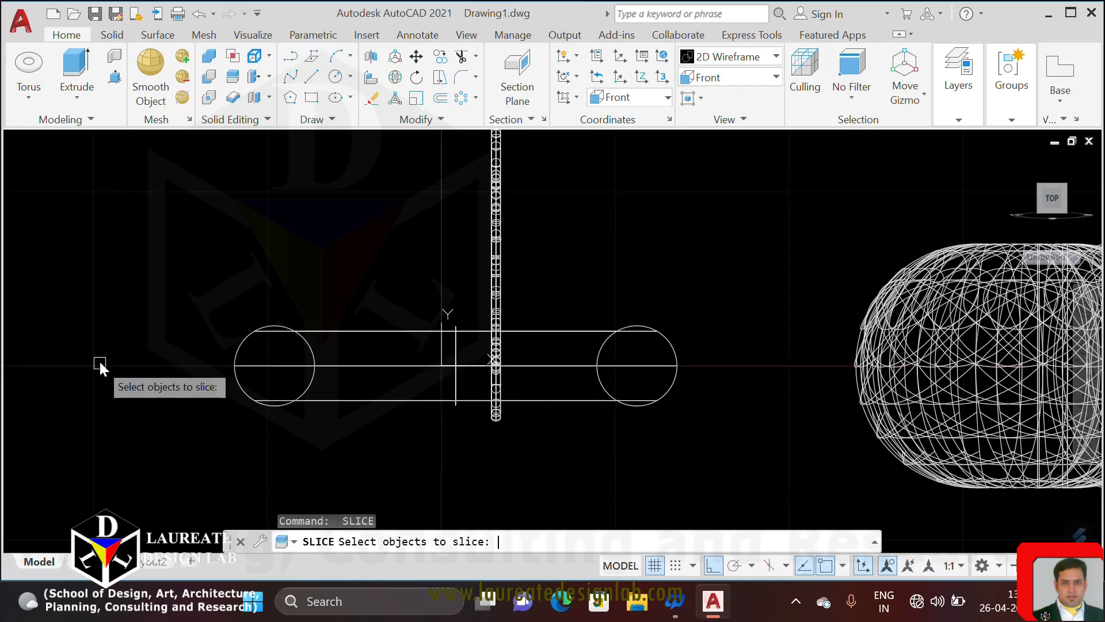
click(591, 338)
key(Return)
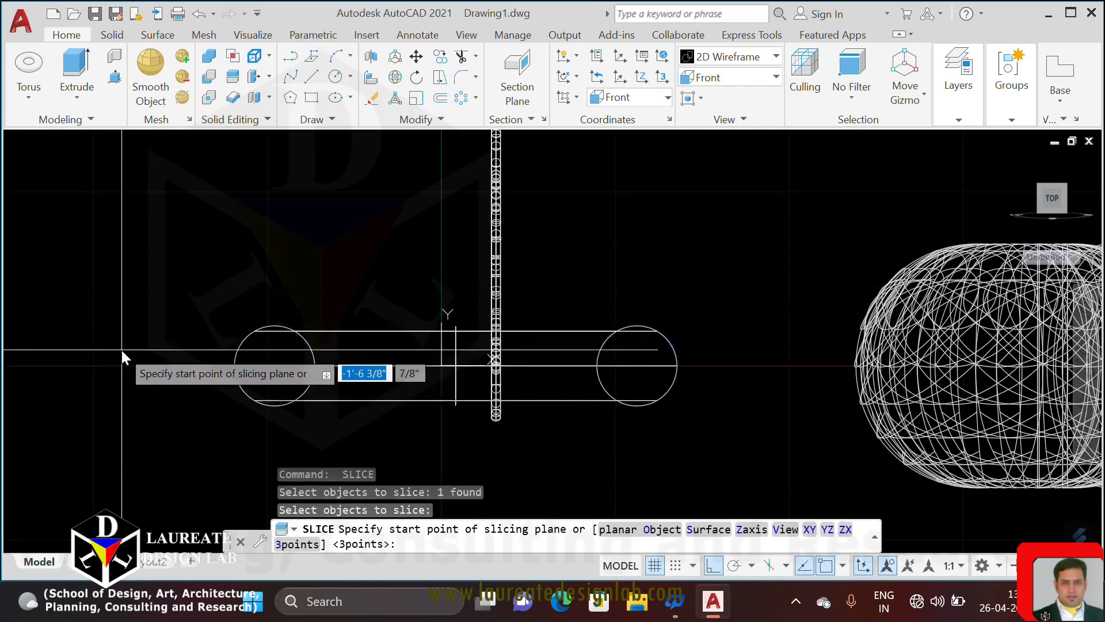
click(122, 349)
click(732, 349)
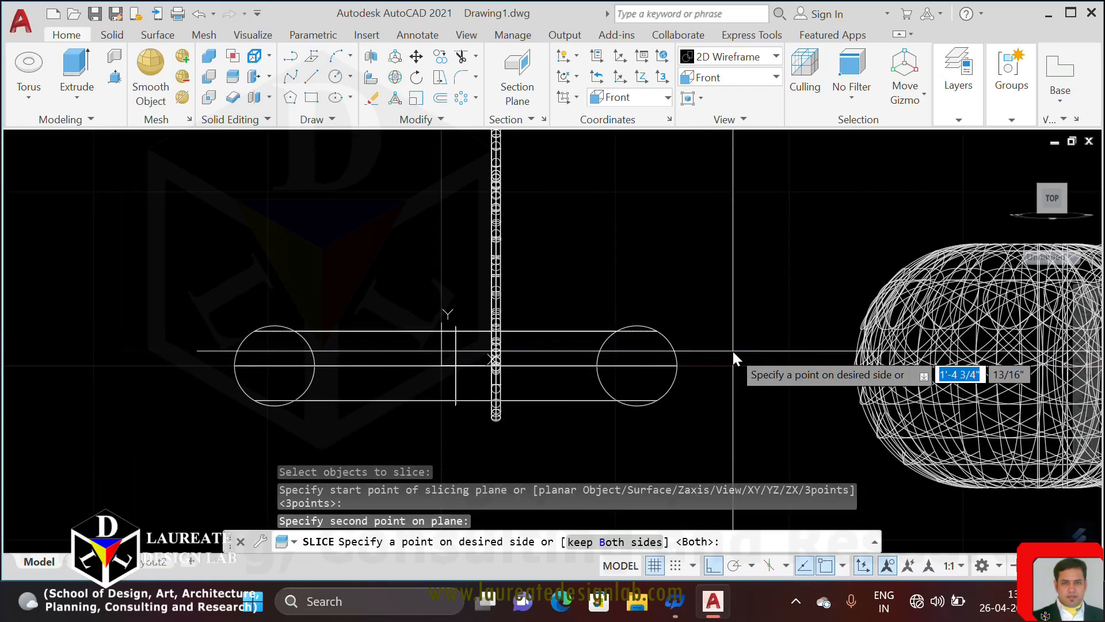
key(Return)
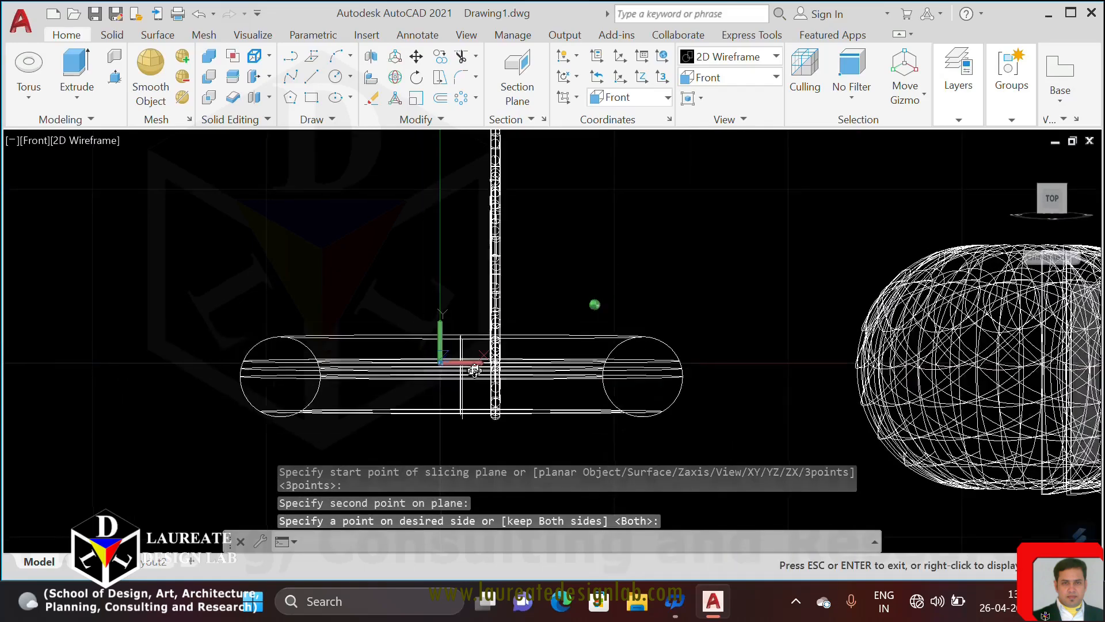
Show the sliced torus from an angled 3D view with the Conceptual visual style.
shift+middle_drag(474, 370, 554, 395)
scroll(653, 385, down, 6)
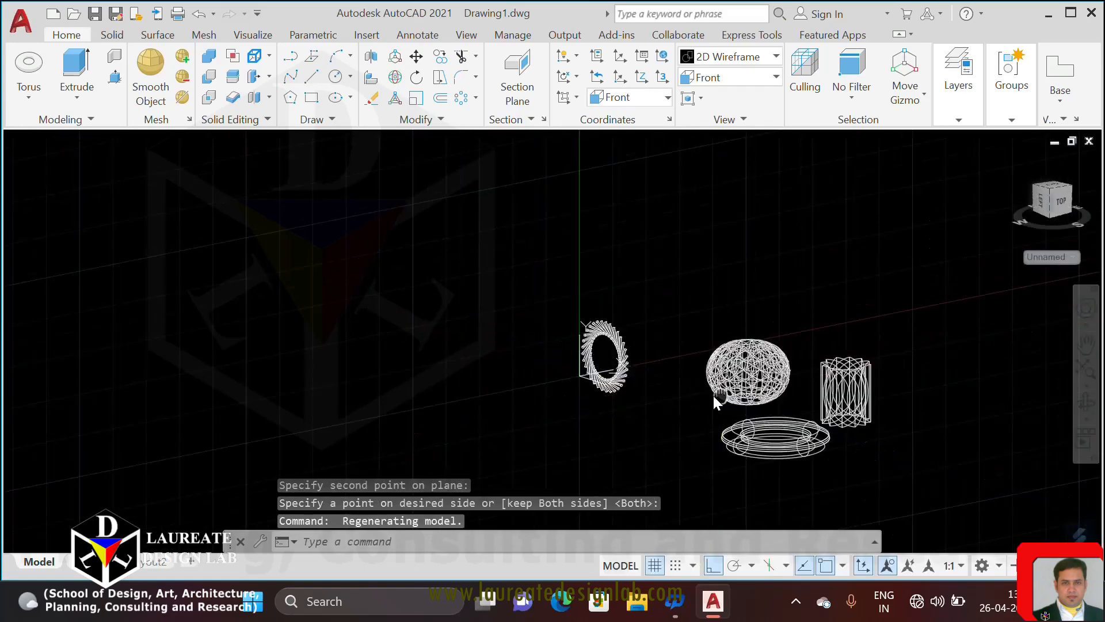
middle_drag(713, 396, 478, 368)
click(1089, 409)
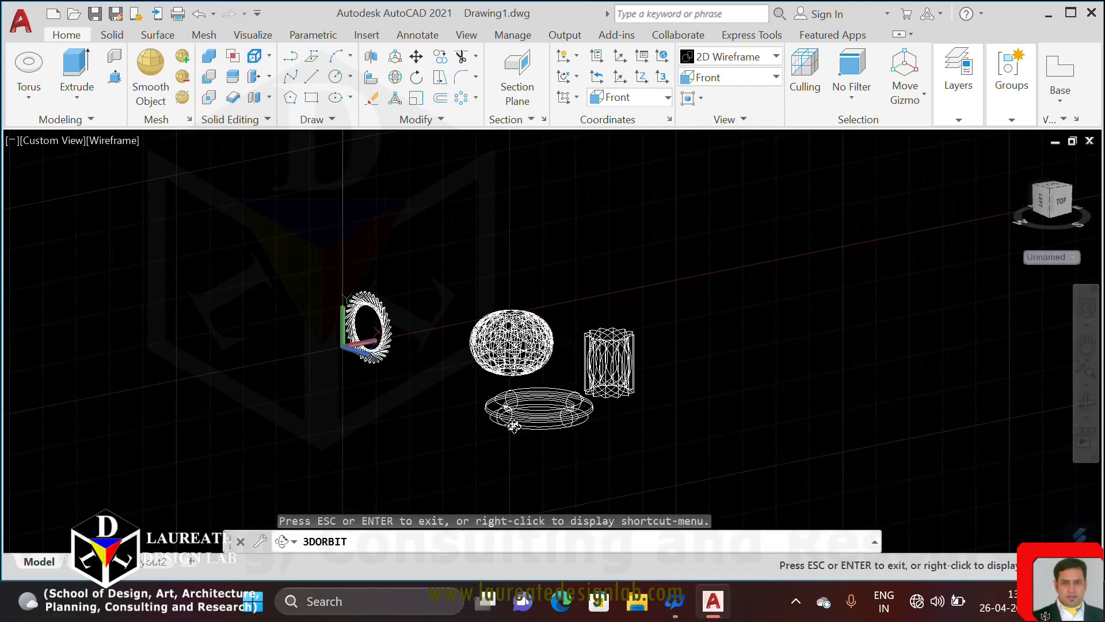
drag(515, 427, 654, 453)
drag(659, 448, 548, 383)
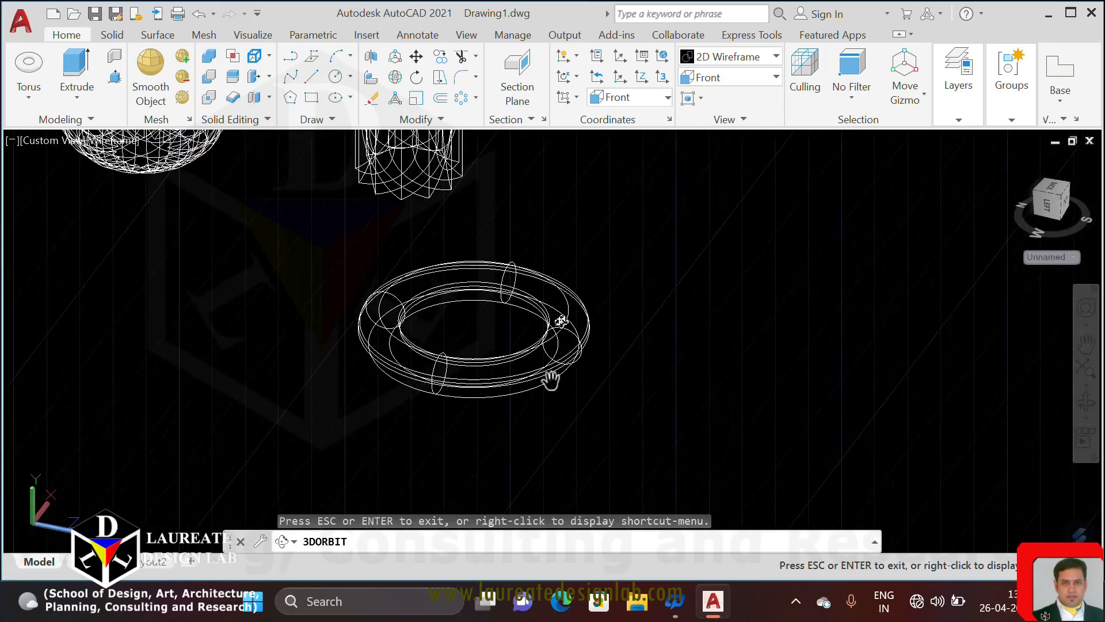
right_click(667, 231)
click(704, 243)
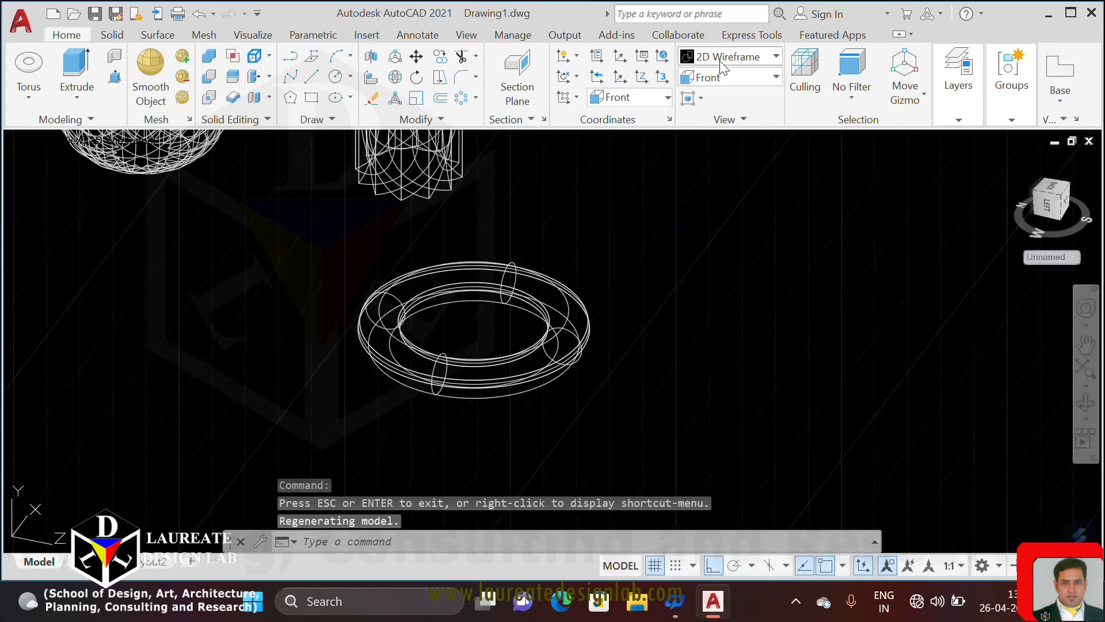
click(721, 63)
click(797, 106)
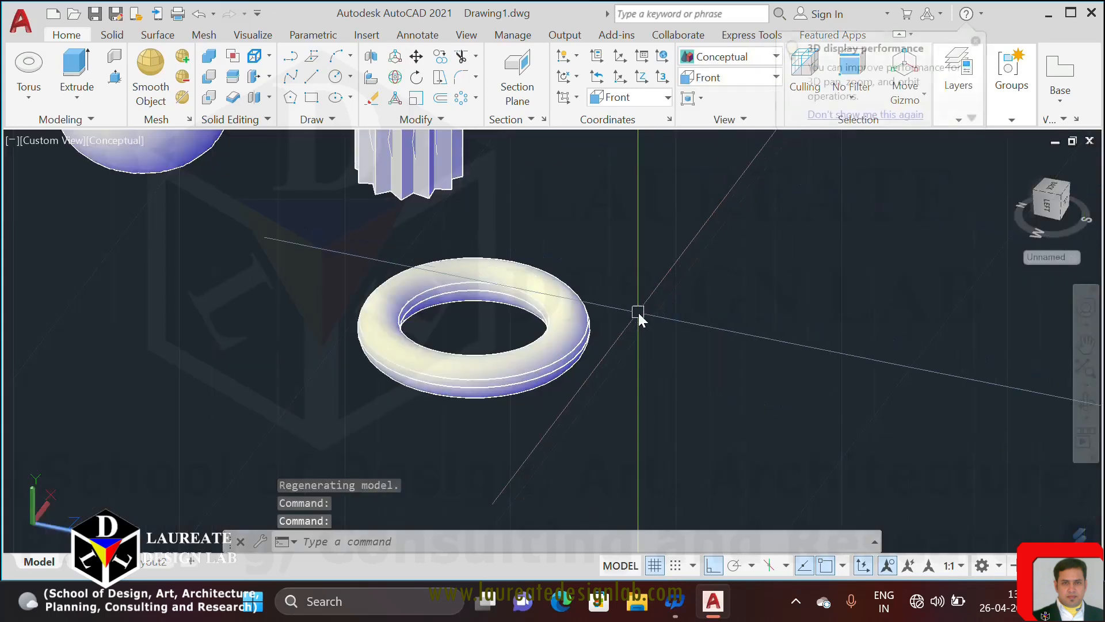
Move the topmost torus slice straight up by about 8 1/2" to separate it from the other slices.
text(m)
key(Return)
click(568, 334)
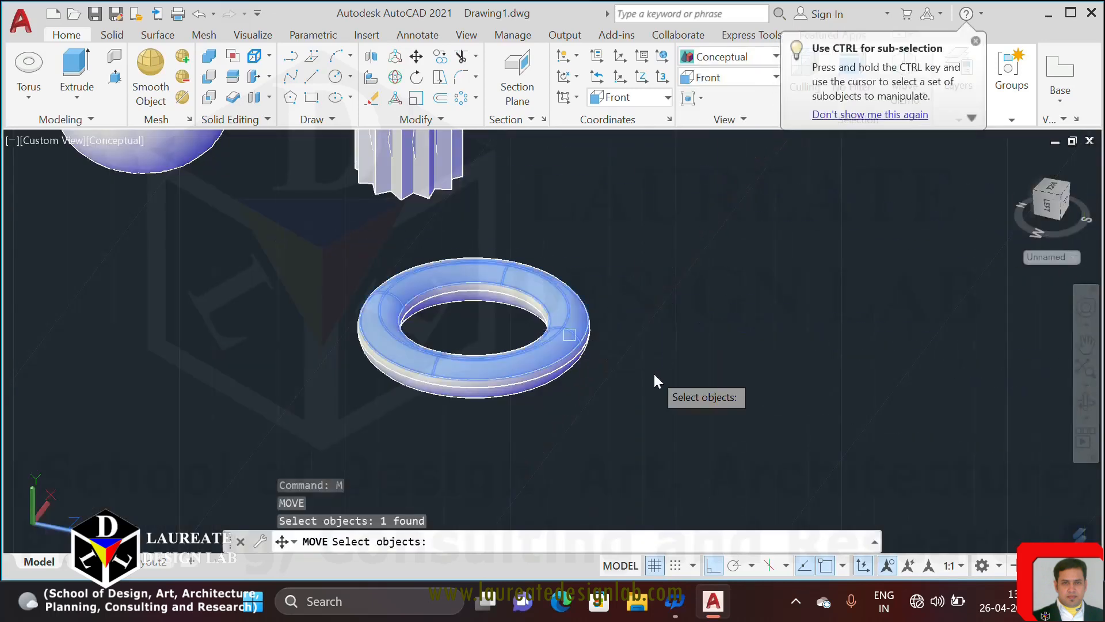
key(Return)
click(677, 397)
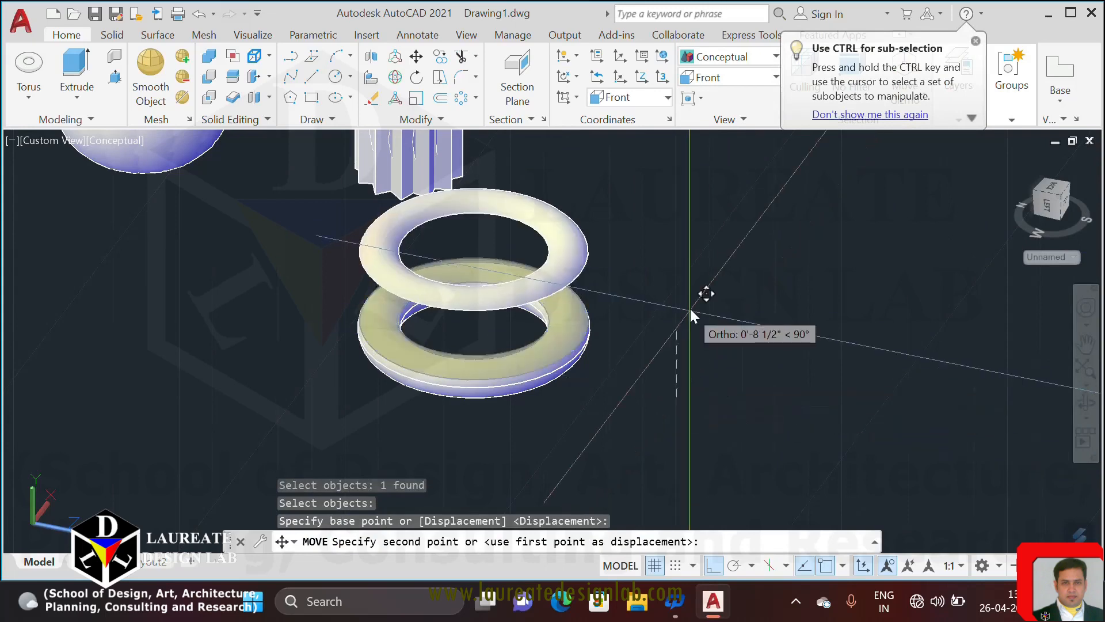
Move the thin flat slice straight down so it sits clear below the lower half of the torus.
key(Return)
click(559, 368)
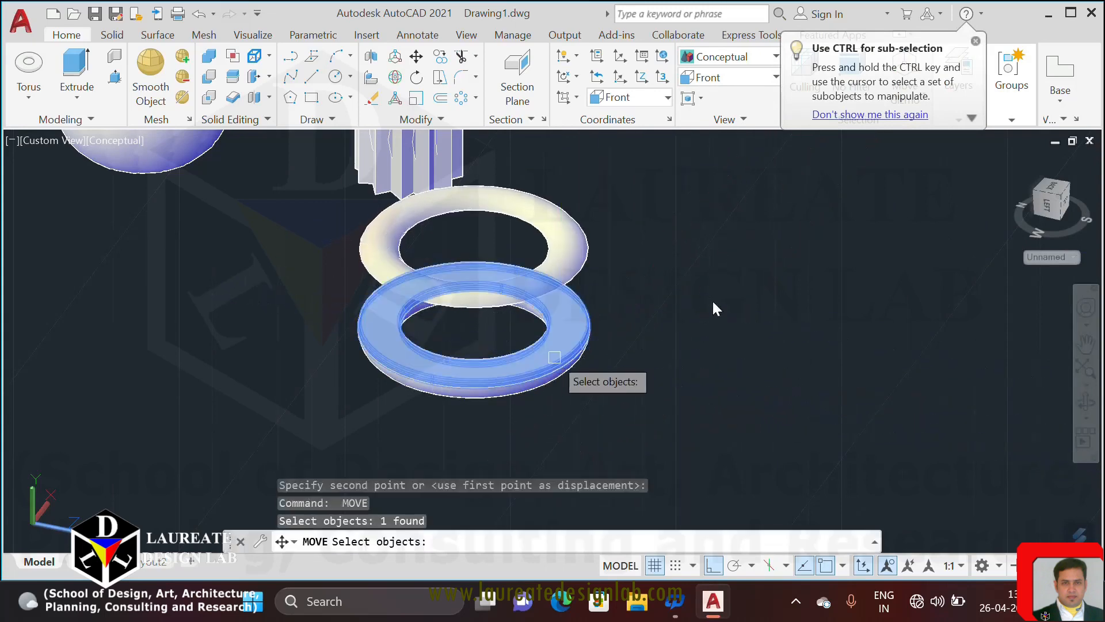
key(Return)
click(734, 294)
click(742, 390)
key(Escape)
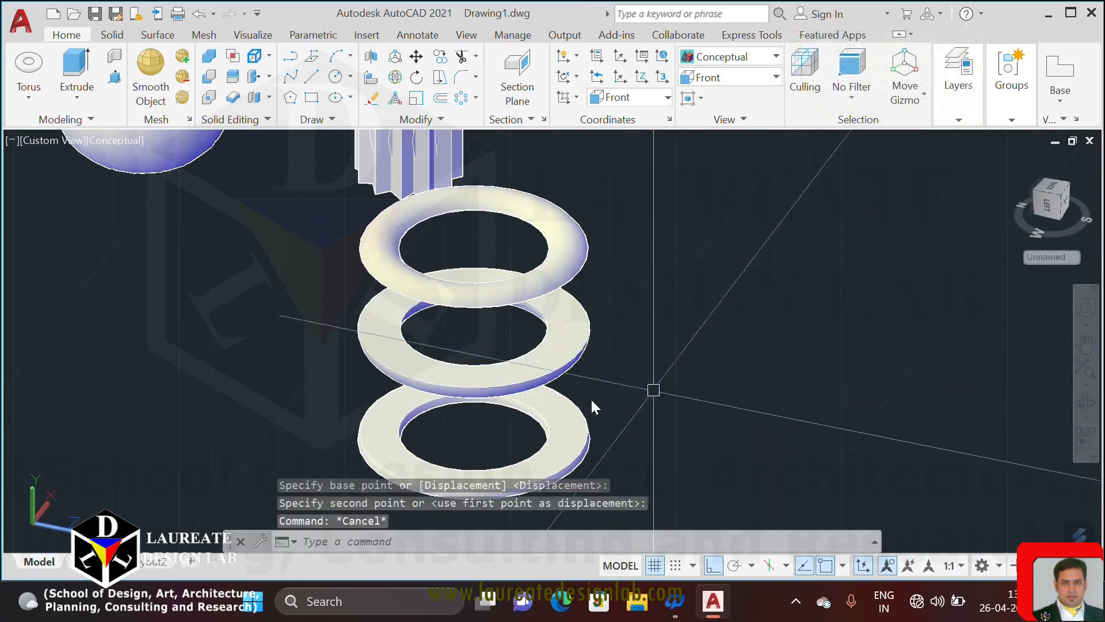
Examine the three separated torus slices up close and together with the other models.
scroll(550, 415, up, 3)
middle_drag(550, 421, 553, 451)
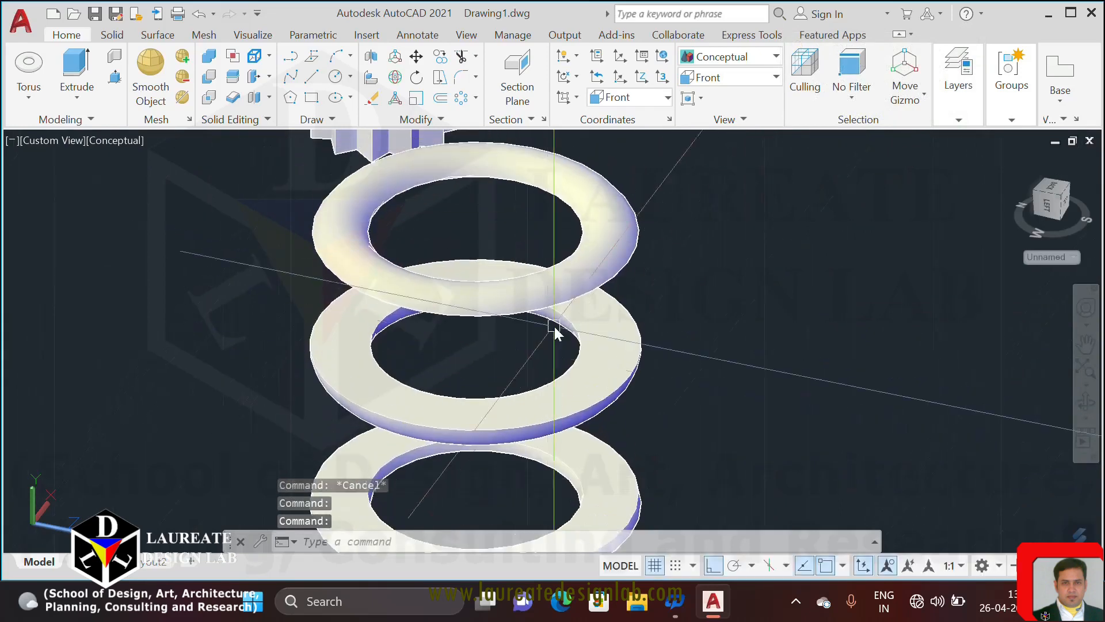
middle_drag(559, 297, 547, 313)
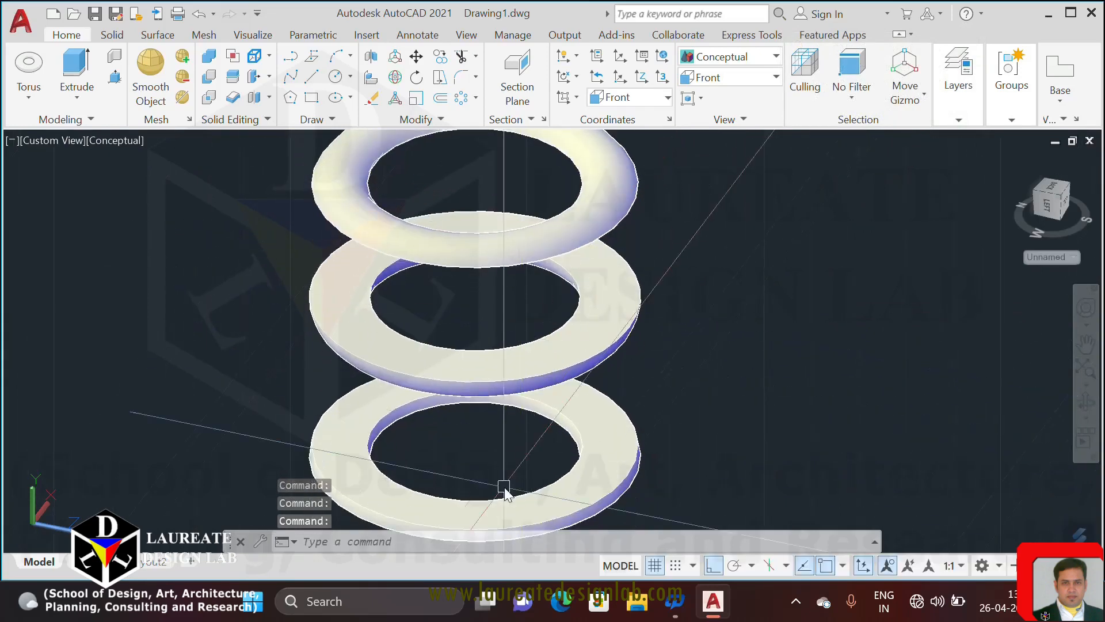
middle_drag(489, 449, 606, 462)
scroll(598, 423, up, 2)
scroll(604, 390, down, 2)
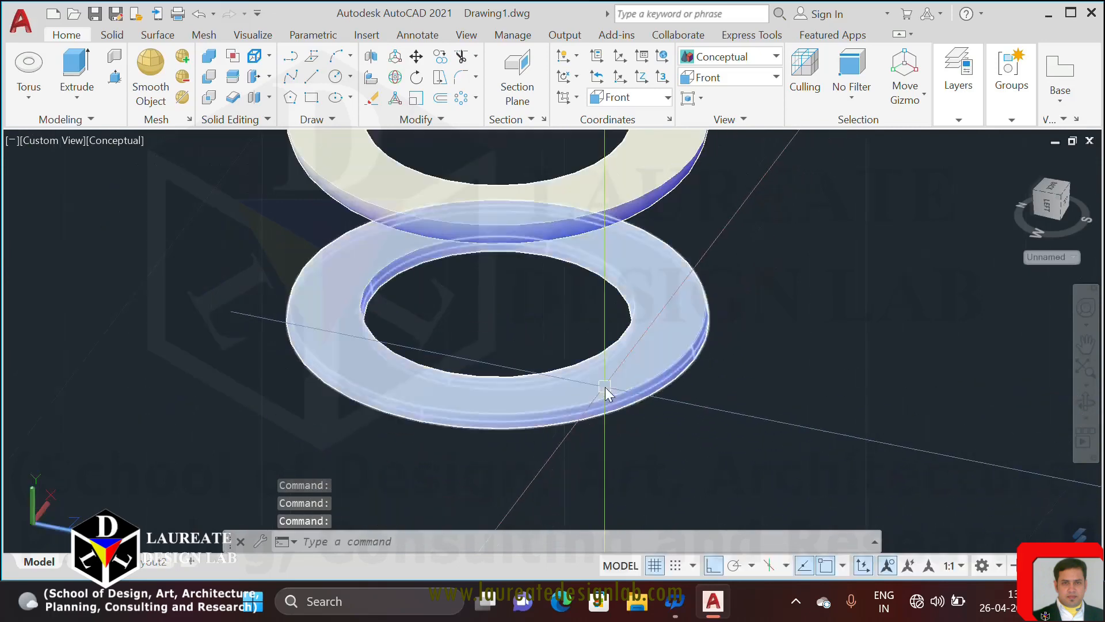
scroll(604, 390, up, 1)
middle_drag(605, 390, 521, 468)
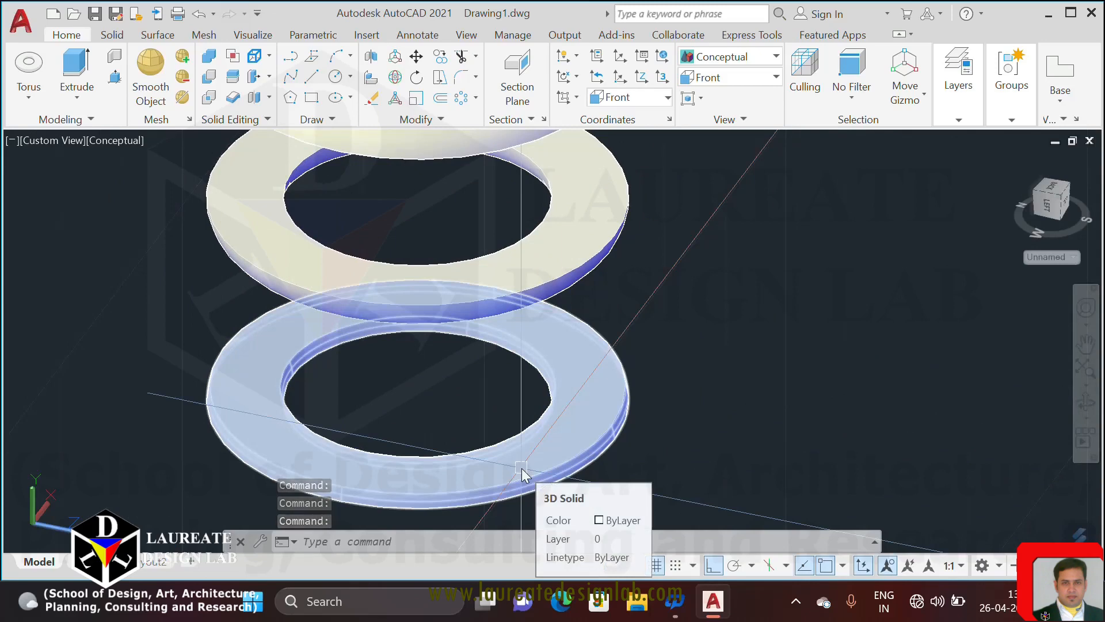
scroll(665, 354, down, 5)
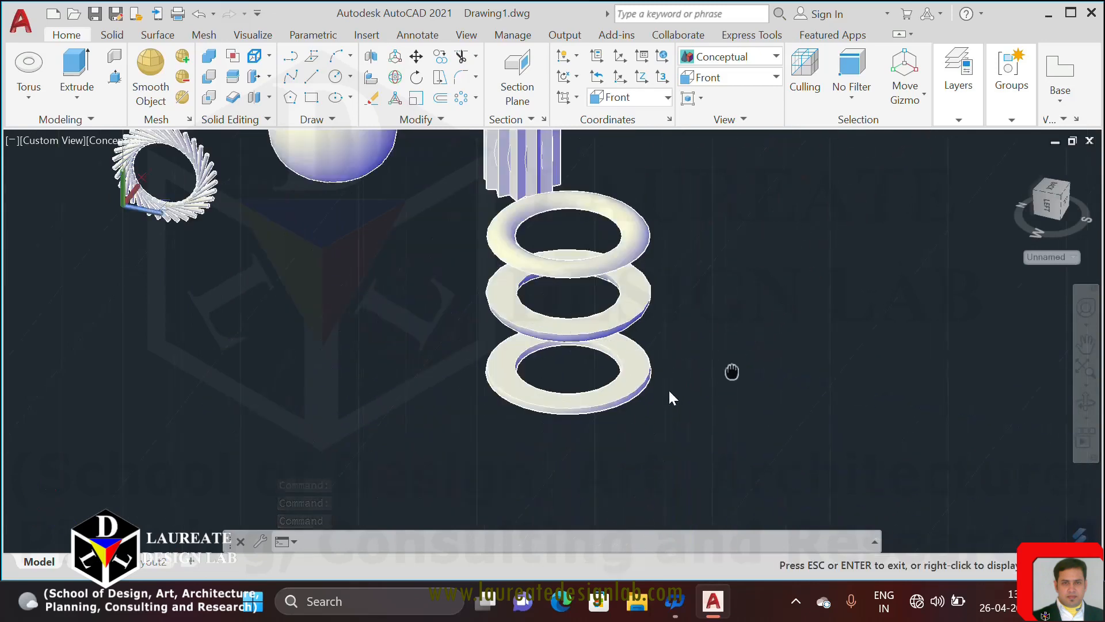
middle_drag(668, 389, 646, 447)
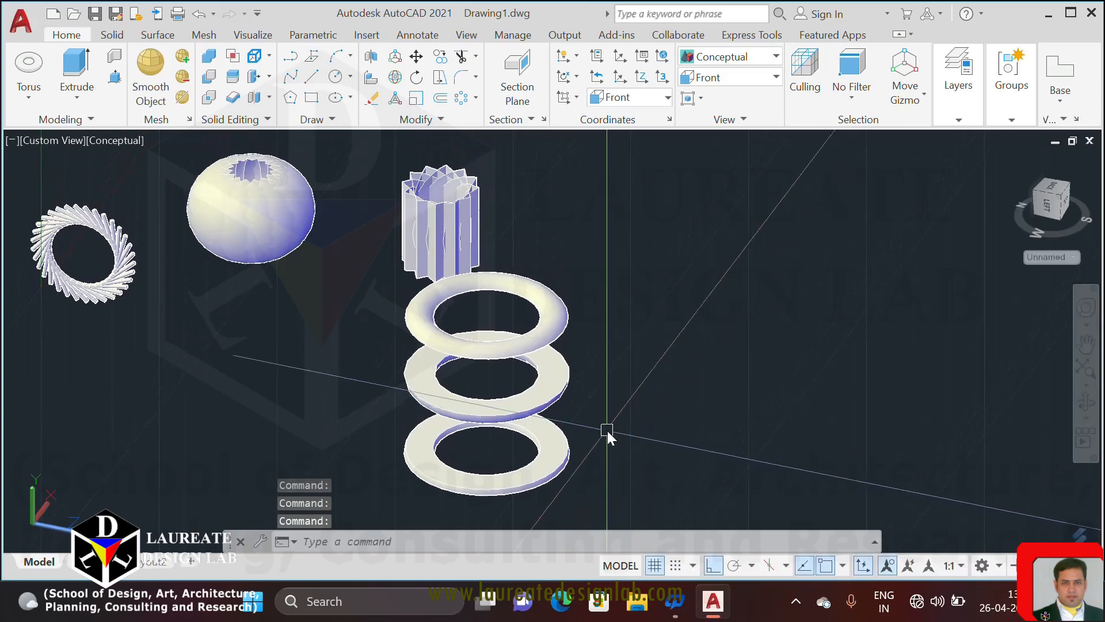
Copy the rounded top torus slice about 3'-7 3/8" along the Z axis into the empty space beside the stack.
scroll(582, 280, up, 2)
middle_drag(583, 279, 513, 294)
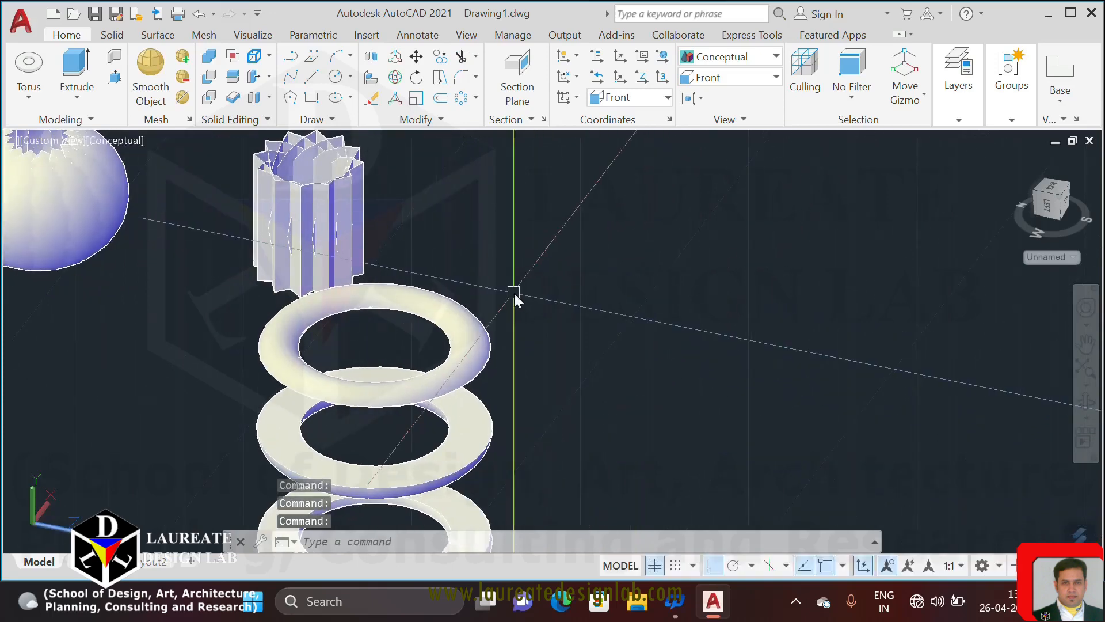
middle_drag(516, 380, 463, 365)
text(co)
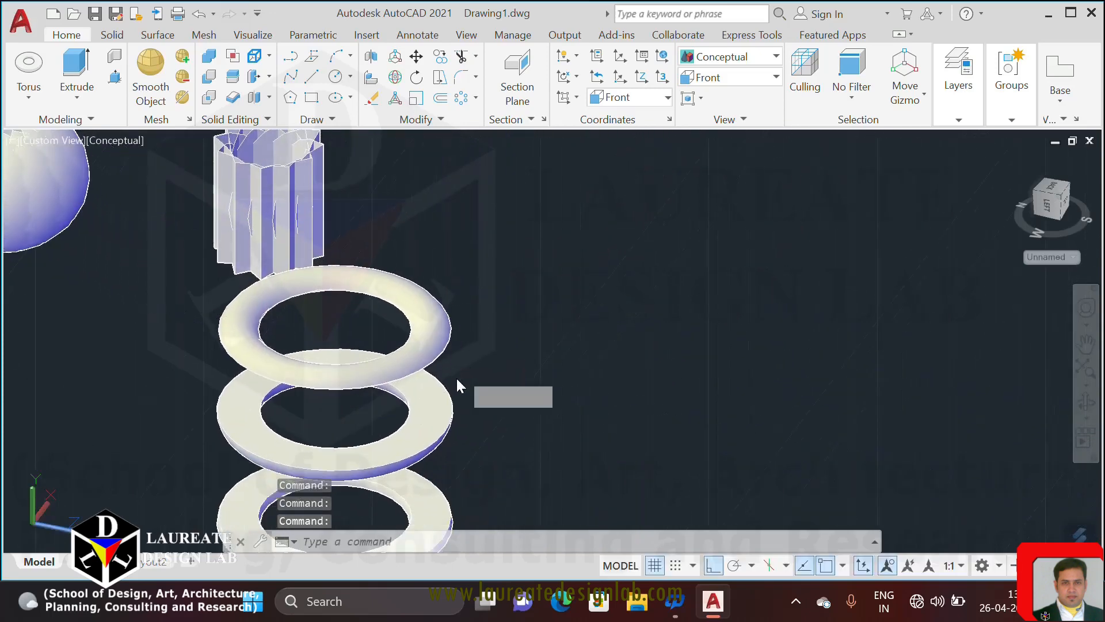
key(Return)
click(411, 367)
key(Return)
click(599, 348)
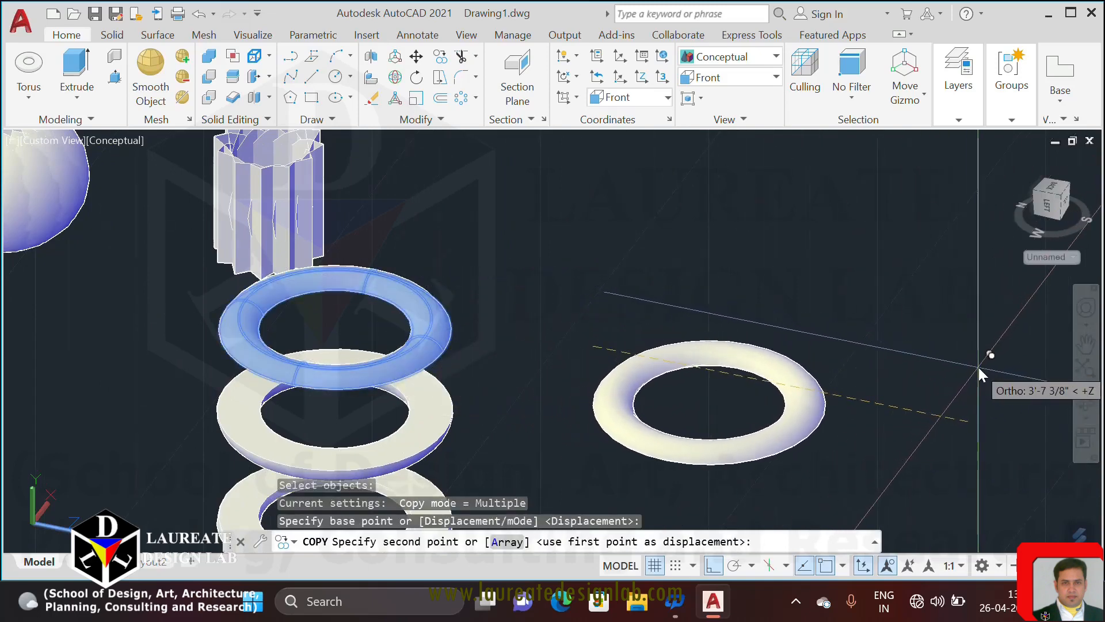
click(978, 366)
scroll(892, 409, up, 4)
key(Escape)
scroll(778, 352, down, 4)
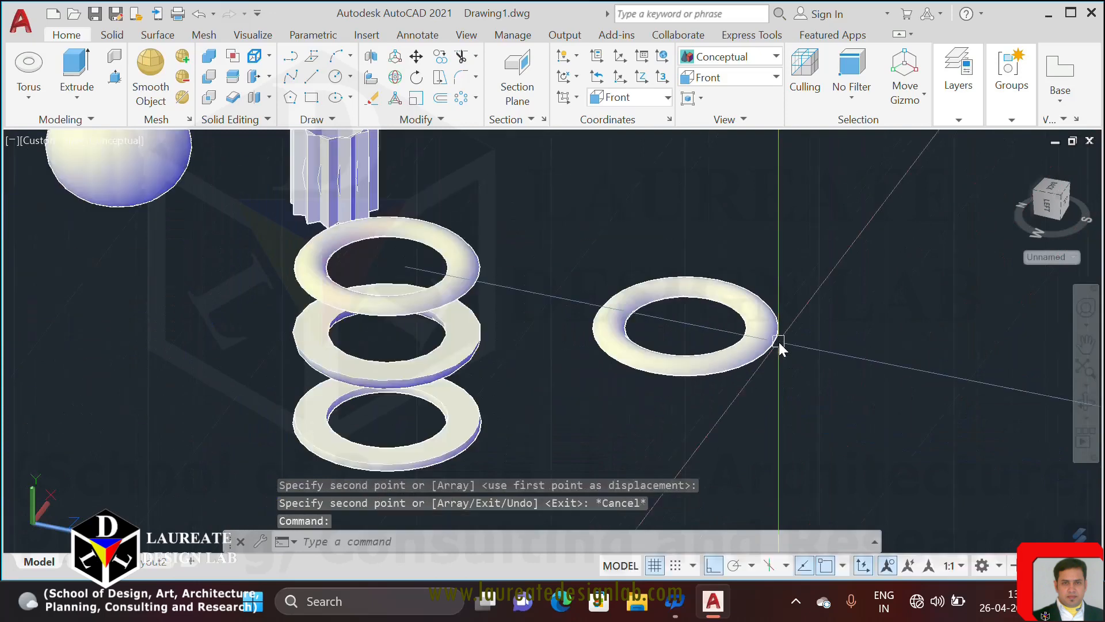
Copy the separate torus slice twice straight up to form a stack of three, the first copy about 8 3/16" above it.
scroll(779, 343, up, 2)
middle_drag(779, 342, 763, 329)
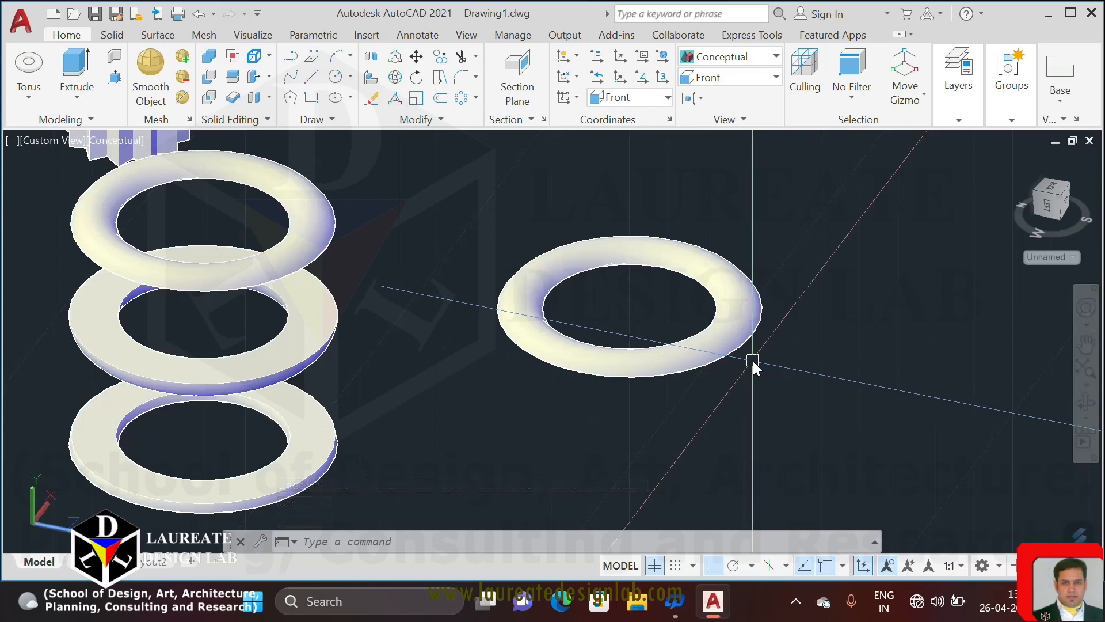
middle_drag(753, 361, 726, 410)
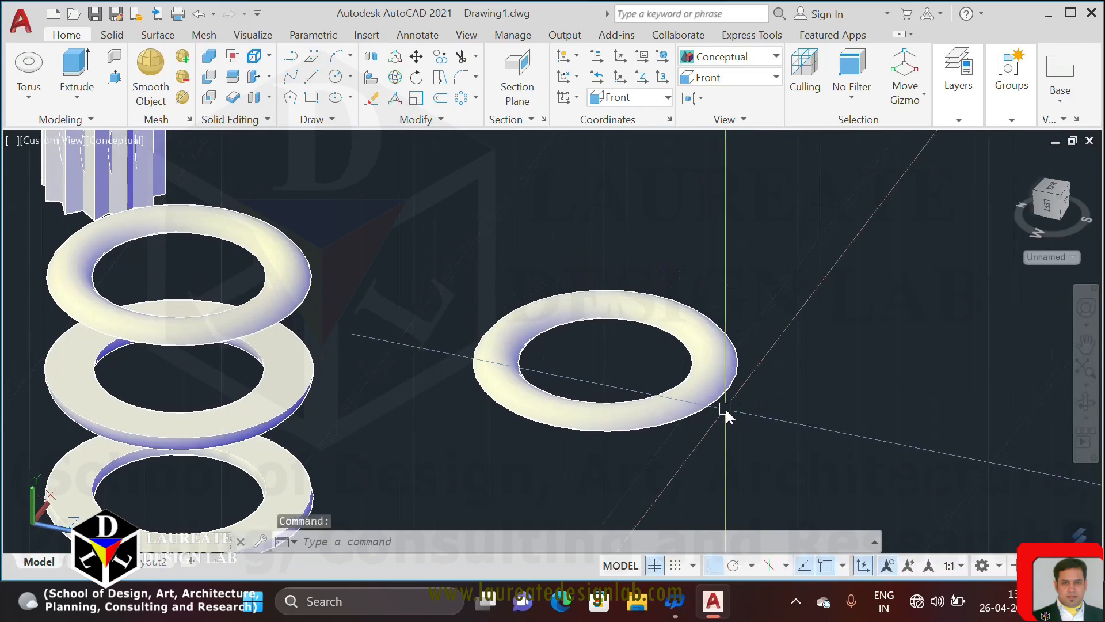
text(co)
key(Return)
click(703, 403)
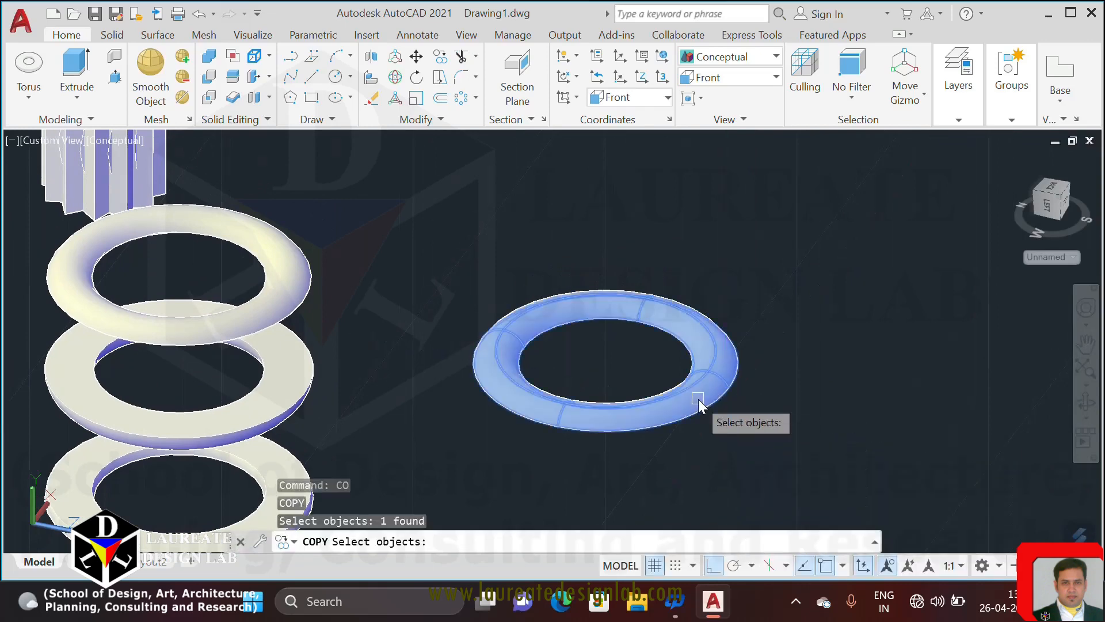
key(Return)
click(810, 453)
click(824, 361)
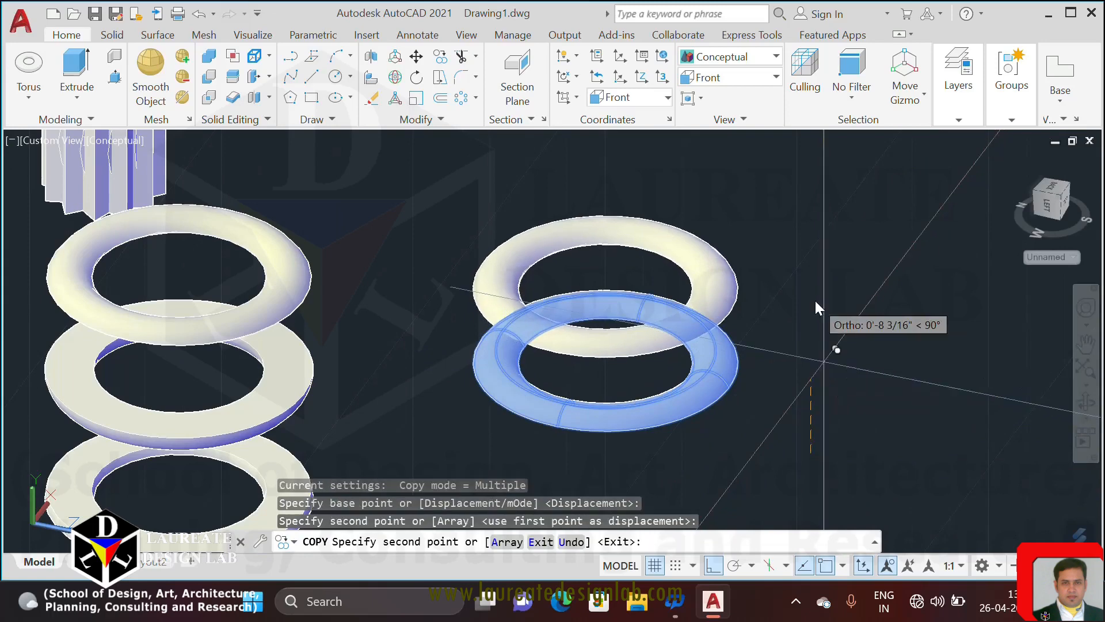
middle_drag(814, 303, 827, 395)
key(Escape)
key(Escape)
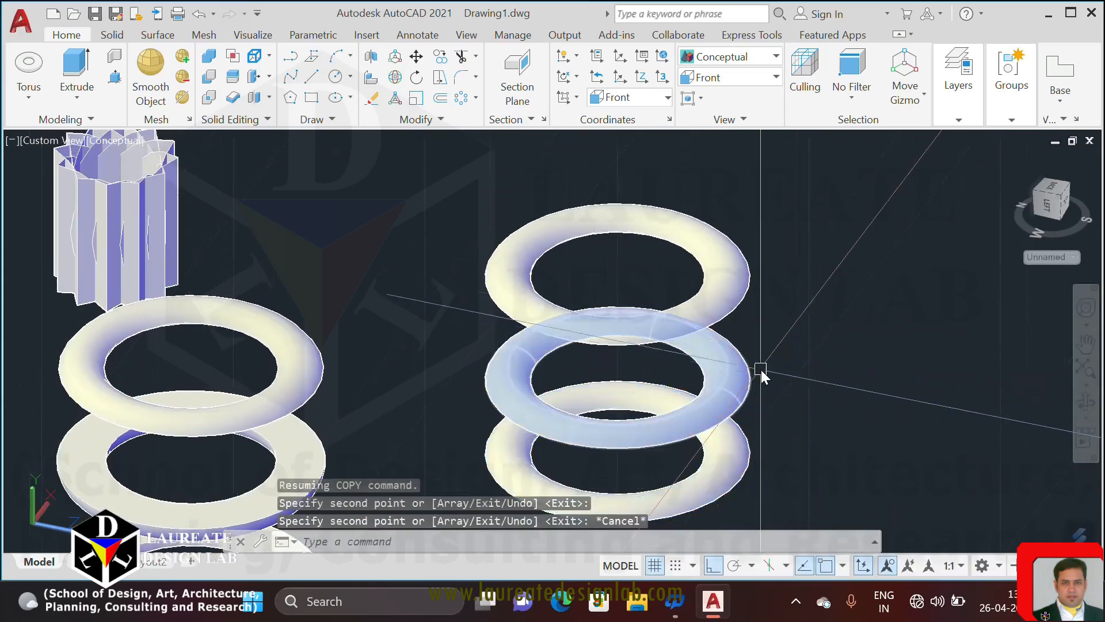
Scale the middle ring of the new stack by a factor of 0.7 about its centre.
text(sc)
key(Return)
click(758, 369)
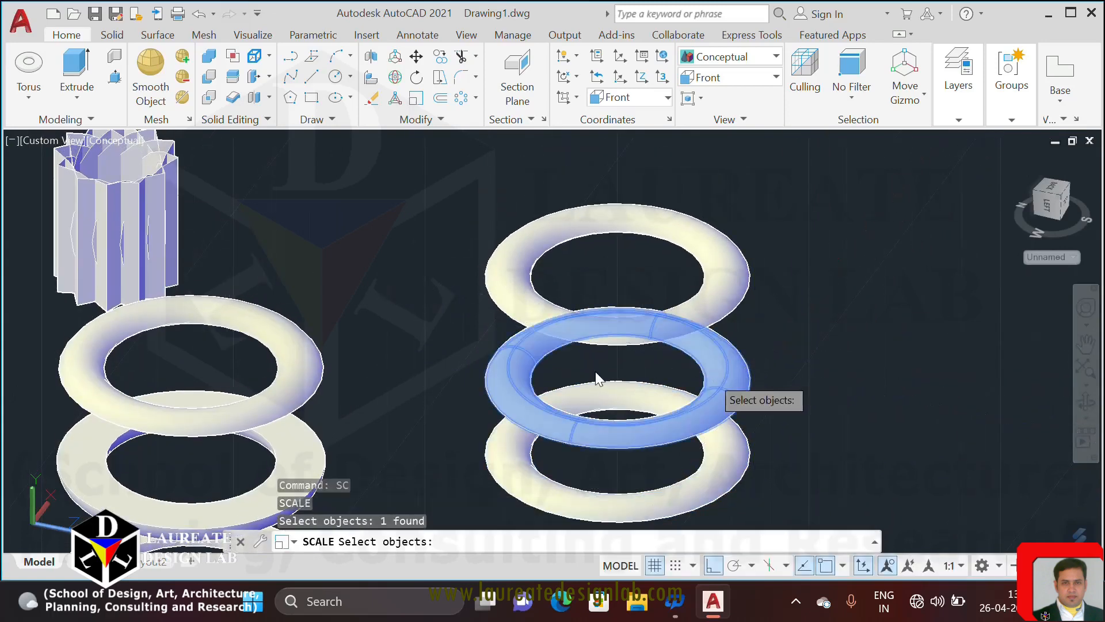
key(Return)
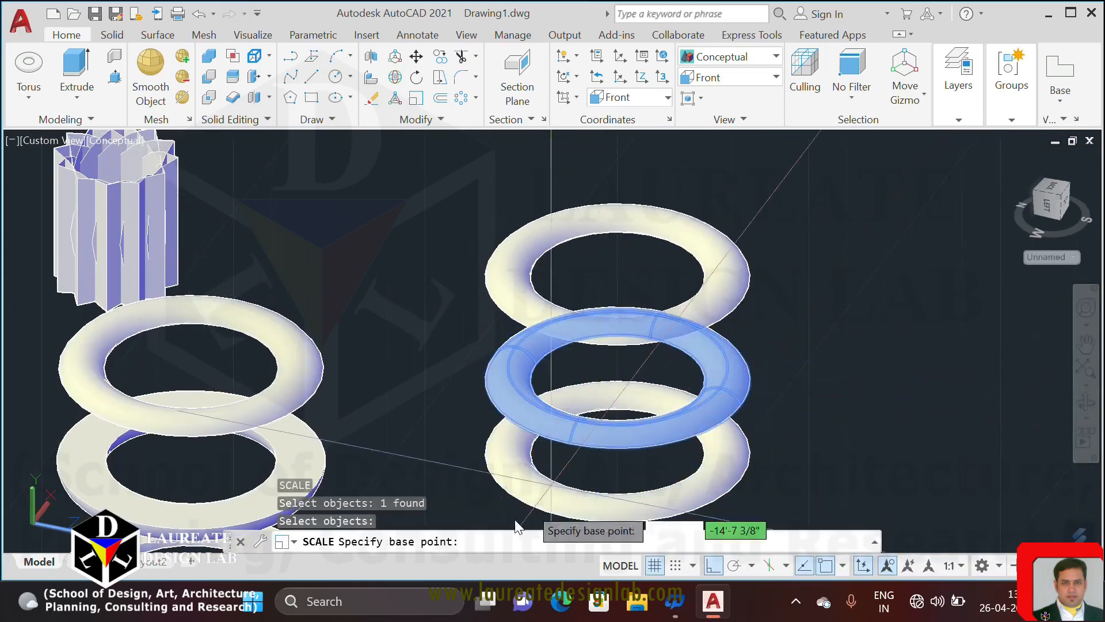
click(617, 380)
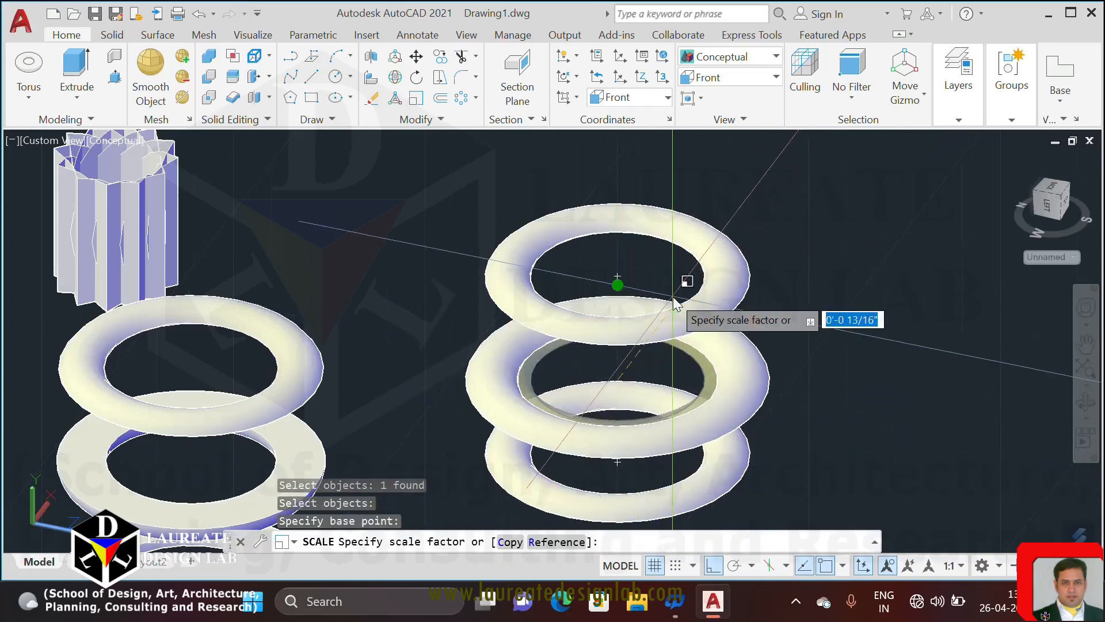
text(.7)
key(Return)
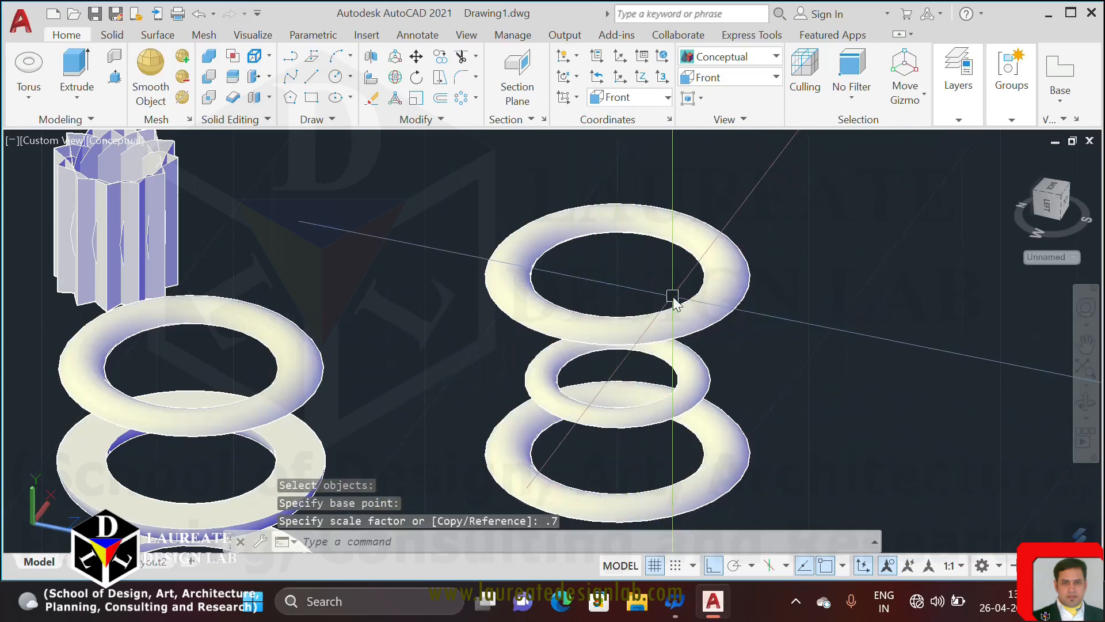
Scale the uppermost ring of the new stack by a factor of 0.3 about its centre.
click(695, 329)
key(Return)
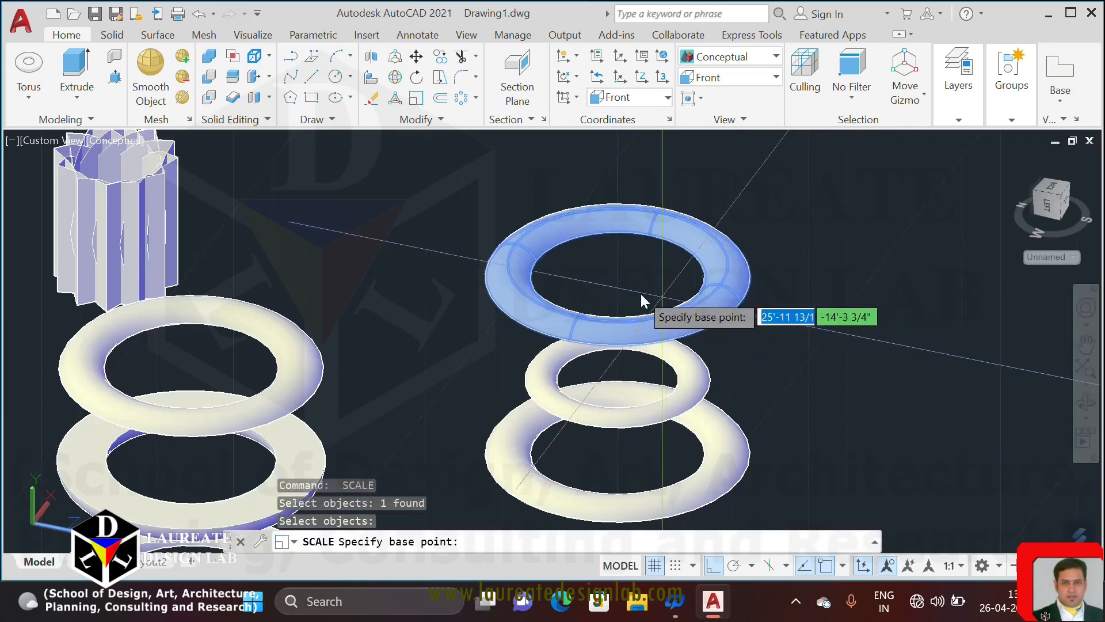
scroll(686, 274, down, 2)
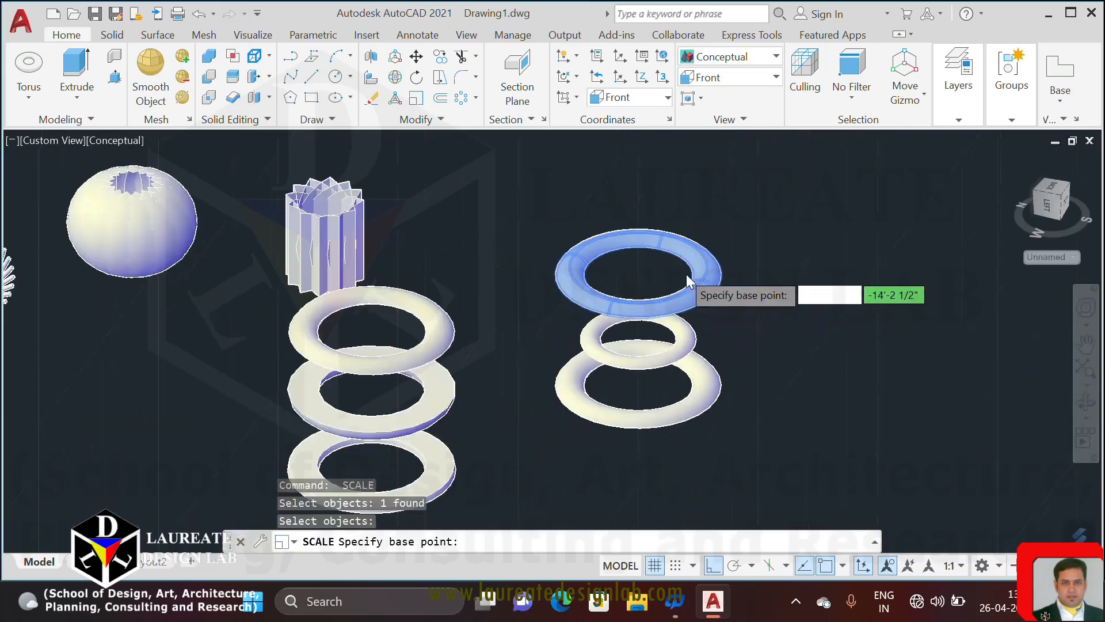
click(638, 275)
text(.3)
key(Return)
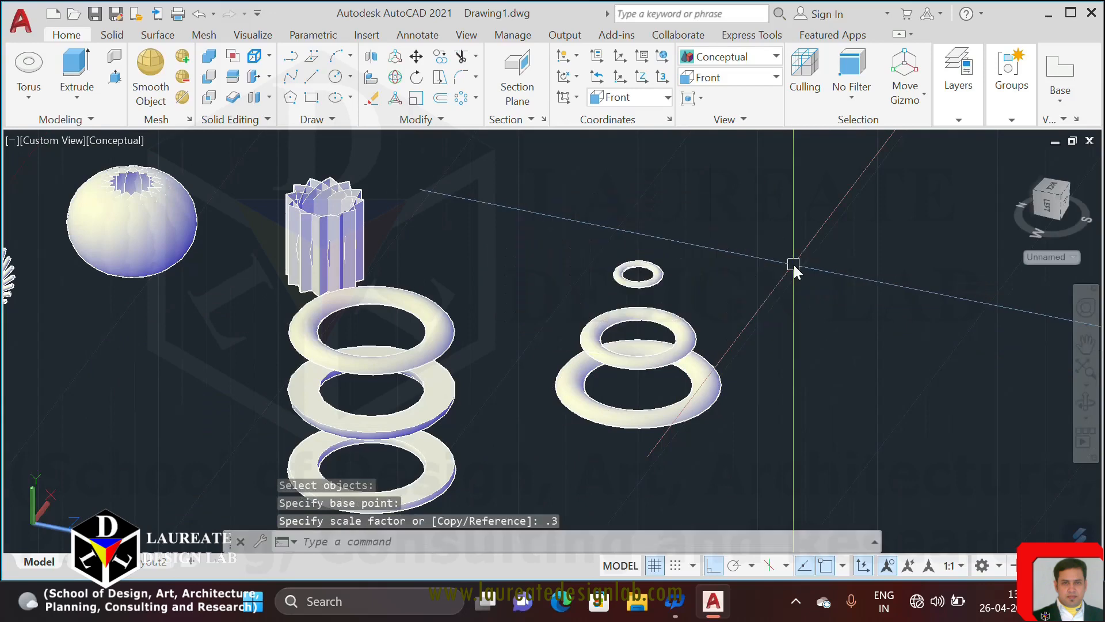
Switch to the Top view and bring the scaled ring stack into open space.
scroll(587, 303, up, 4)
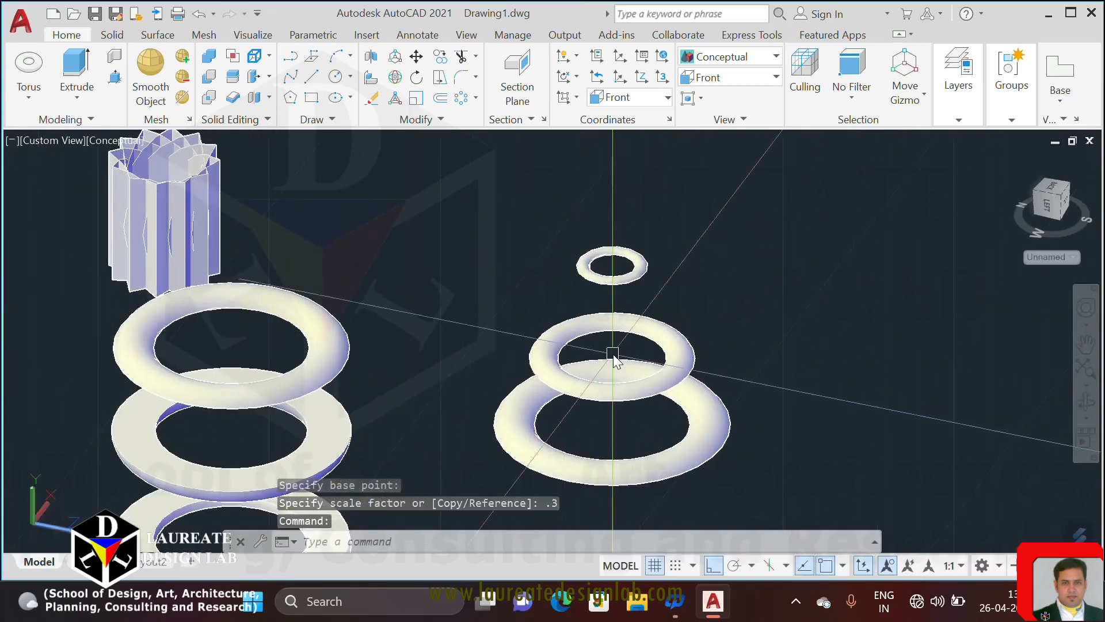
scroll(613, 354, down, 4)
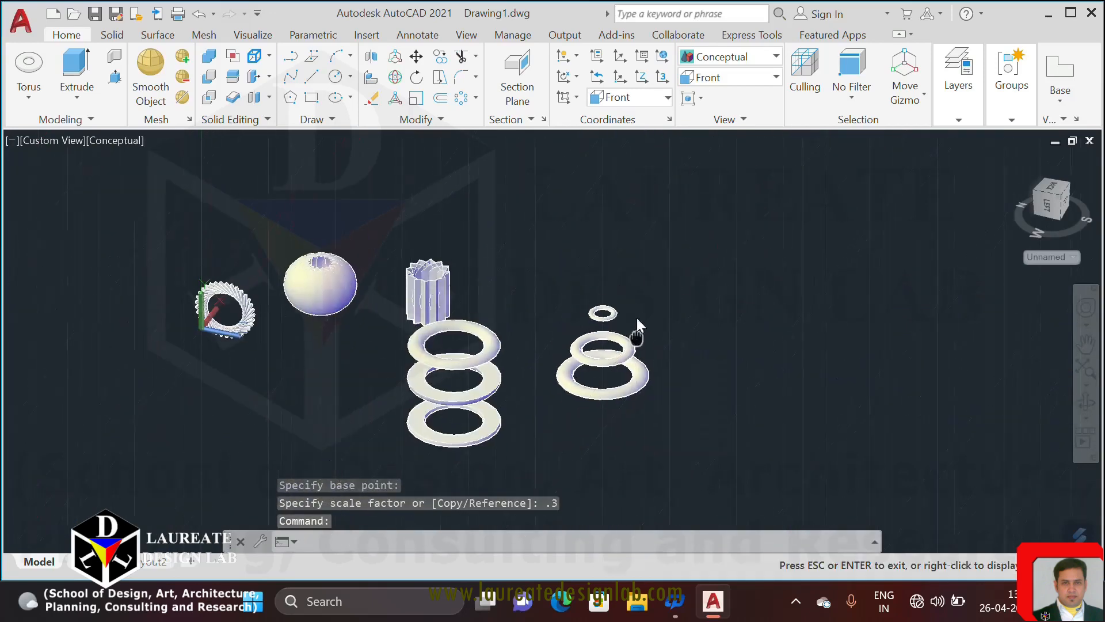
click(733, 86)
click(724, 96)
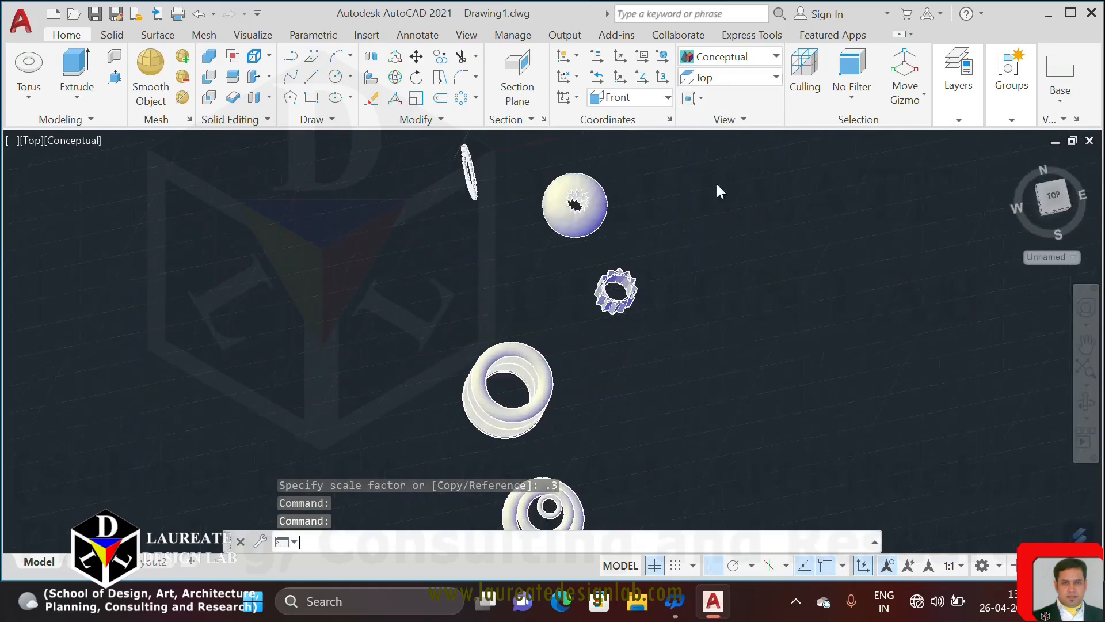
mouse_move(564, 426)
middle_down()
mouse_move(528, 254)
mouse_move(476, 219)
middle_up()
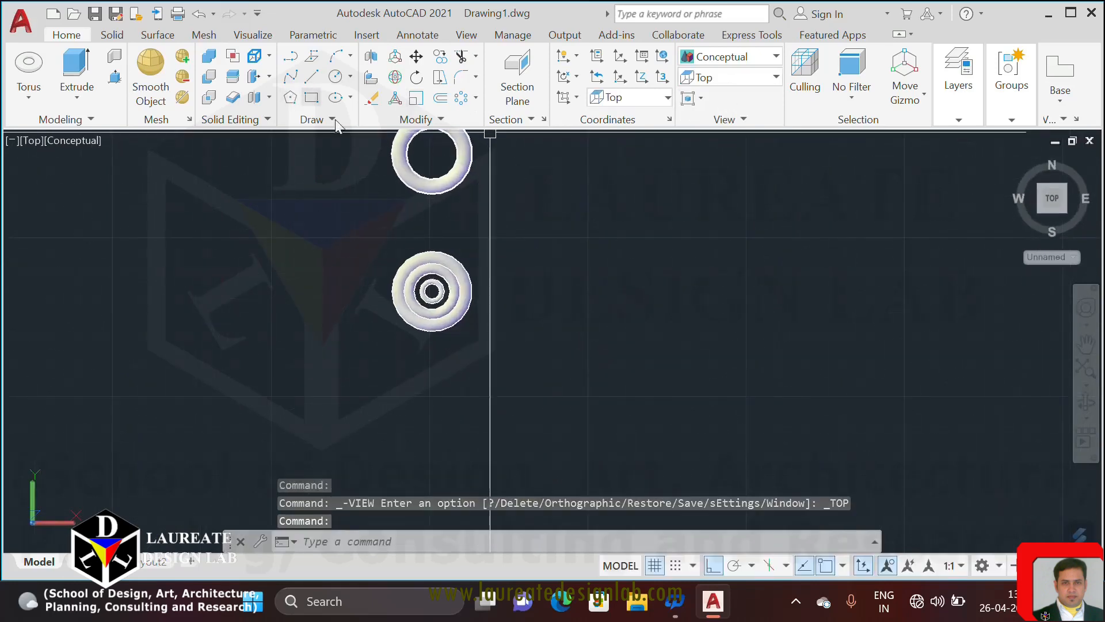
Polar-array all three rings of the stack as 6 items over 360 degrees around a point just southeast of its outer edge.
click(461, 99)
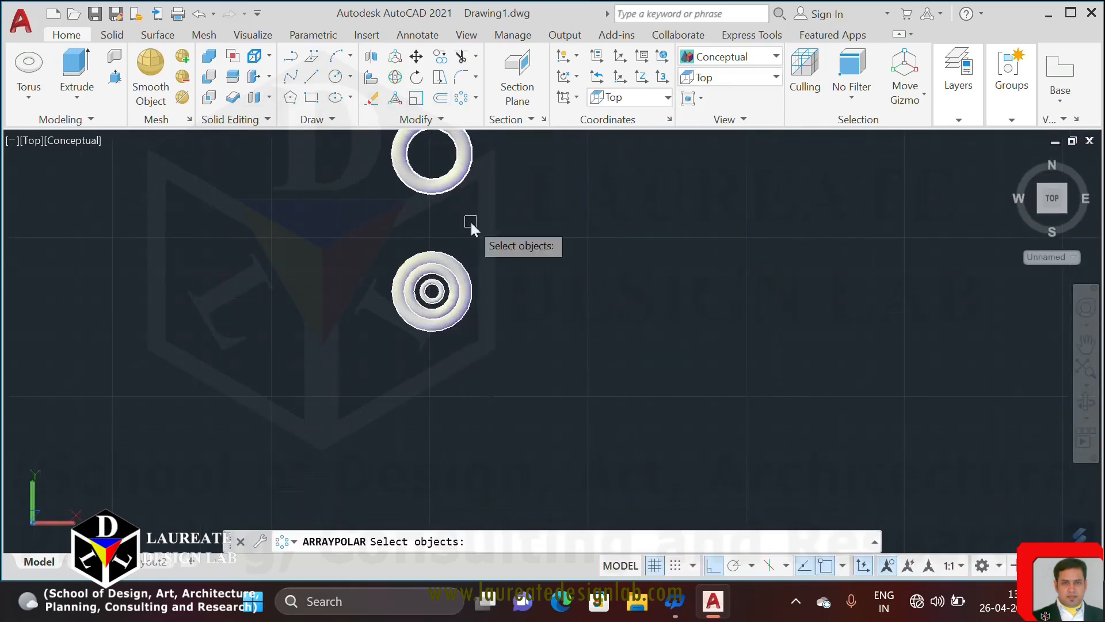
click(431, 293)
click(482, 342)
key(Return)
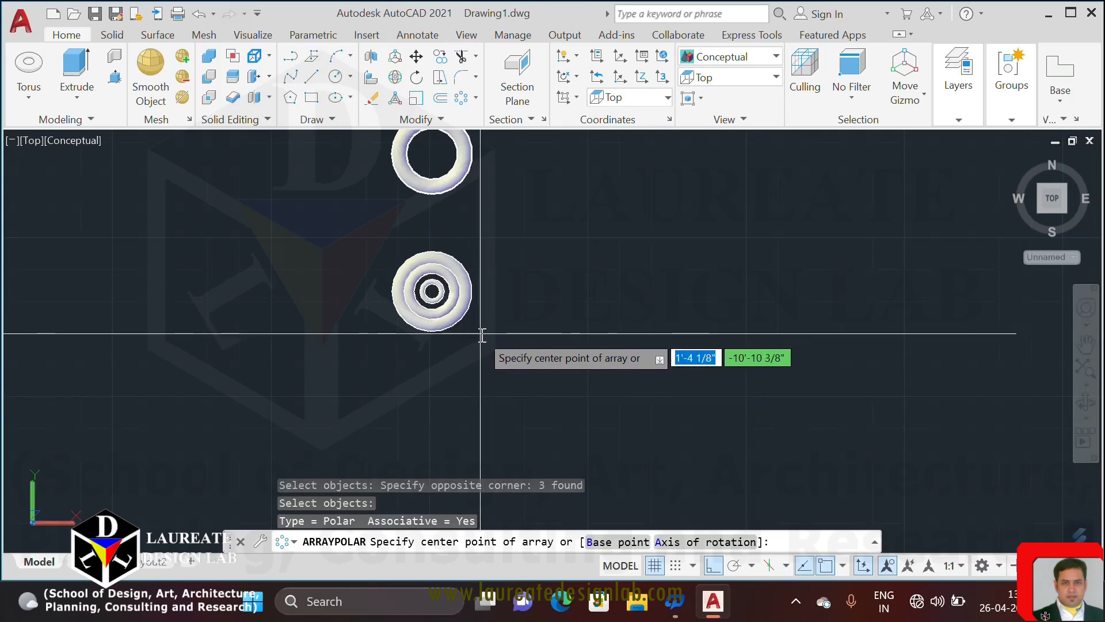
click(482, 339)
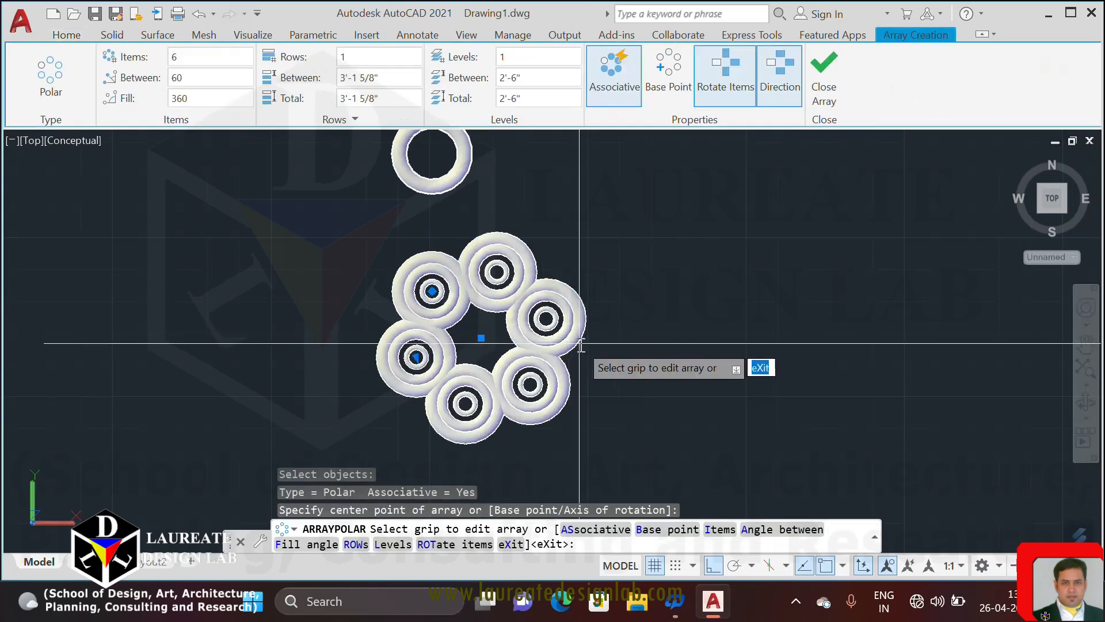
scroll(584, 360, up, 2)
shift+middle_drag(503, 384, 716, 268)
key(Return)
Set the ring stack's polar array to 13 items.
click(665, 268)
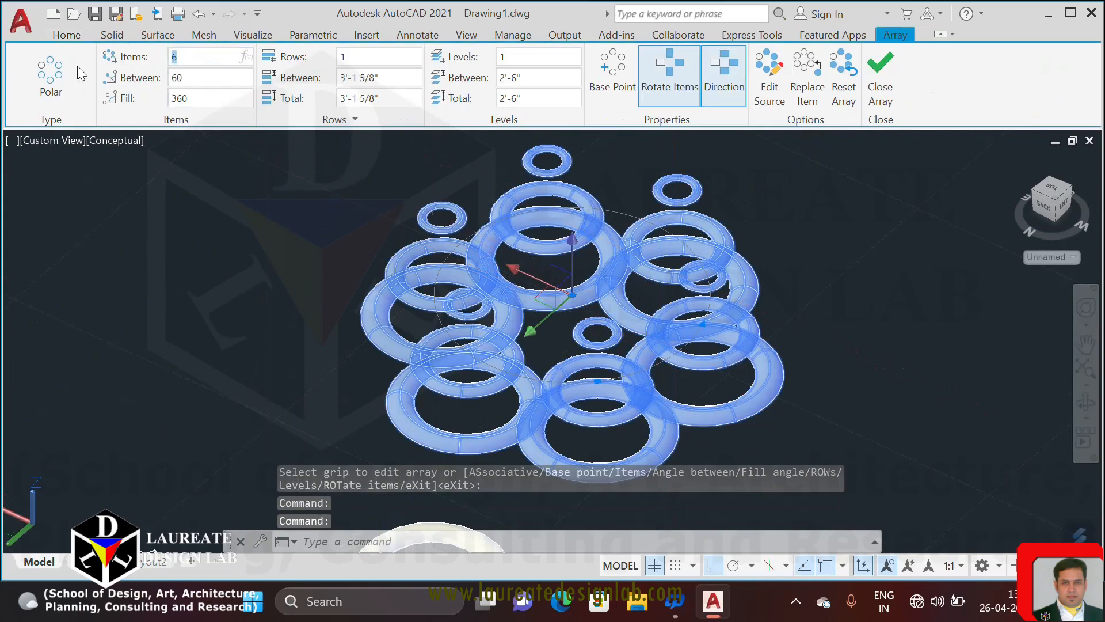
text(1)
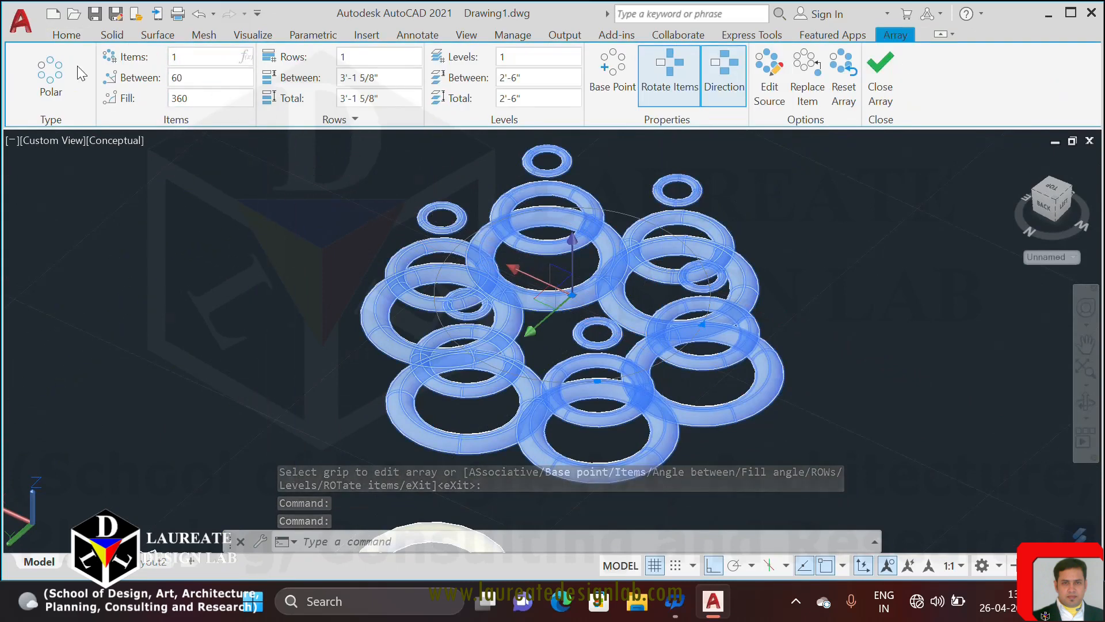
text(3)
key(Return)
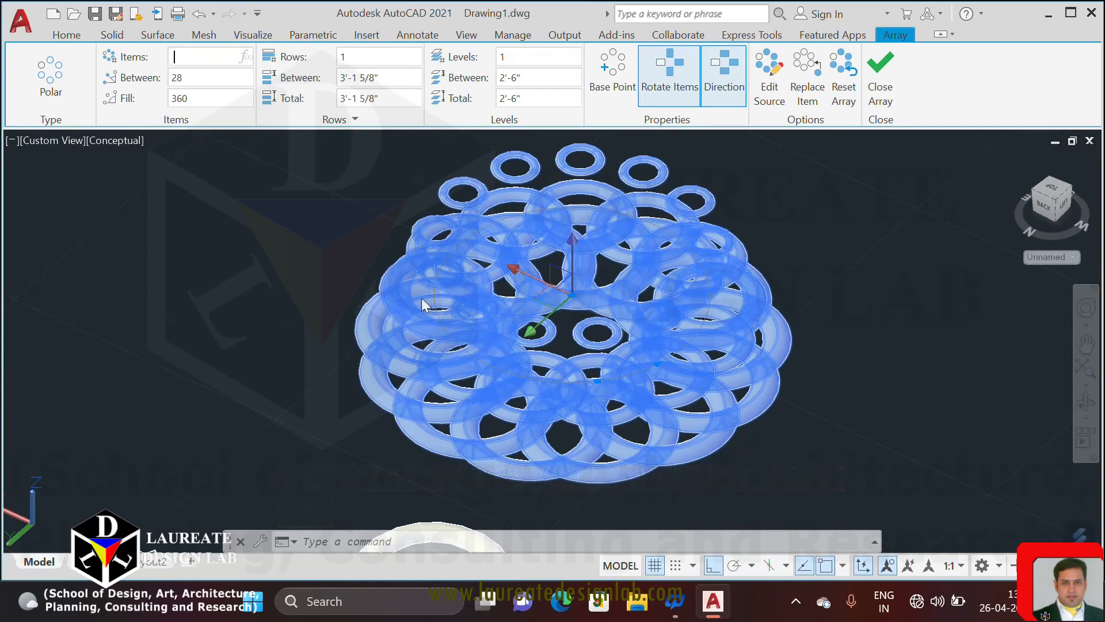
key(Escape)
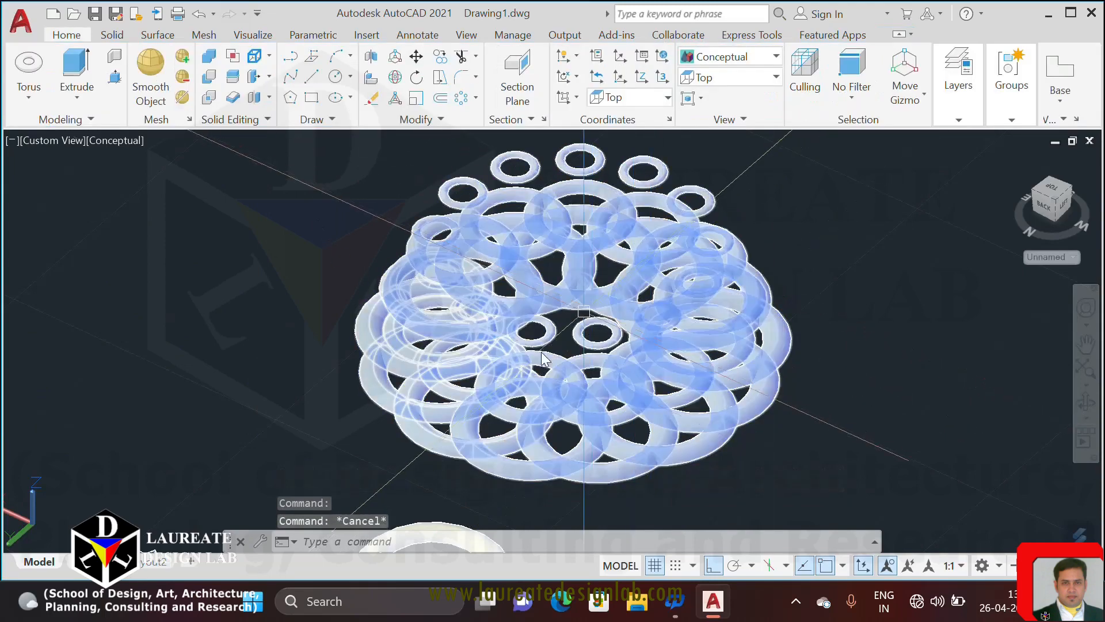
shift+middle_drag(720, 446, 543, 395)
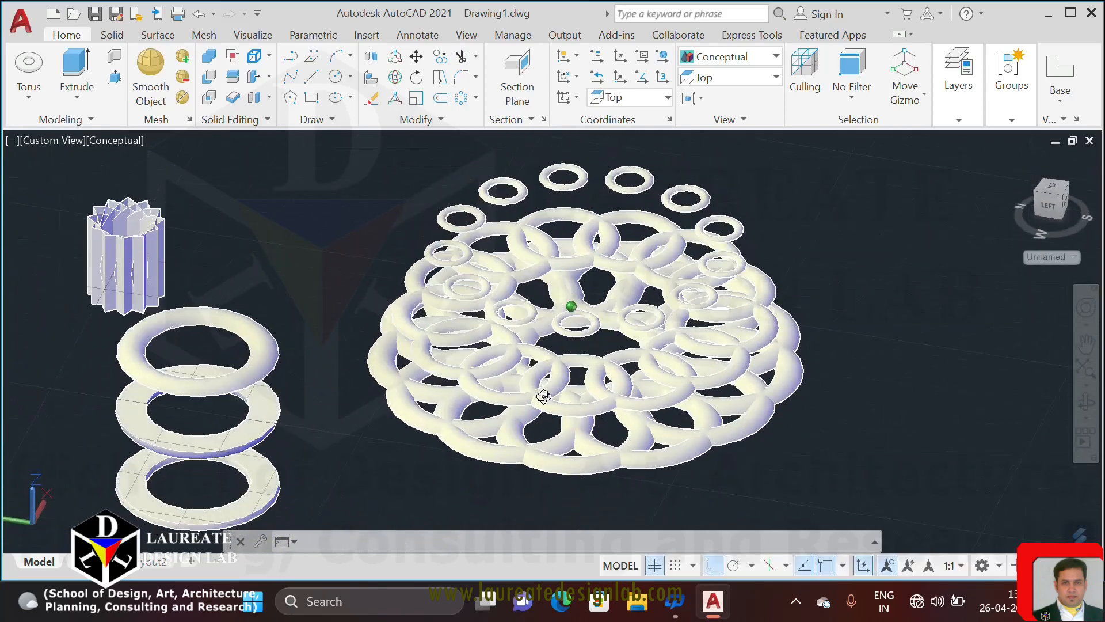
middle_drag(771, 385, 615, 419)
text(m)
key(Return)
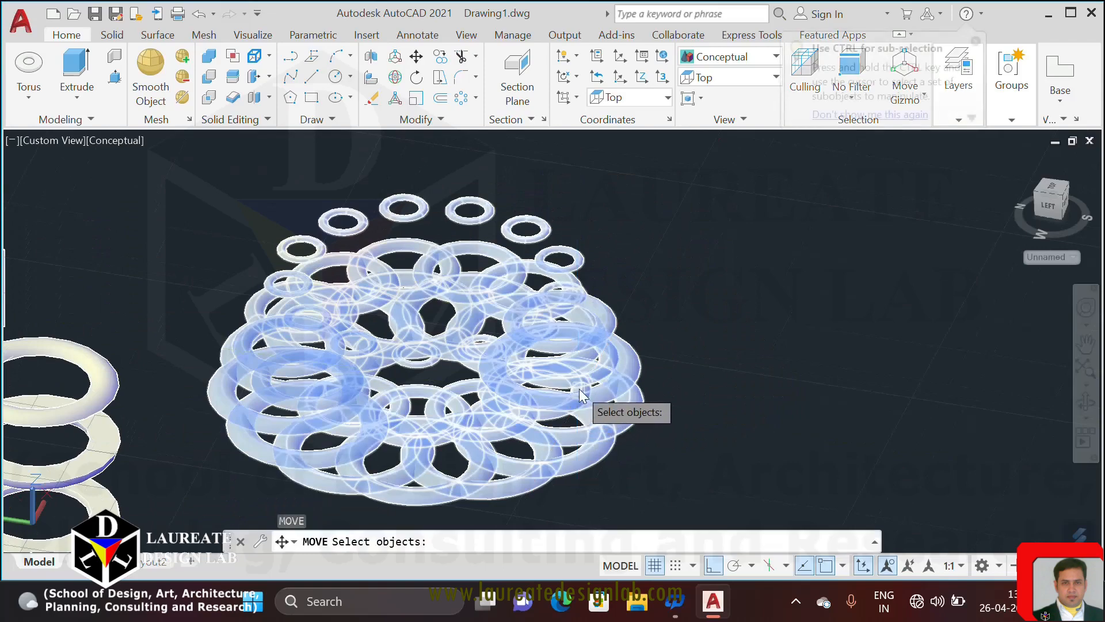
click(581, 403)
key(Return)
click(515, 277)
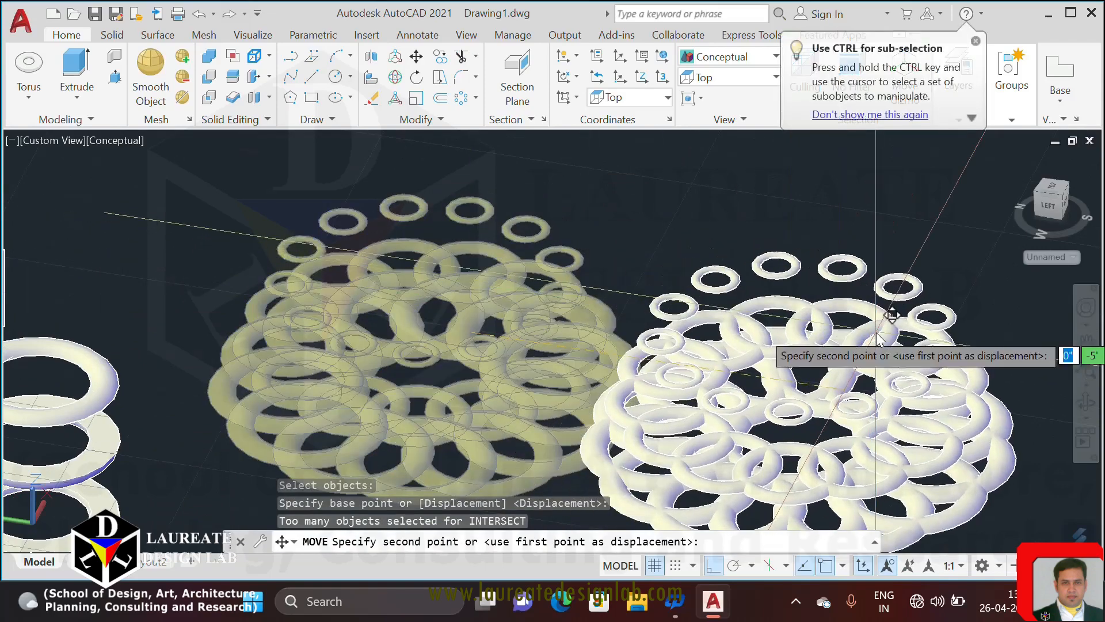
key(Escape)
Explode the 13-item polar array into its individual rings.
click(595, 331)
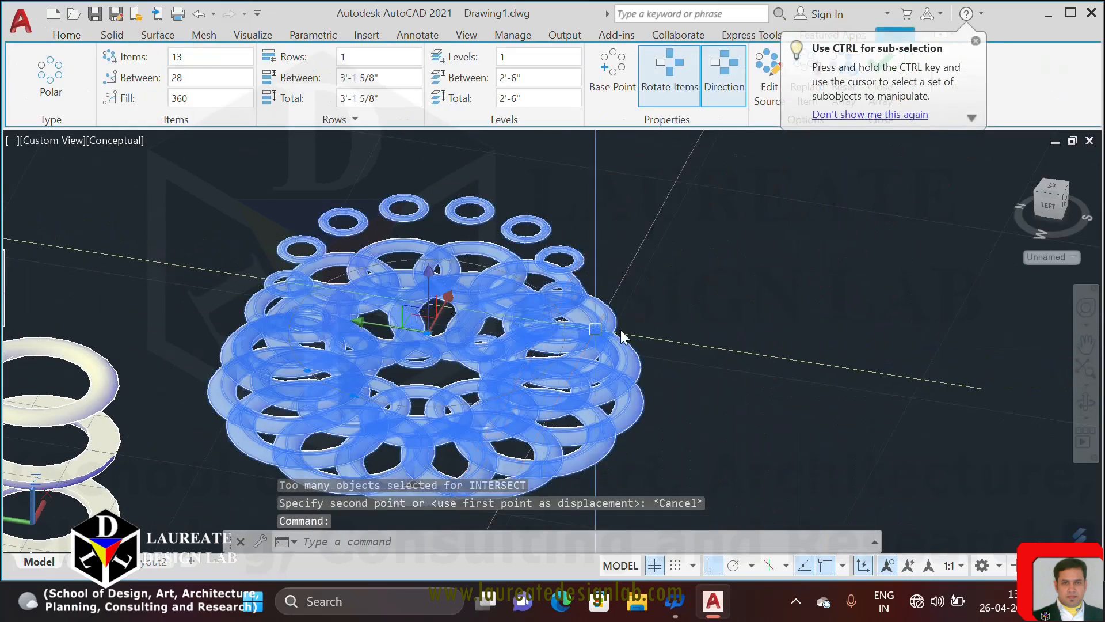
text(x)
key(Return)
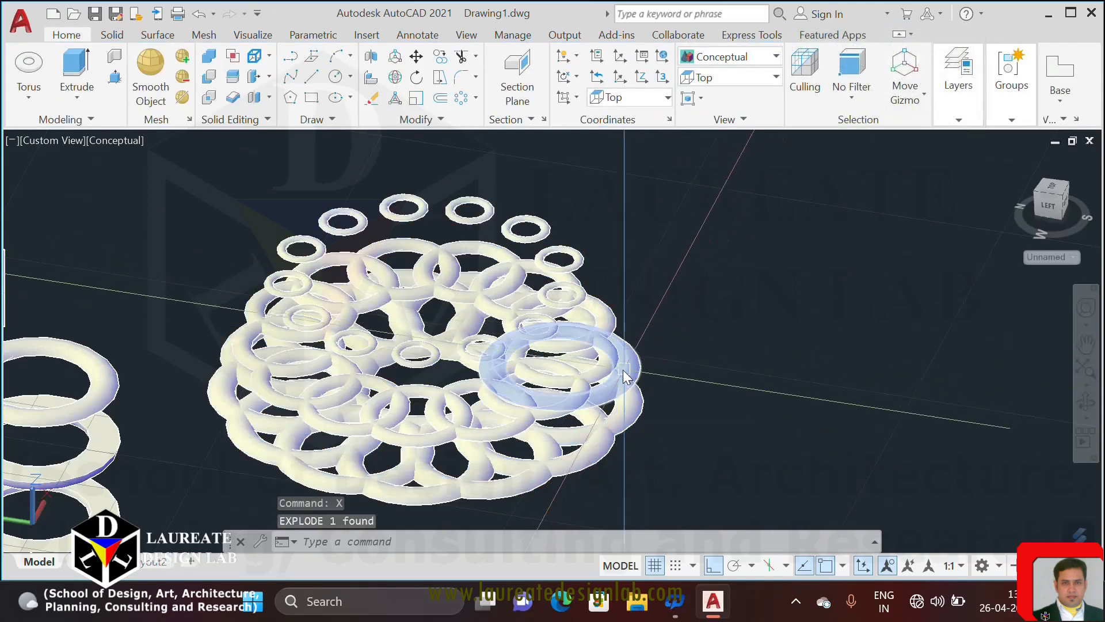
shift+middle_drag(640, 369, 616, 336)
text(m)
key(Return)
click(703, 453)
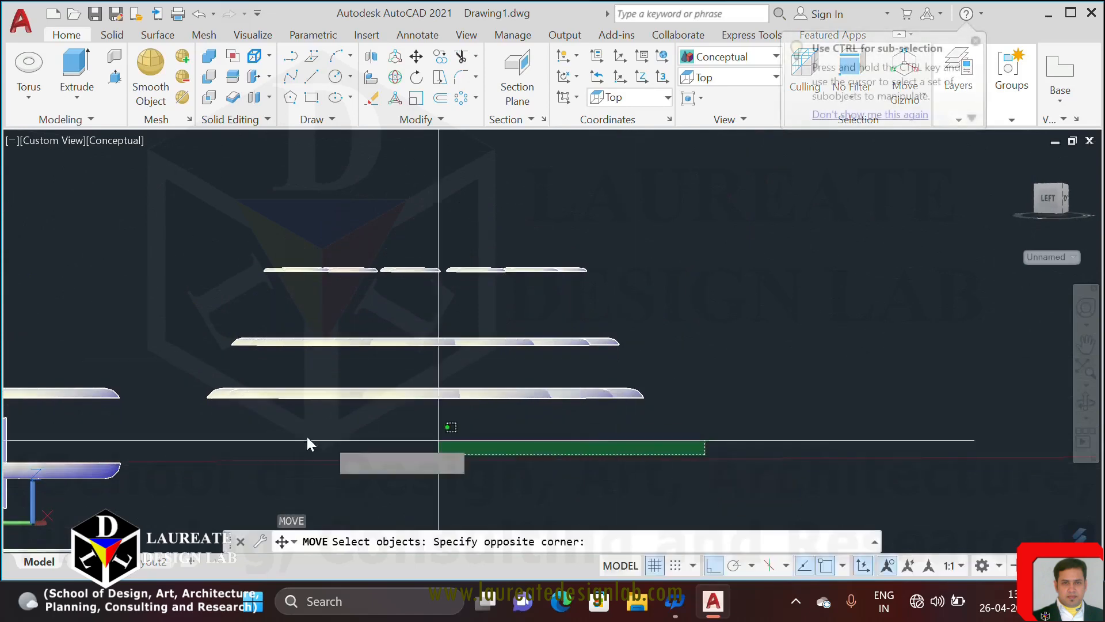
click(195, 369)
key(Return)
click(148, 305)
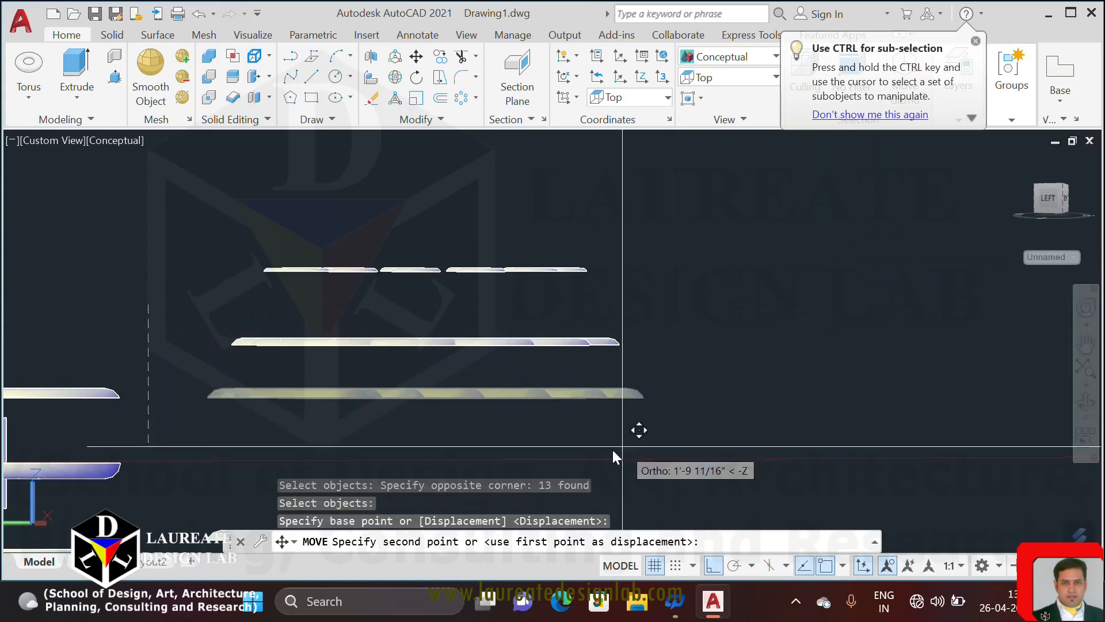
key(Escape)
Switch to the Front view with the three ring layers seen edge-on.
click(708, 83)
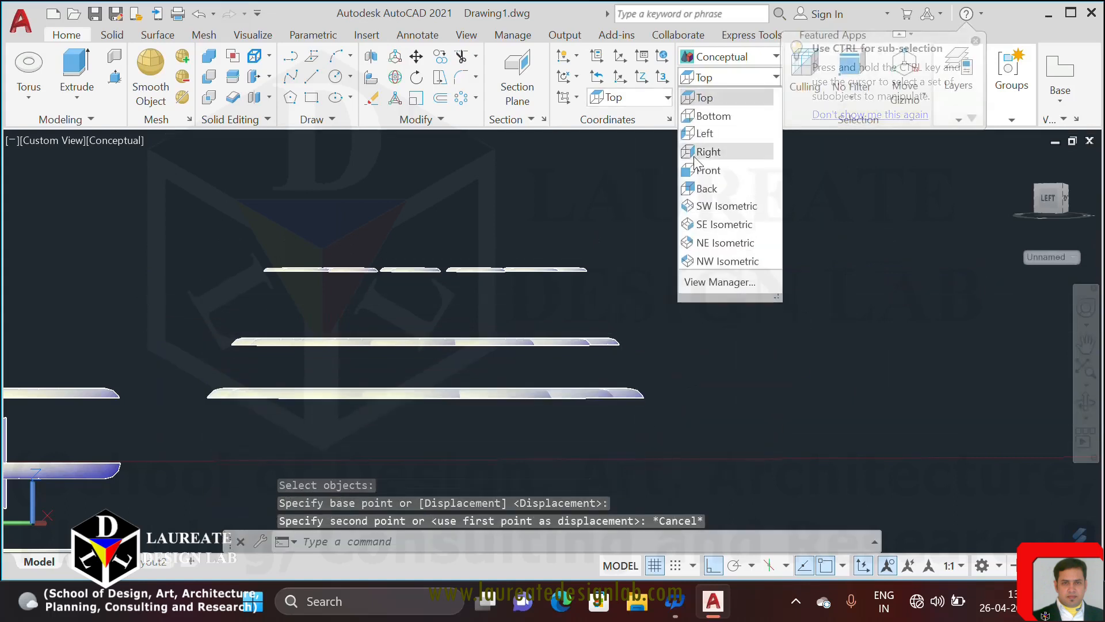
click(697, 169)
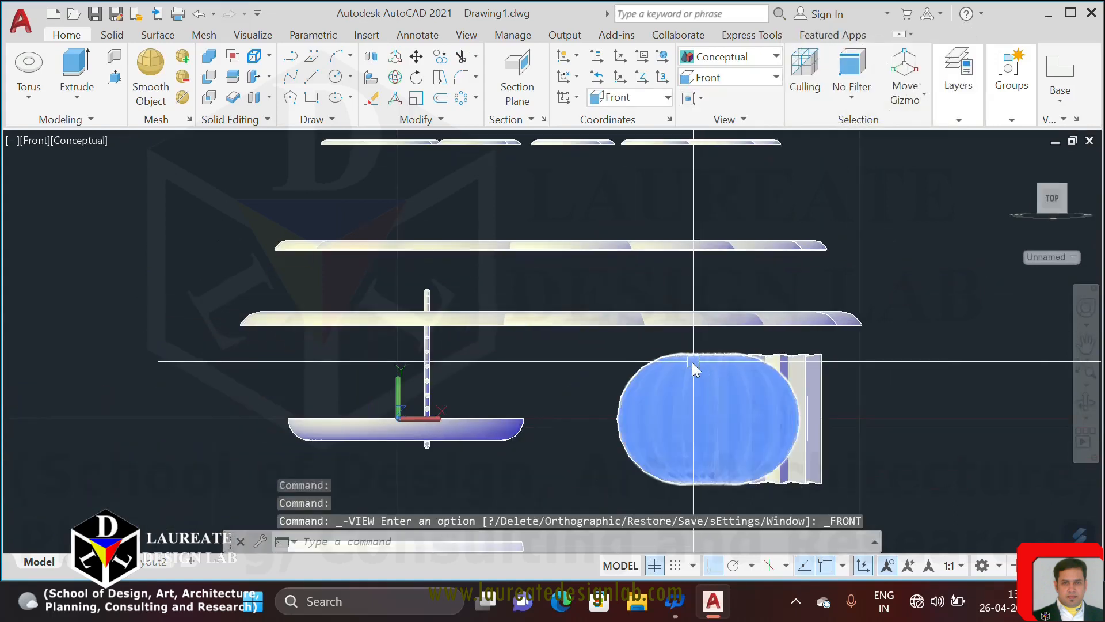
middle_drag(692, 361, 637, 412)
Move the whole middle layer of rings horizontally along positive X, well clear of the other models.
text(m)
key(Return)
click(185, 239)
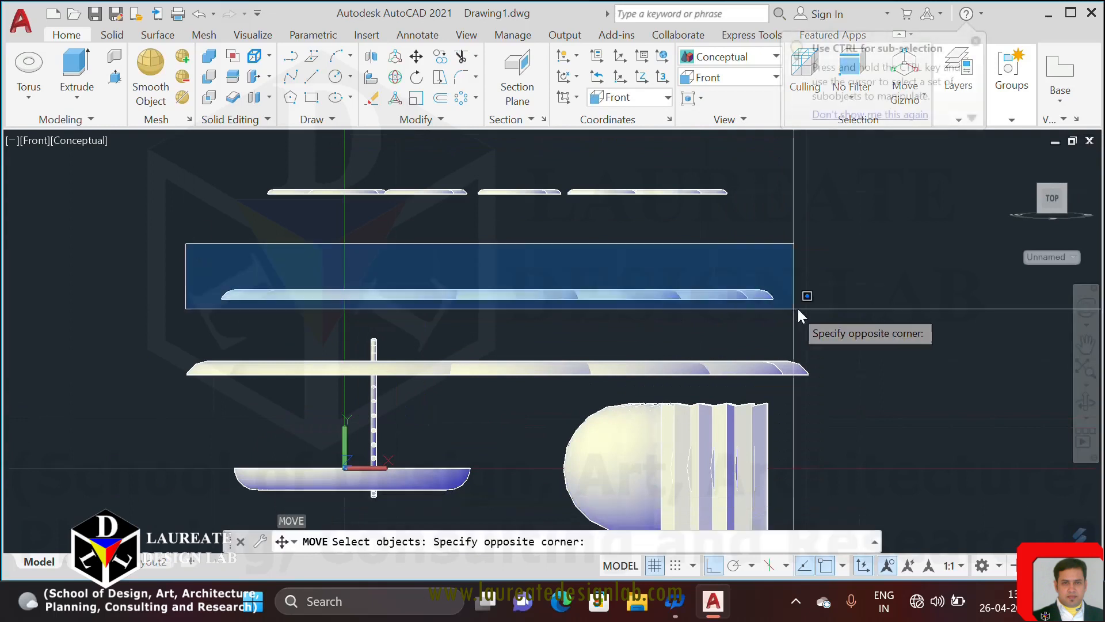
click(806, 299)
key(Return)
middle_drag(792, 285, 473, 340)
click(473, 343)
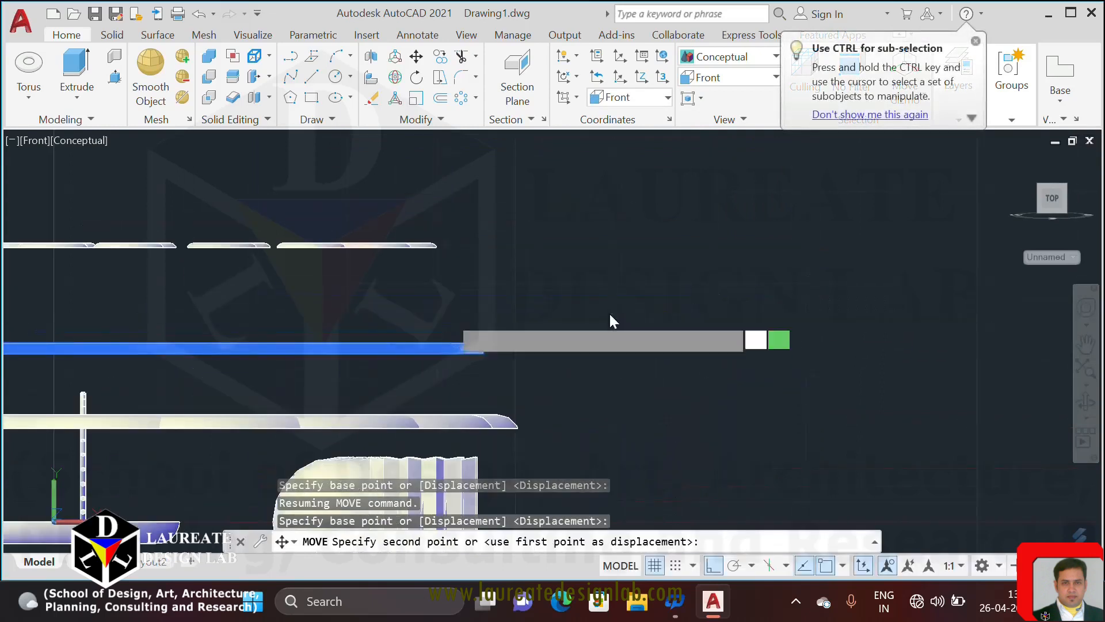
scroll(730, 323, down, 4)
middle_drag(730, 322, 444, 343)
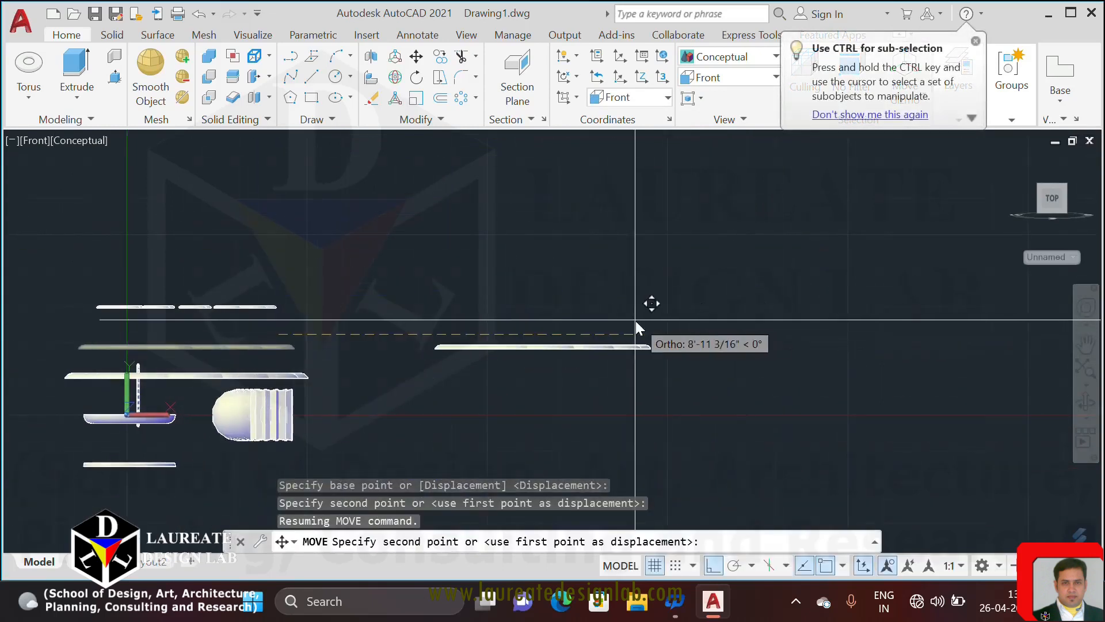
click(737, 320)
key(Escape)
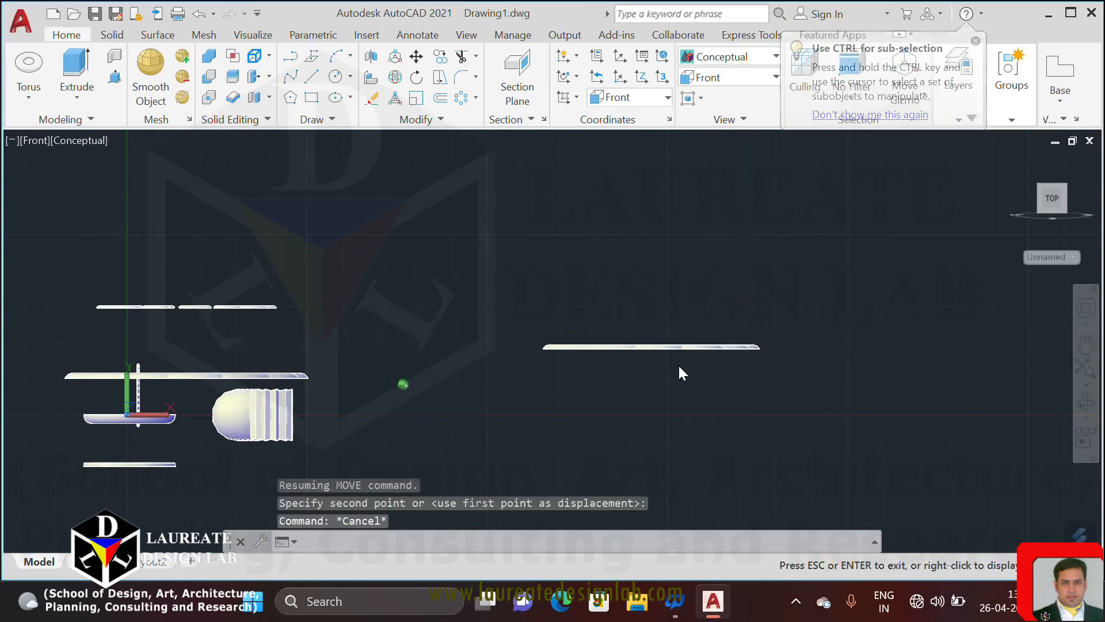
Examine the separated layer of interlocking rings obliquely from above and up close.
shift+middle_drag(681, 370, 673, 397)
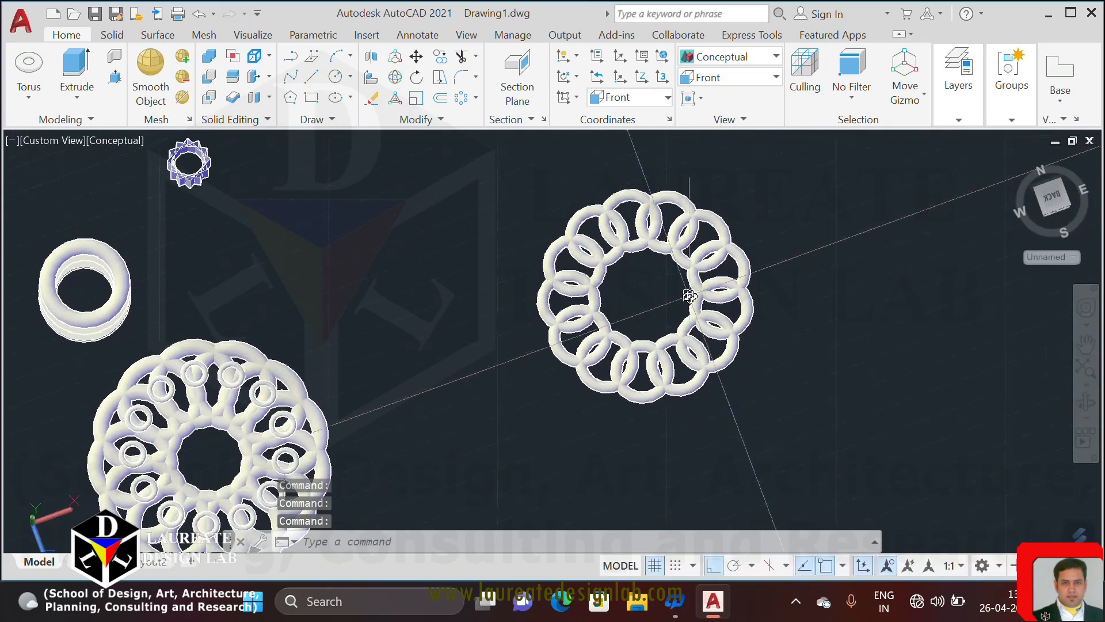
scroll(654, 321, up, 5)
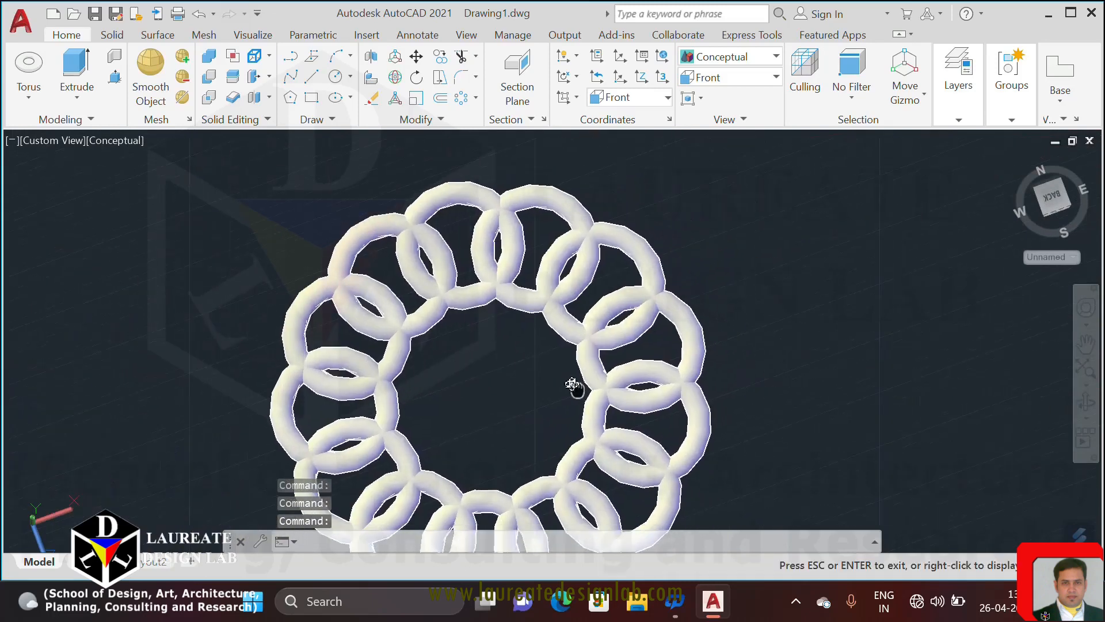
mouse_move(573, 386)
middle_down()
mouse_move(570, 349)
mouse_move(595, 347)
mouse_move(587, 385)
middle_up()
key(Escape)
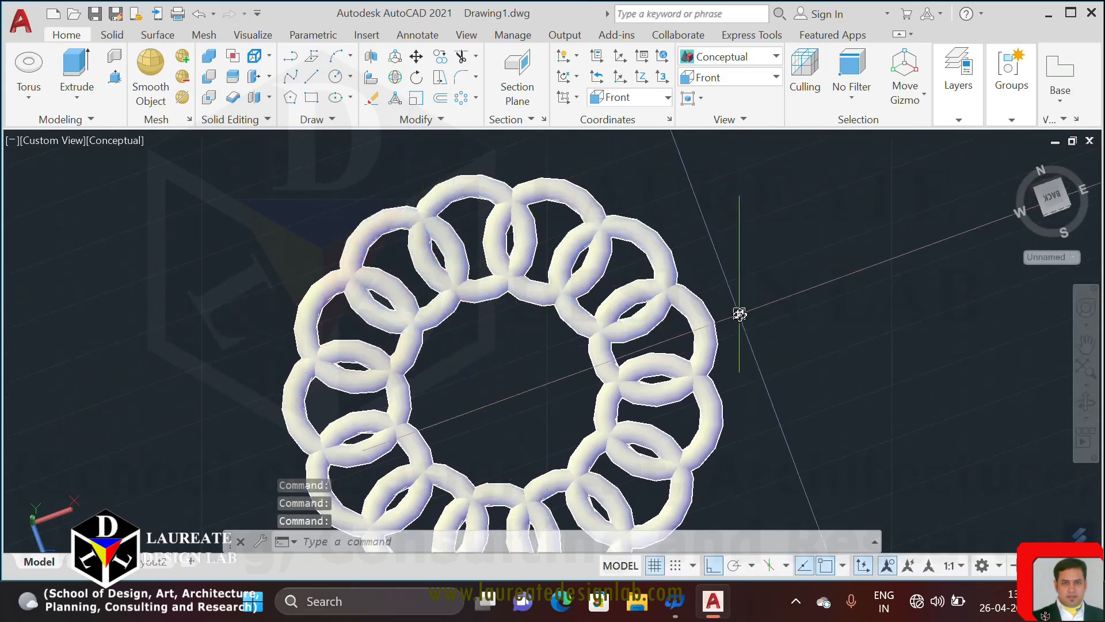
scroll(485, 324, down, 2)
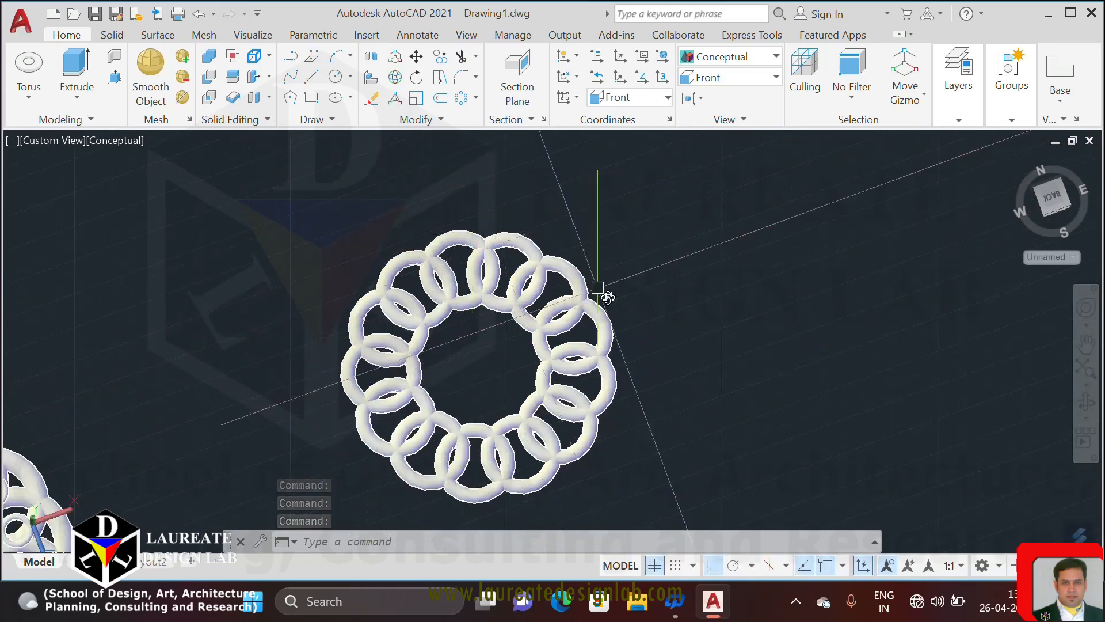
Inspect how the rings of the separated layer overlap, both face-on and at a low tilt, along the whole circle.
scroll(486, 456, up, 4)
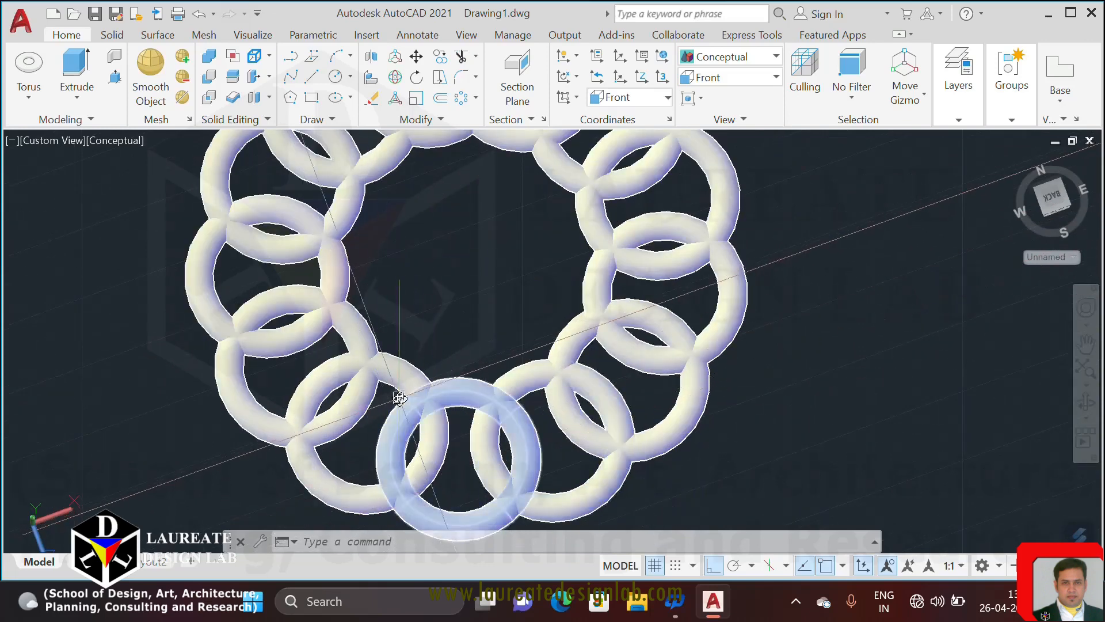
scroll(309, 354, up, 2)
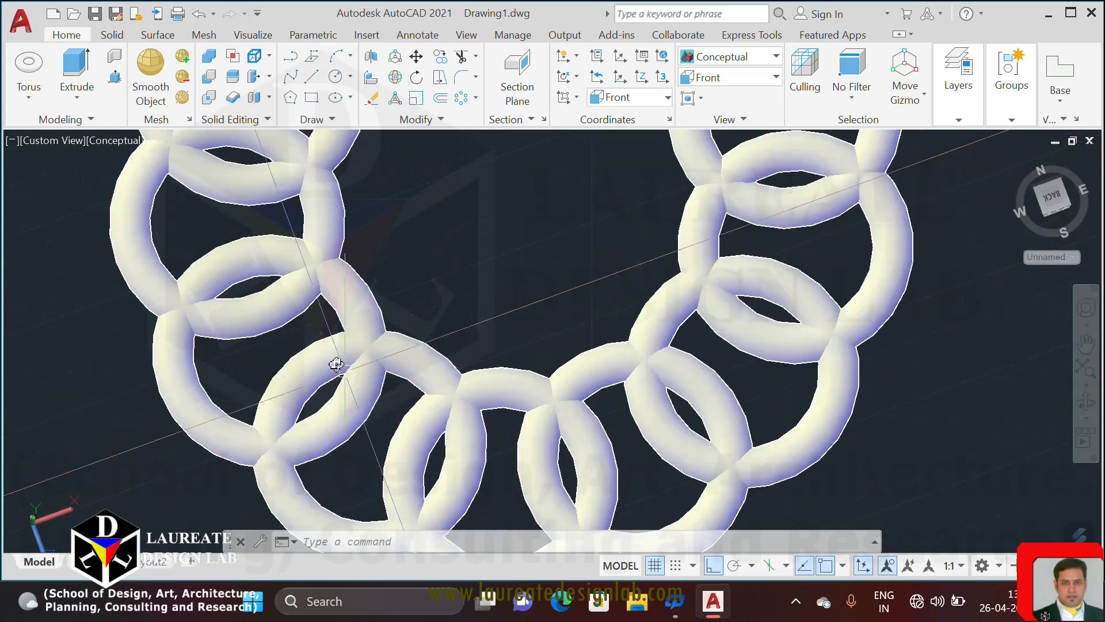
middle_drag(285, 208, 291, 358)
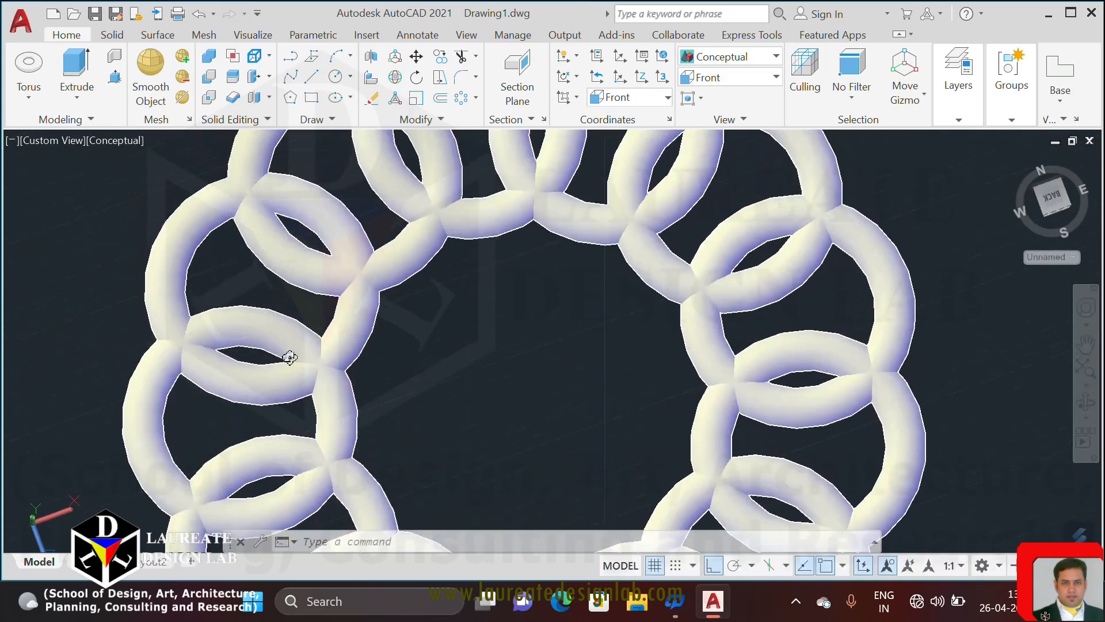
scroll(297, 338, up, 2)
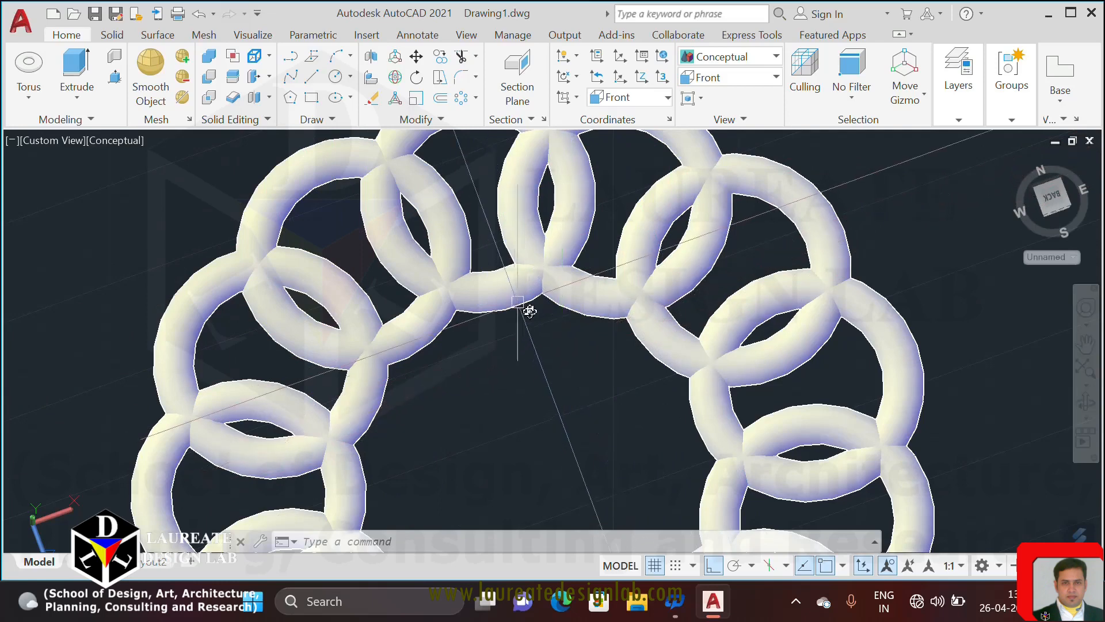
scroll(529, 310, down, 3)
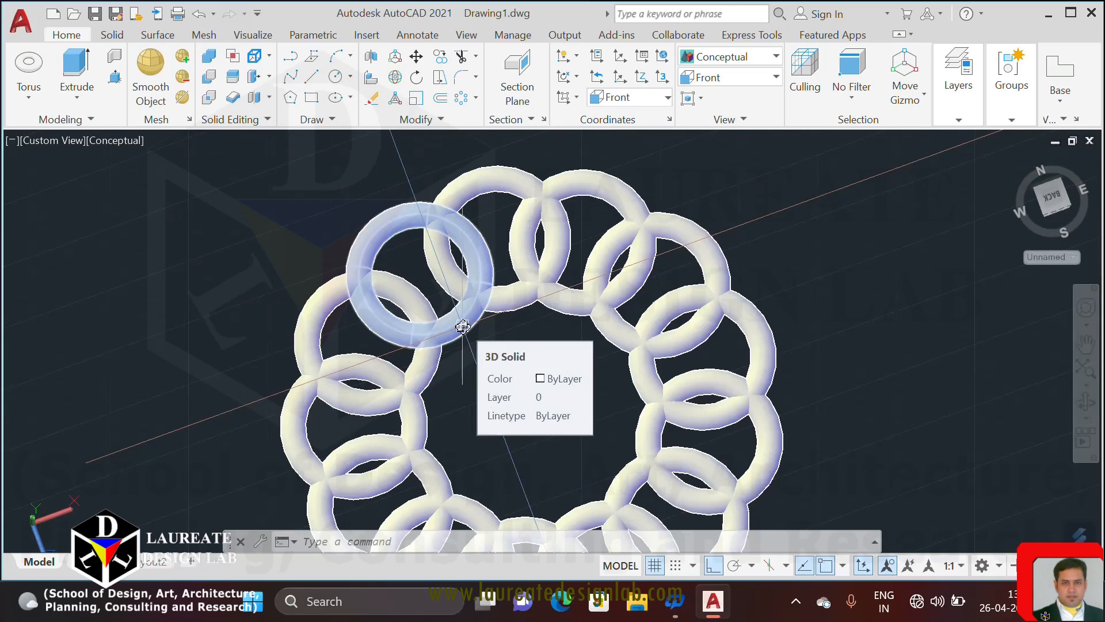
scroll(616, 353, down, 5)
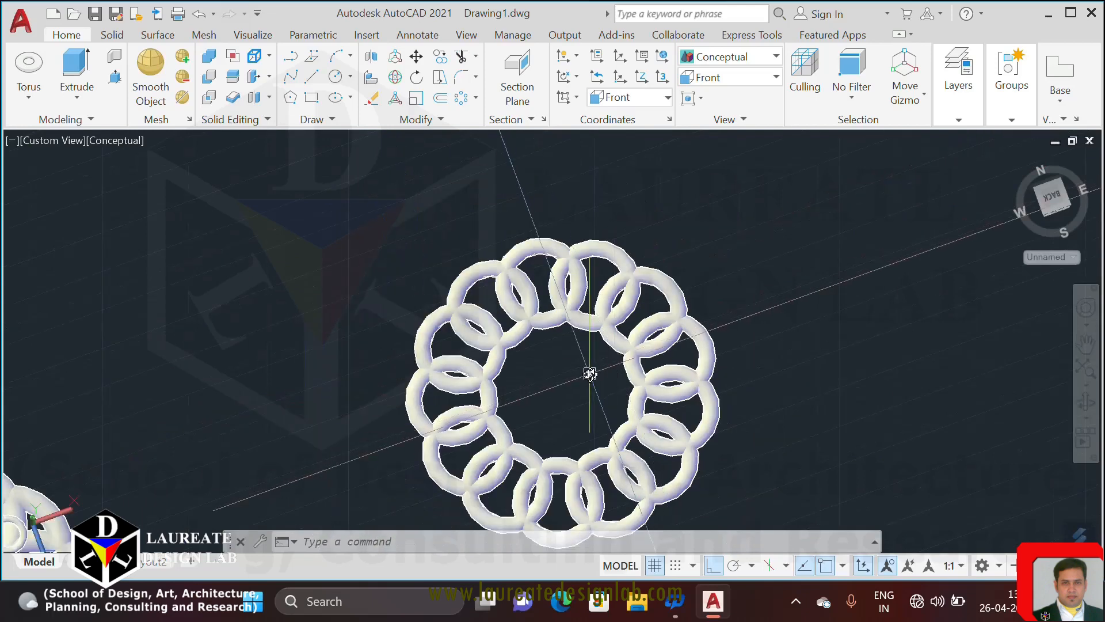
shift+middle_drag(587, 375, 599, 316)
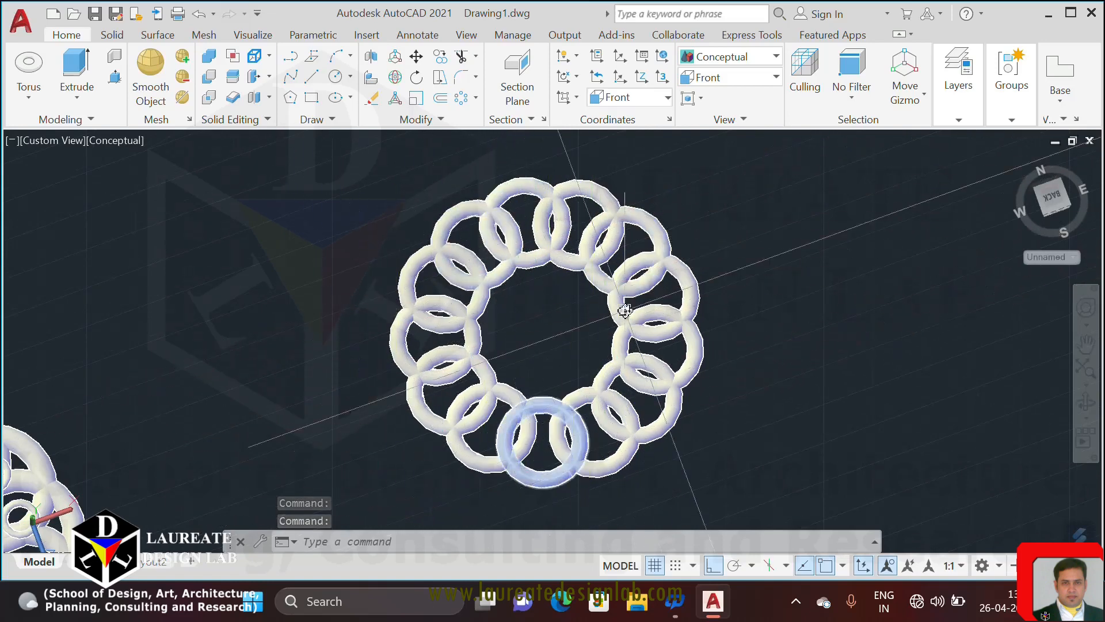
shift+middle_drag(597, 423, 573, 333)
scroll(651, 342, up, 6)
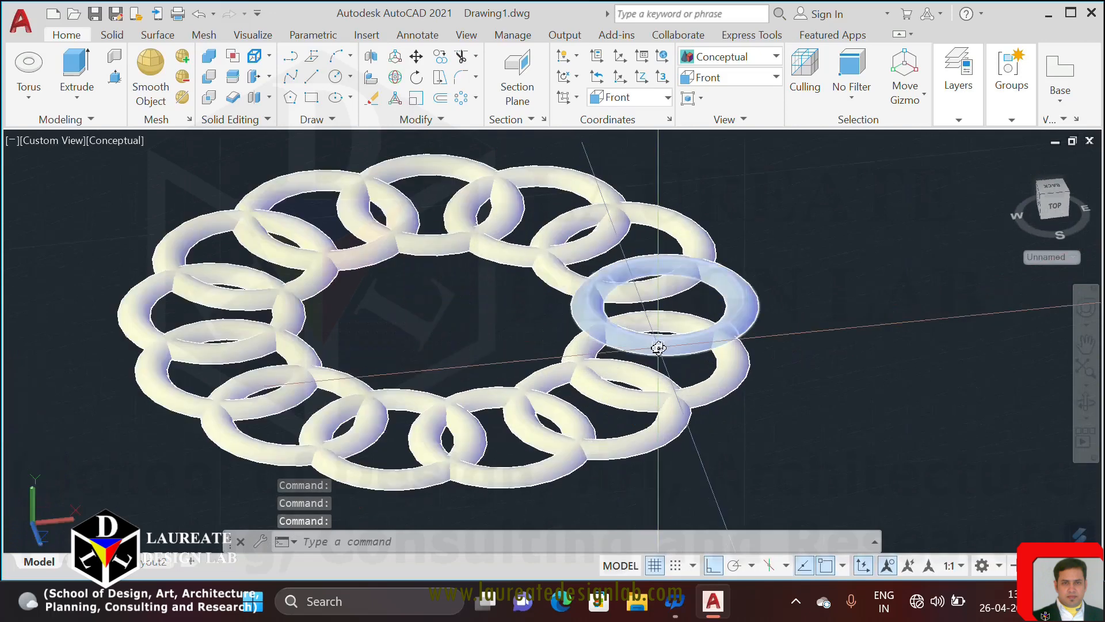
mouse_move(661, 375)
middle_down()
mouse_move(647, 330)
mouse_move(656, 364)
middle_up()
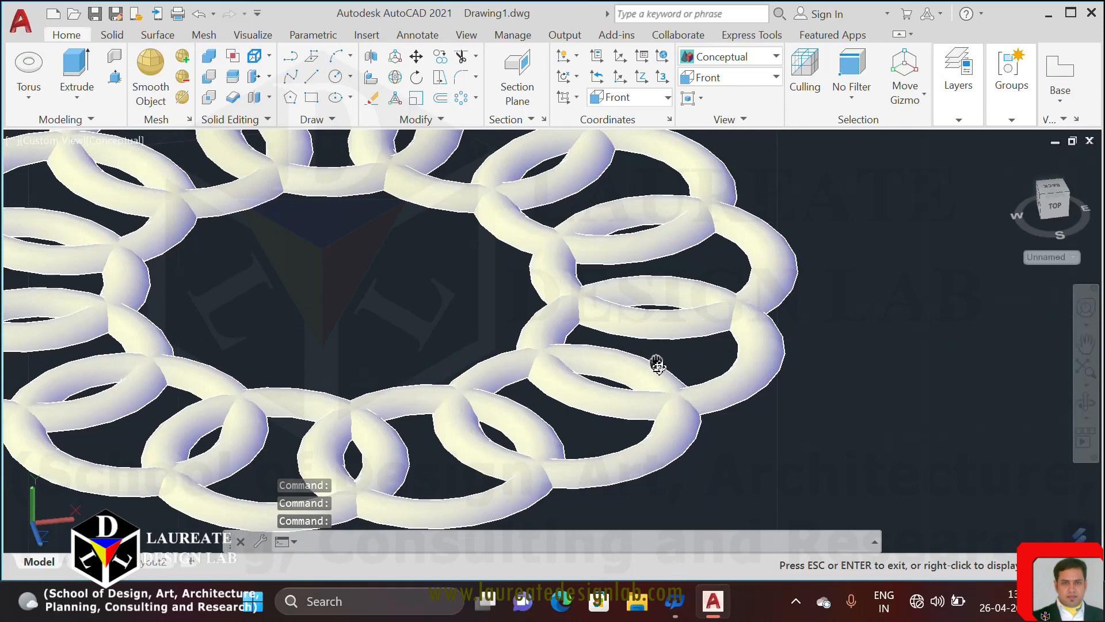
middle_drag(656, 364, 657, 390)
scroll(688, 385, down, 6)
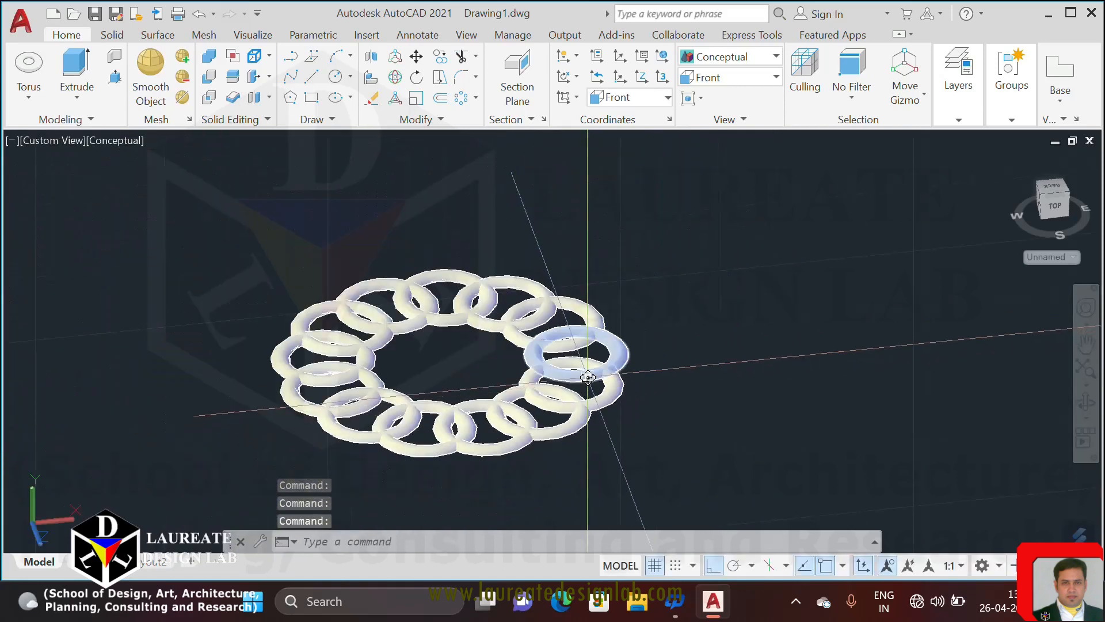
key(Escape)
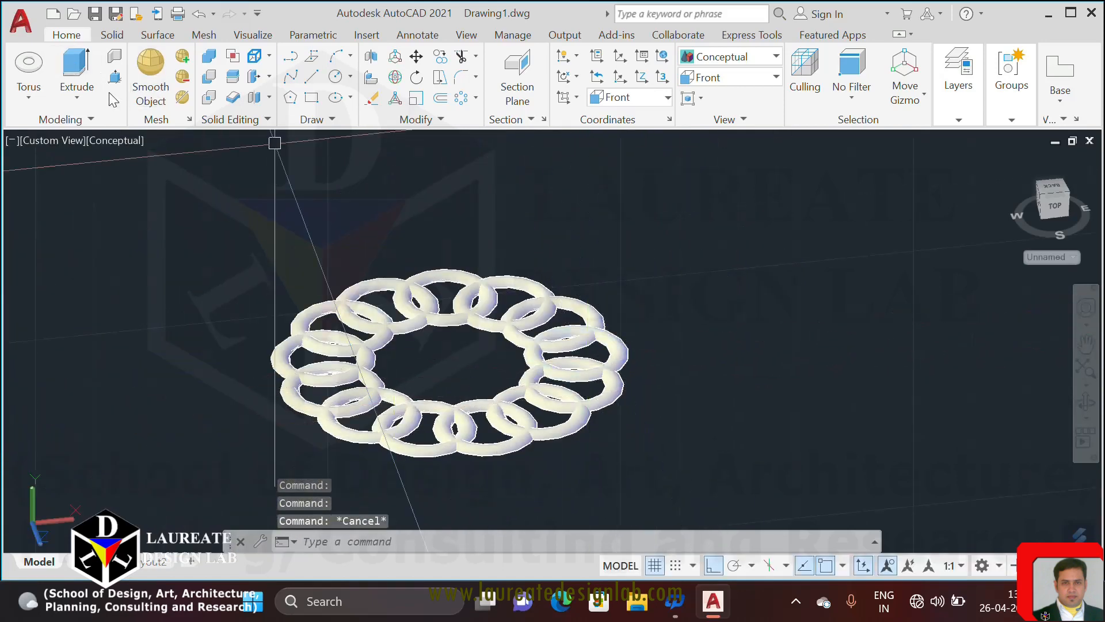
click(40, 101)
click(34, 56)
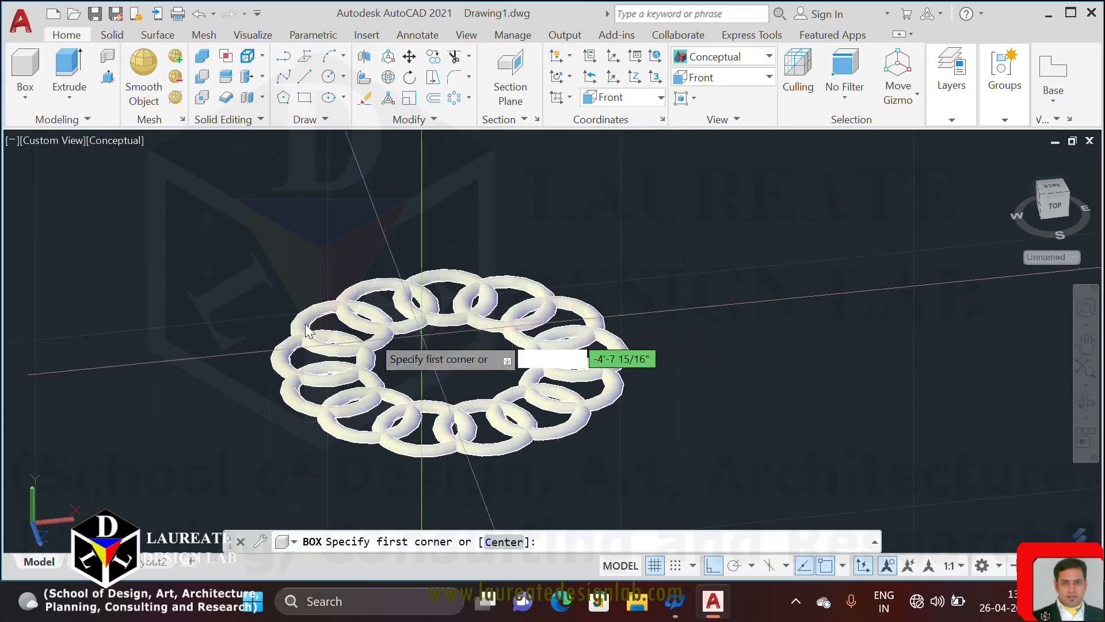
scroll(271, 277, down, 3)
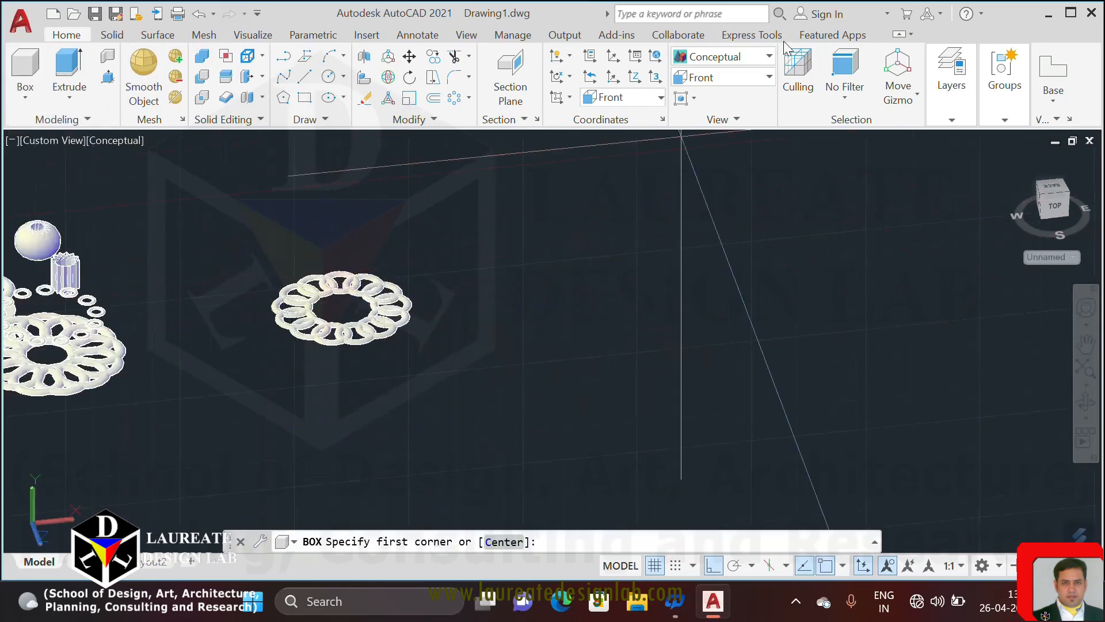
key(Escape)
Draw a flat rectangular box about 8'-4" along Y around the separated ring layer in the Top view, and tilt the view to see its thickness.
click(721, 78)
click(714, 91)
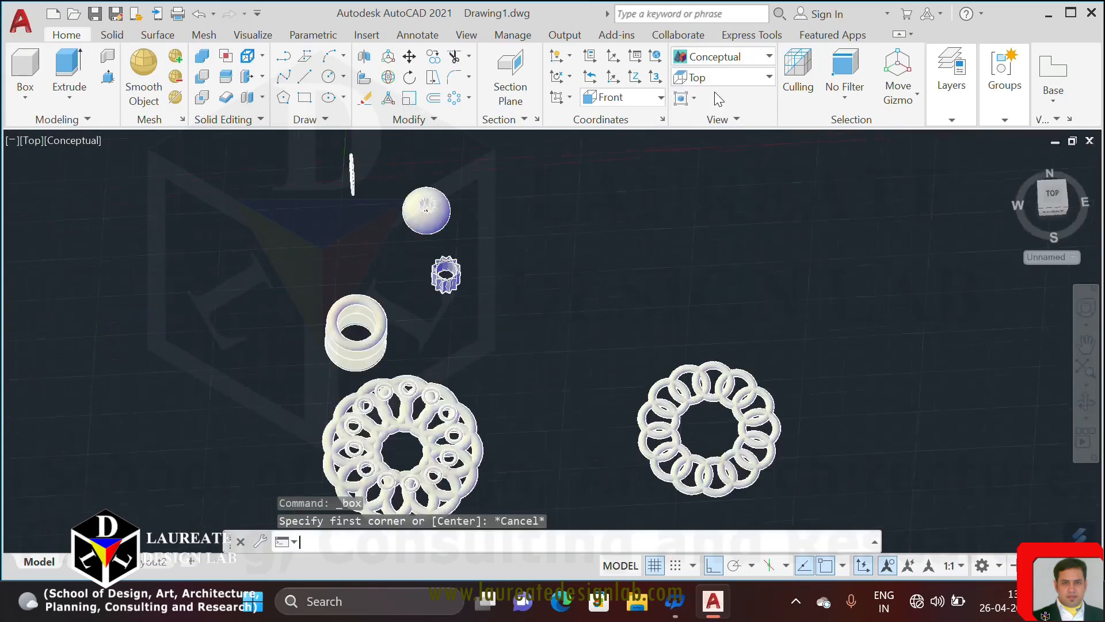
click(27, 68)
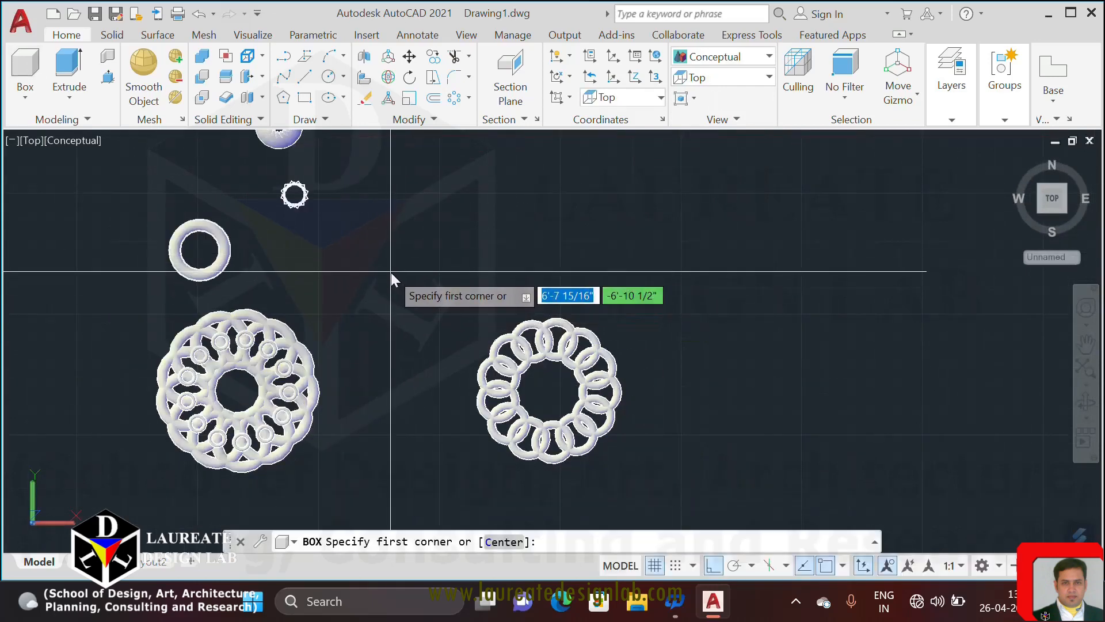
click(416, 256)
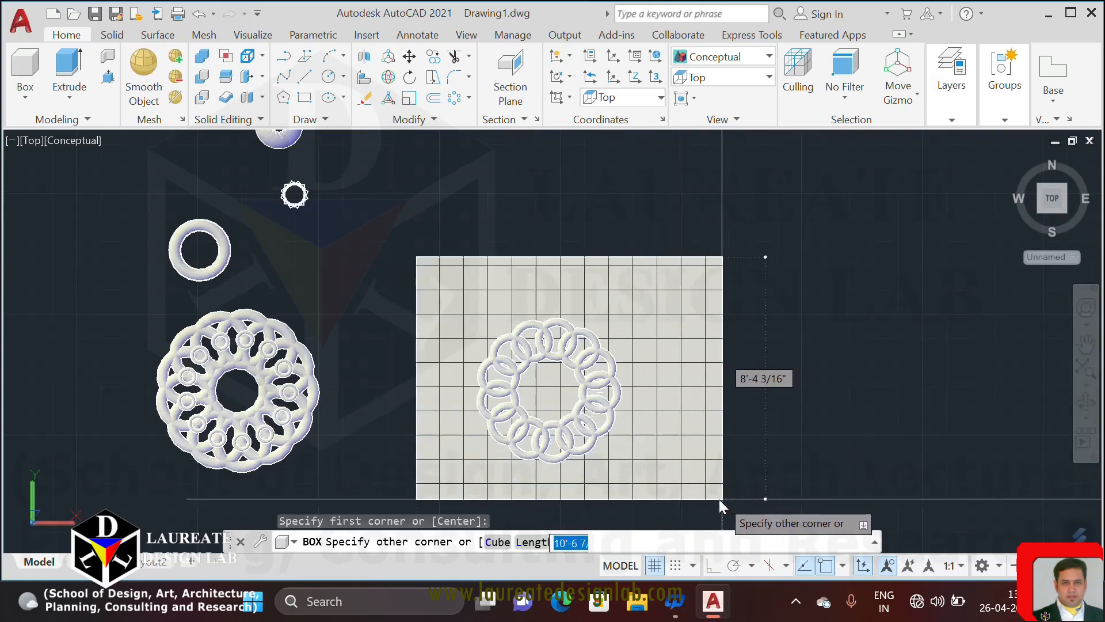
click(683, 499)
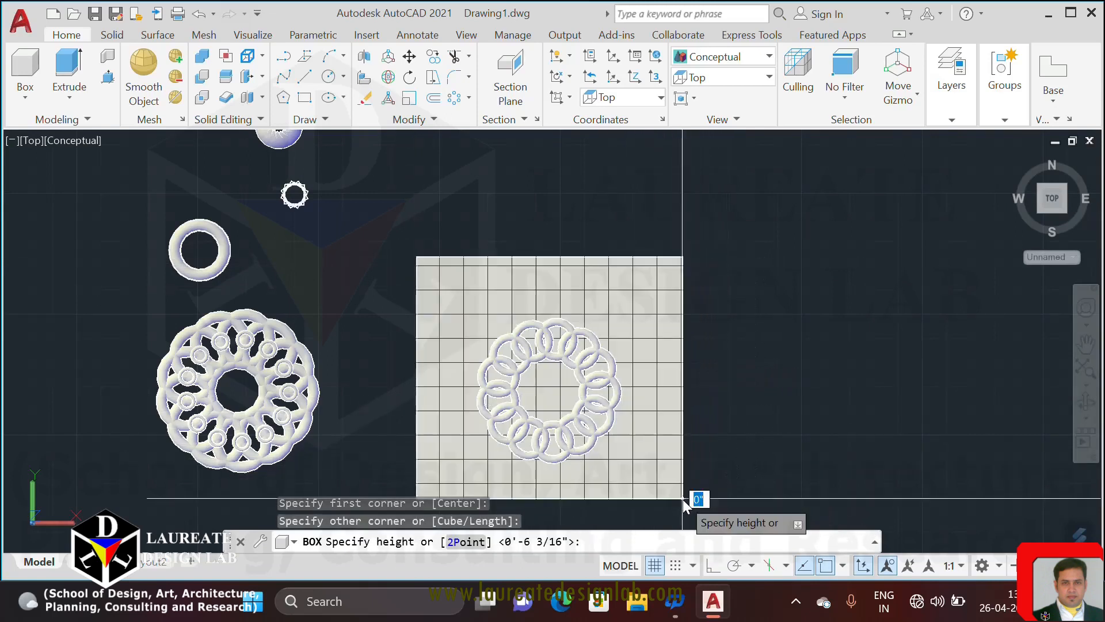
key(Escape)
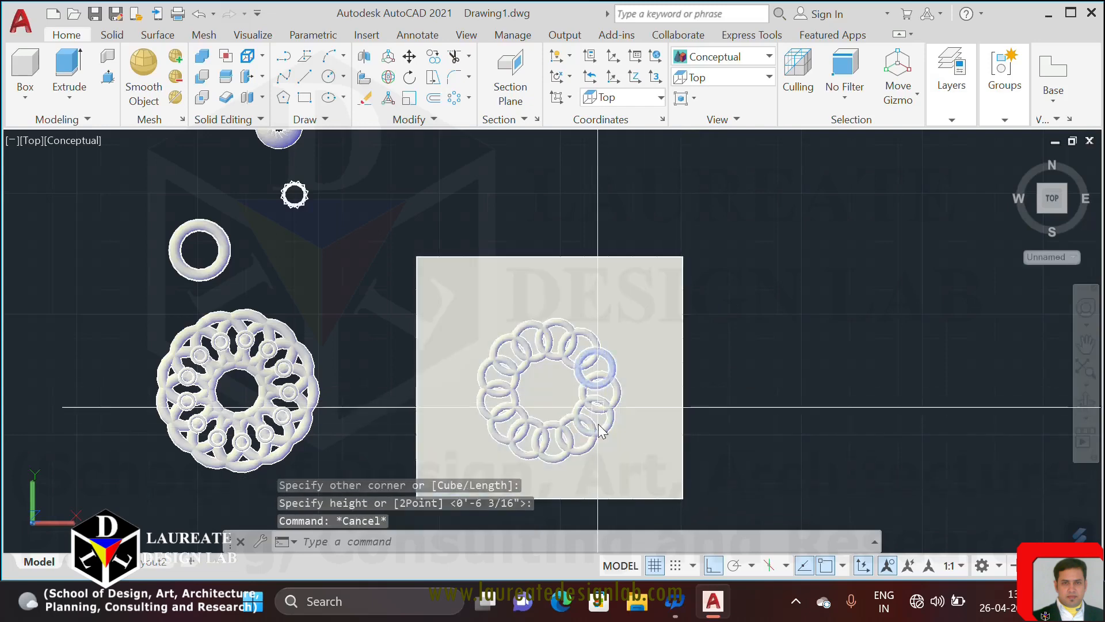
shift+middle_drag(604, 432, 608, 368)
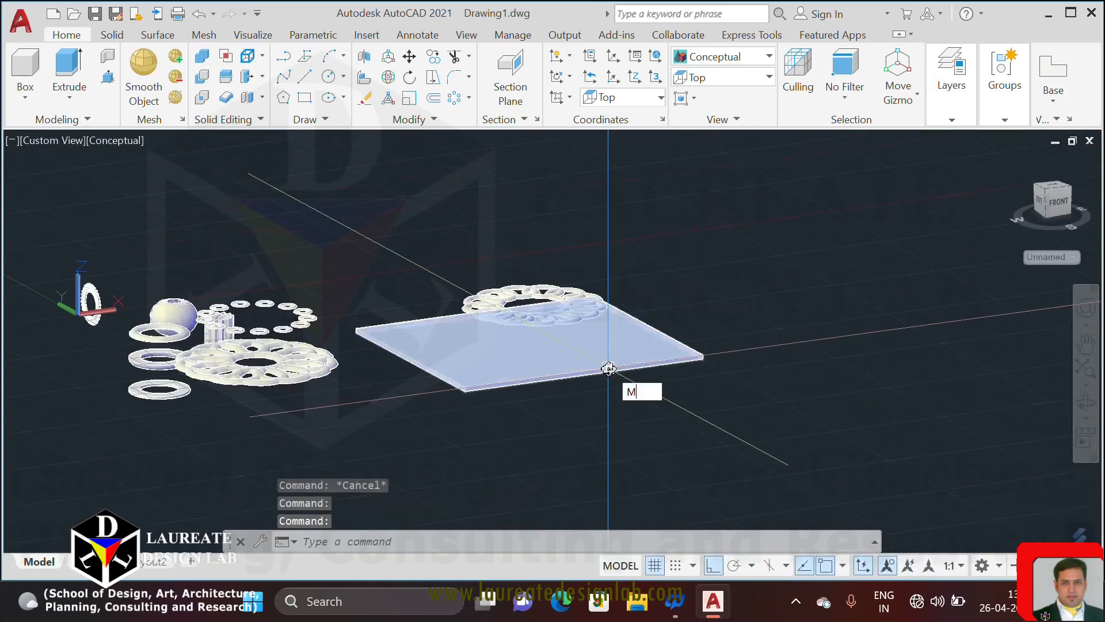
key(Return)
scroll(608, 368, up, 4)
click(608, 367)
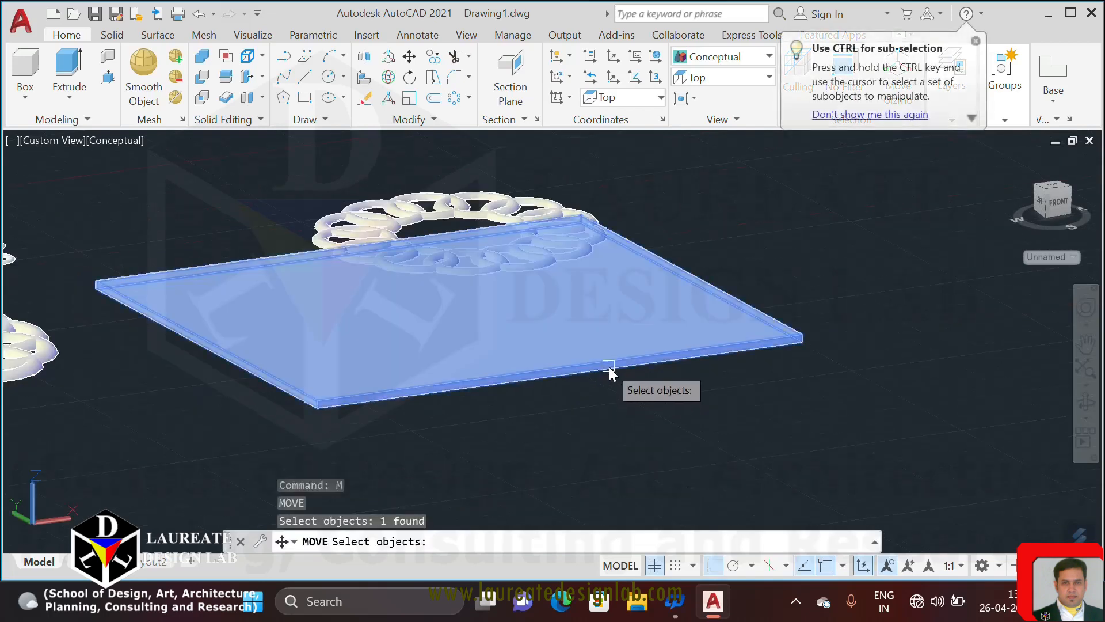
key(Escape)
click(107, 82)
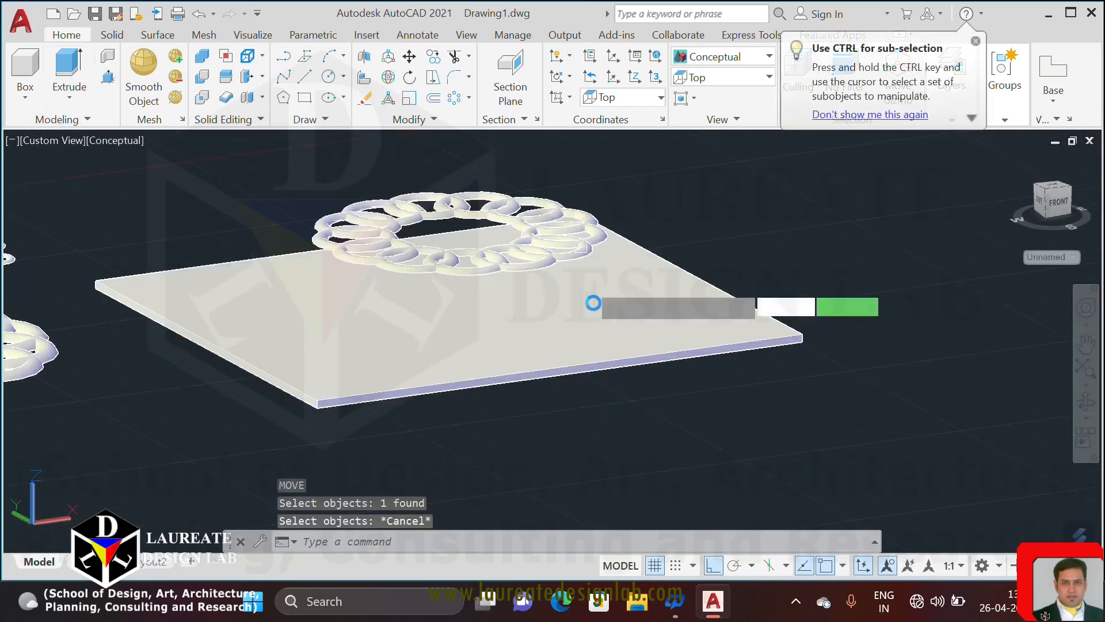
scroll(464, 331, up, 2)
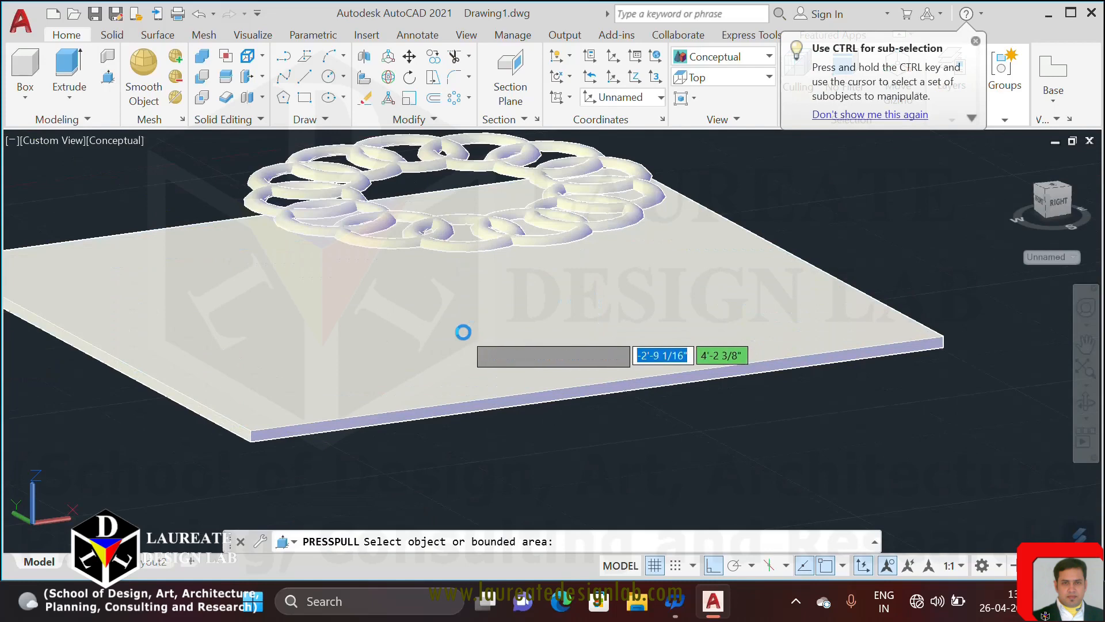
click(461, 332)
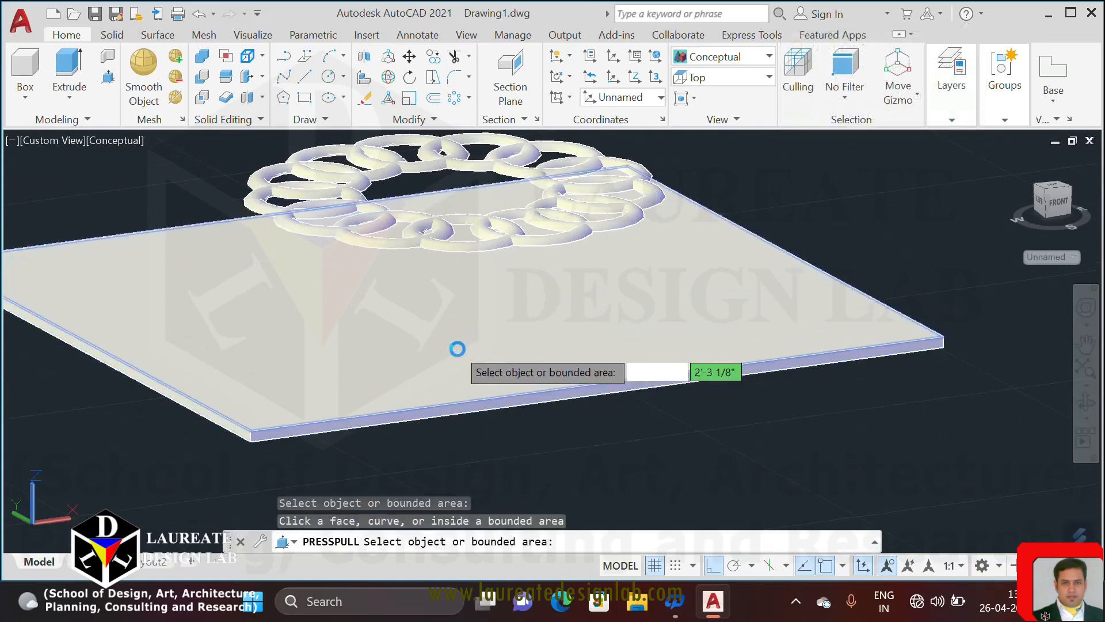
key(Return)
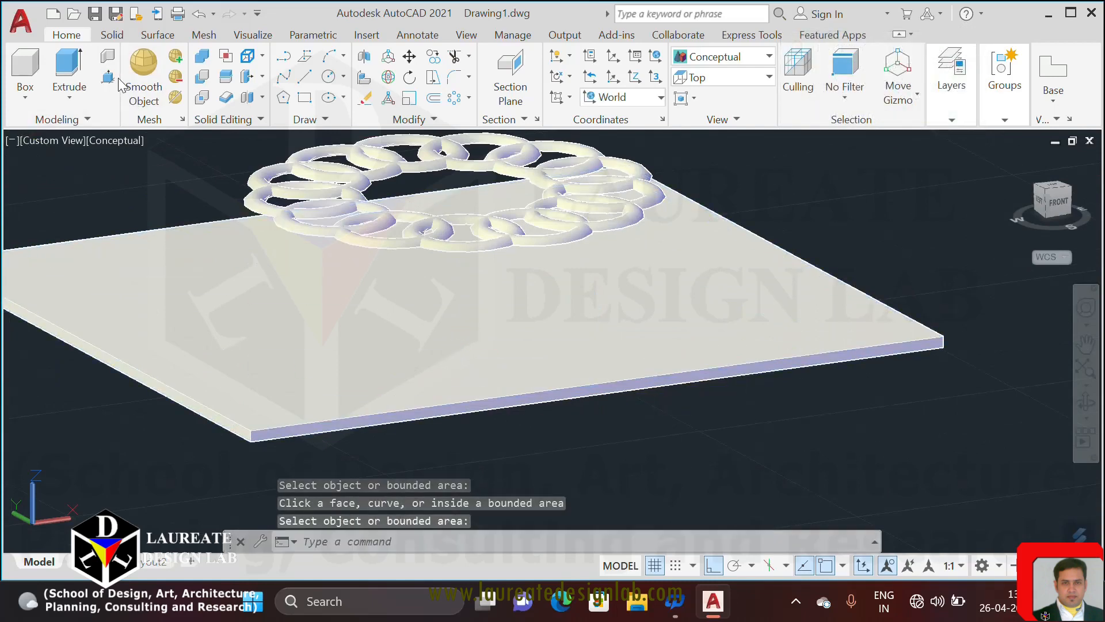
Presspull the plate's top face downward by about 9/16" with object snap turned off.
click(109, 79)
click(370, 351)
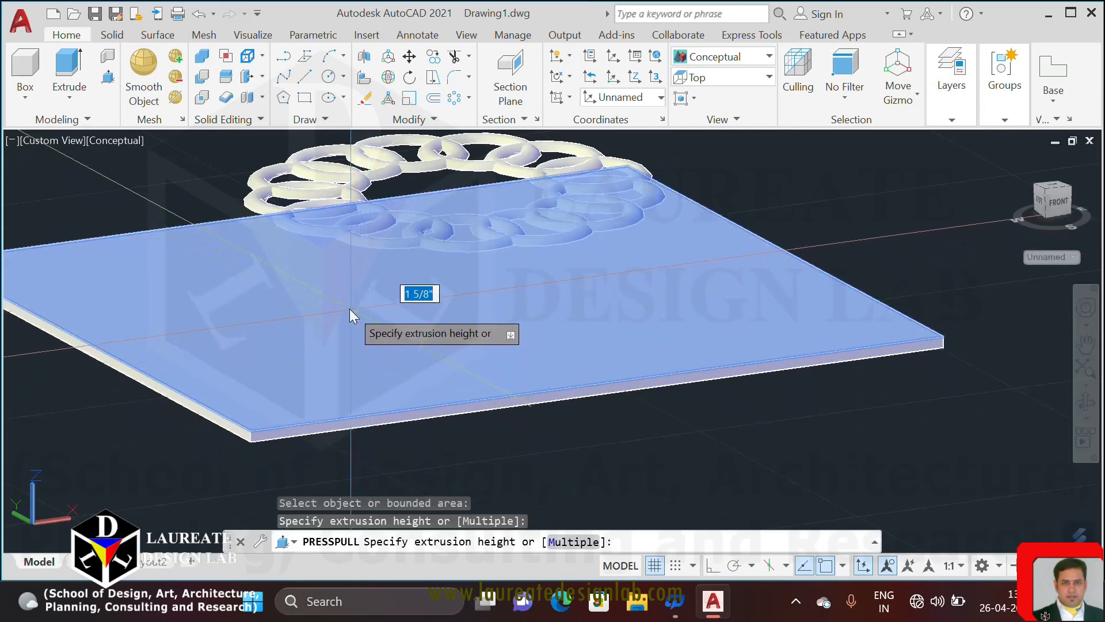
click(827, 566)
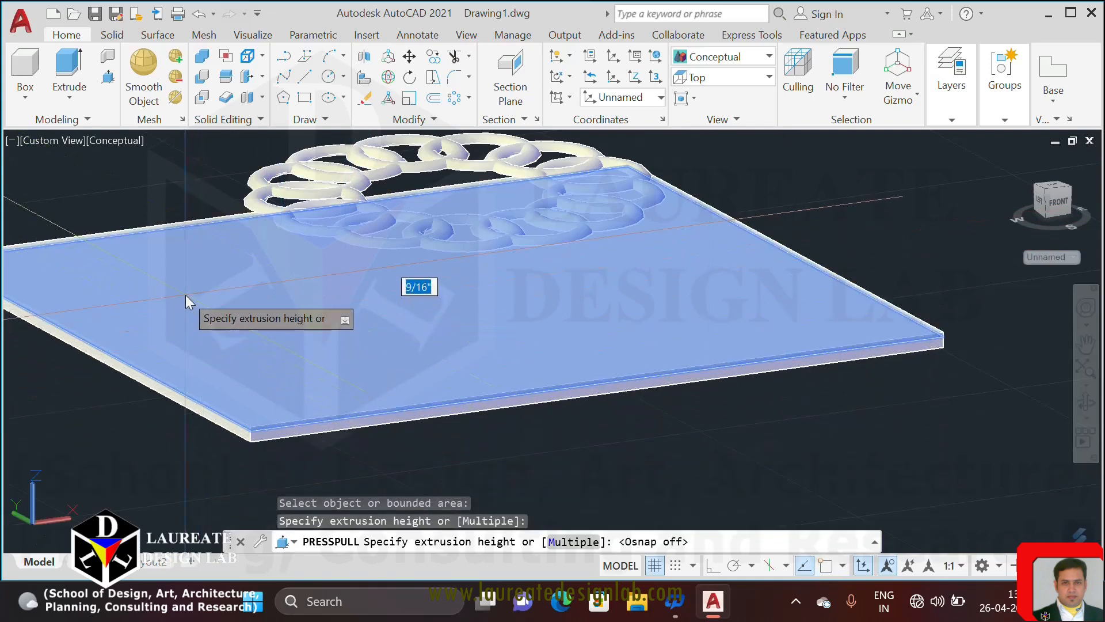
click(184, 303)
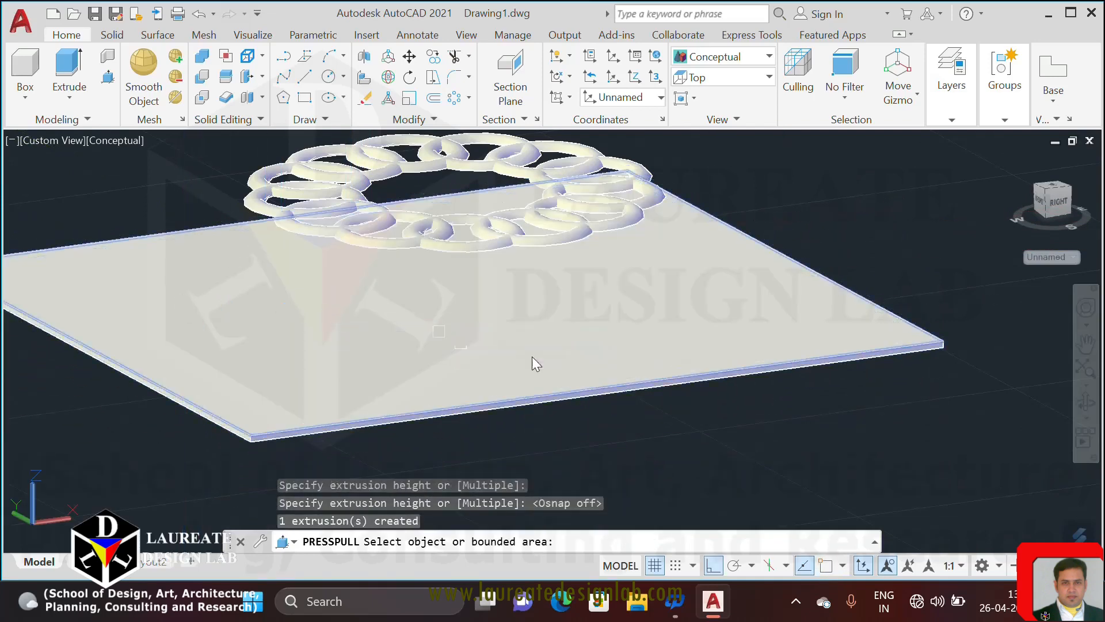
Thin the plate further by pressing its top face down about 11/16".
scroll(300, 369, up, 5)
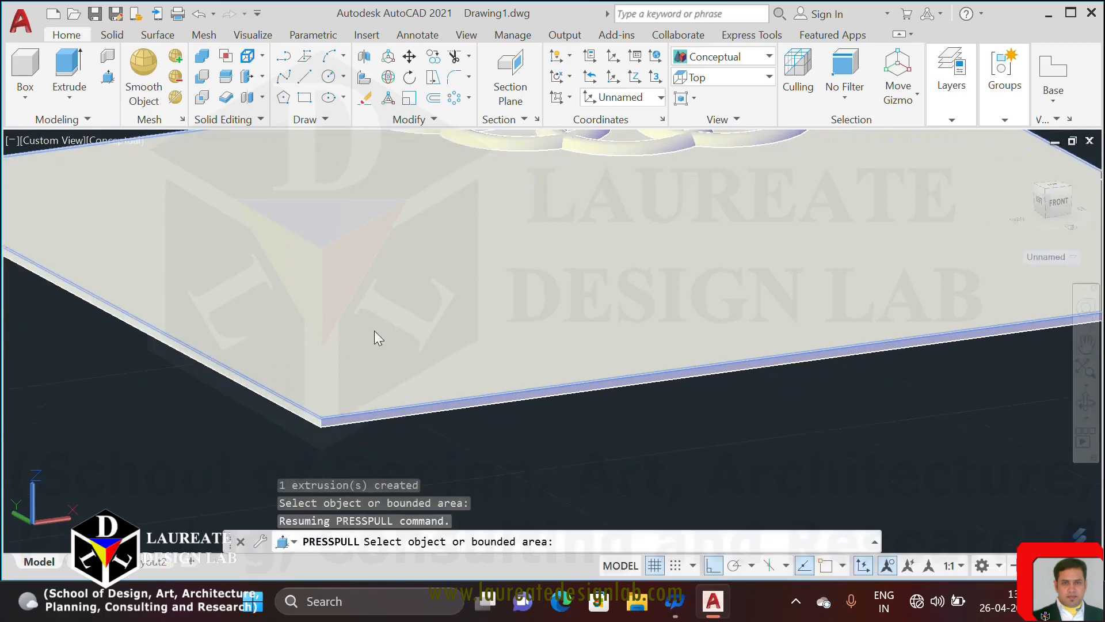
click(304, 330)
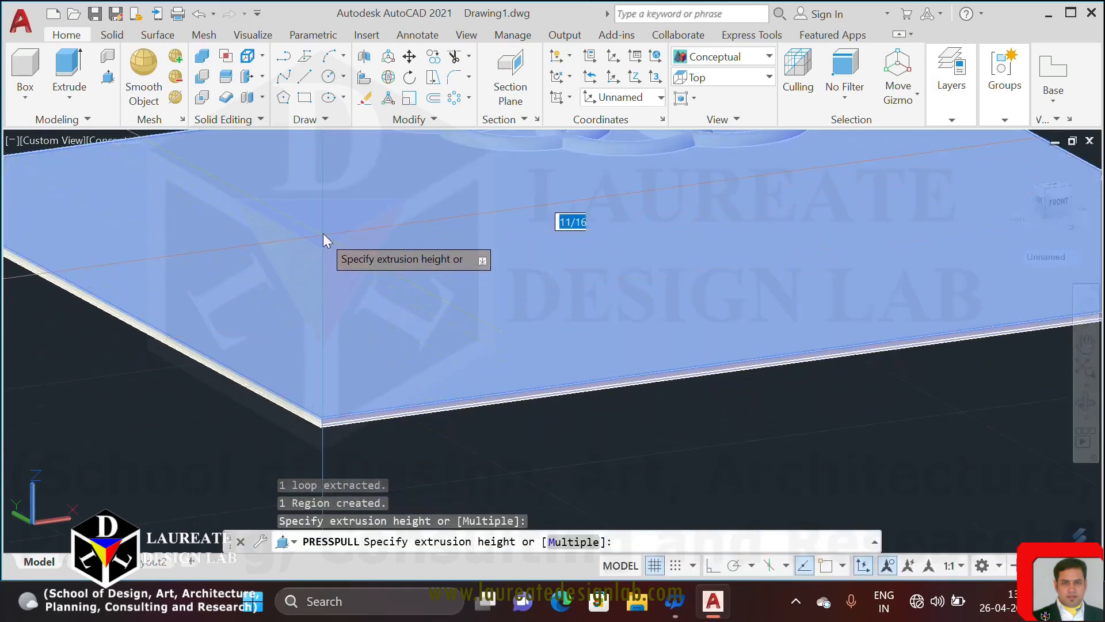
click(323, 232)
scroll(543, 395, down, 5)
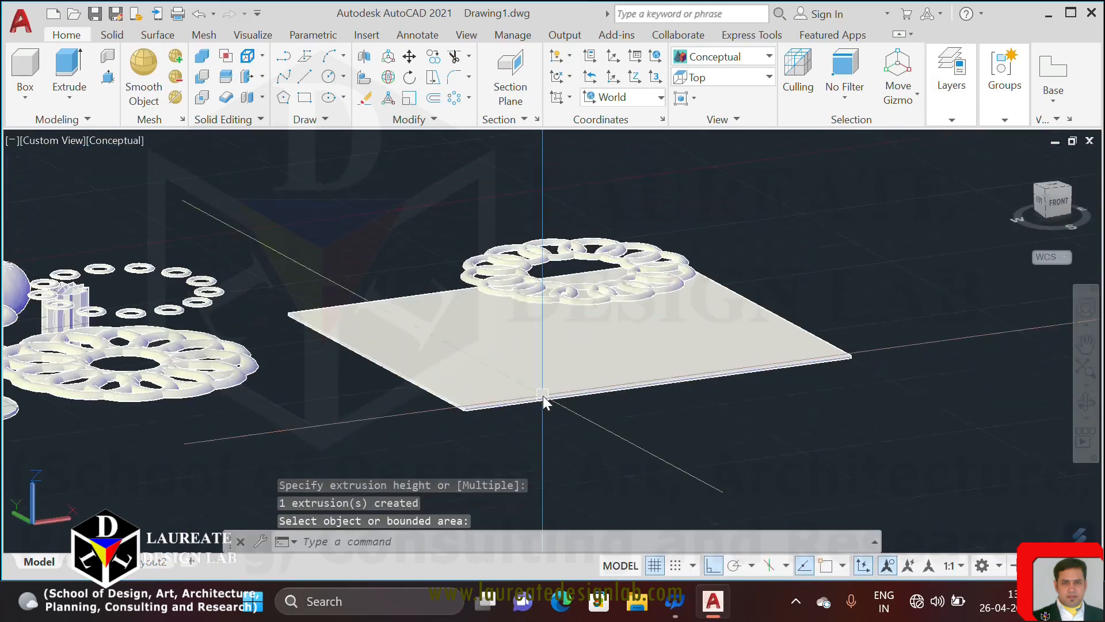
Presspull the plate's top face by a slight amount to trim its thickness.
middle_drag(596, 364, 517, 385)
scroll(516, 385, up, 2)
middle_drag(651, 307, 650, 311)
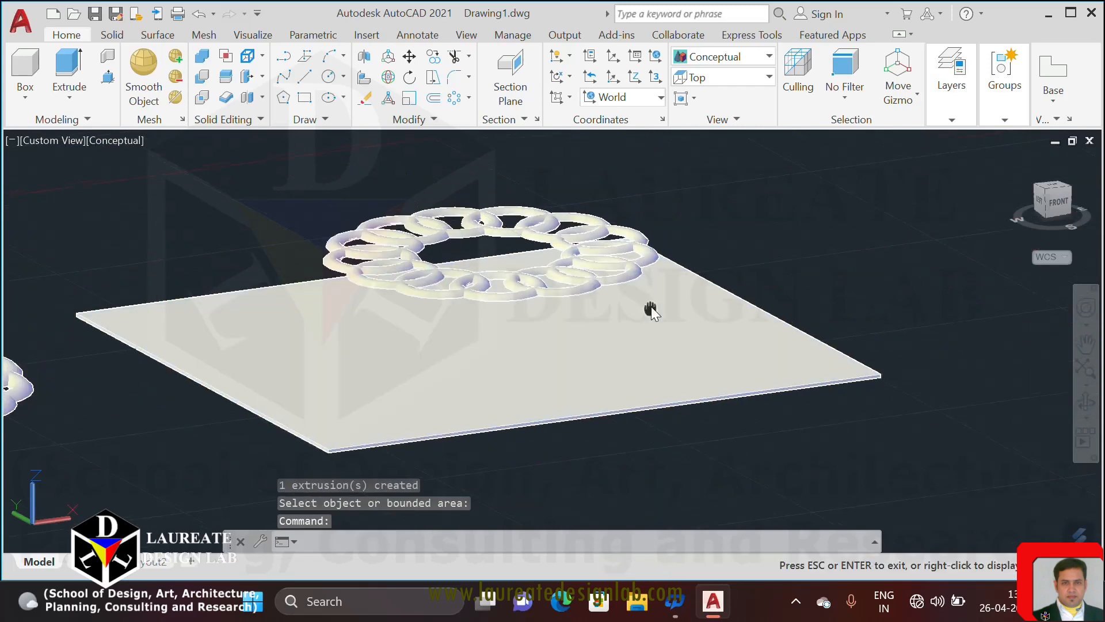
scroll(649, 402, up, 8)
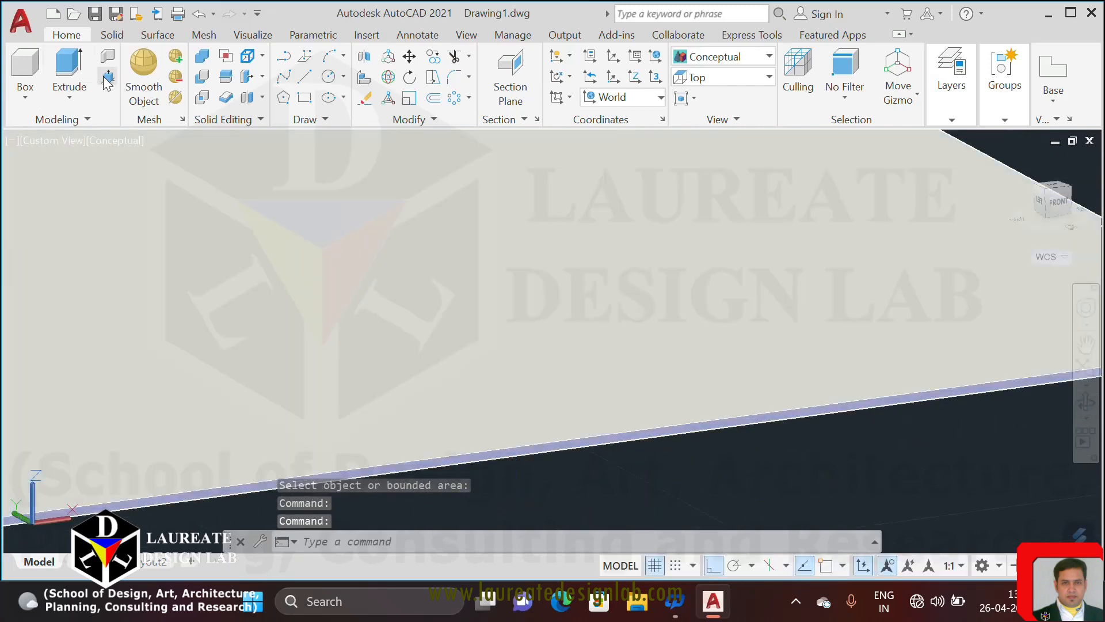
click(107, 76)
scroll(449, 374, down, 4)
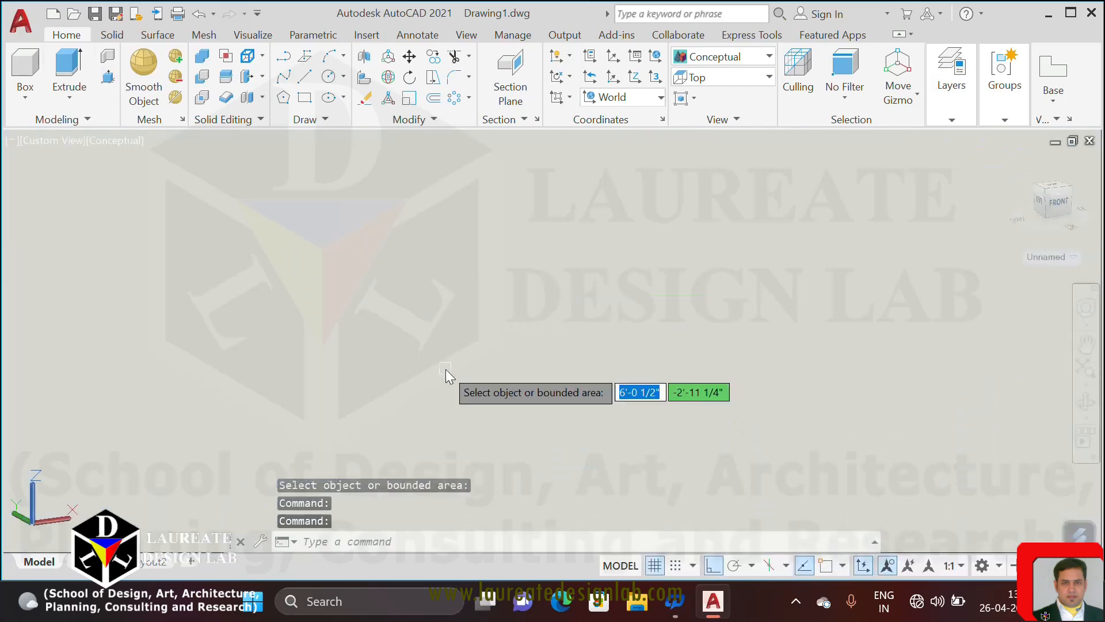
middle_drag(497, 379, 482, 335)
scroll(507, 352, down, 3)
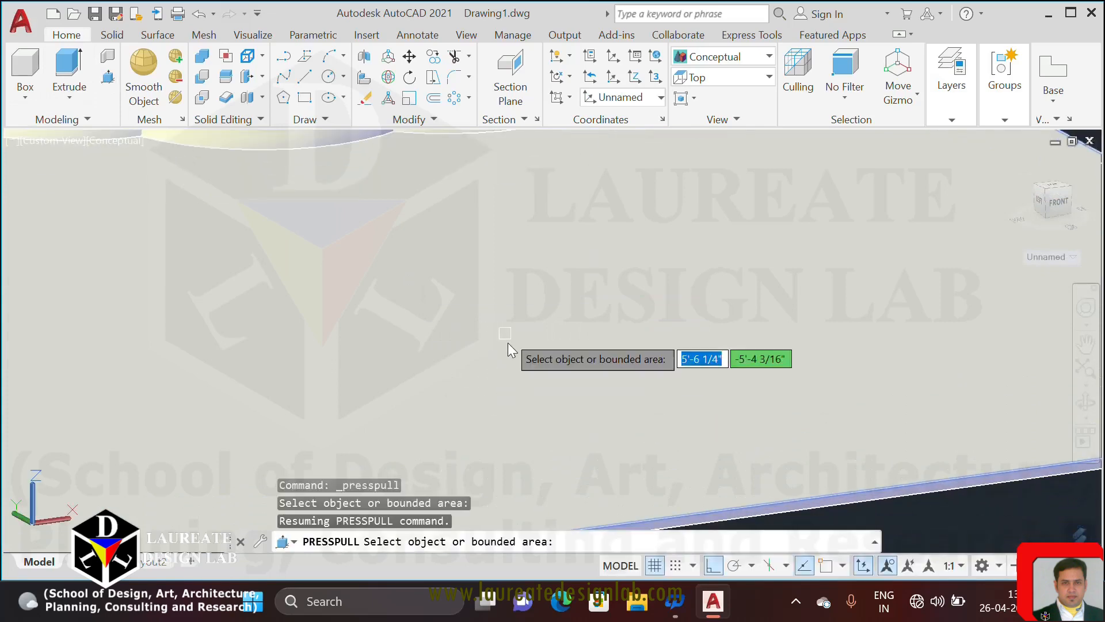
click(507, 352)
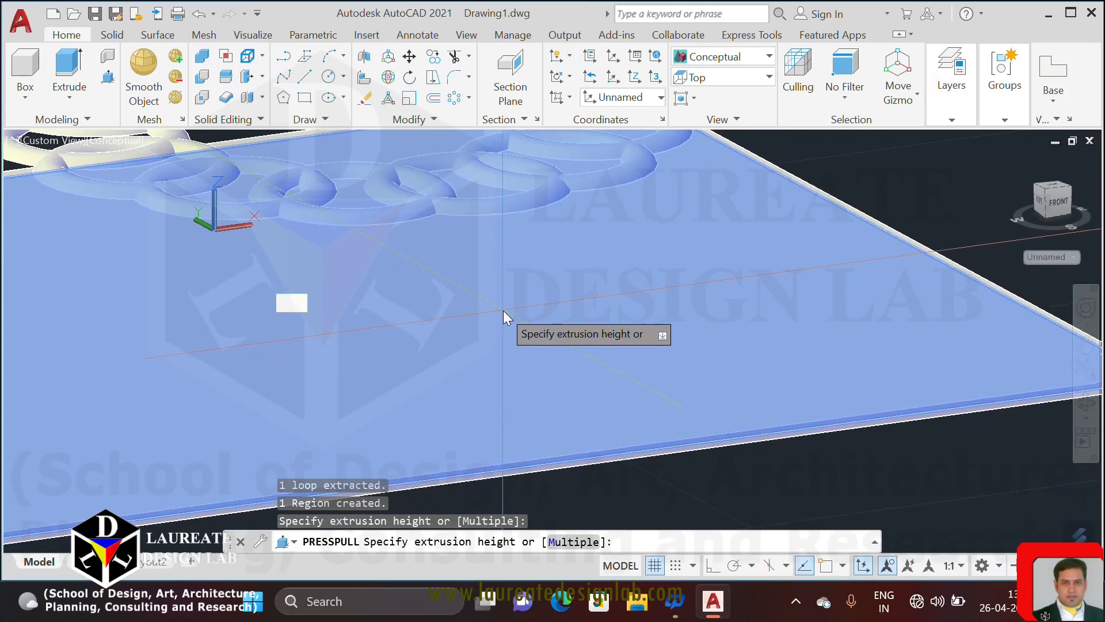
key(Return)
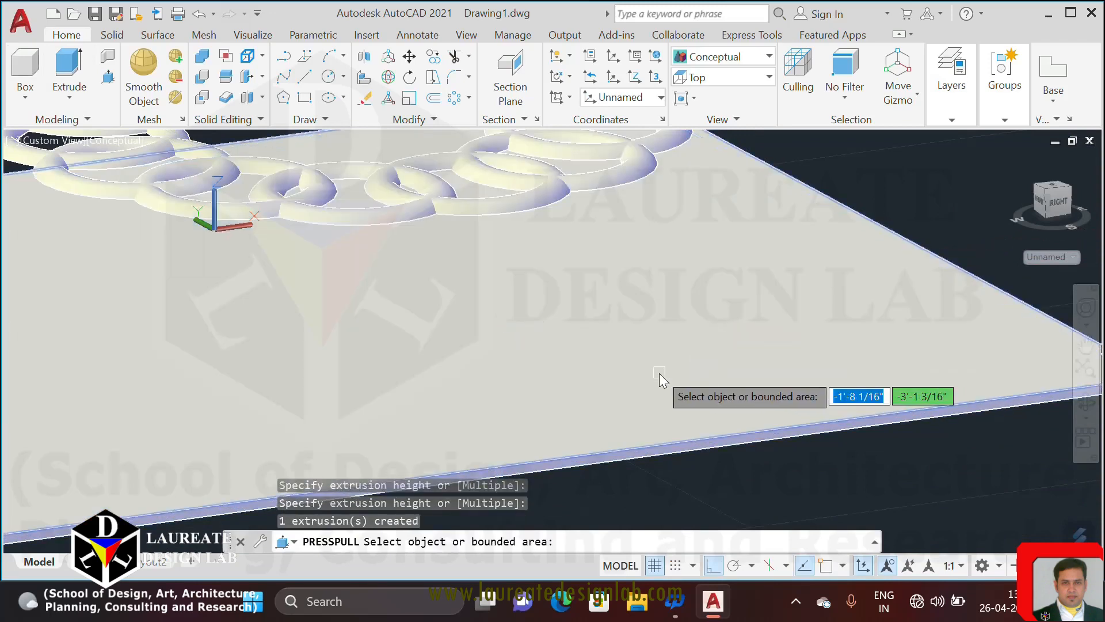
Press the plate's large face in once more, reducing the plate to a very thin sheet.
click(658, 373)
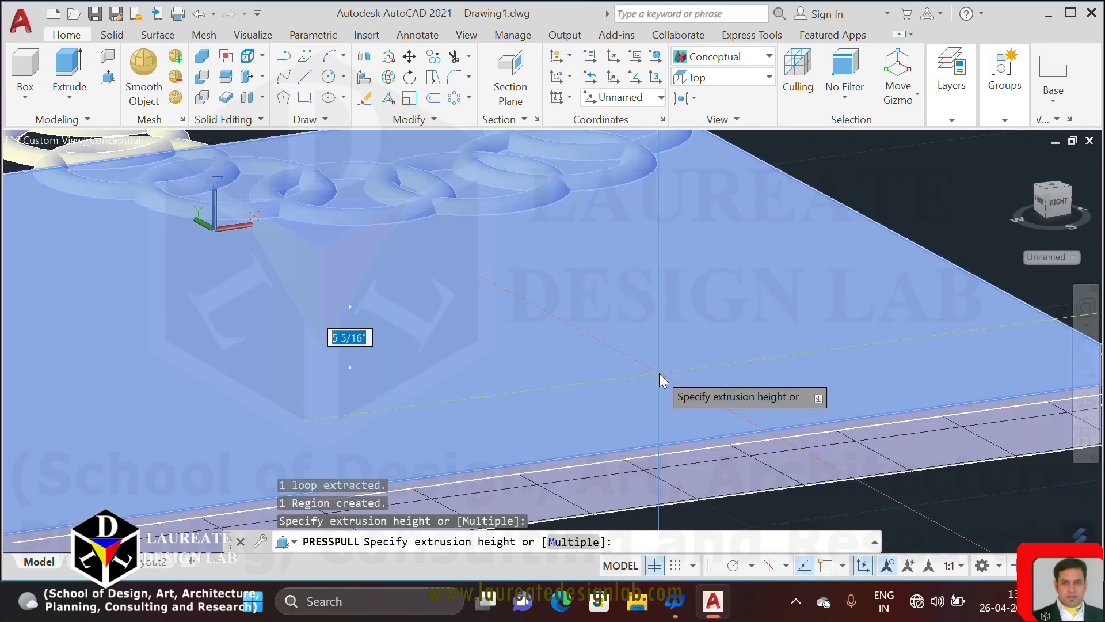
click(660, 319)
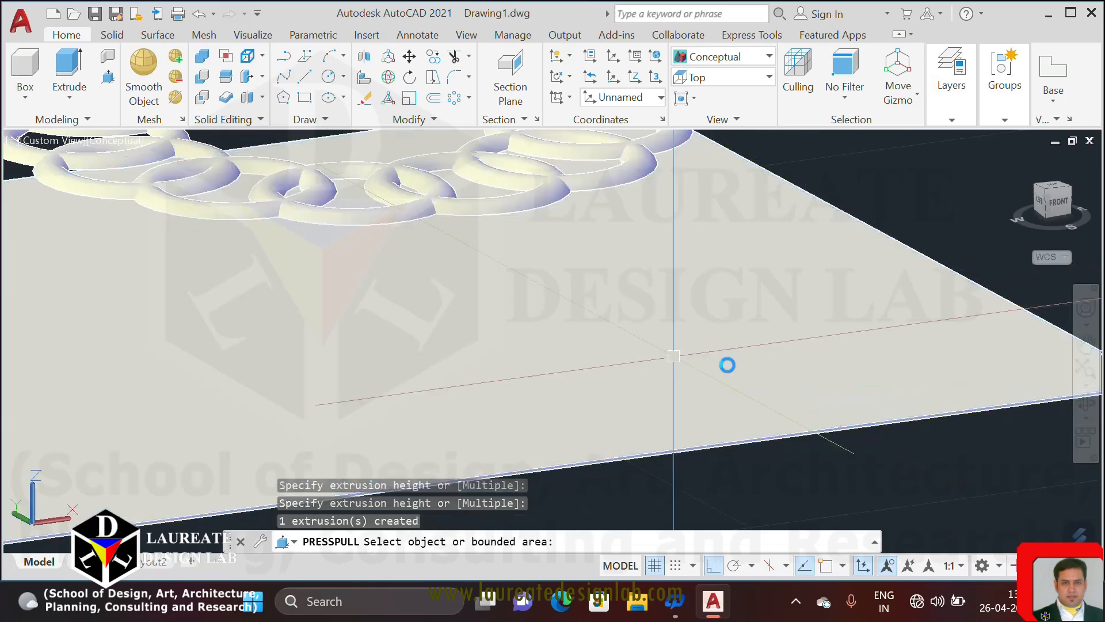
key(Return)
scroll(677, 358, down, 5)
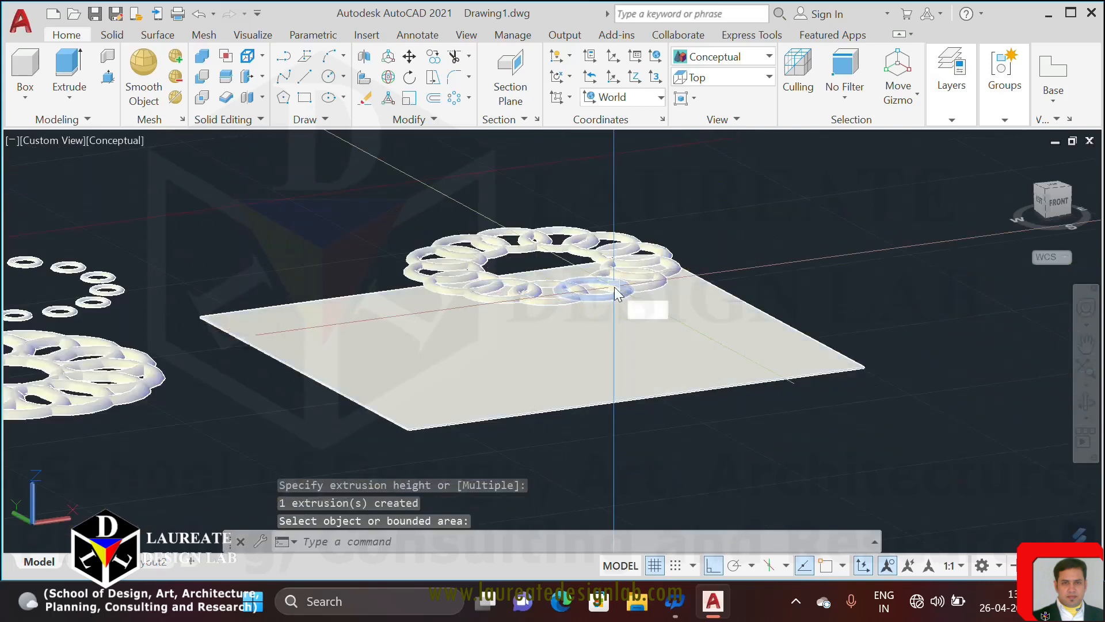
text(m)
key(Return)
click(585, 373)
key(Escape)
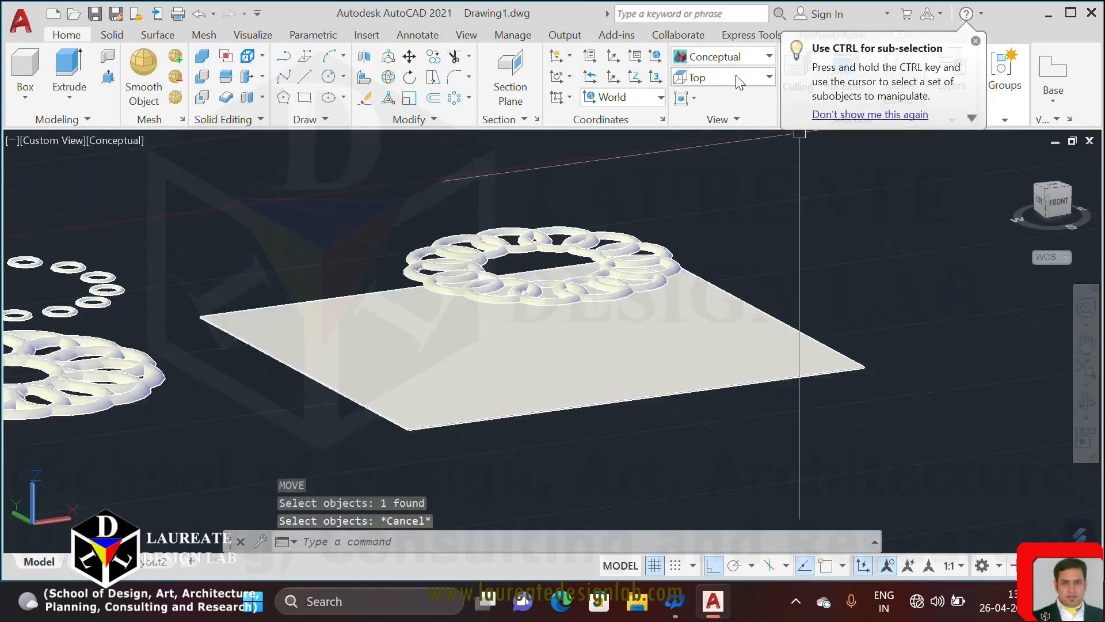
In the Front view, move the thin plate straight up to the height of the separated ring layer.
click(740, 81)
click(713, 168)
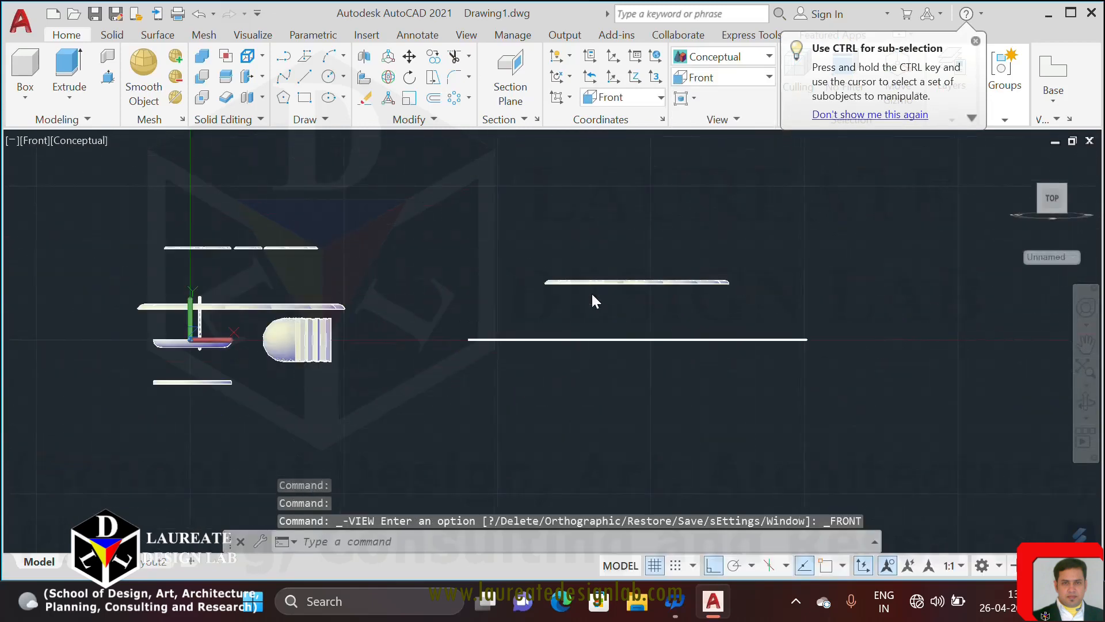
text(m)
key(Return)
scroll(656, 314, up, 3)
click(625, 417)
click(255, 319)
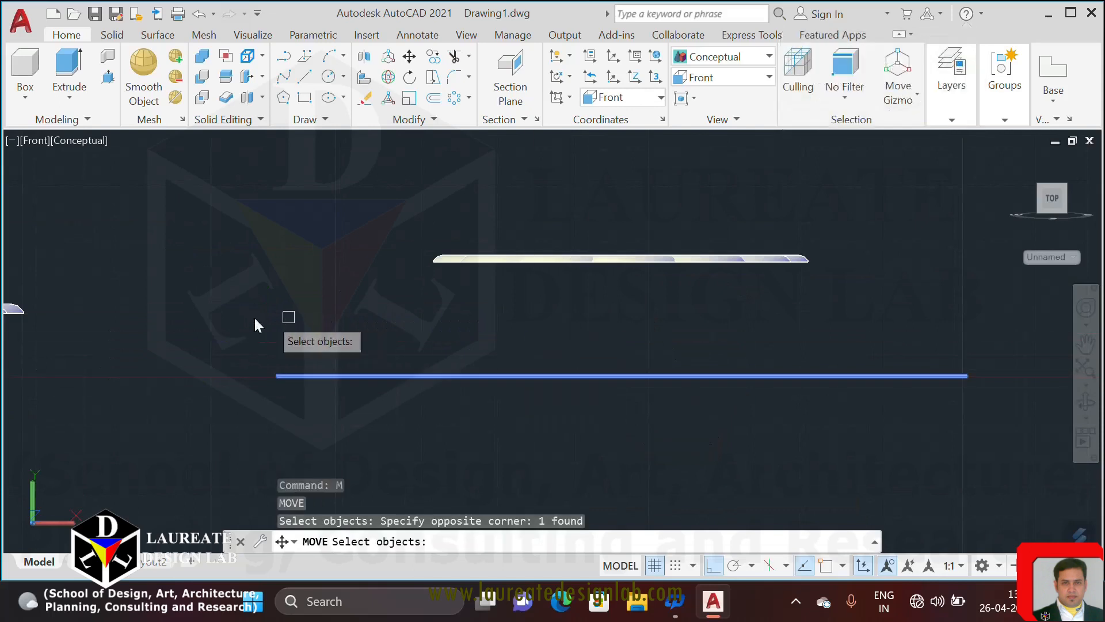
key(Return)
click(227, 315)
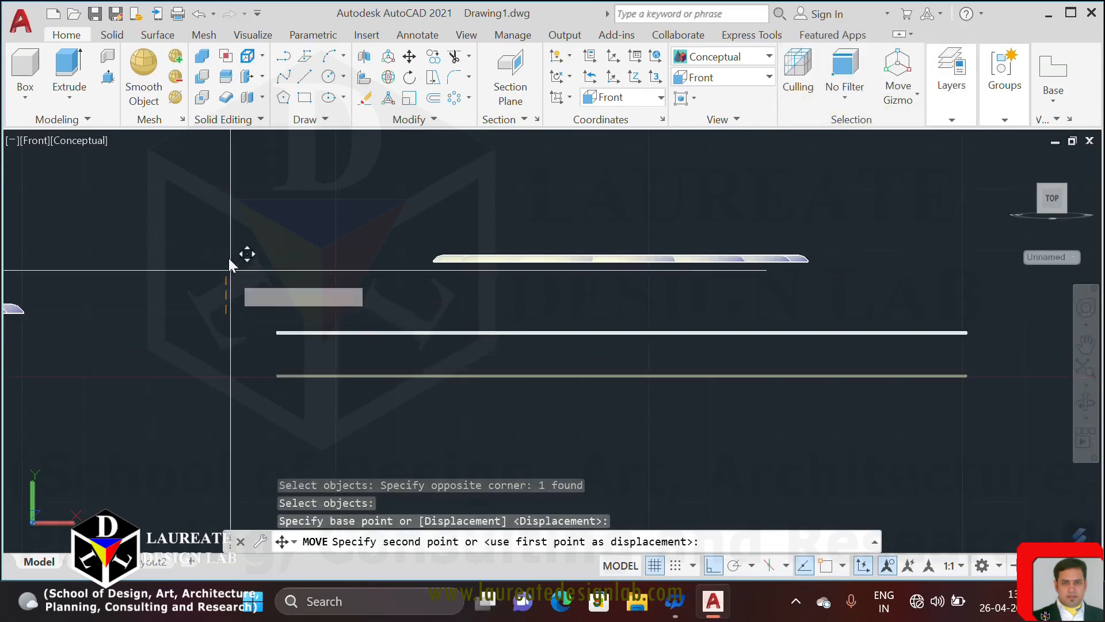
click(229, 196)
Check the plate against the rings in a tilted view and shift the plate slightly along one axis.
shift+middle_drag(481, 260, 560, 331)
scroll(563, 327, down, 4)
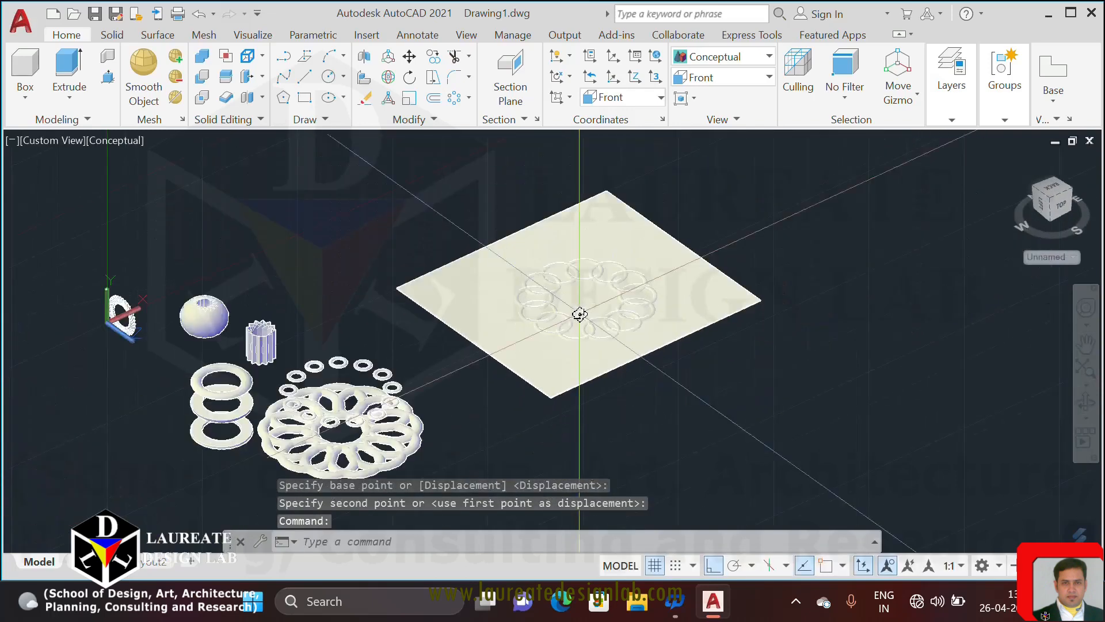
scroll(644, 345, up, 3)
text(M)
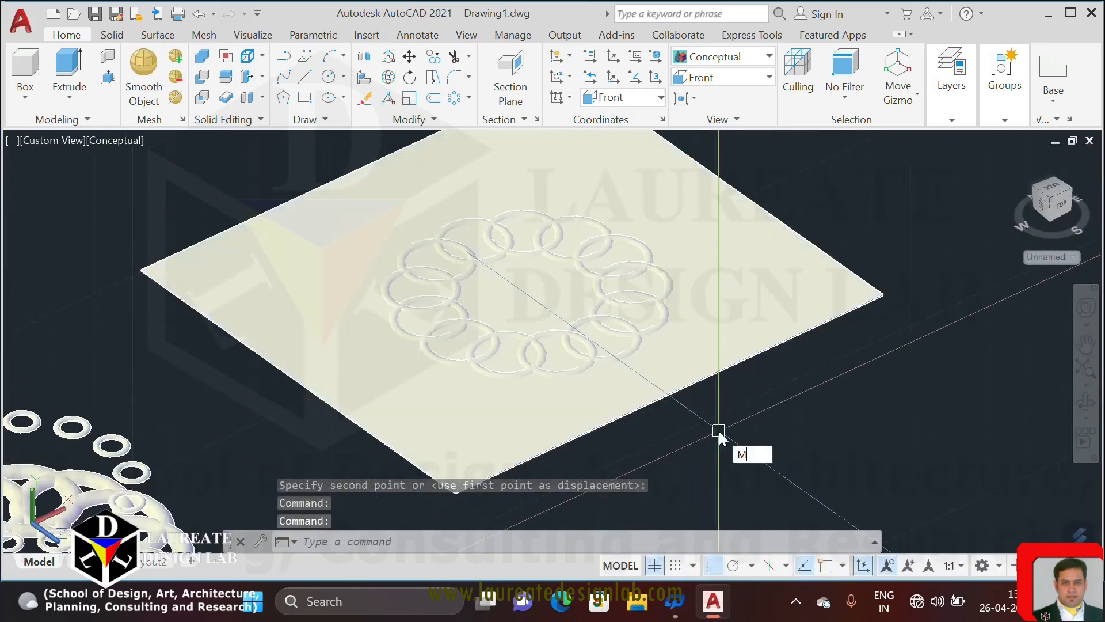
key(Return)
click(723, 396)
click(727, 368)
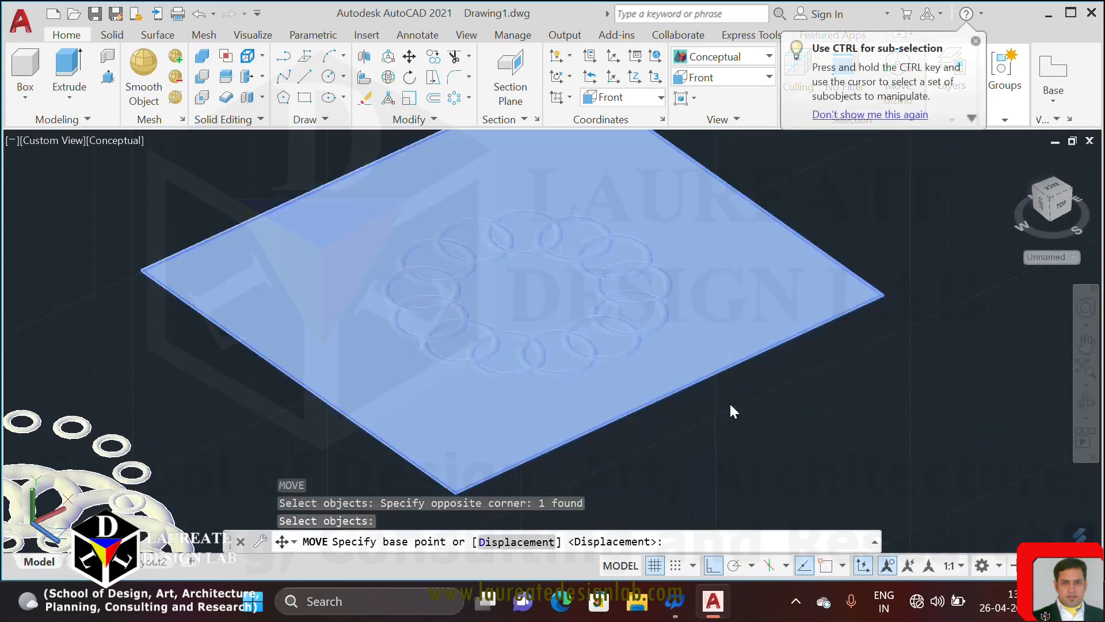
click(730, 405)
click(738, 407)
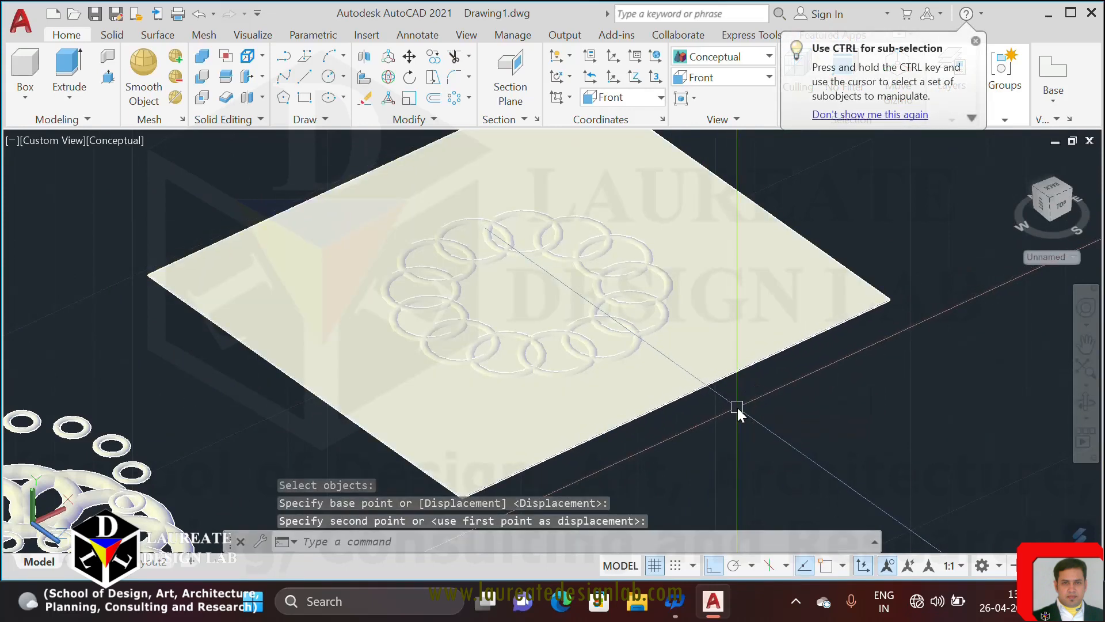
Subtract all the overlapping rings of the separated layer from the thin plate.
shift+middle_drag(691, 389, 690, 434)
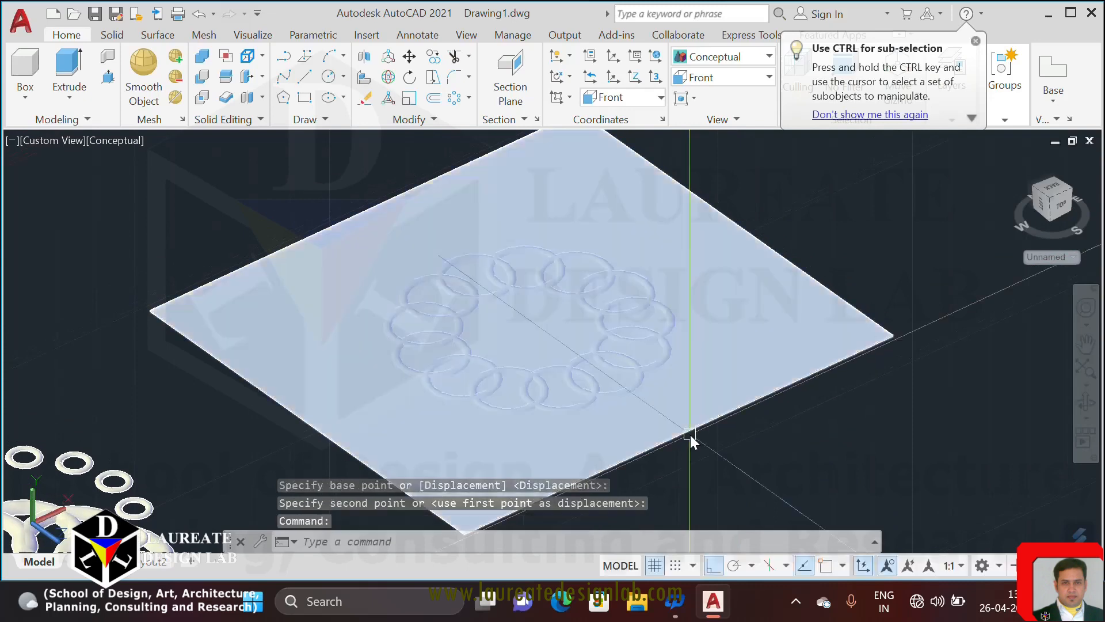
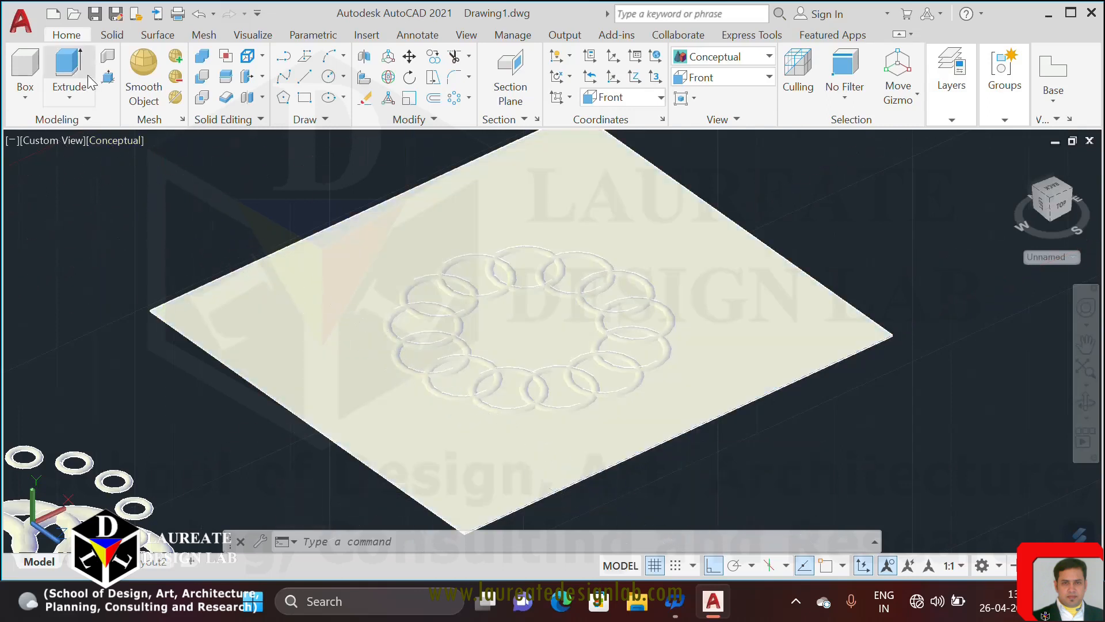
click(203, 76)
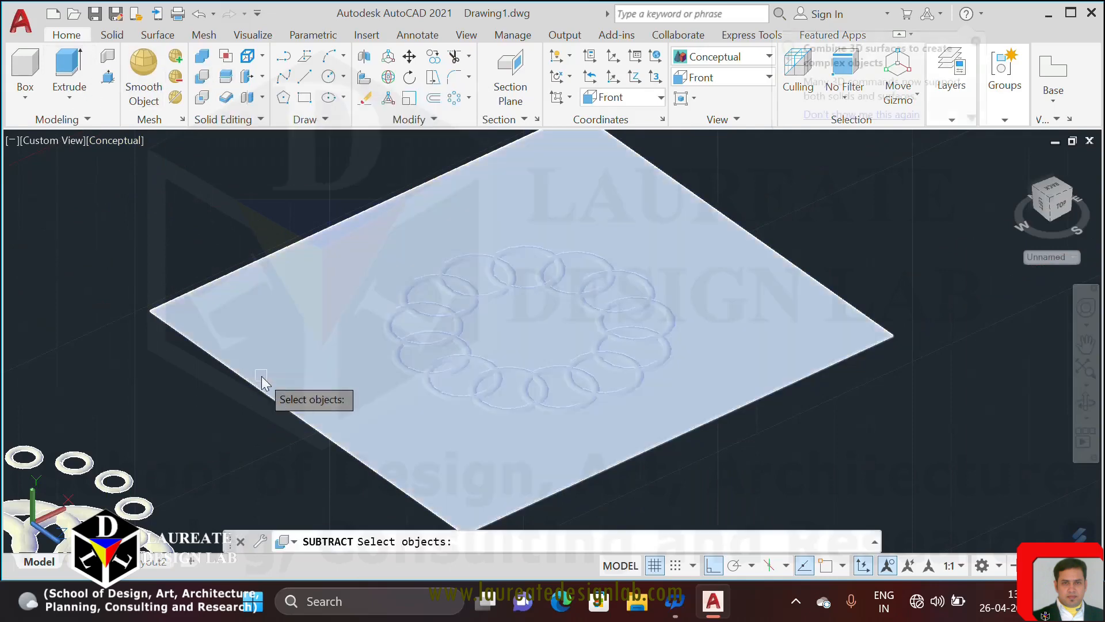
click(262, 378)
key(Return)
click(264, 201)
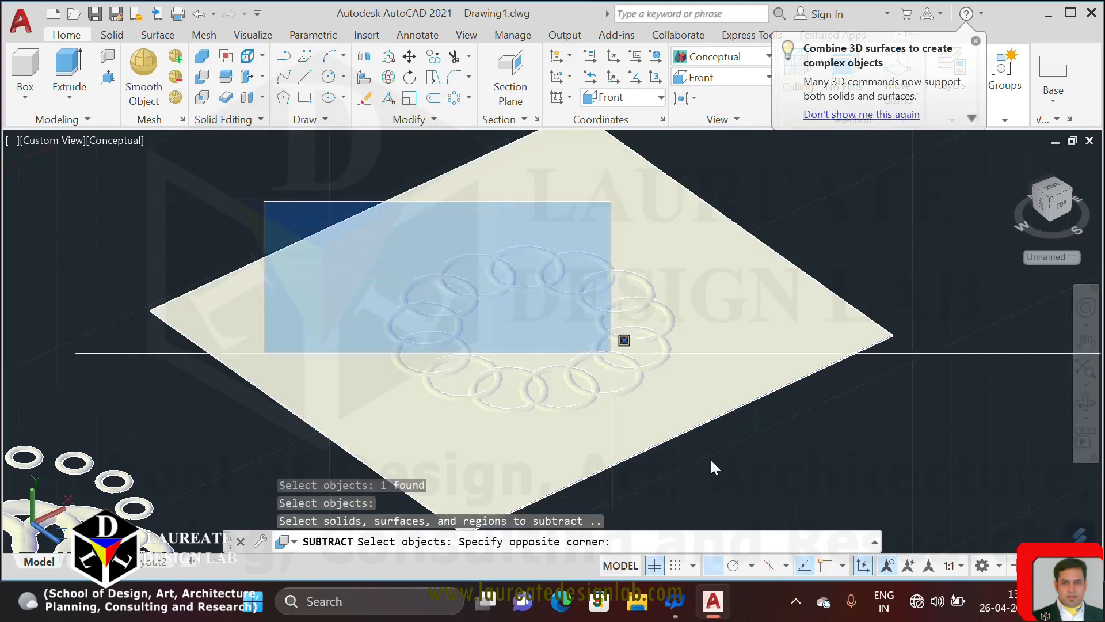
click(748, 463)
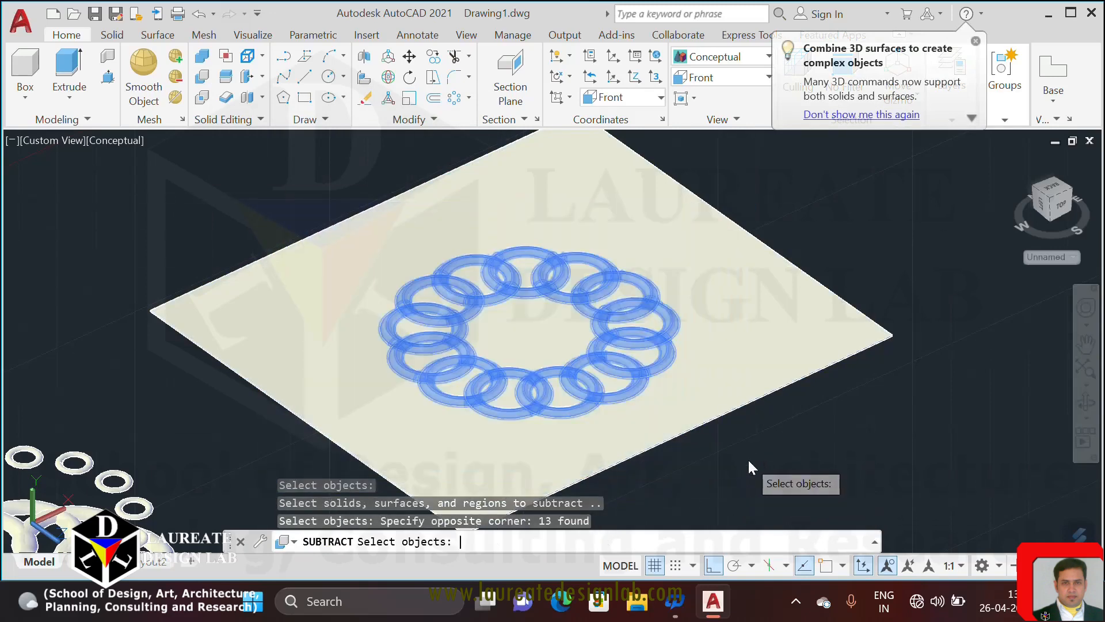
key(Return)
Examine the interlocking ring openings cut through the plate, from above and from the underside.
scroll(675, 388, up, 3)
scroll(575, 354, up, 2)
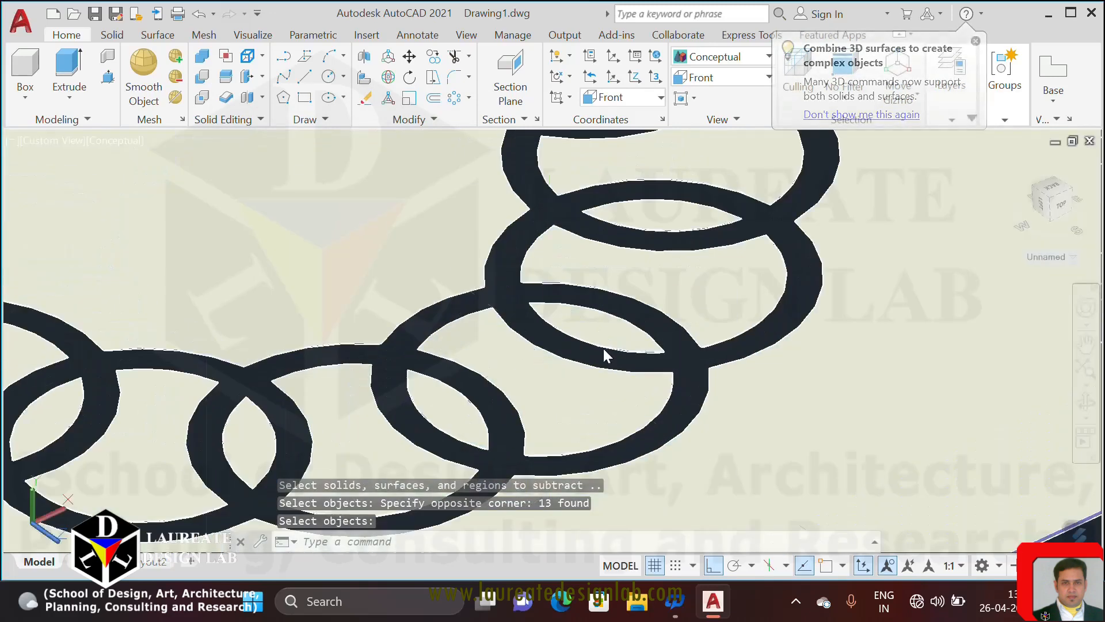
scroll(956, 436, down, 5)
click(1093, 404)
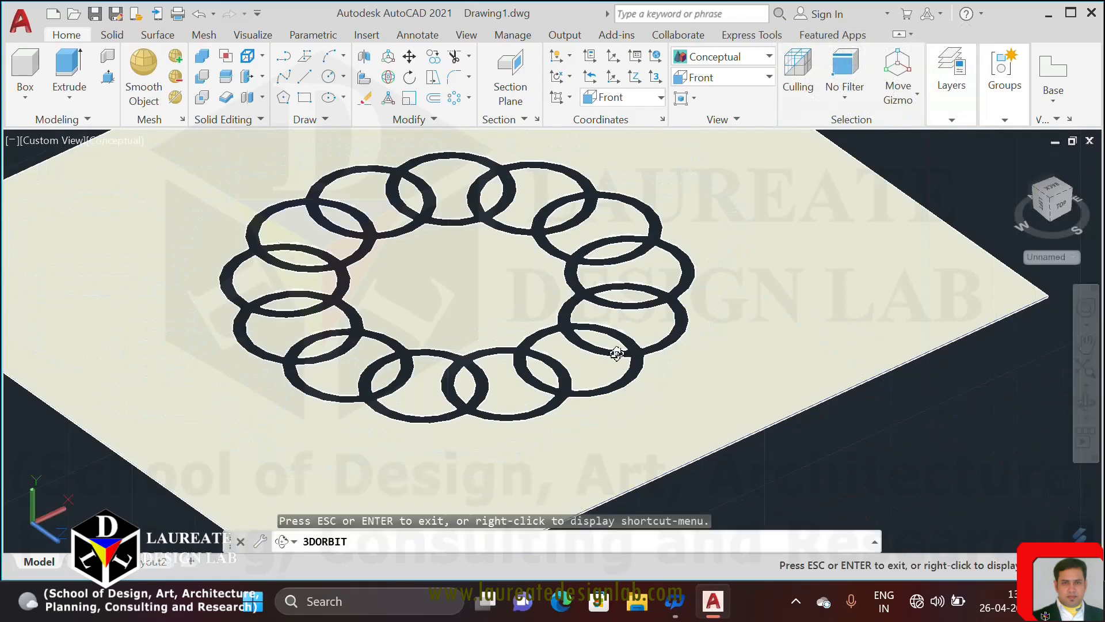
drag(611, 347, 510, 360)
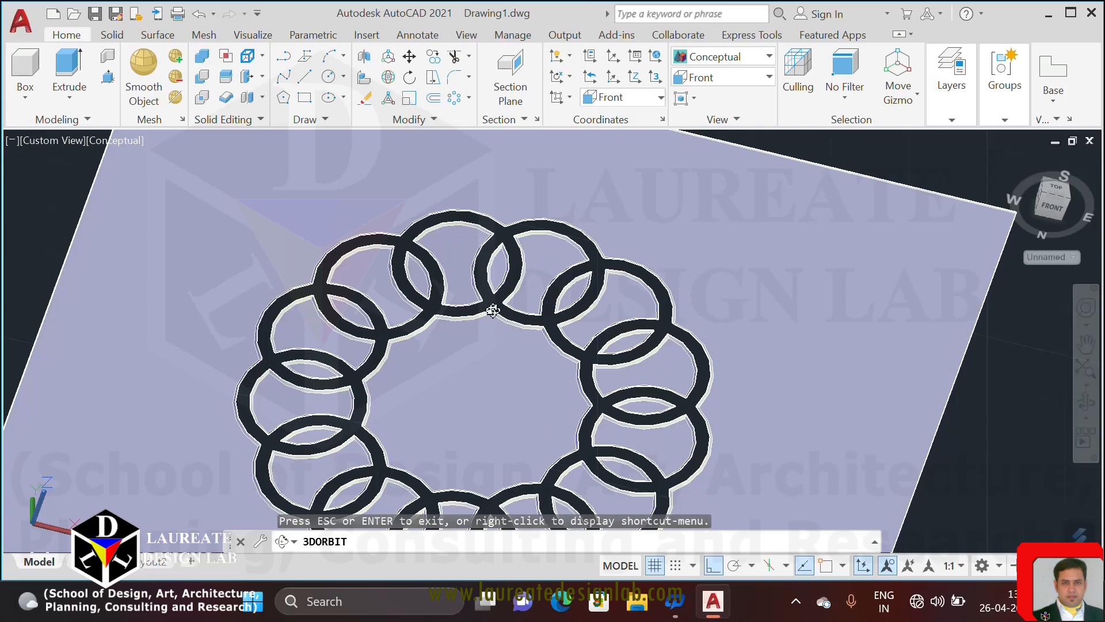
scroll(417, 281, up, 3)
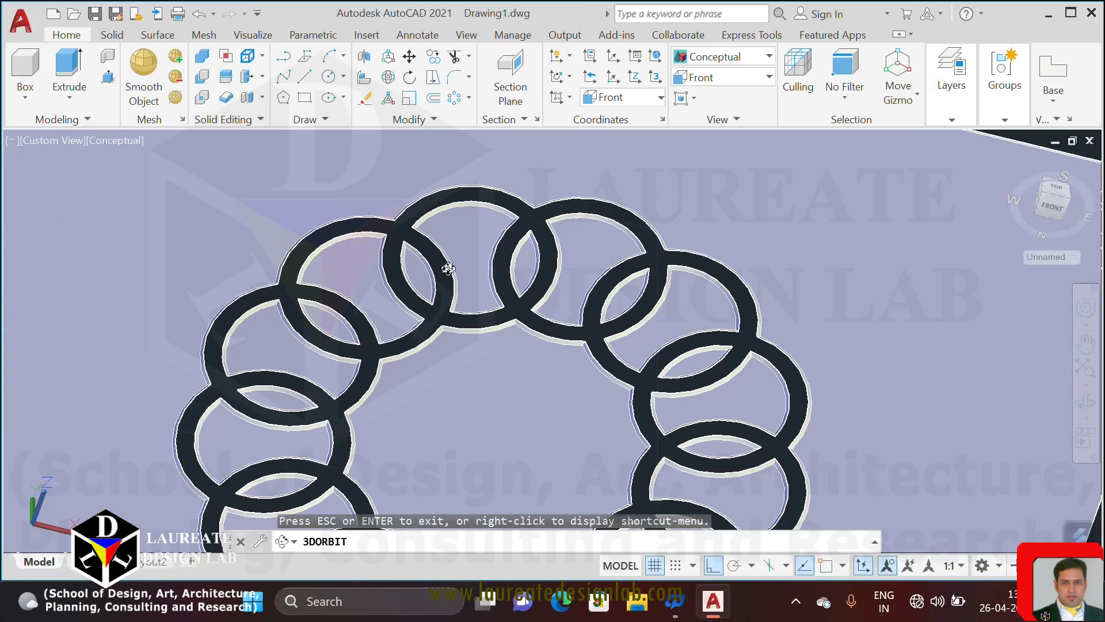
drag(445, 327, 548, 262)
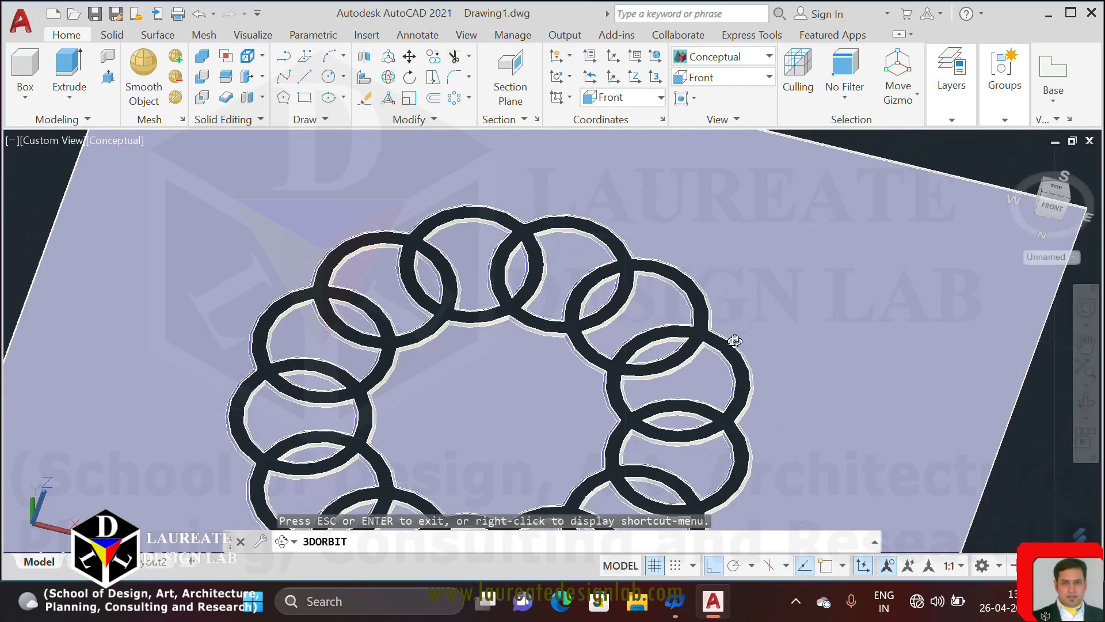
drag(697, 371, 626, 310)
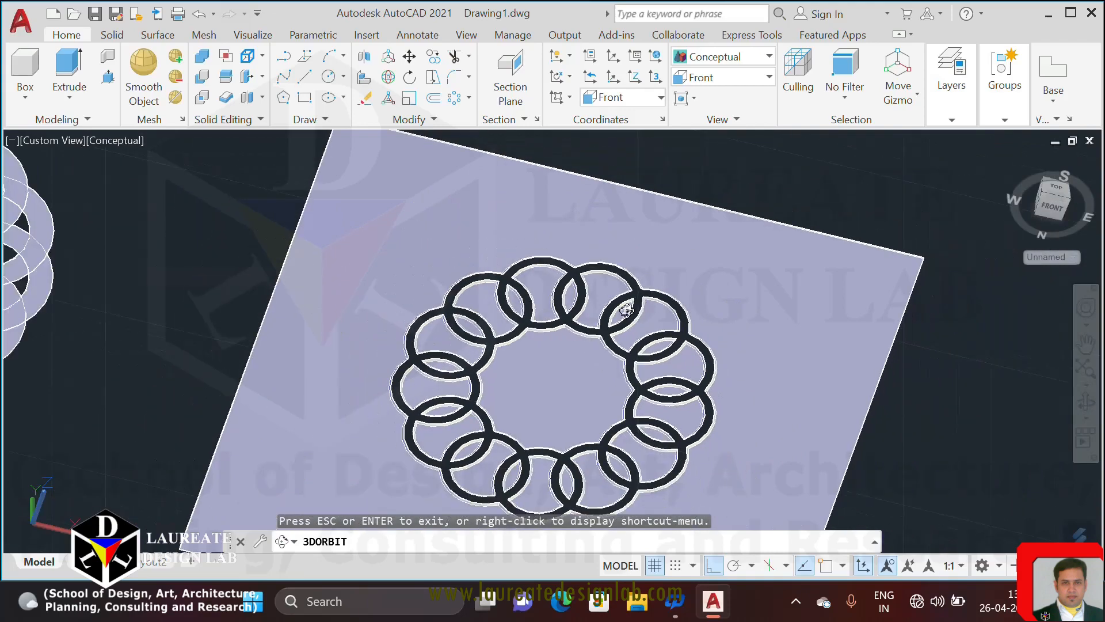
Inspect the cut edges of the ring pattern close up at a low tilt, and finish orbiting with the whole pattern in view.
drag(600, 258, 615, 387)
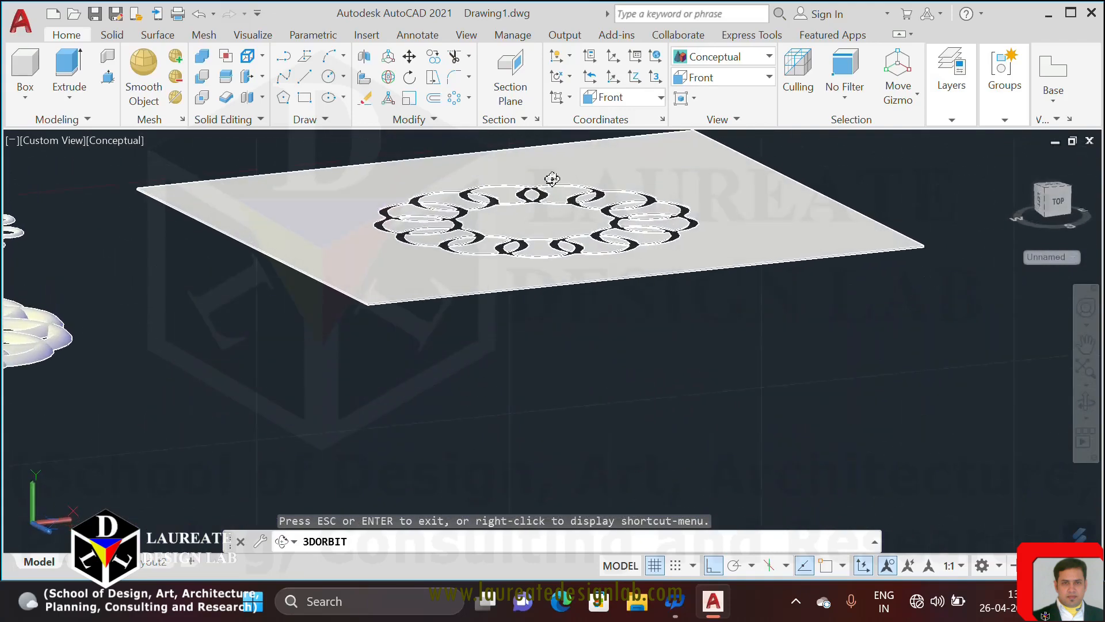
scroll(557, 223, up, 3)
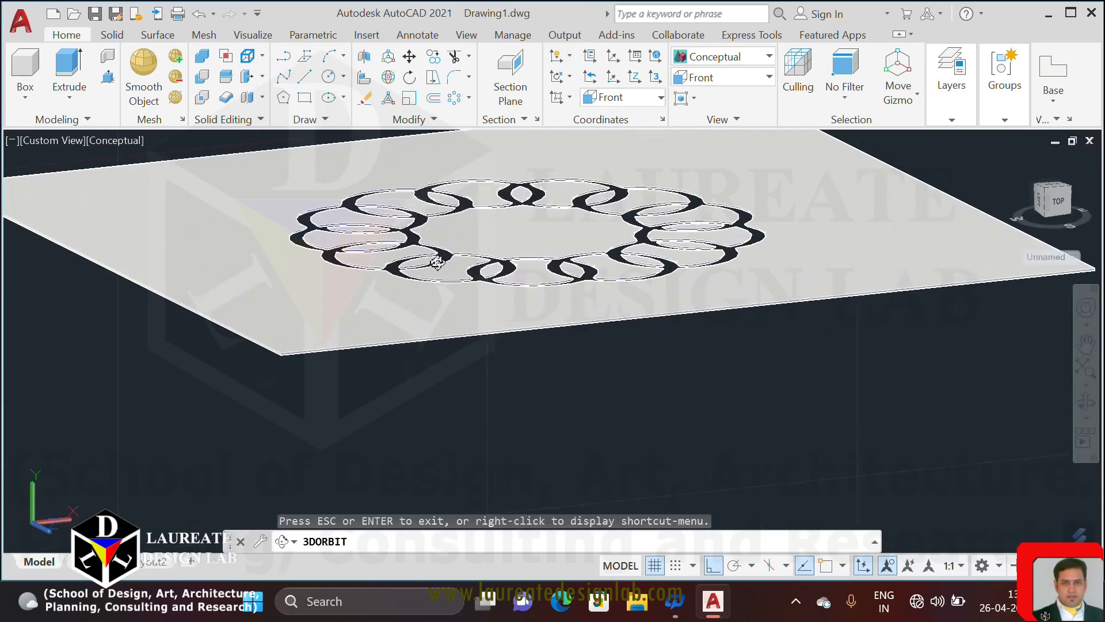
scroll(437, 262, up, 4)
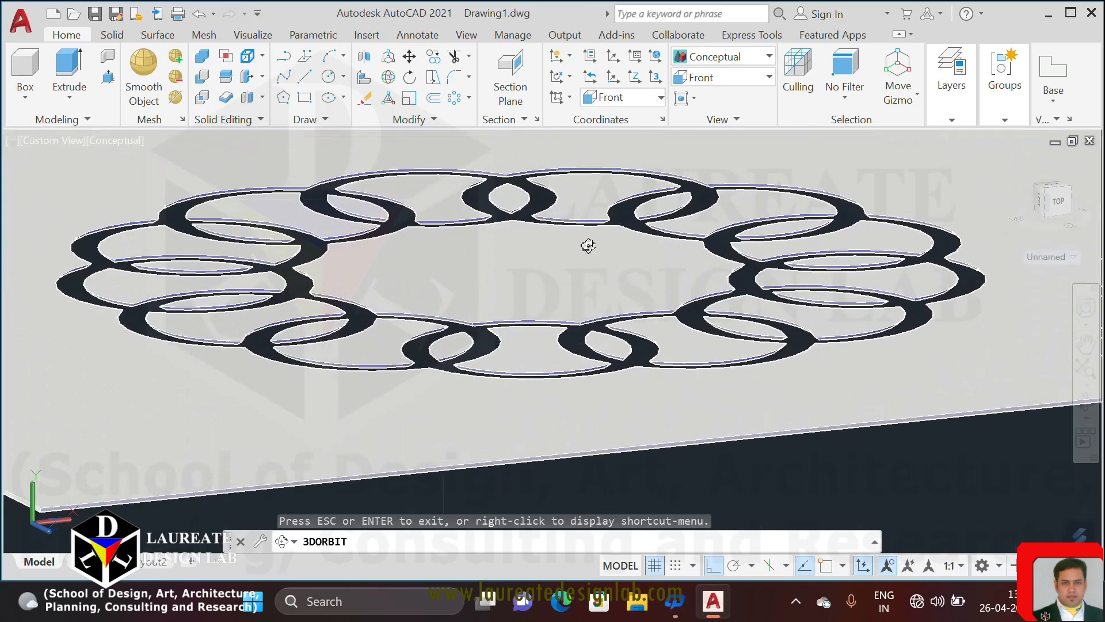
scroll(547, 287, down, 1)
middle_drag(584, 216, 563, 380)
scroll(528, 350, up, 3)
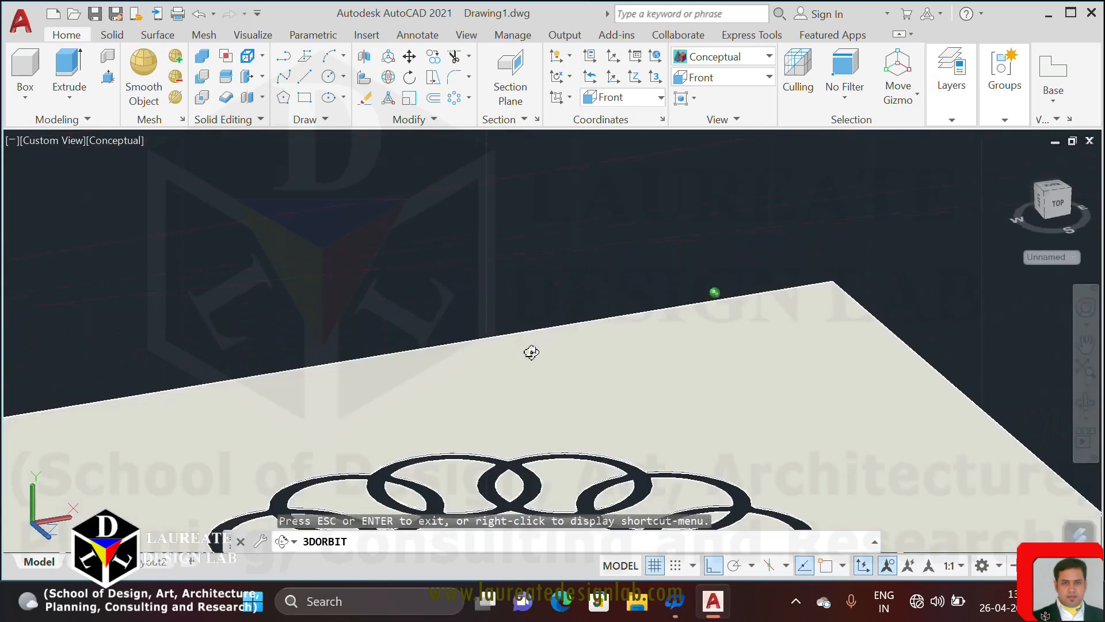
middle_drag(553, 316, 539, 162)
scroll(589, 321, down, 2)
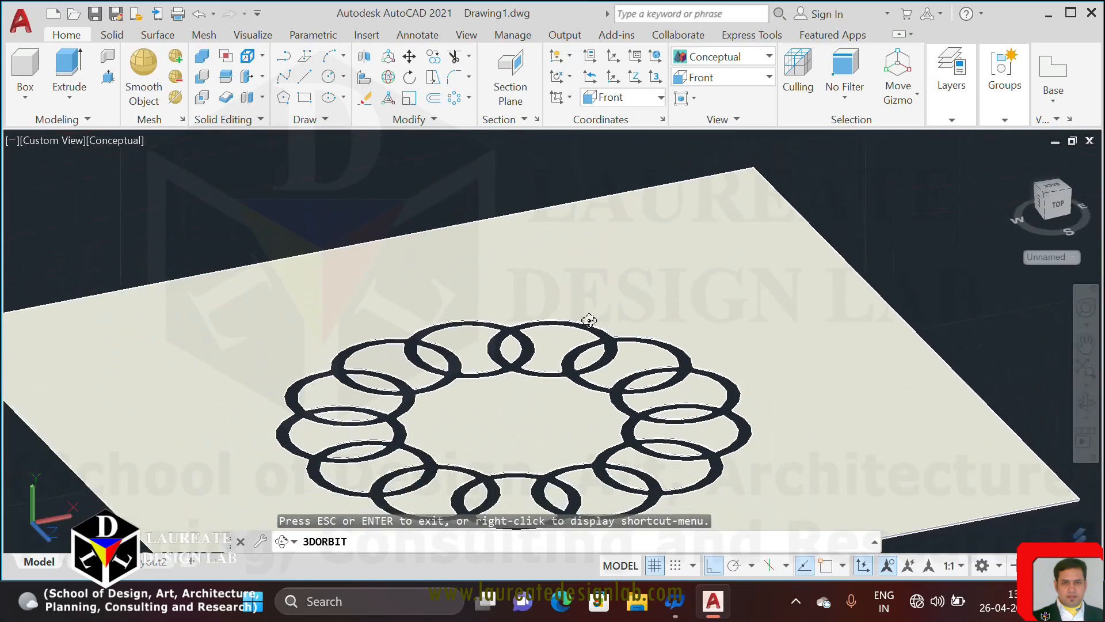
middle_drag(596, 349, 583, 274)
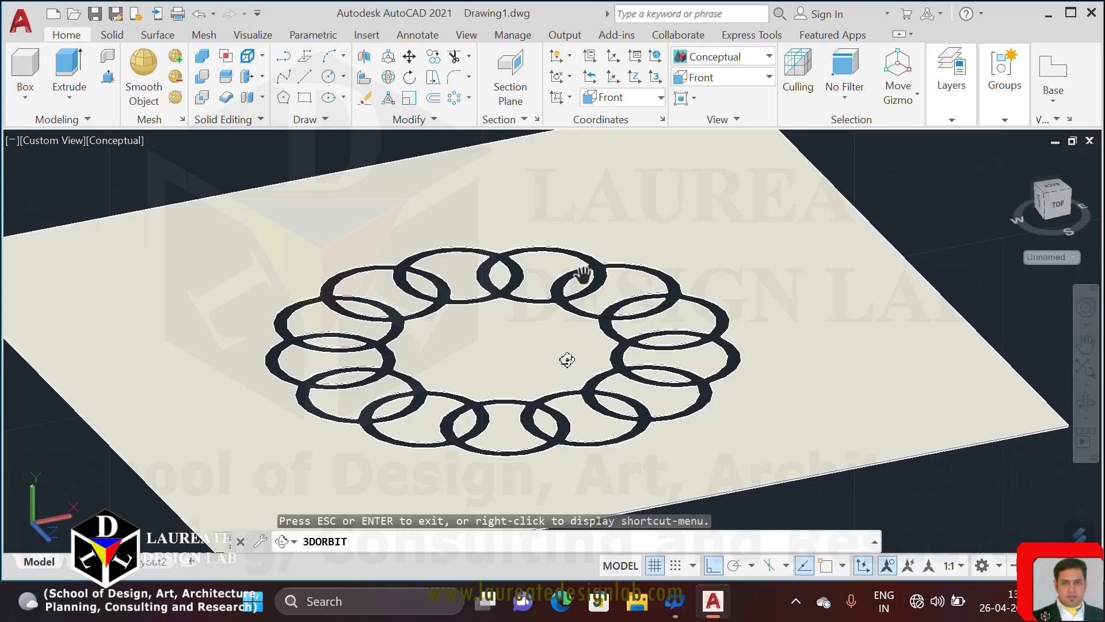
right_click(582, 275)
click(617, 244)
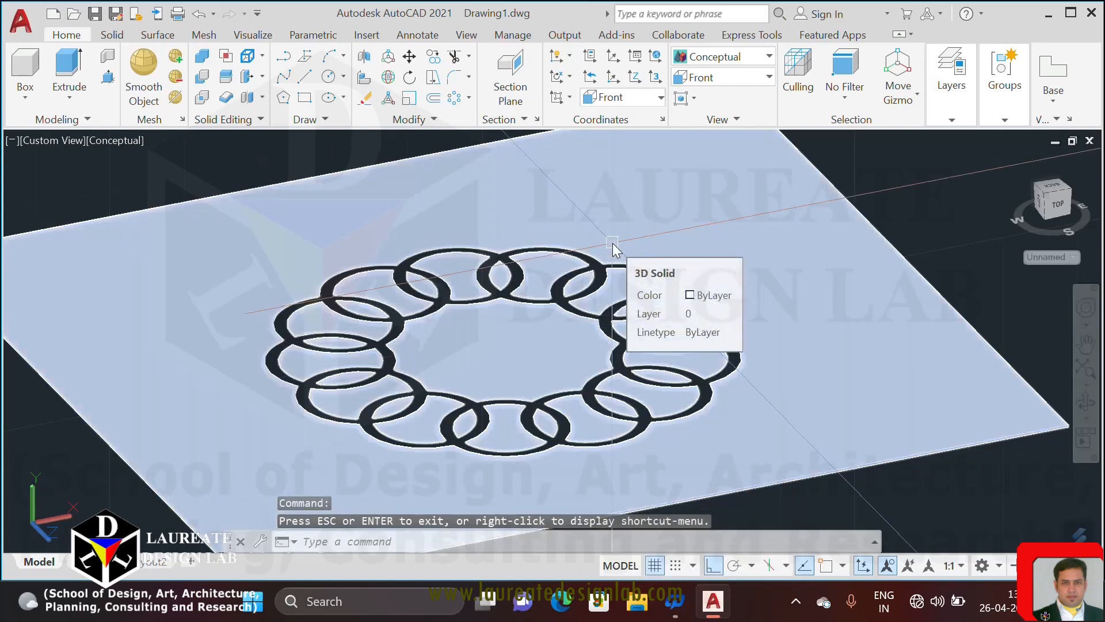
Return to the home view of all the objects and set the coordinate system to World.
scroll(686, 369, down, 3)
middle_drag(650, 344, 177, 347)
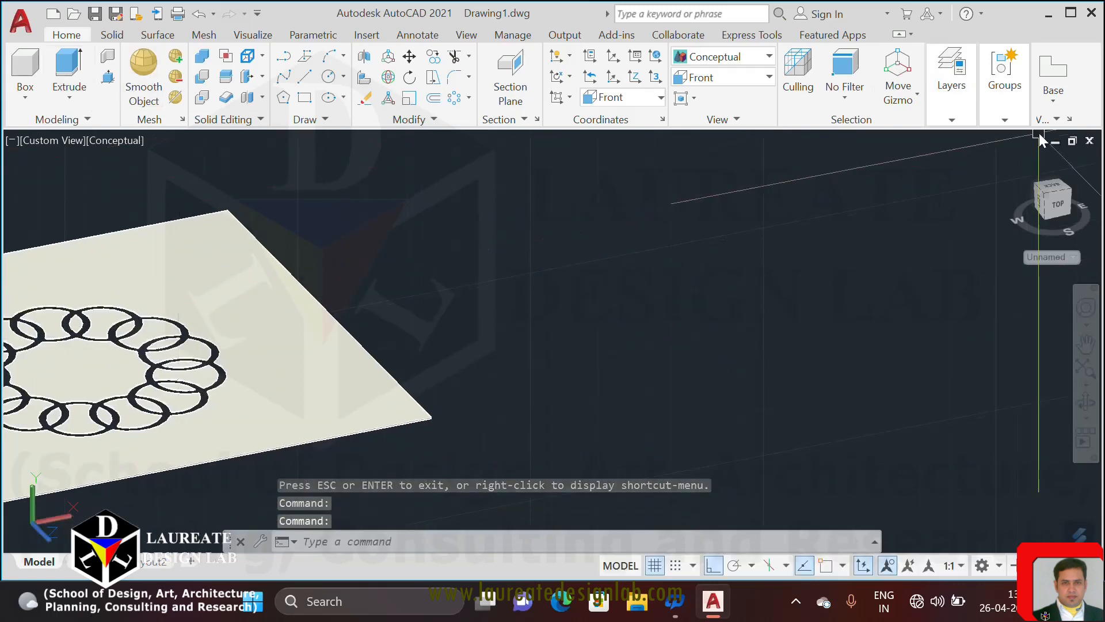
click(1014, 161)
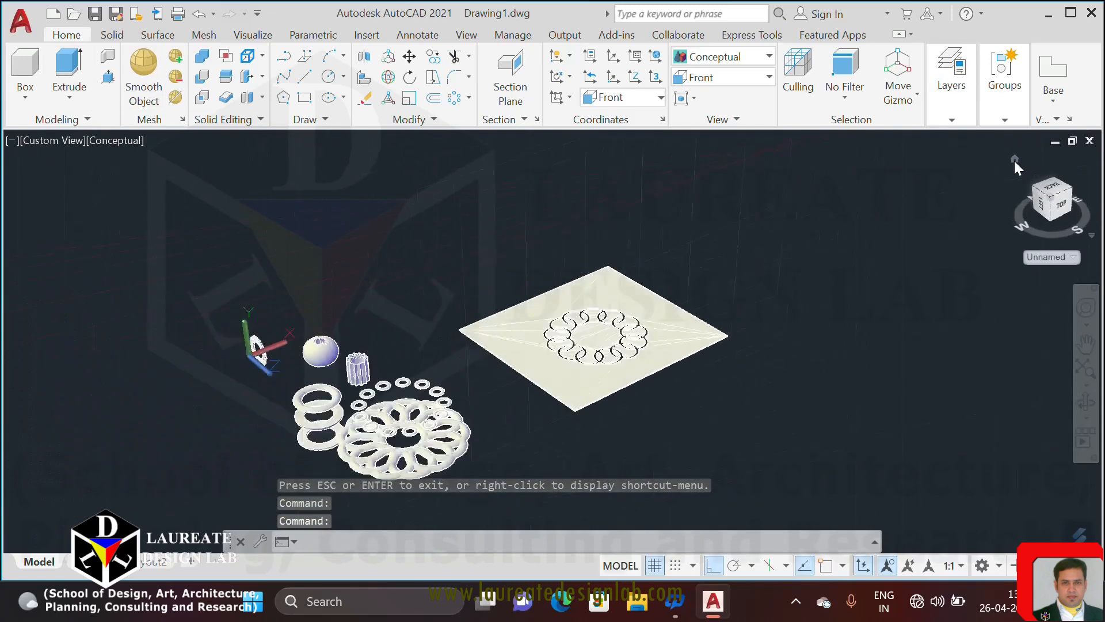
middle_drag(660, 249, 534, 253)
click(623, 99)
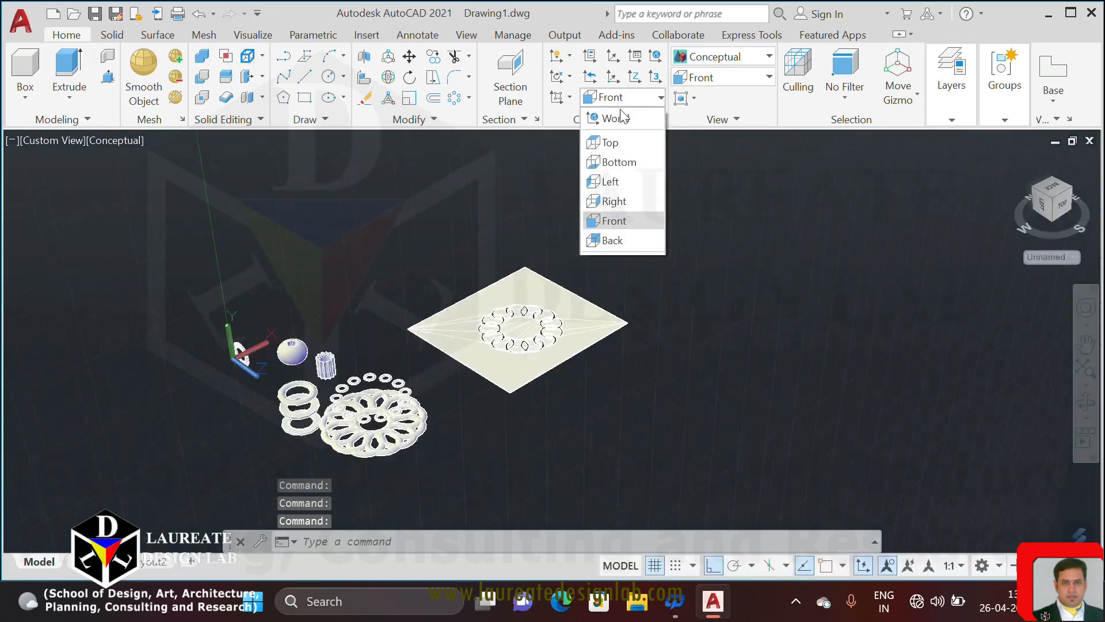
click(615, 118)
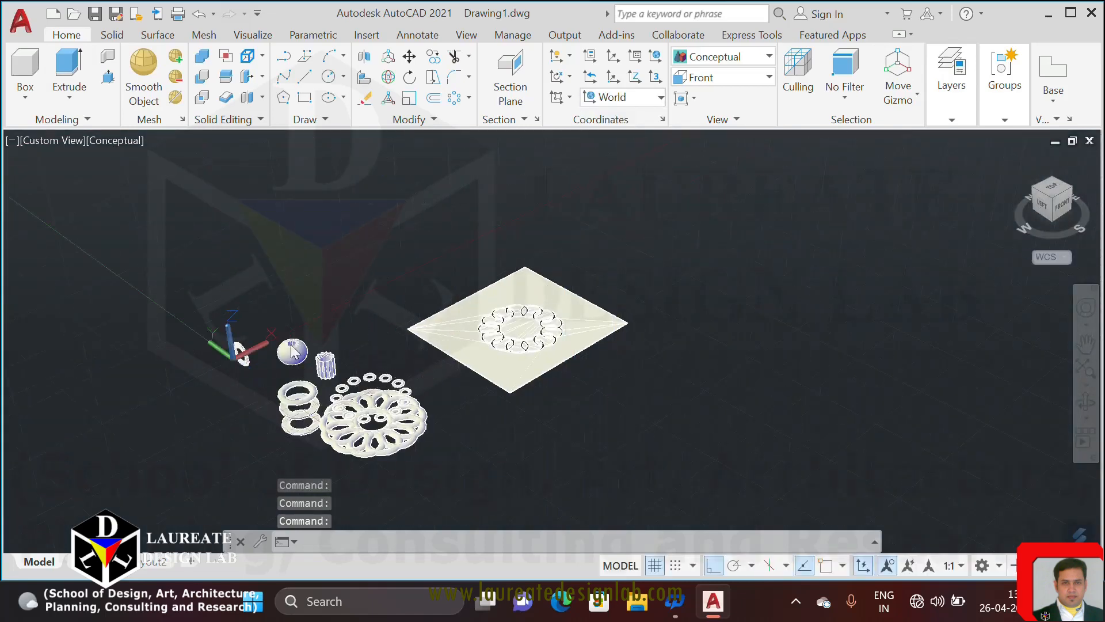
Create a solid pyramid with a square base and upward height on the empty ground beside the cut plate.
middle_drag(464, 150, 140, 155)
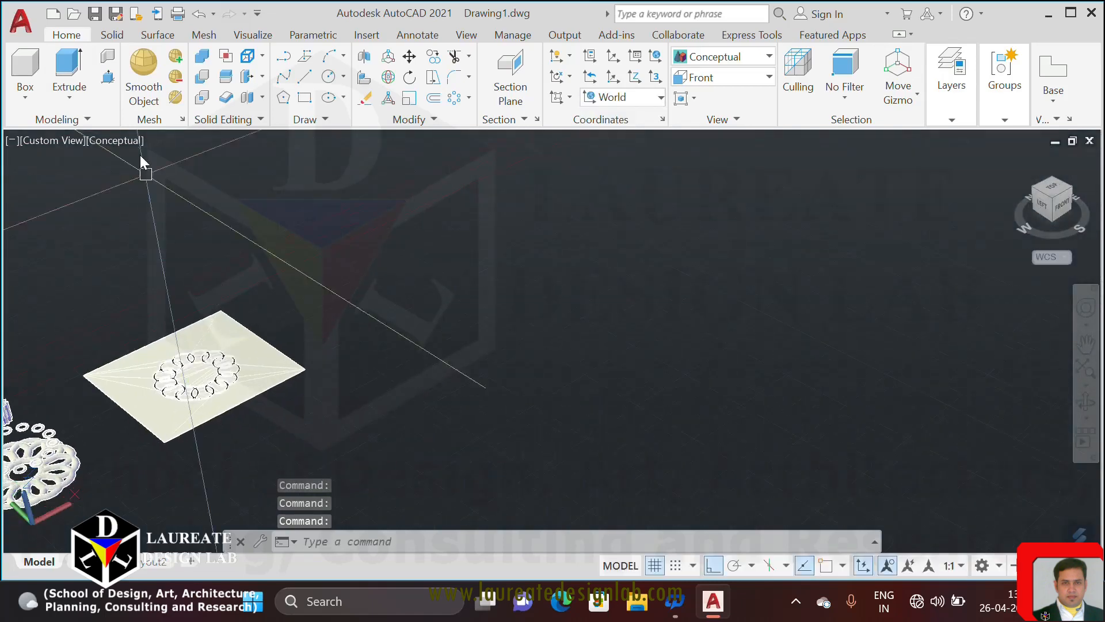
click(25, 96)
click(61, 262)
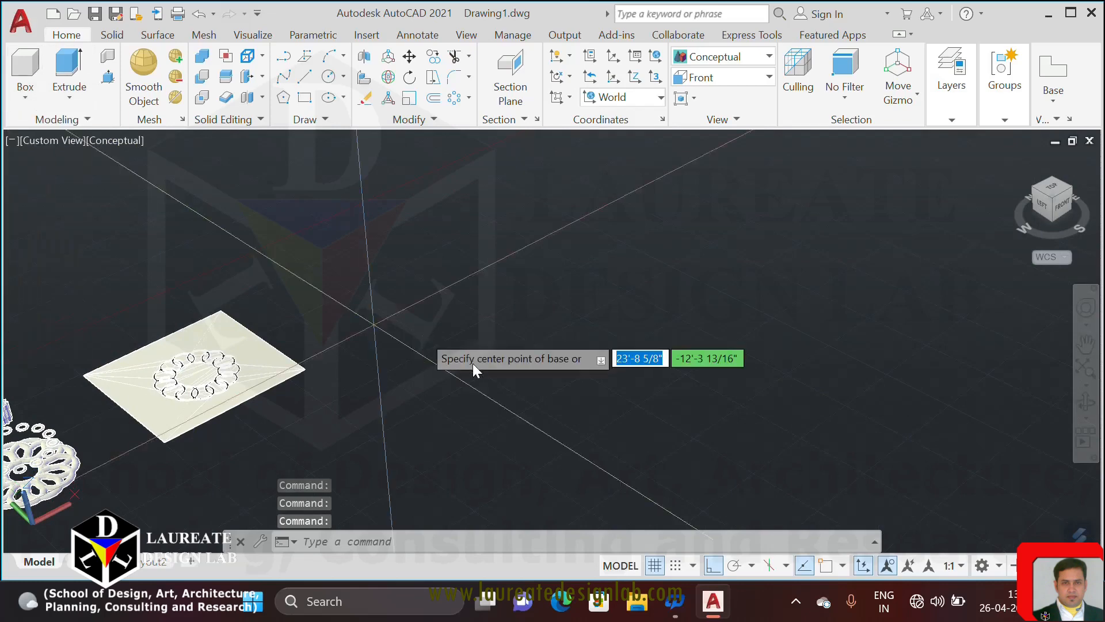
click(538, 363)
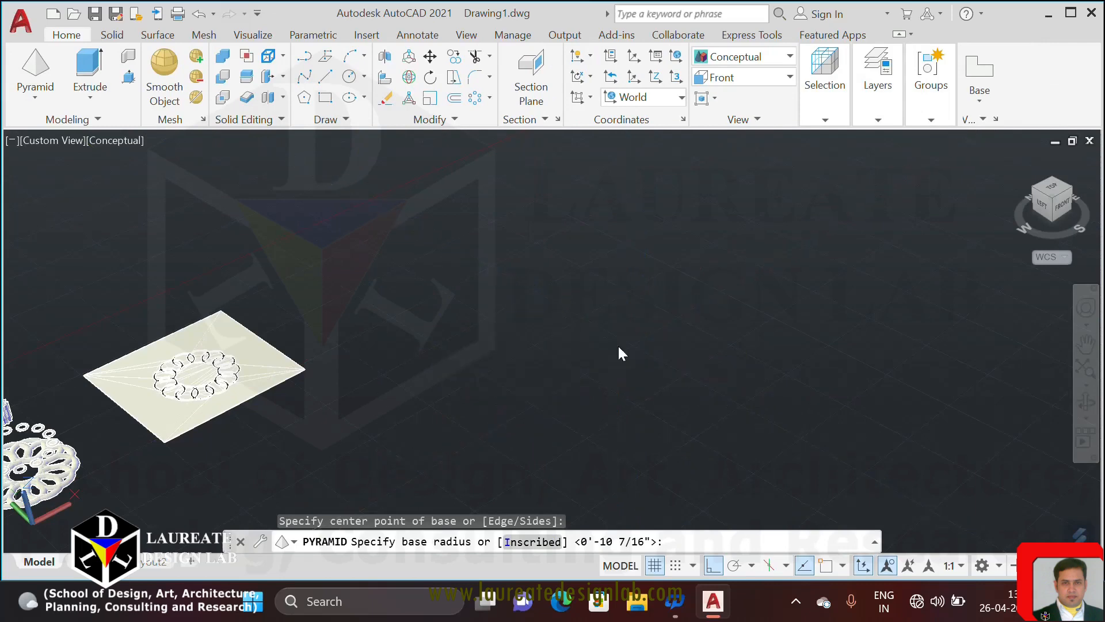
click(617, 344)
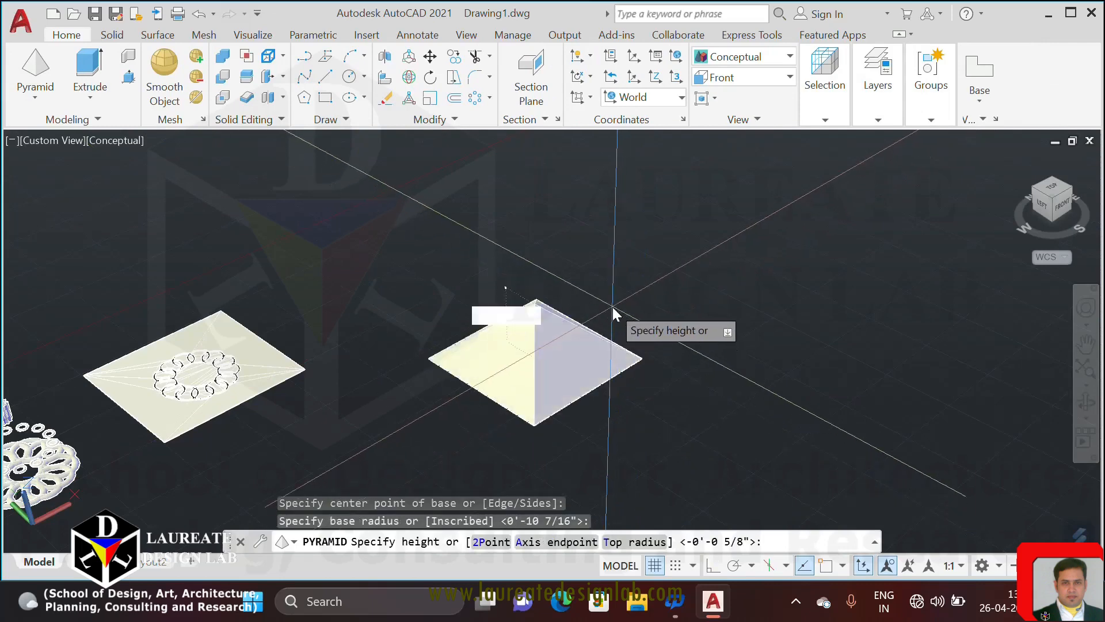
click(612, 259)
scroll(532, 348, up, 2)
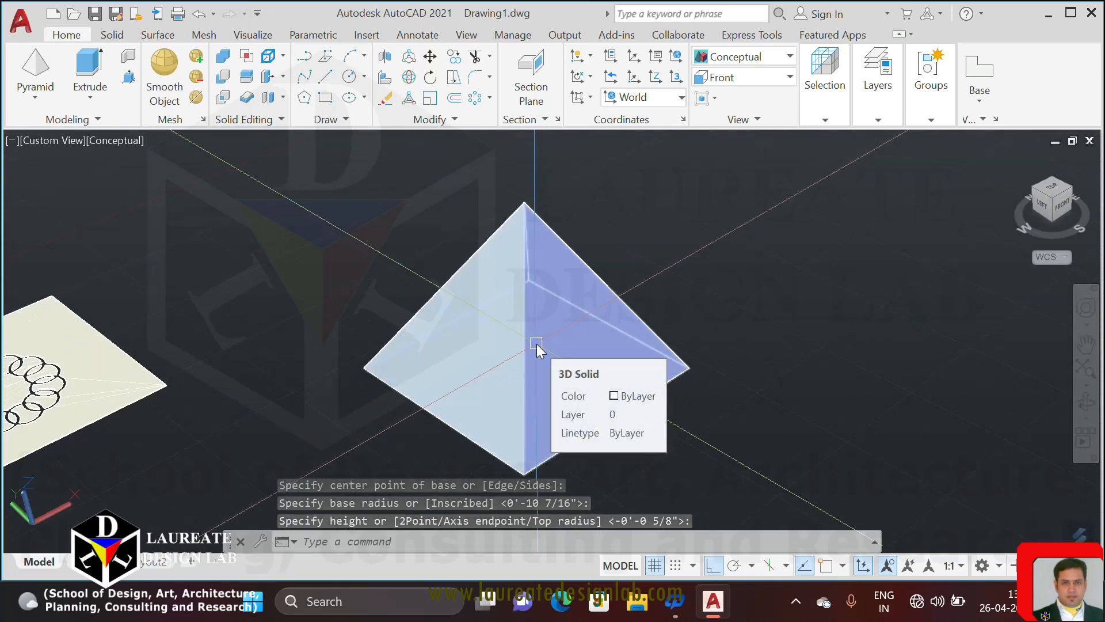
Explode the solid pyramid into separate faces.
click(563, 323)
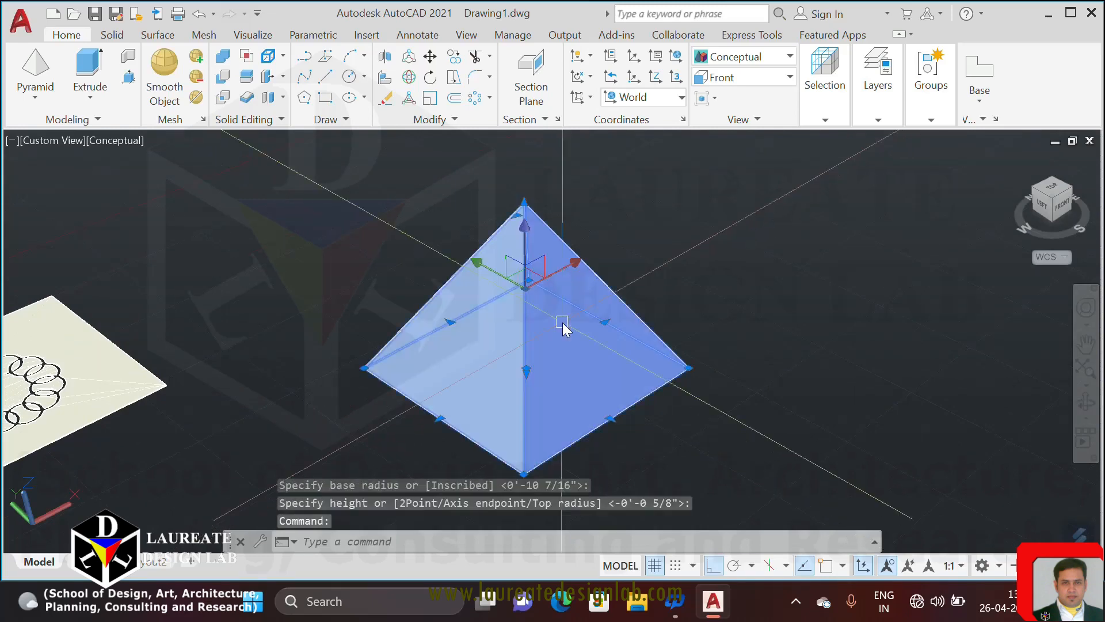
text(x)
key(Return)
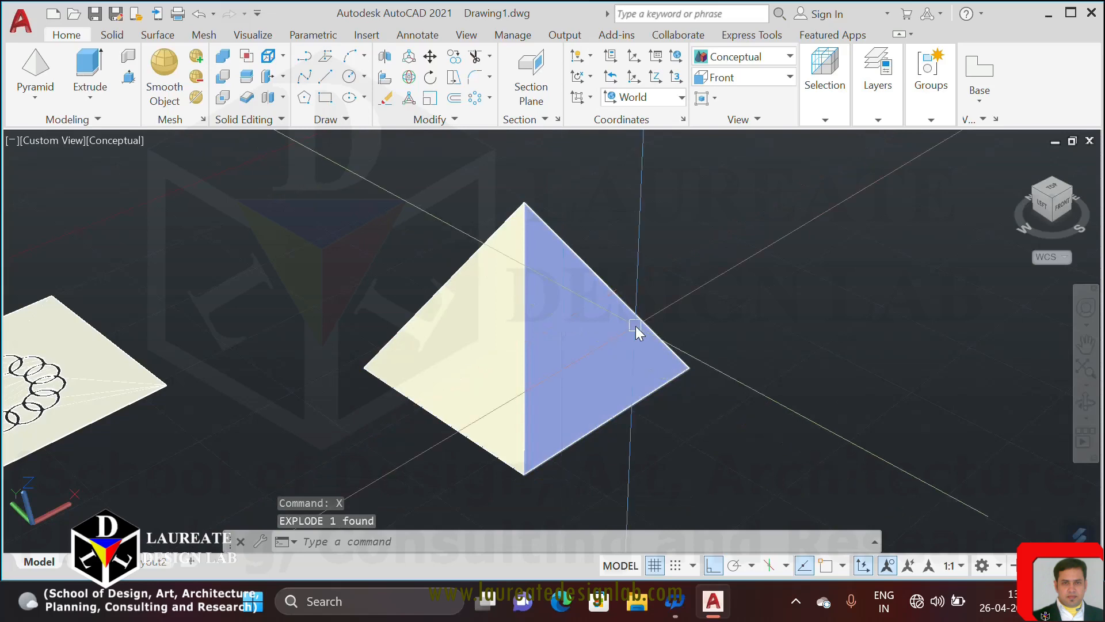
Move one front triangular face of the exploded pyramid away from the remaining faces.
text(m)
key(Return)
click(582, 324)
key(Return)
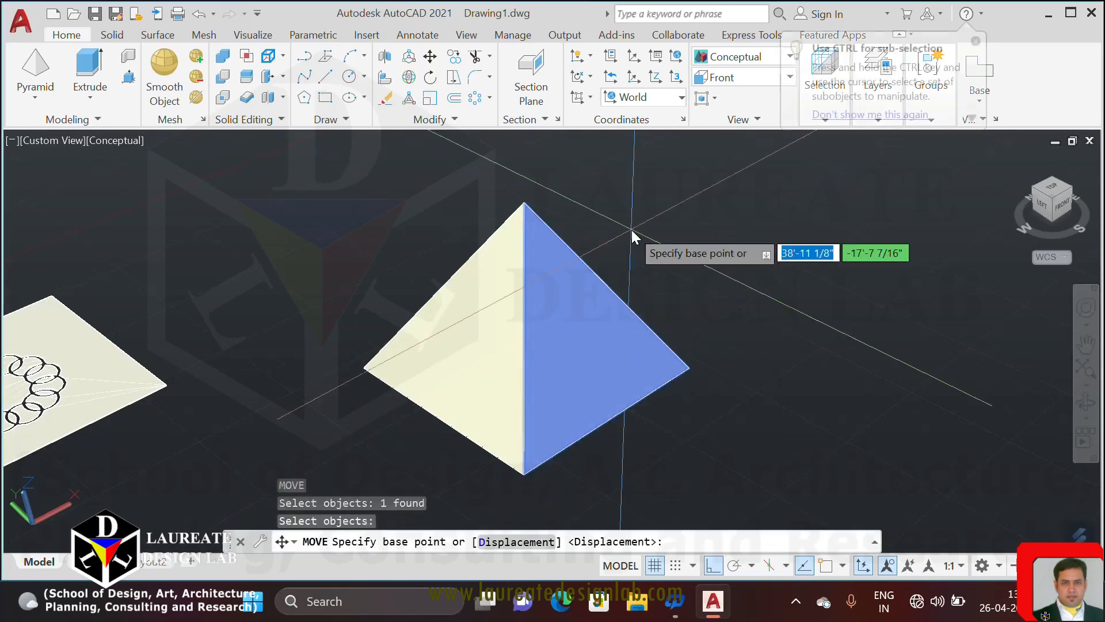
click(631, 230)
middle_drag(812, 256, 628, 280)
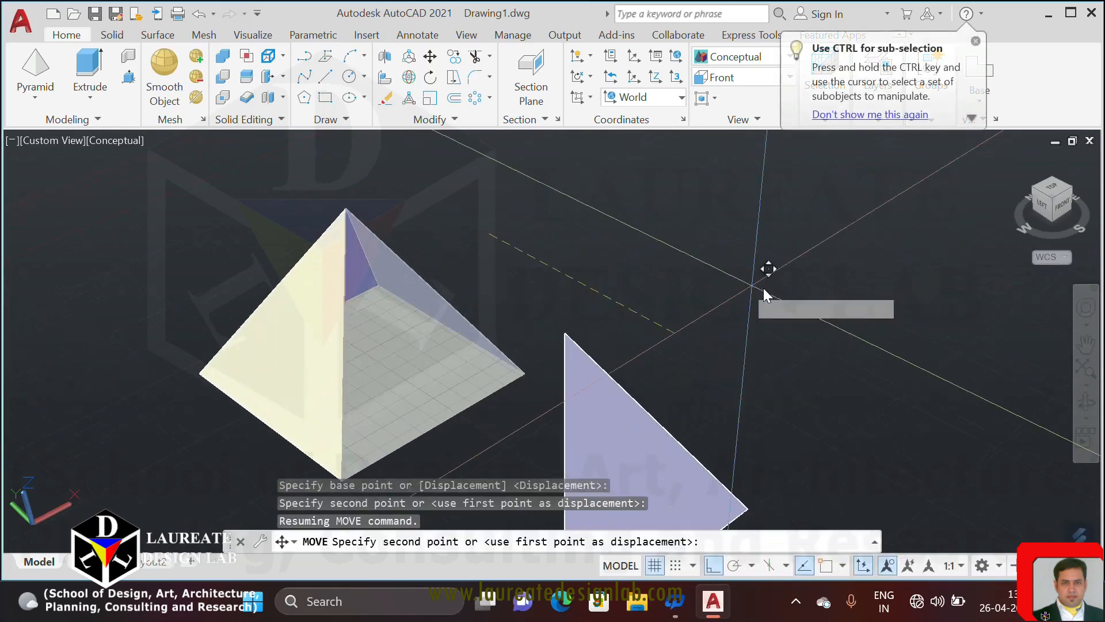
key(Escape)
Erase two of the triangular faces still standing on the pyramid's base.
click(334, 337)
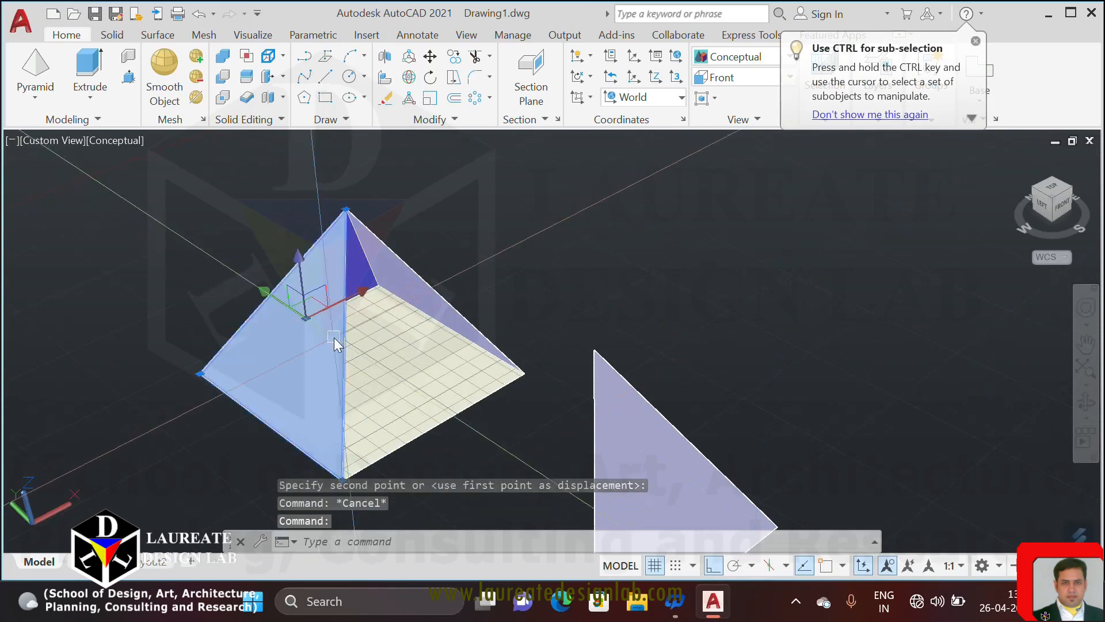
text(e)
key(Return)
click(311, 274)
text(e)
key(Return)
Move the detached triangular face farther away from the pyramid remains into open space.
scroll(405, 331, down, 3)
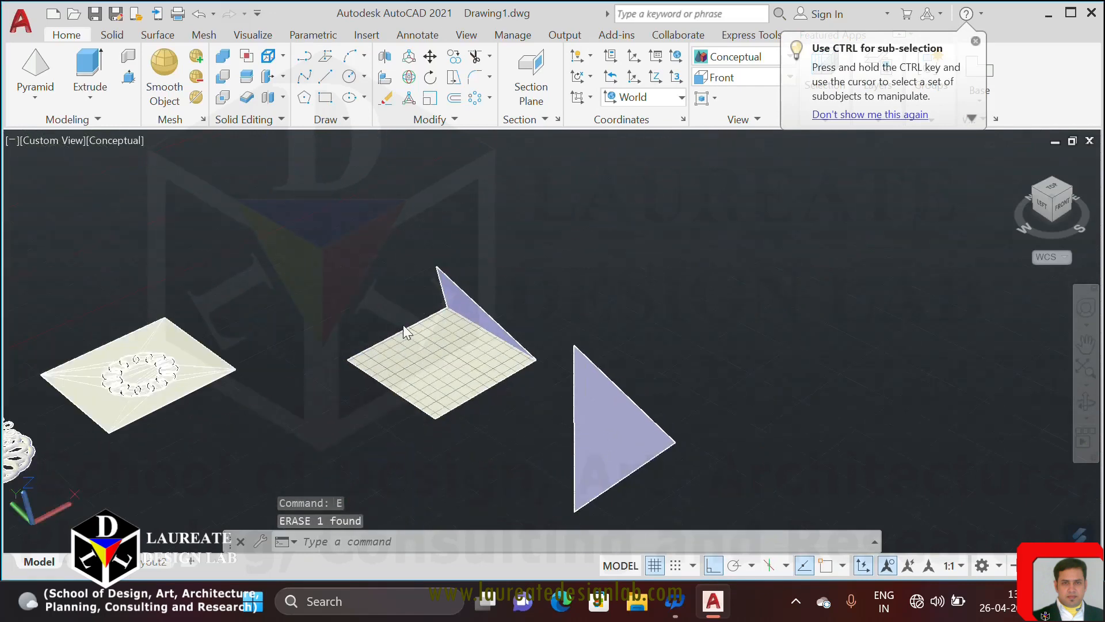
mouse_move(475, 345)
middle_down()
mouse_move(383, 294)
mouse_move(395, 304)
middle_up()
text(m)
key(Return)
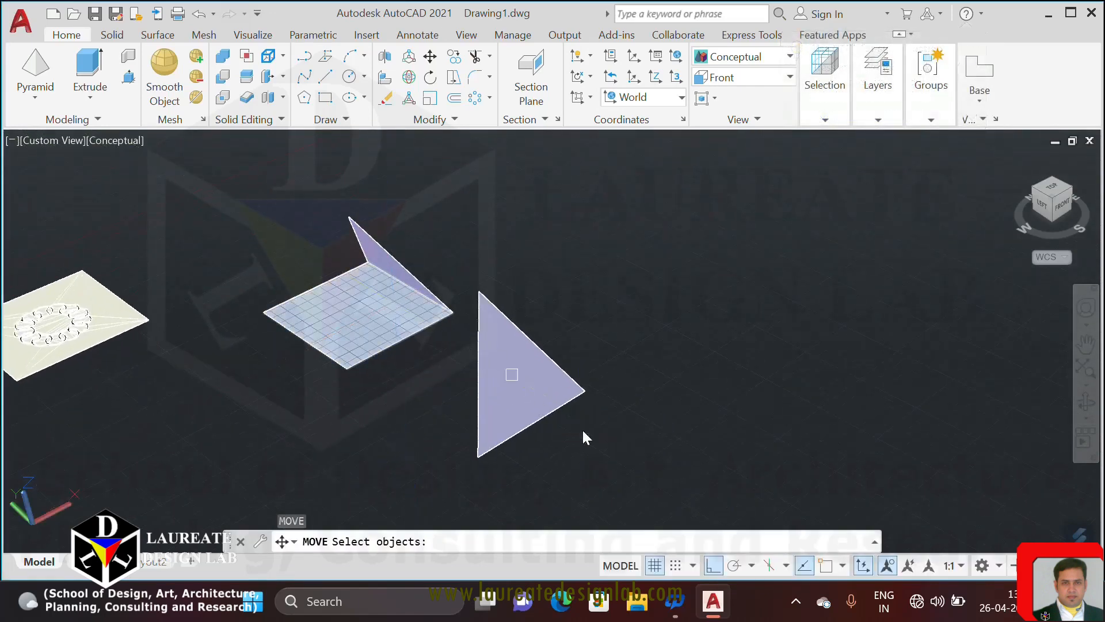
click(594, 439)
click(530, 384)
key(Return)
click(512, 243)
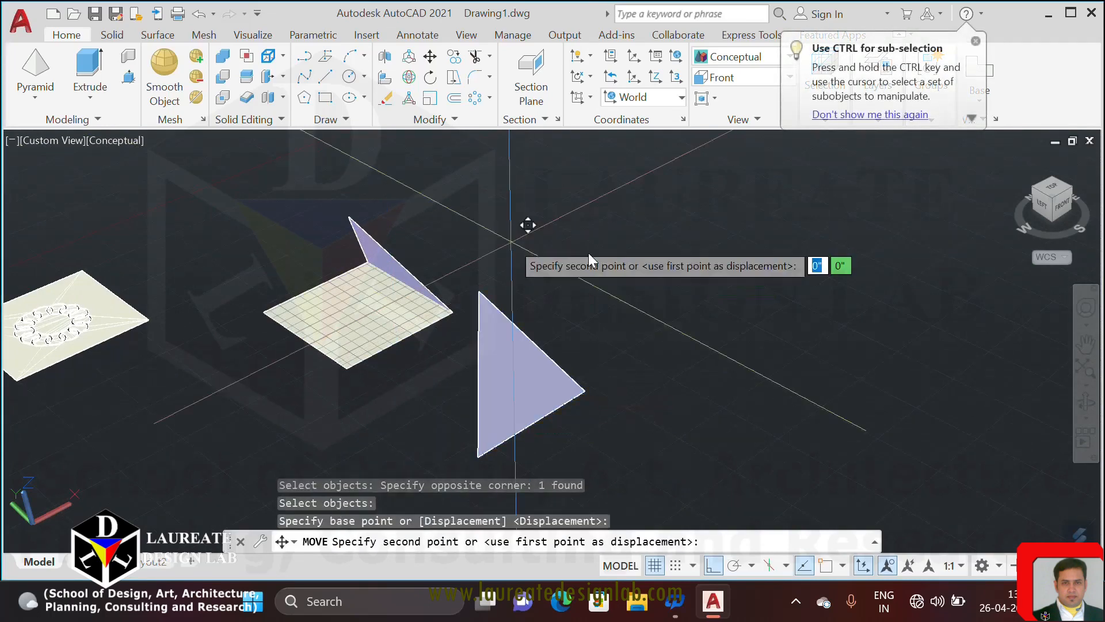
key(Escape)
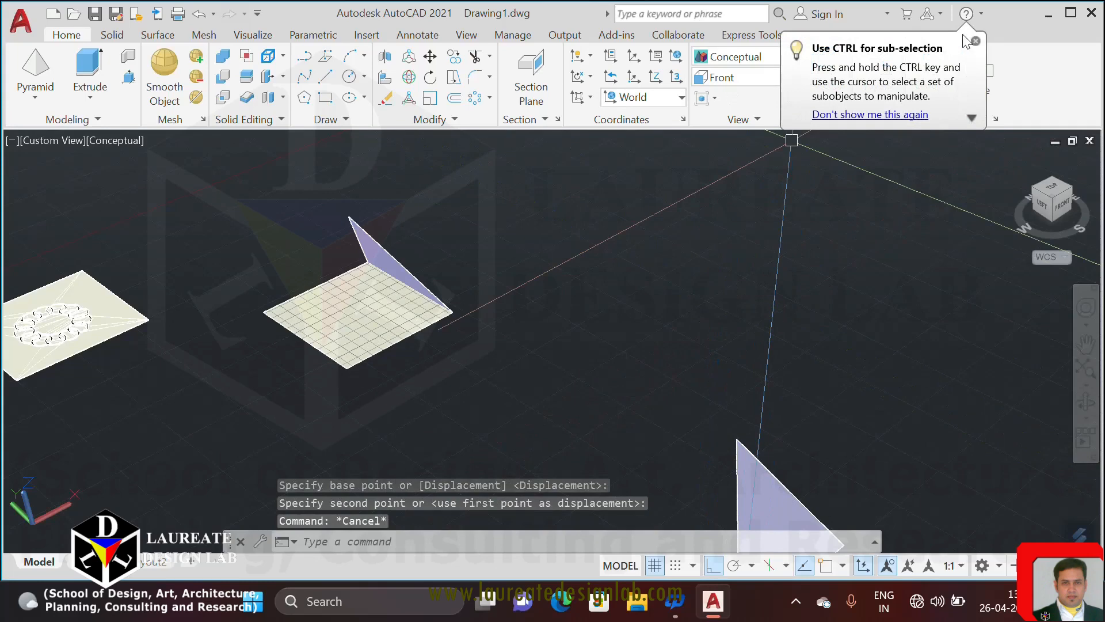
Switch to the Top view in the 2D Wireframe visual style, framed on the detached triangle.
click(975, 42)
click(732, 80)
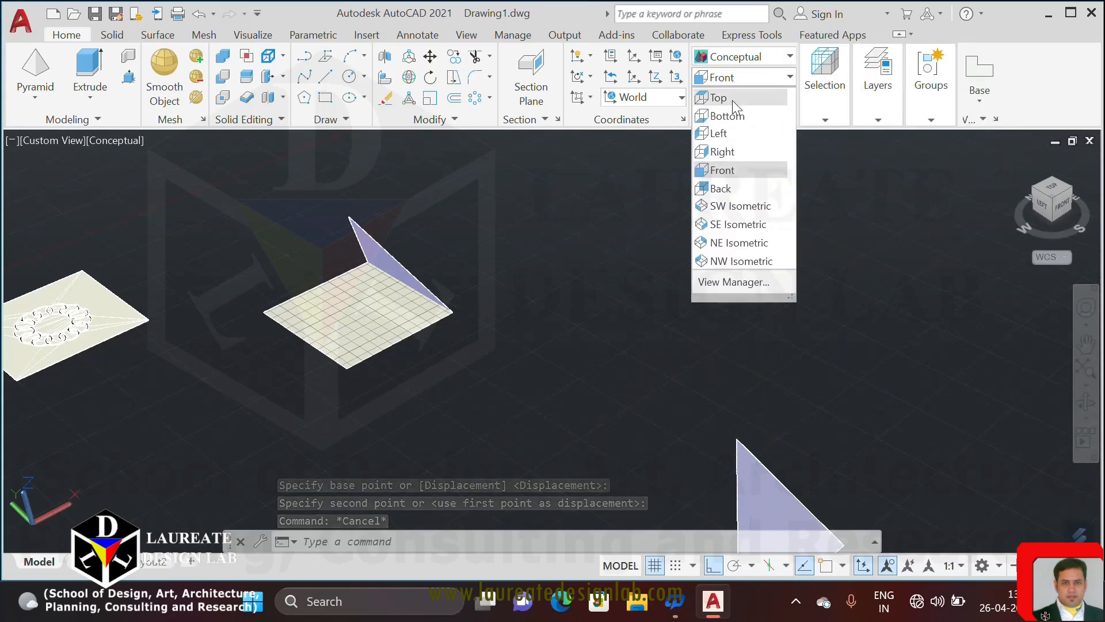
click(732, 101)
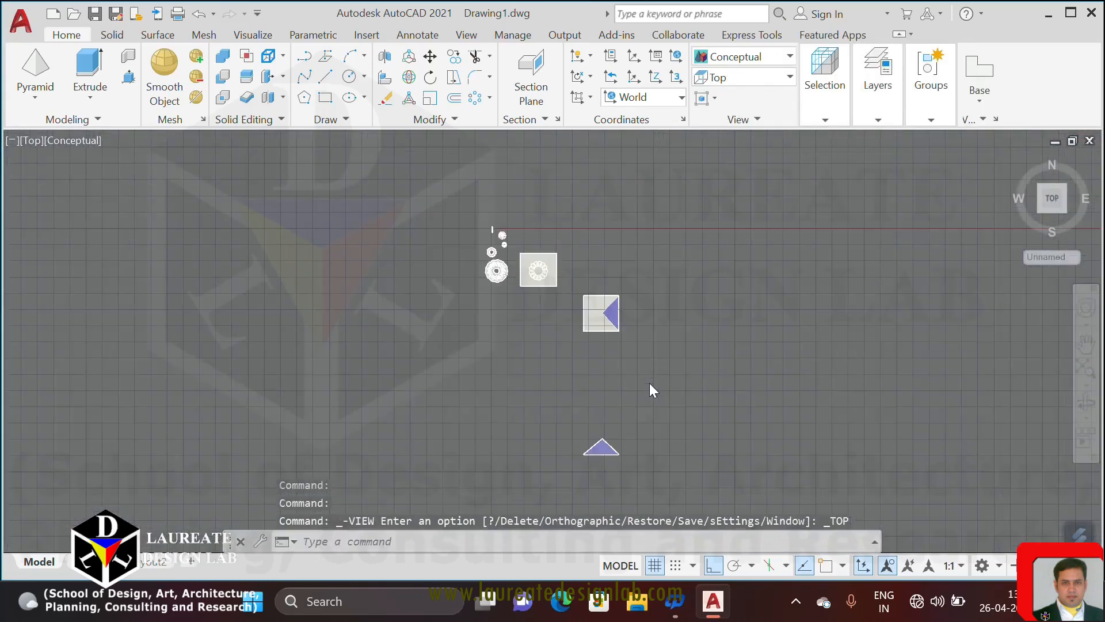
click(743, 56)
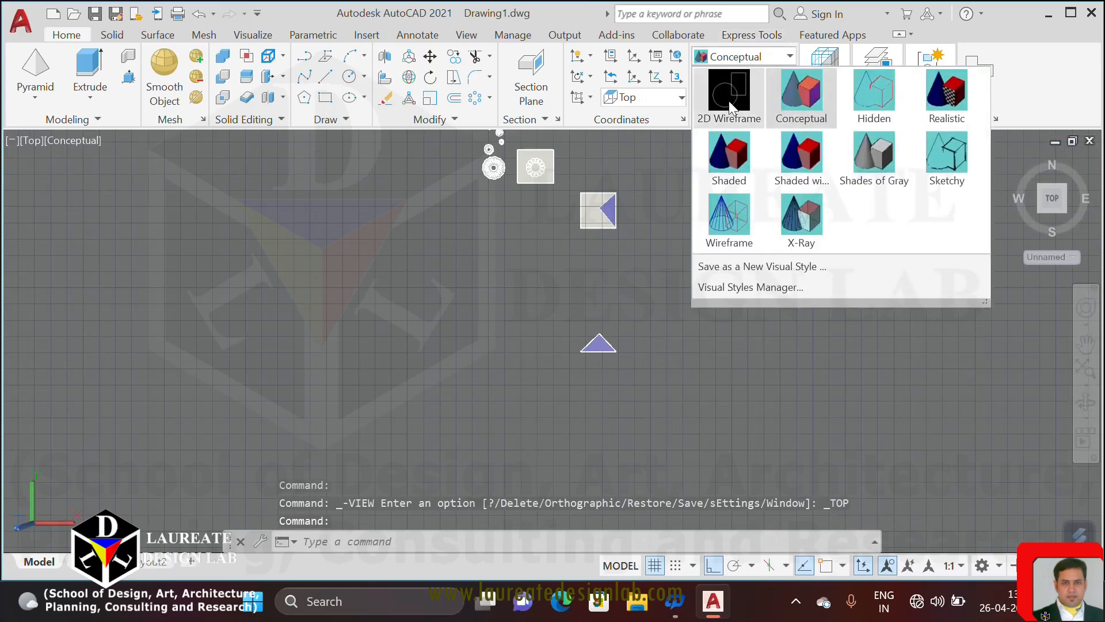
click(729, 96)
scroll(617, 325, up, 7)
middle_drag(599, 343, 587, 202)
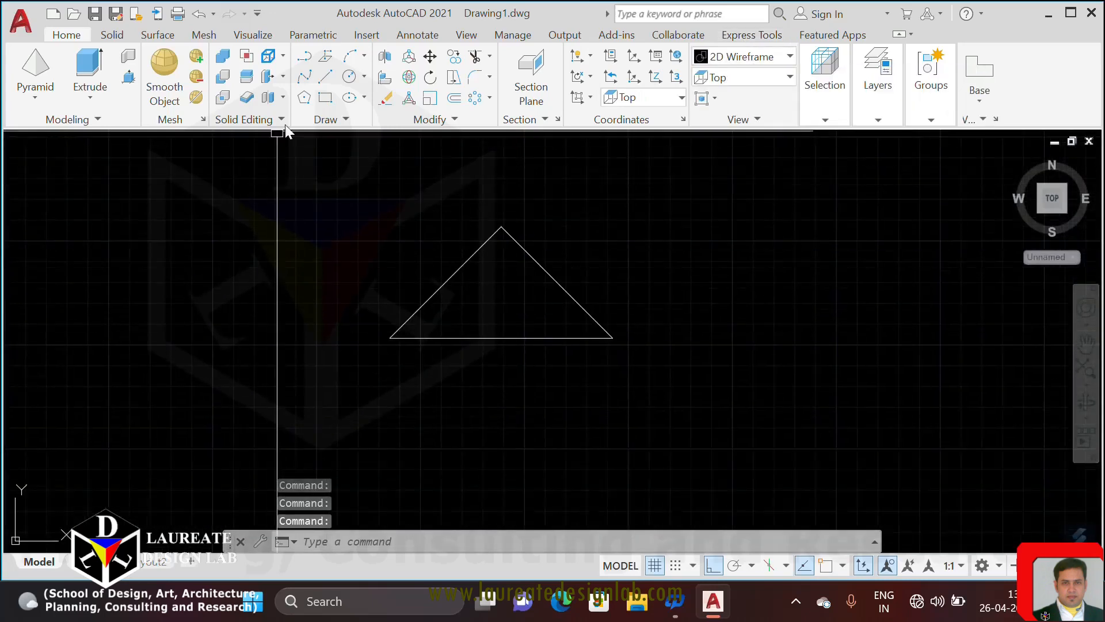
Create a polar array of the detached triangle with 6 items over 360 degrees around a point just above its apex.
click(475, 96)
click(620, 305)
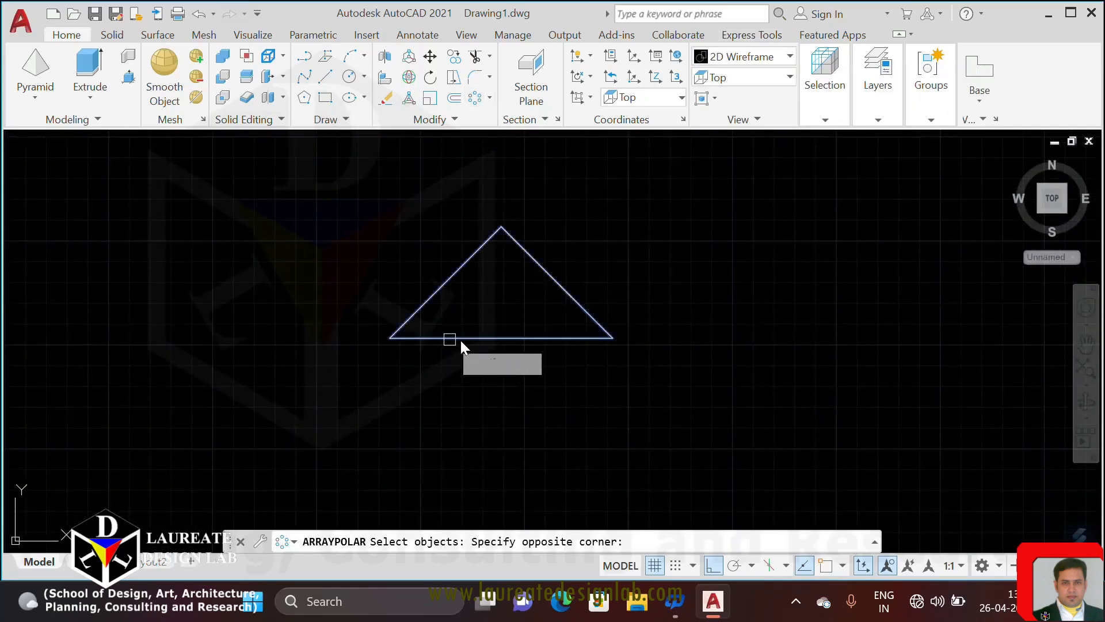
click(461, 340)
middle_drag(487, 265, 489, 364)
key(Return)
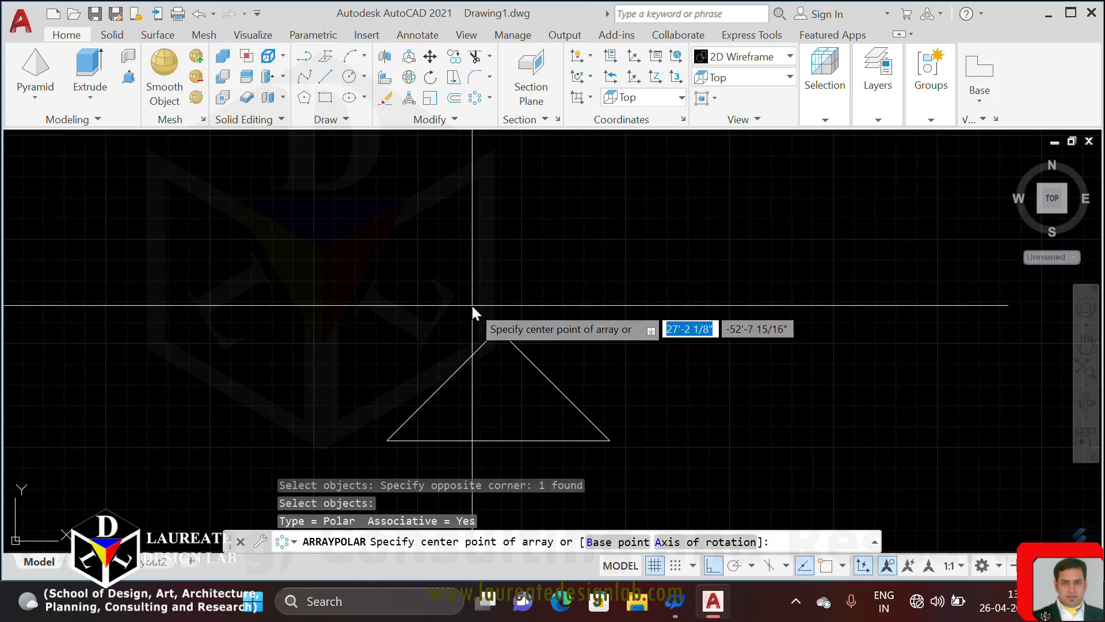
click(472, 314)
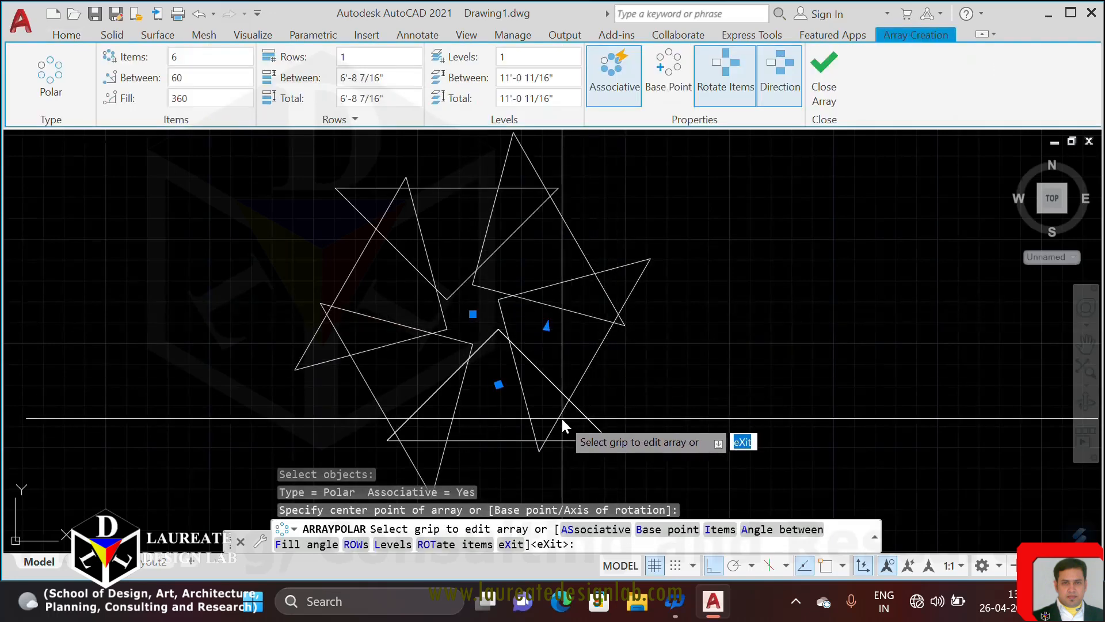
shift+middle_drag(562, 426, 671, 148)
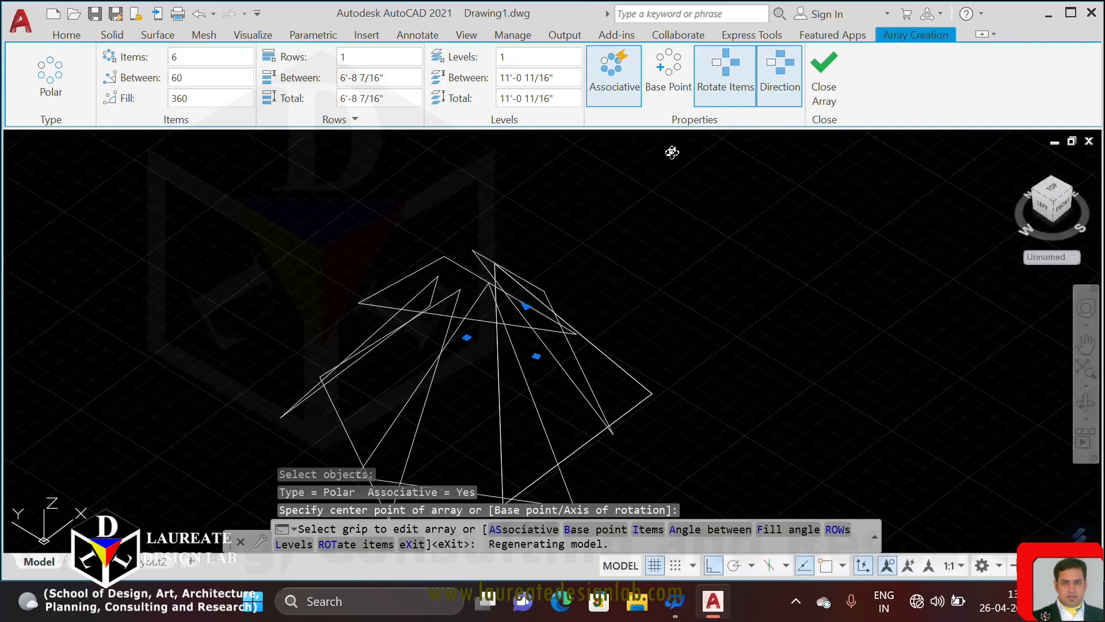
key(Escape)
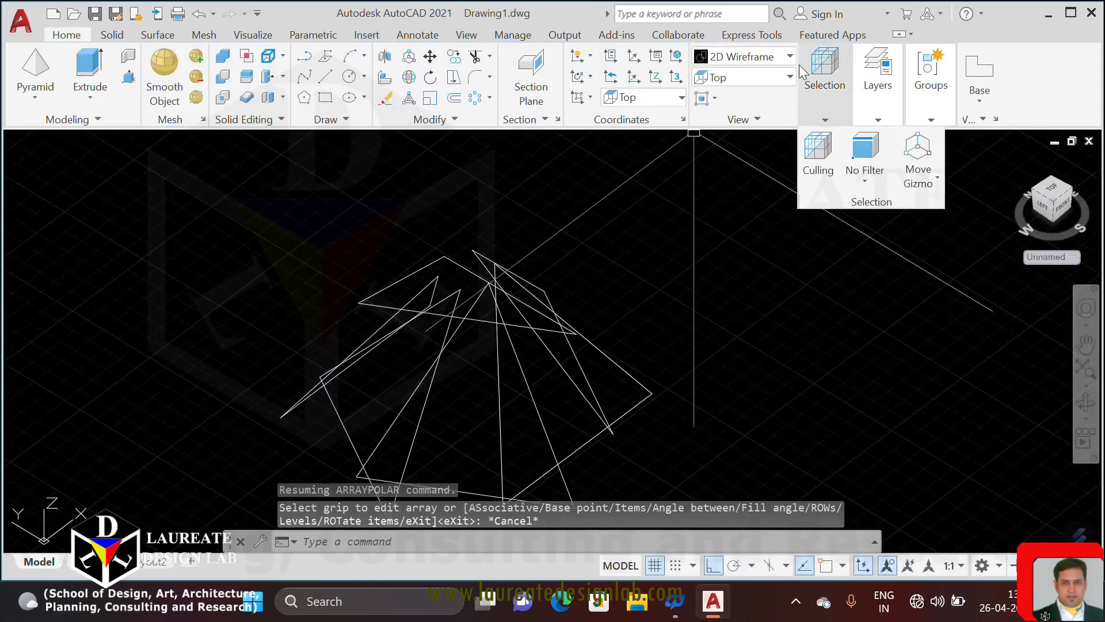
Display the triangle array in the Conceptual visual style and set its item count to 12.
click(756, 62)
click(800, 86)
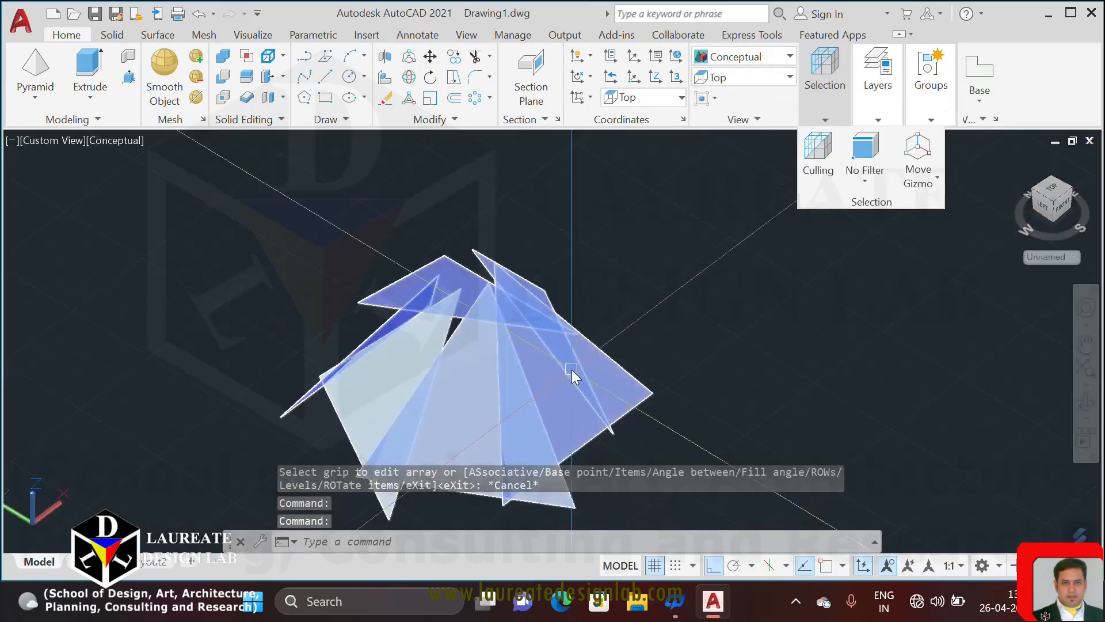
mouse_move(571, 370)
middle_down()
mouse_move(627, 305)
mouse_move(582, 326)
mouse_move(696, 318)
mouse_move(777, 293)
mouse_move(969, 299)
mouse_move(516, 334)
mouse_move(608, 366)
mouse_move(593, 397)
mouse_move(473, 399)
mouse_move(511, 370)
mouse_move(526, 385)
mouse_move(535, 363)
middle_up()
click(534, 362)
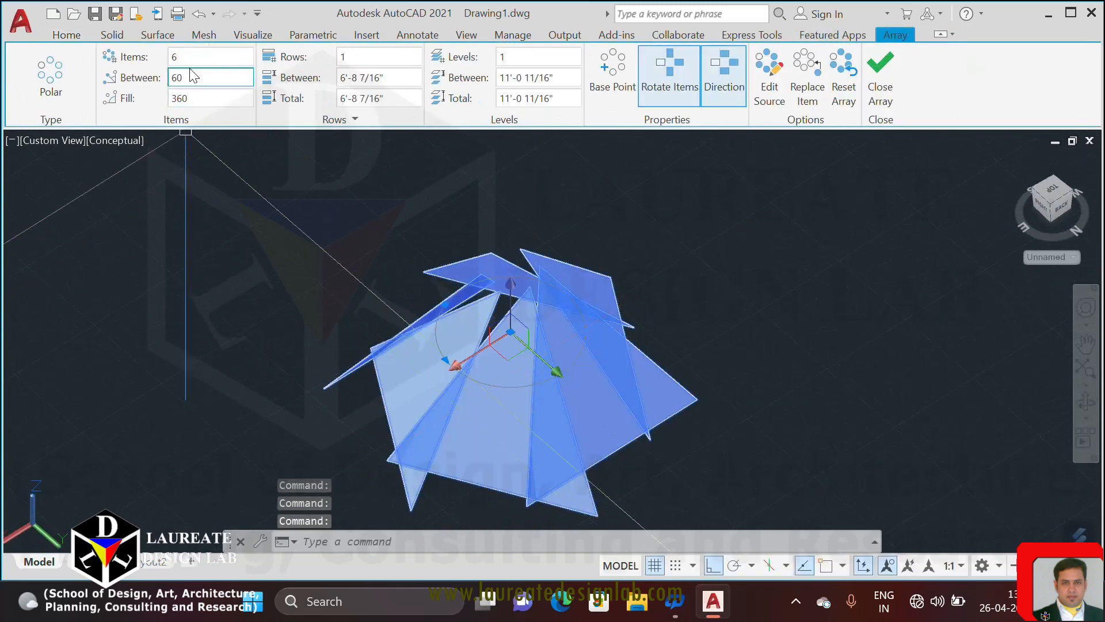
click(194, 62)
key(Return)
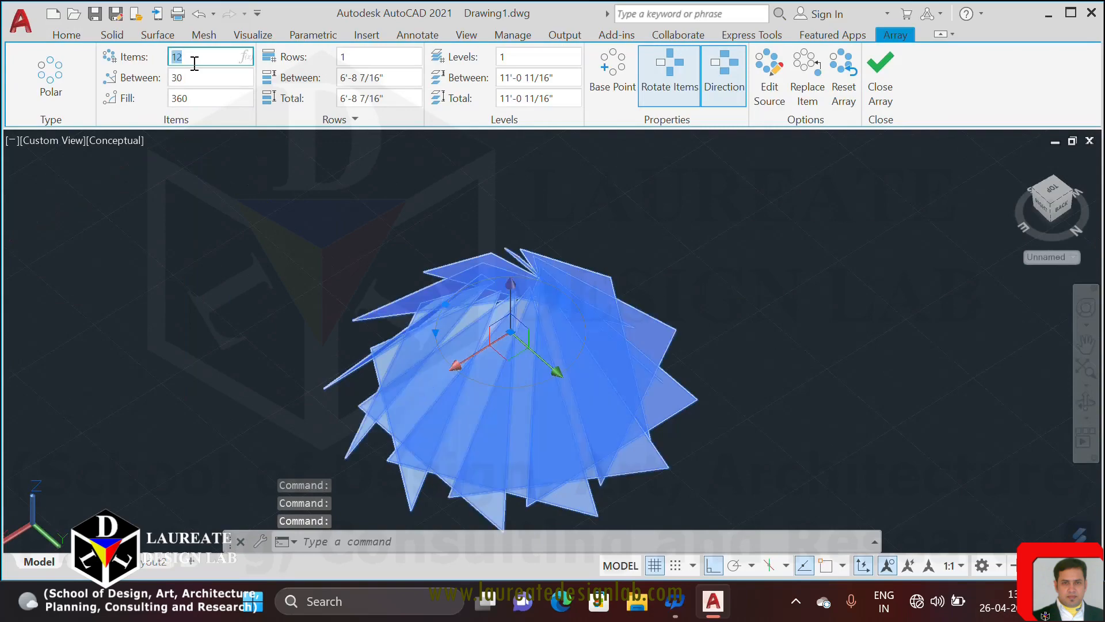
key(Escape)
key(Escape)
key(Escape)
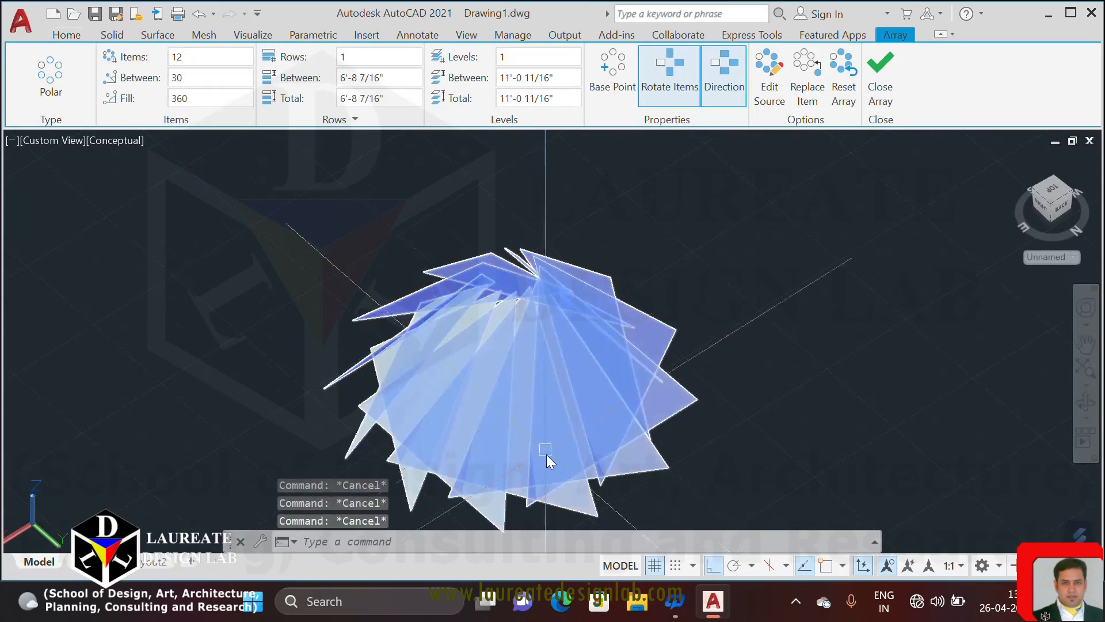
shift+middle_drag(506, 448, 248, 423)
Undo the item count, visual style and view changes together with the polar array, back to the single triangle.
key(ctrl+z)
key(ctrl+z)
key(ctrl+z)
key(ctrl+z)
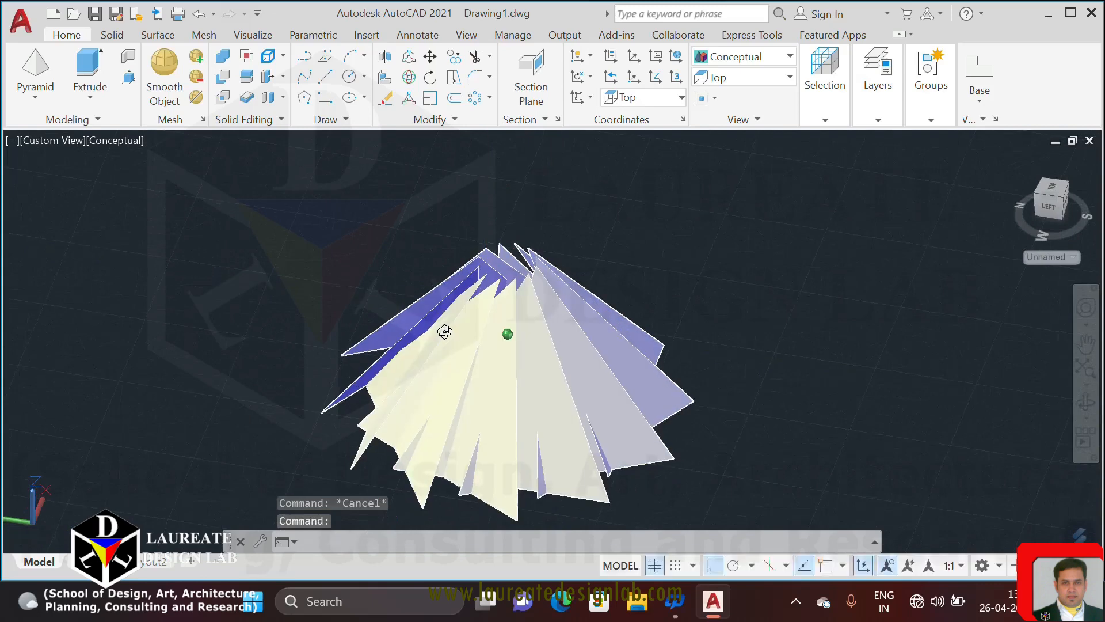
key(ctrl+z)
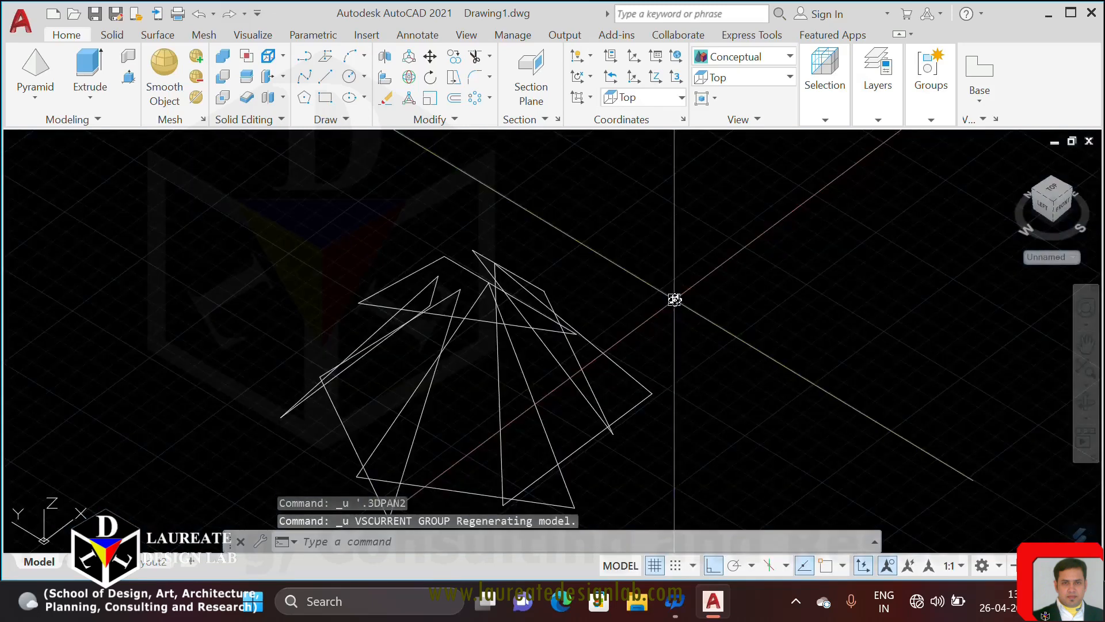
key(ctrl+z)
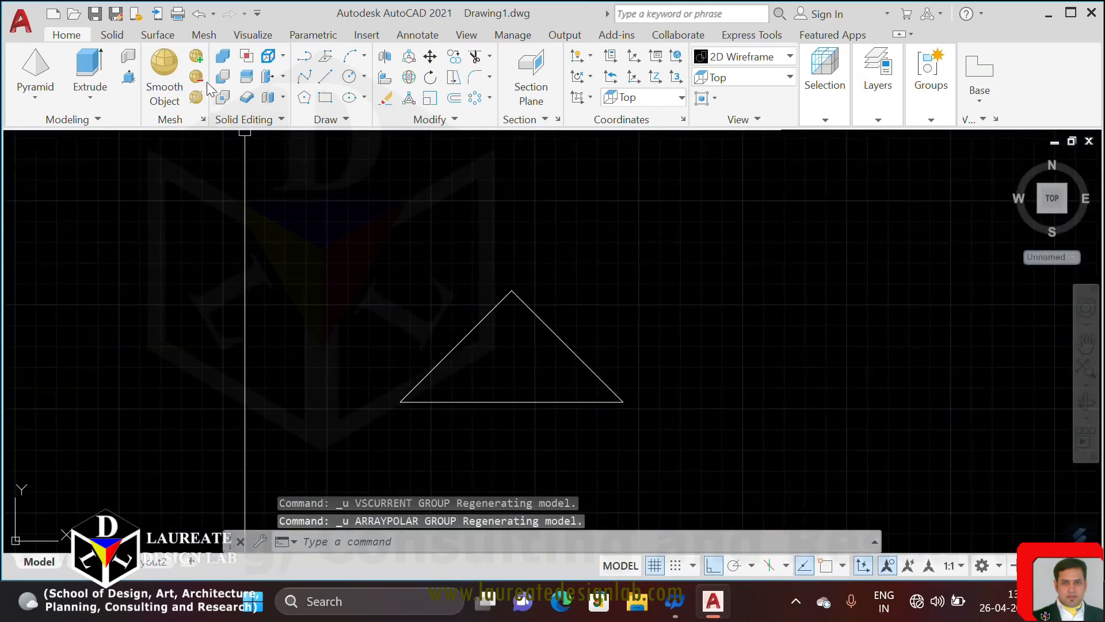
Create a polar array of the detached triangle with 6 items over 360 degrees around its apex.
click(476, 97)
click(585, 289)
click(491, 378)
key(Return)
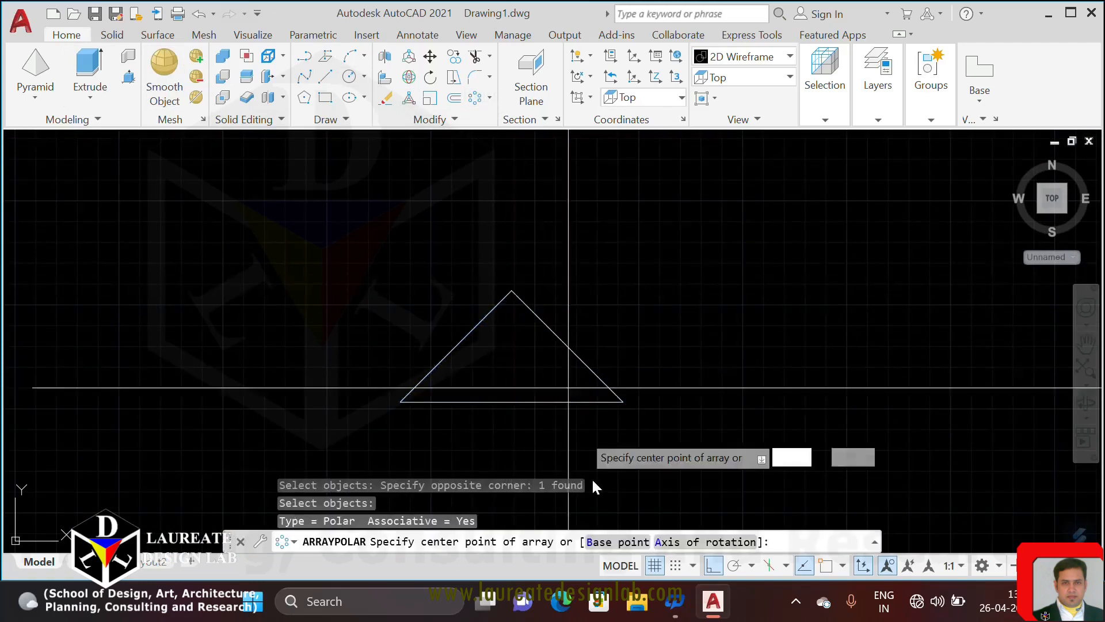
click(511, 290)
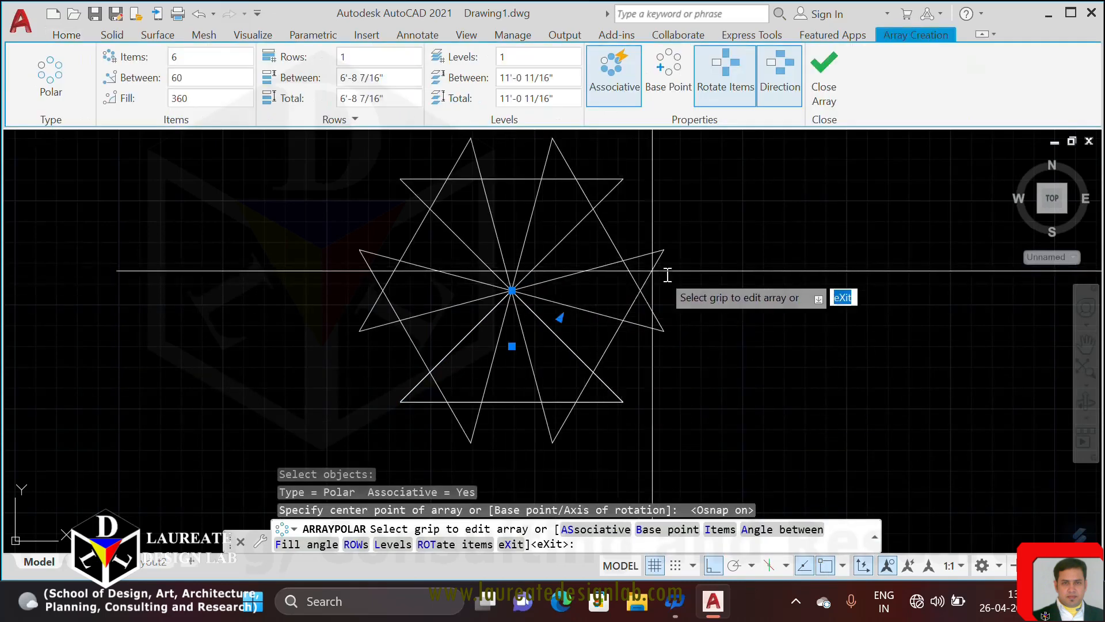
key(Return)
Display the triangle array from a tilted 3D angle in the Conceptual visual style.
shift+middle_drag(561, 388, 650, 295)
click(742, 56)
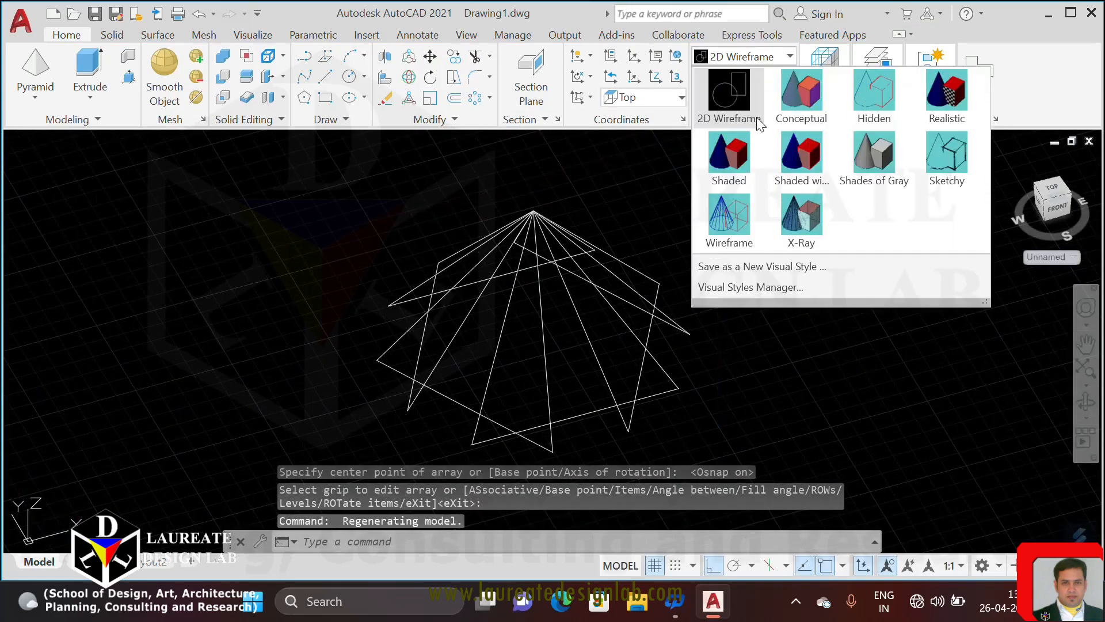
click(792, 95)
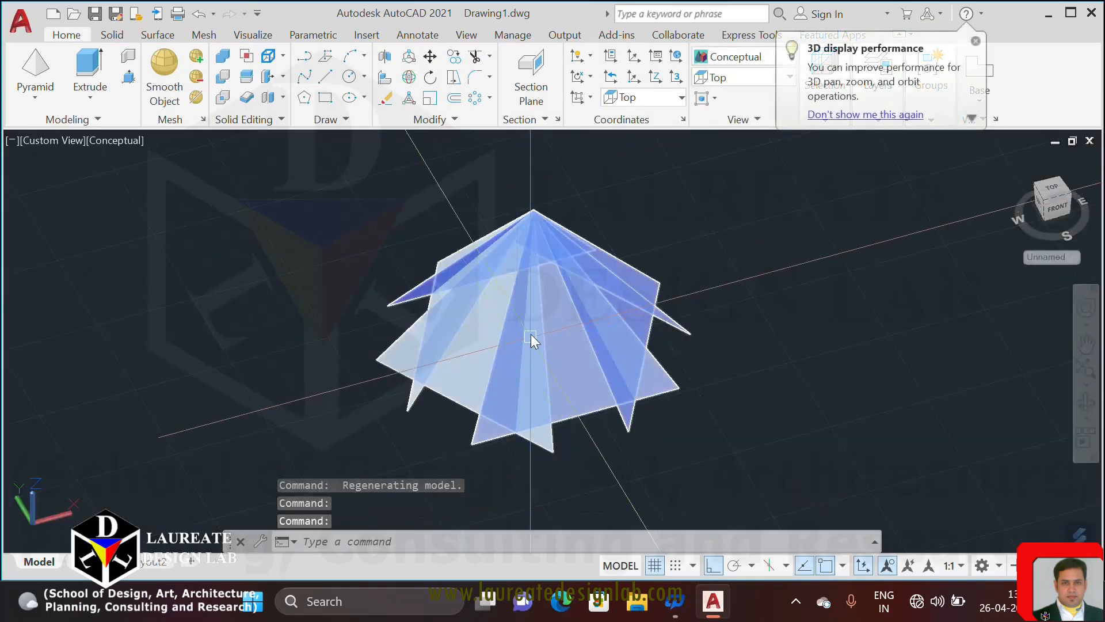
mouse_move(531, 334)
middle_down()
mouse_move(548, 300)
mouse_move(545, 266)
mouse_move(547, 323)
mouse_move(525, 362)
middle_up()
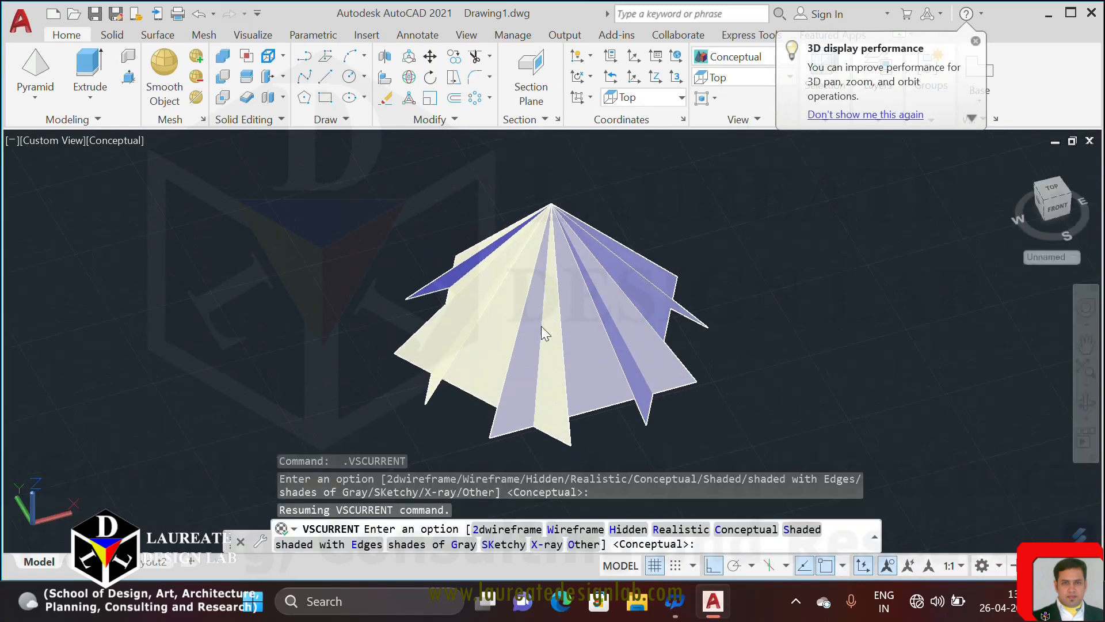
key(Escape)
key(Escape)
Examine the folded, tent-like triangle array from several angles and at close range.
mouse_move(659, 360)
shift+middle_down()
mouse_move(745, 370)
mouse_move(733, 353)
mouse_move(642, 351)
mouse_move(582, 387)
mouse_move(562, 291)
mouse_move(569, 246)
mouse_move(577, 405)
mouse_move(557, 395)
mouse_move(555, 420)
shift+middle_up()
scroll(579, 384, up, 2)
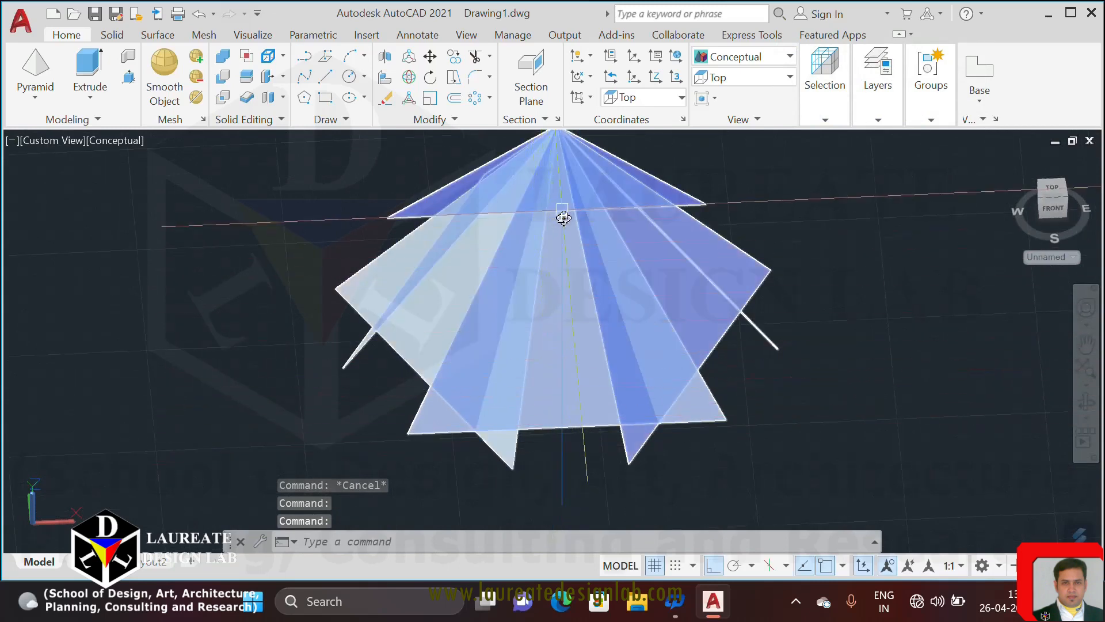
scroll(562, 388, down, 2)
shift+middle_drag(562, 387, 609, 366)
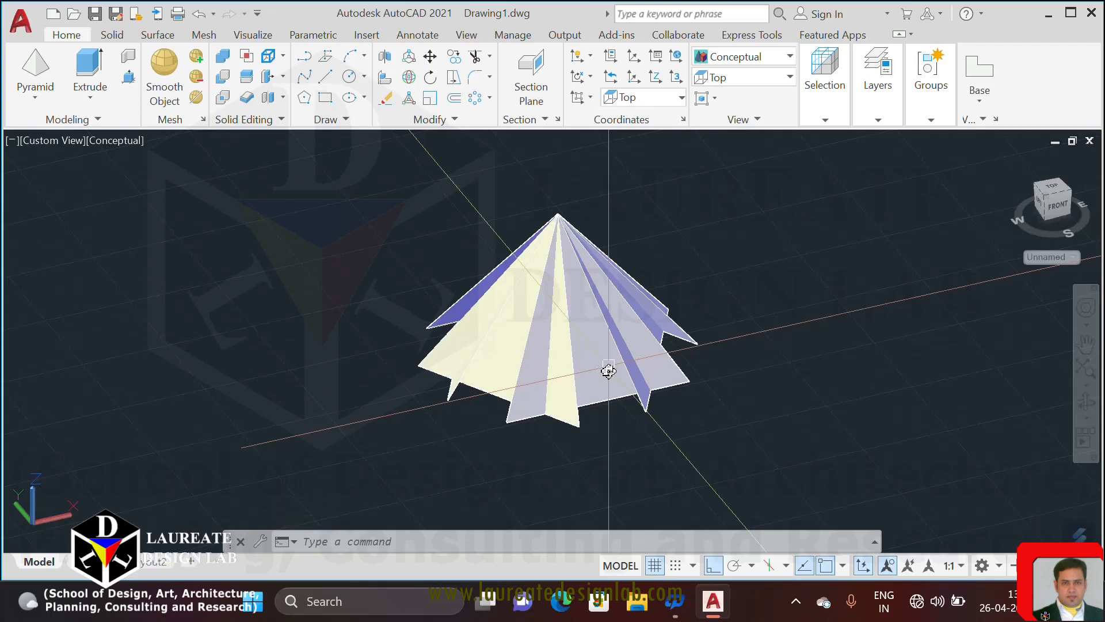
shift+middle_drag(609, 370, 534, 353)
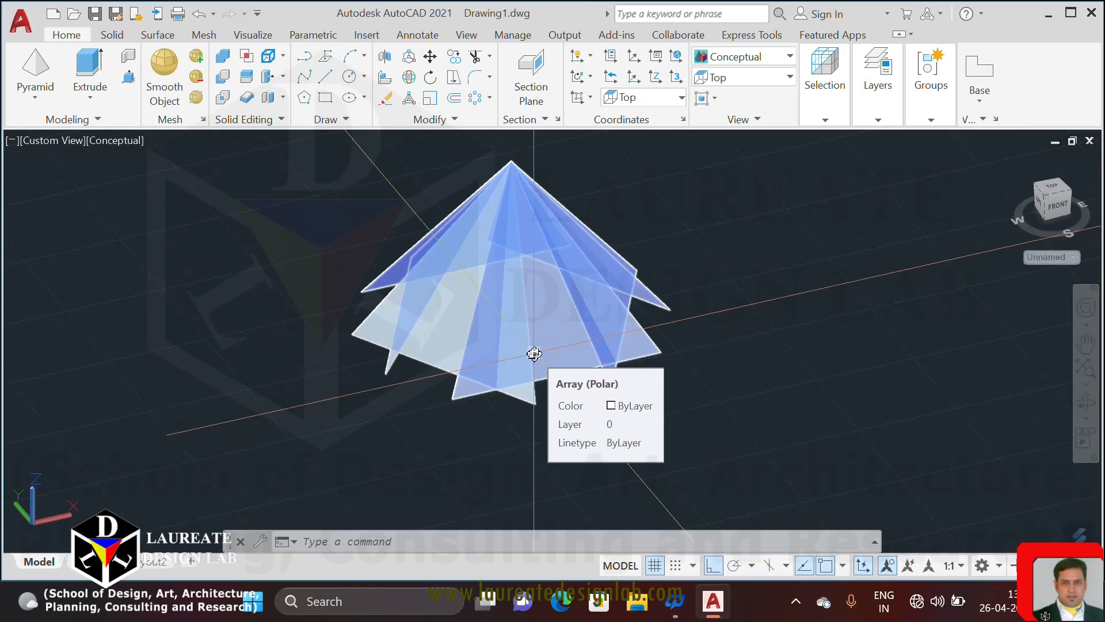
shift+middle_drag(530, 353, 594, 604)
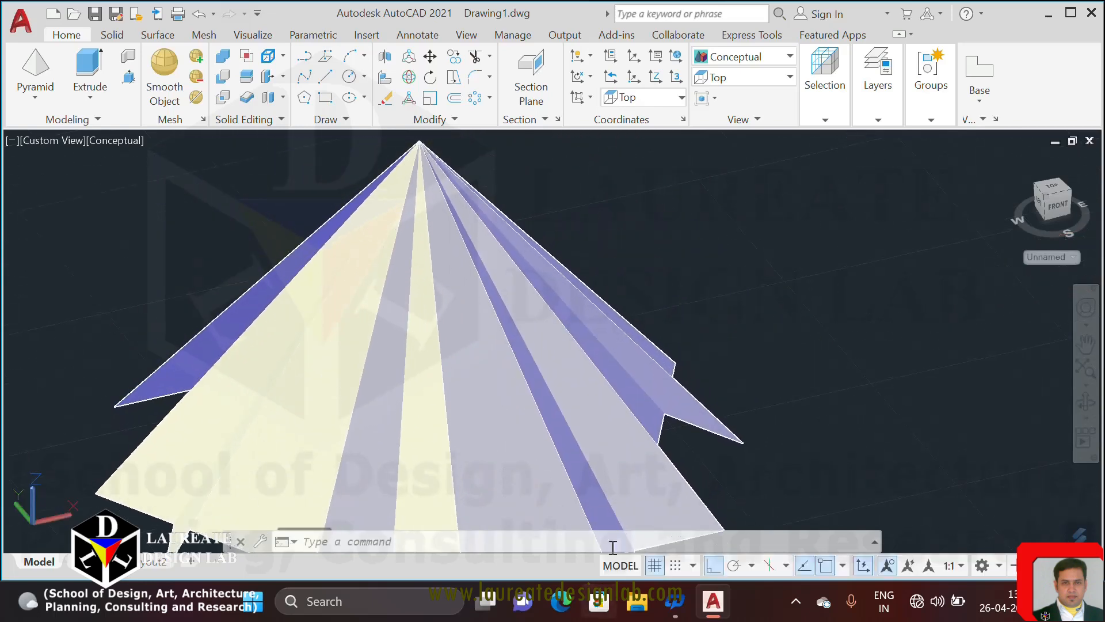
middle_drag(567, 457, 568, 446)
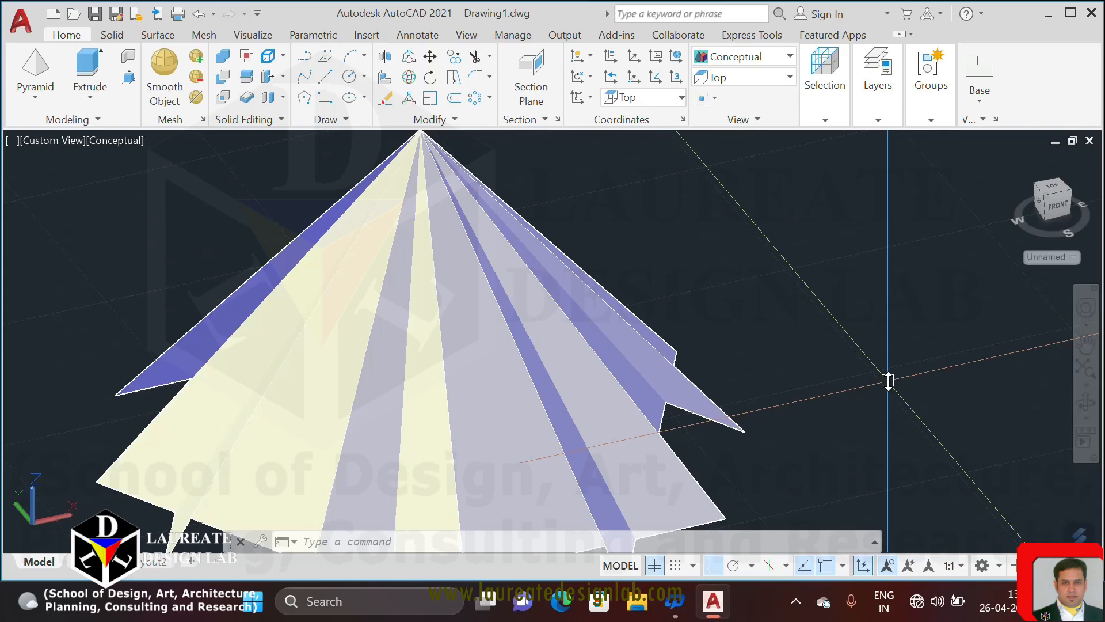
Switch to the Front view with the triangle array and the neighbouring surfaces in the frame.
scroll(892, 383, down, 5)
middle_drag(584, 301, 578, 396)
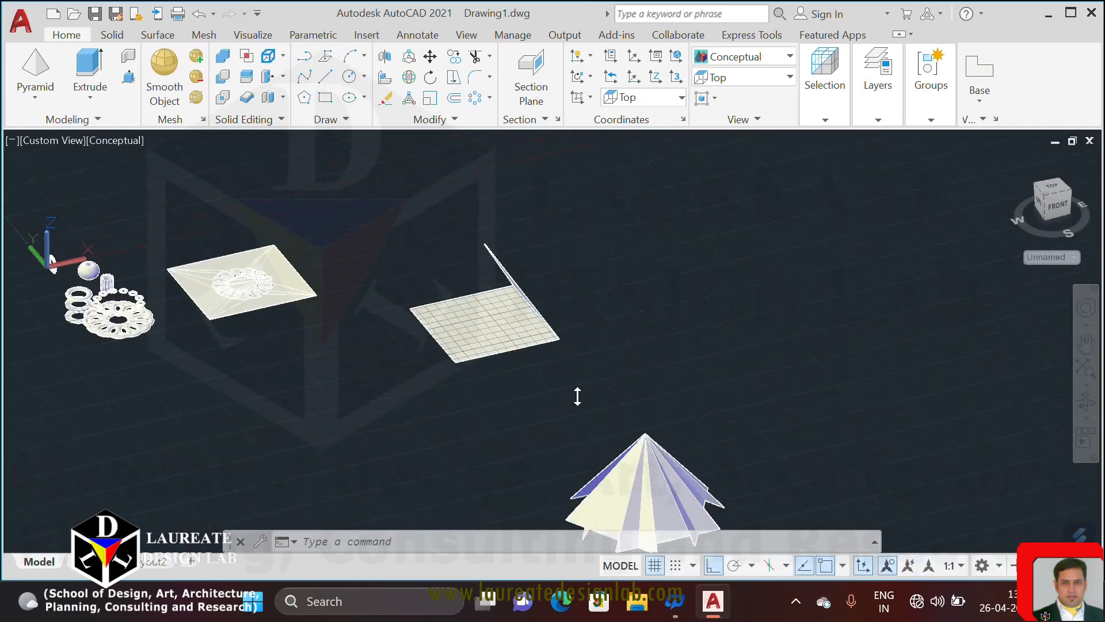
click(748, 77)
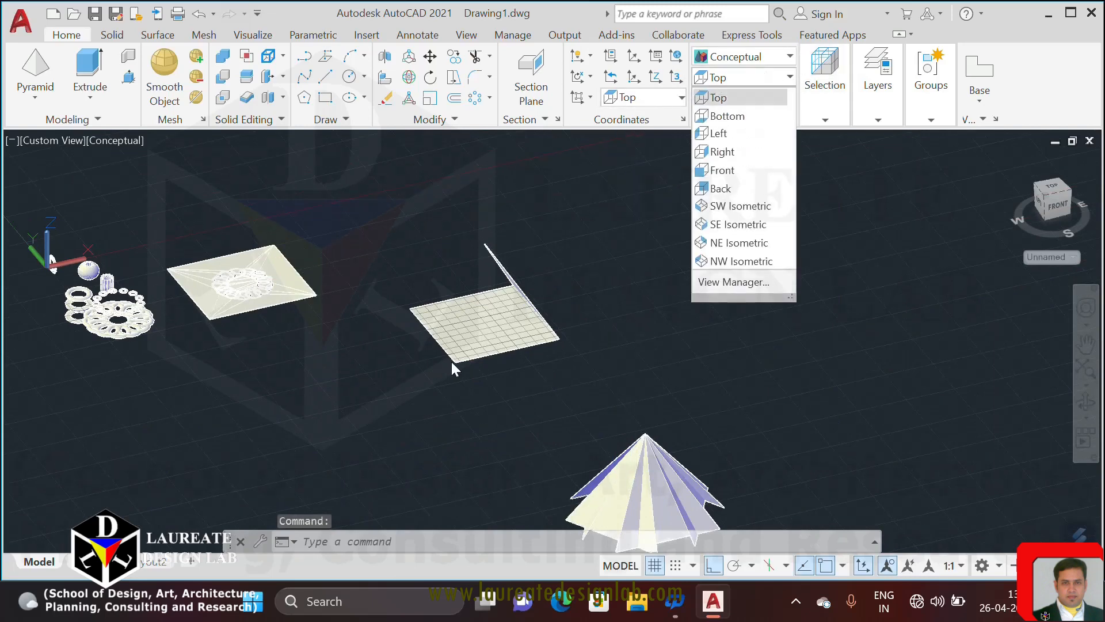
click(734, 171)
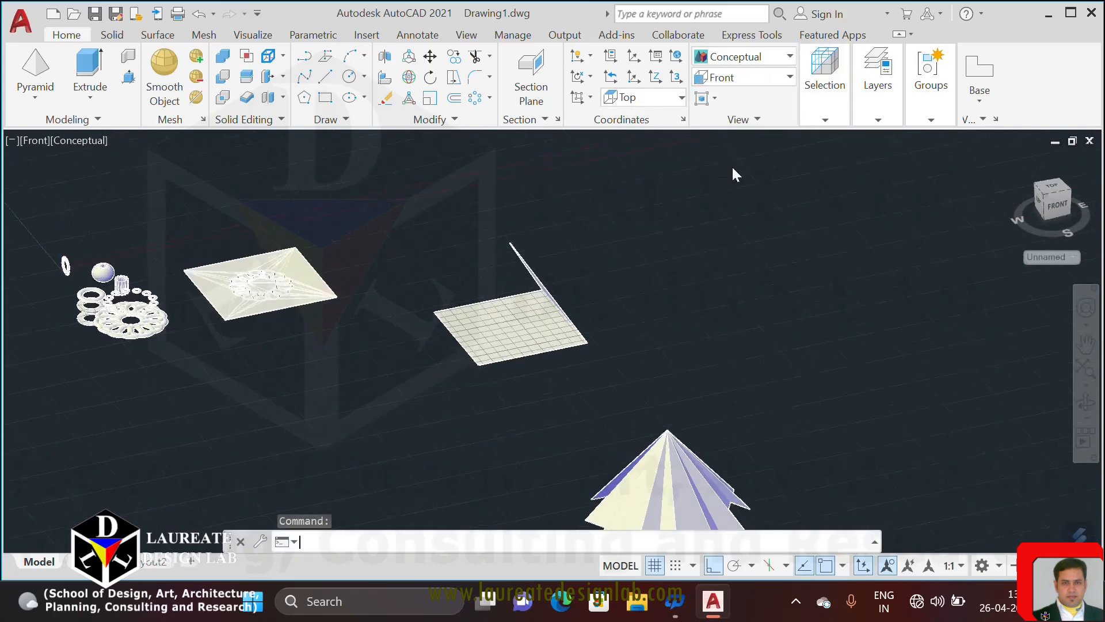
drag(880, 282, 609, 288)
key(Escape)
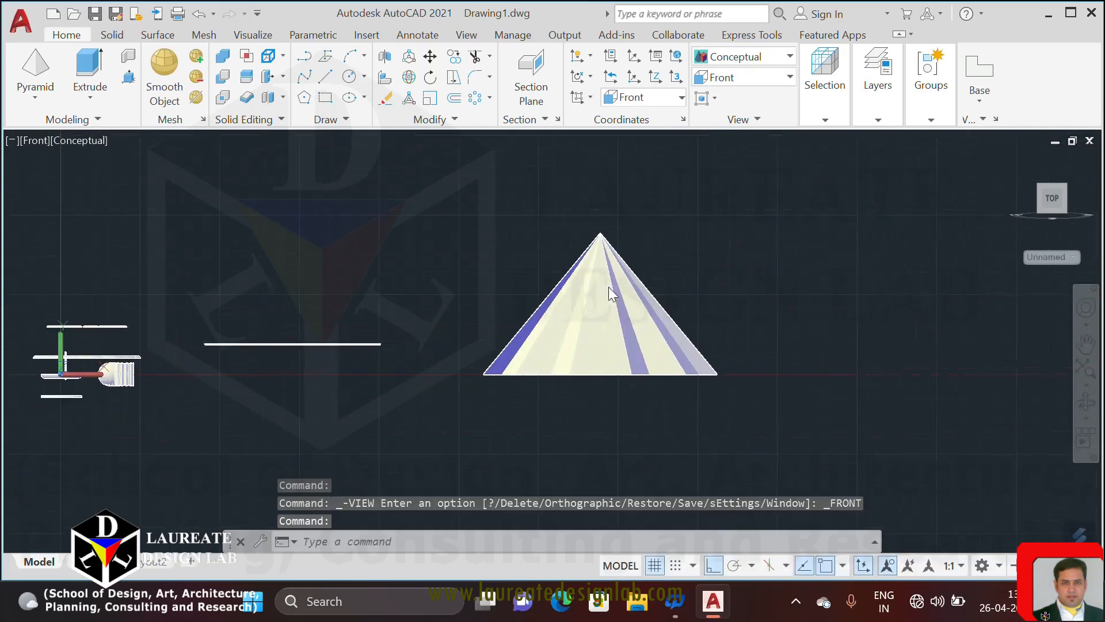
Move the triangle array horizontally to the right, clear of the gridded base and the inclined surface.
text(m)
key(Return)
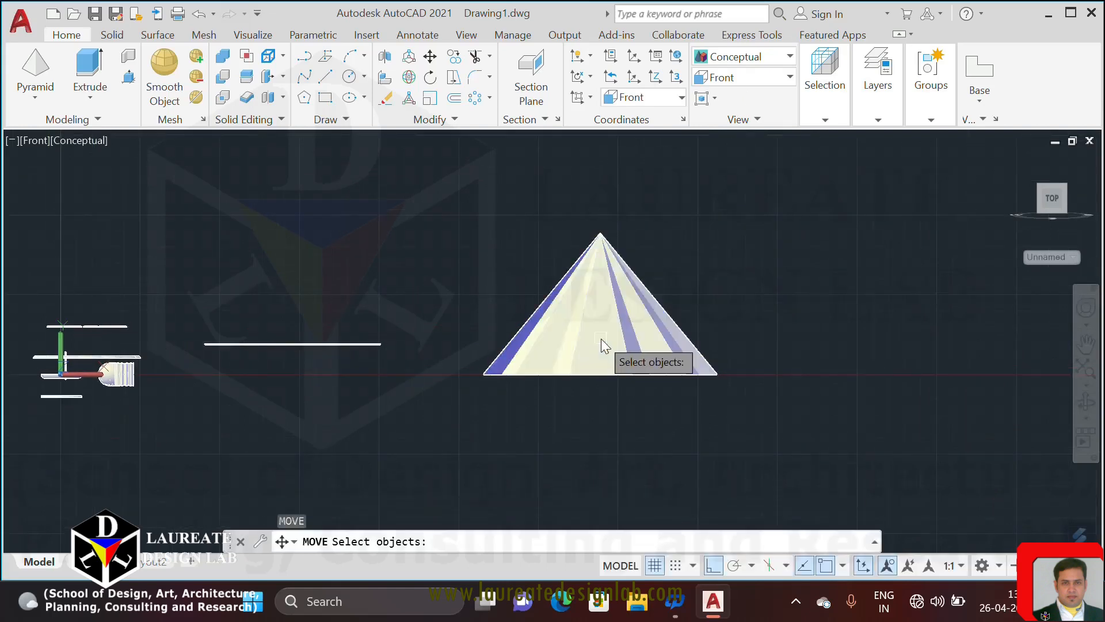
click(601, 339)
key(Return)
click(438, 238)
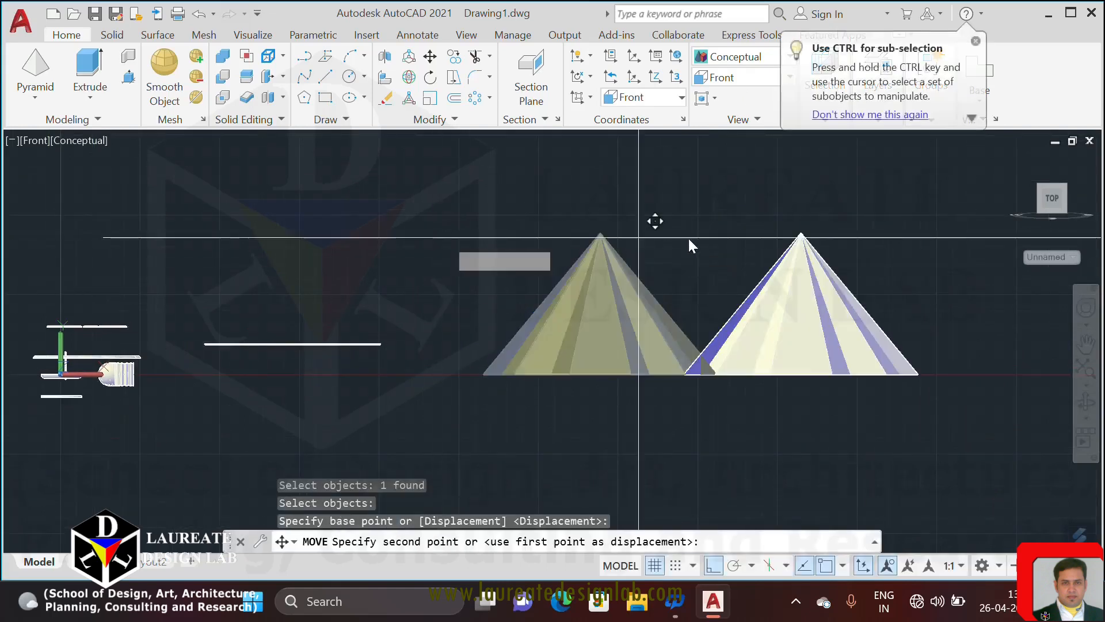
click(851, 241)
key(Escape)
middle_drag(772, 270, 681, 272)
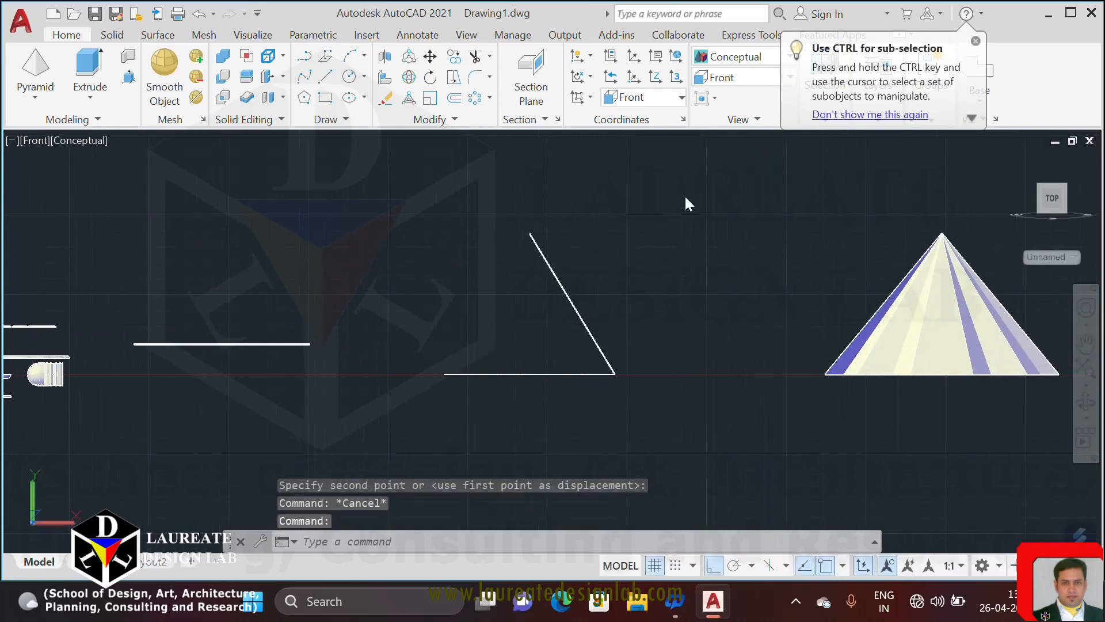
Create a polar array of the gridded base and inclined surface with 6 items over 360 degrees around a point between them.
click(456, 99)
click(614, 336)
click(509, 394)
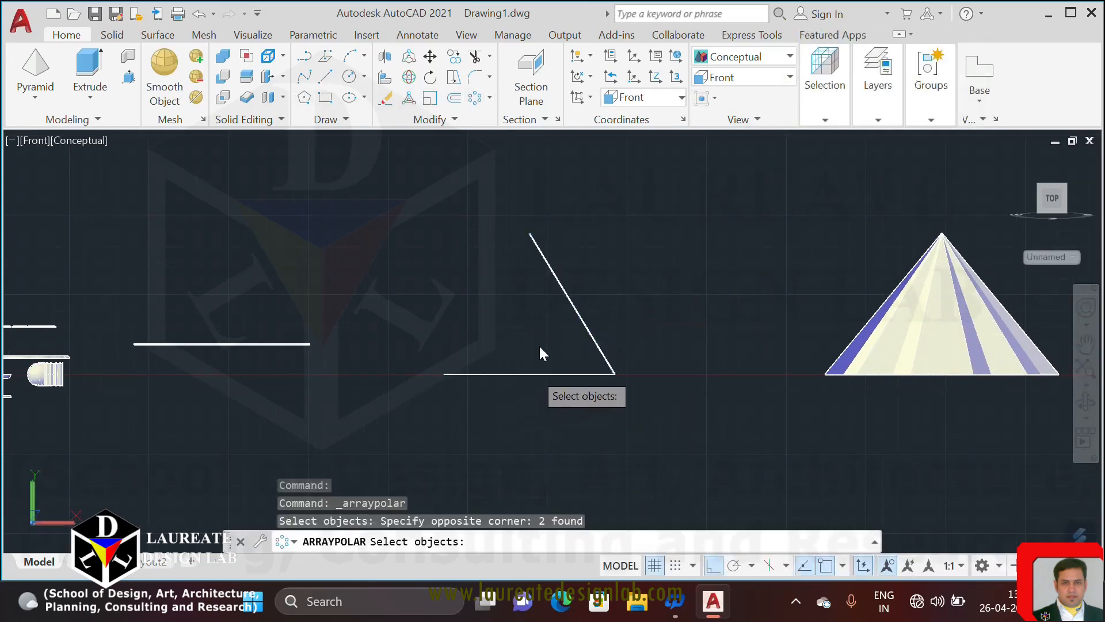
key(Return)
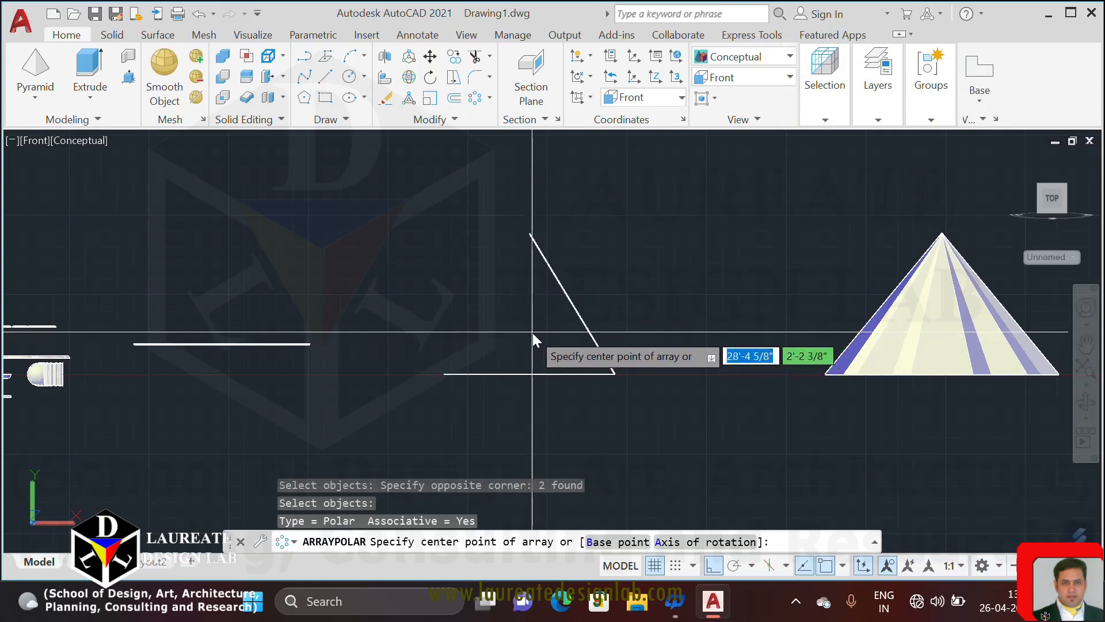
click(533, 332)
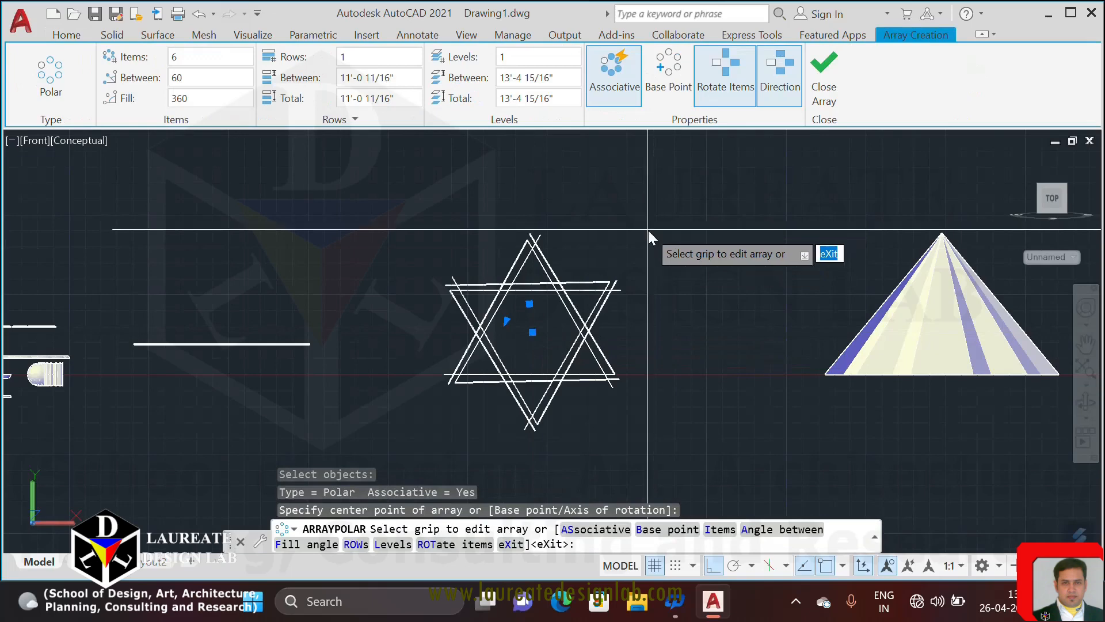
key(Return)
Display the star-shaped array in the SW Isometric view and orbit it to show its interlocking surfaces.
middle_drag(548, 247, 599, 301)
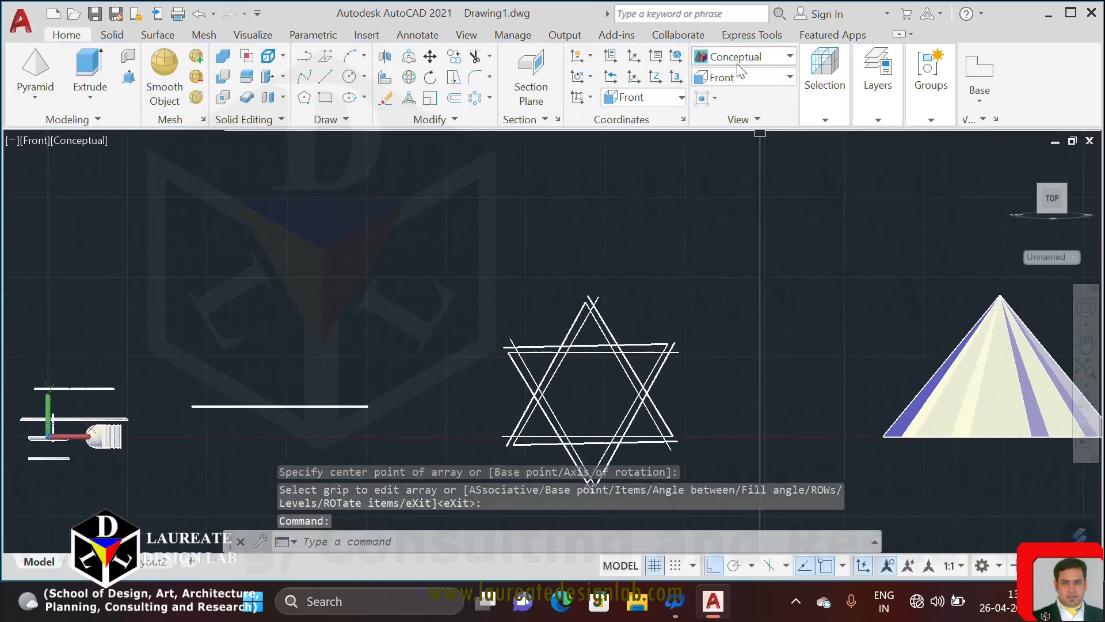
click(748, 80)
click(745, 208)
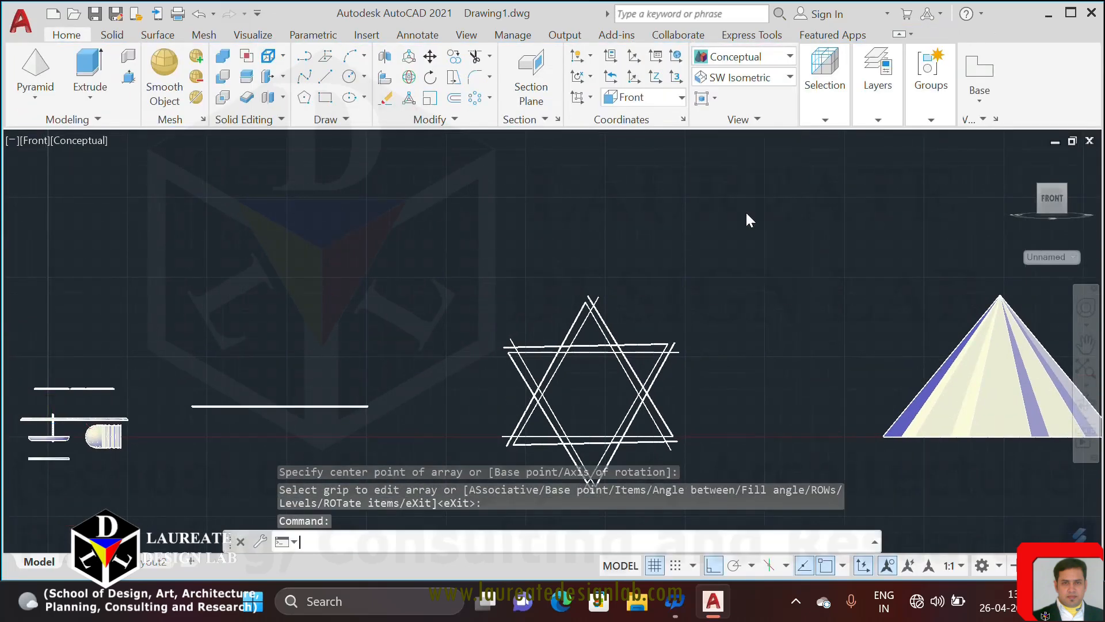
scroll(529, 321, up, 5)
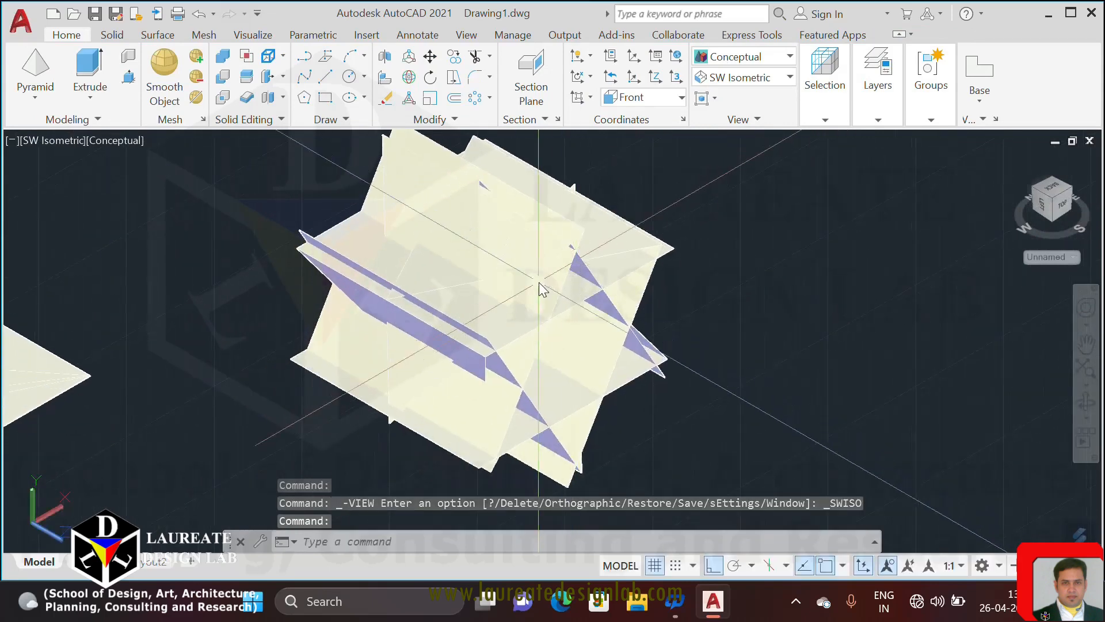
shift+middle_drag(541, 286, 520, 240)
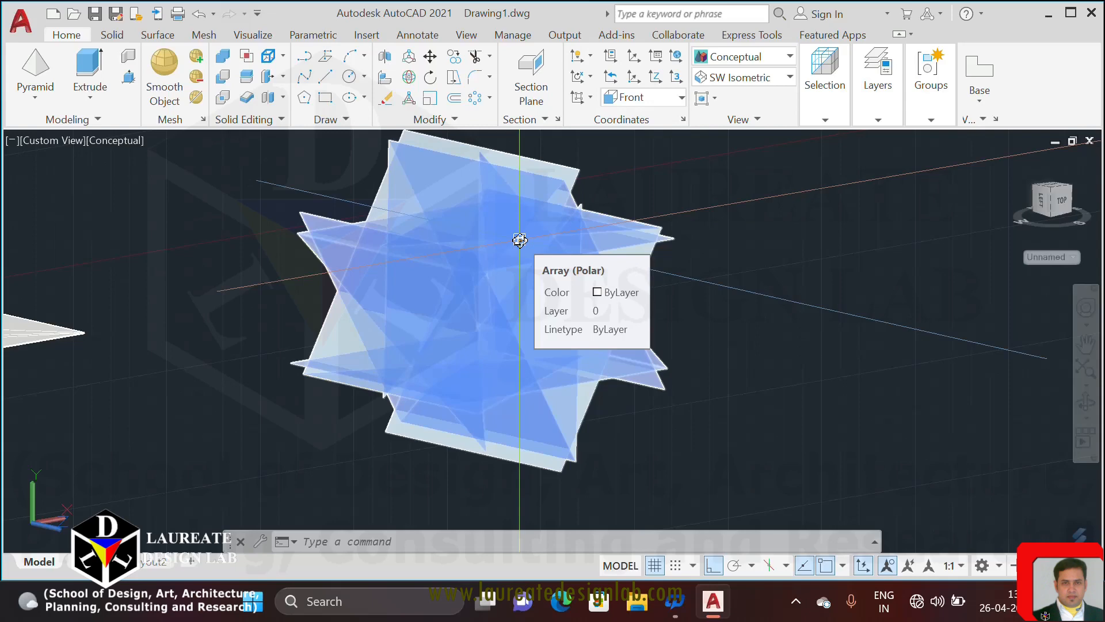
Set the item count of the star-shaped polar array to 4.
click(610, 237)
key(Escape)
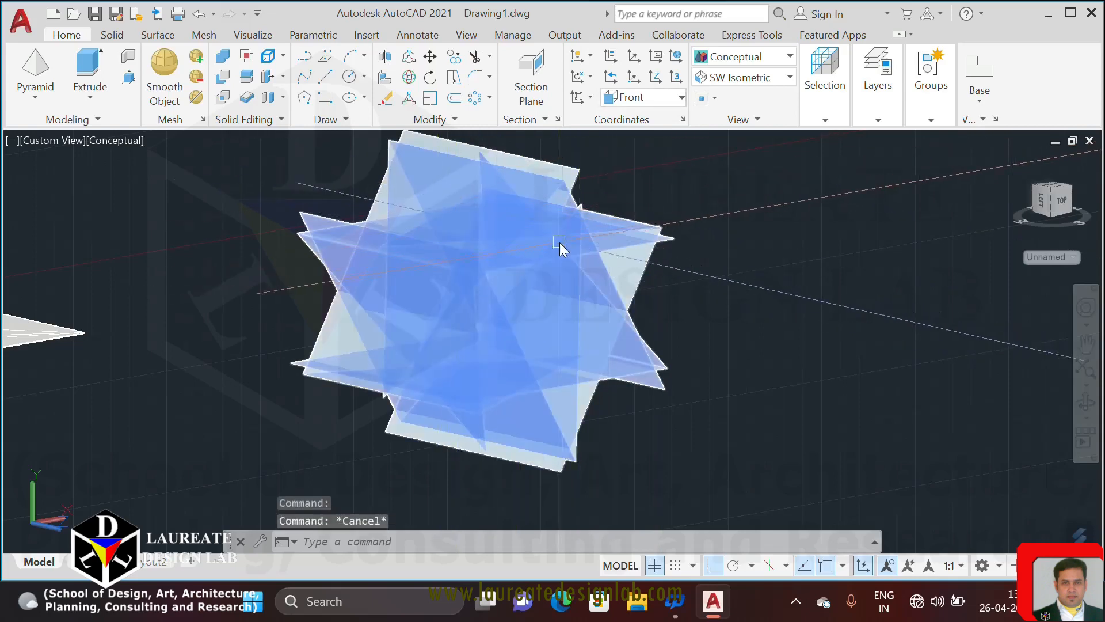
click(559, 243)
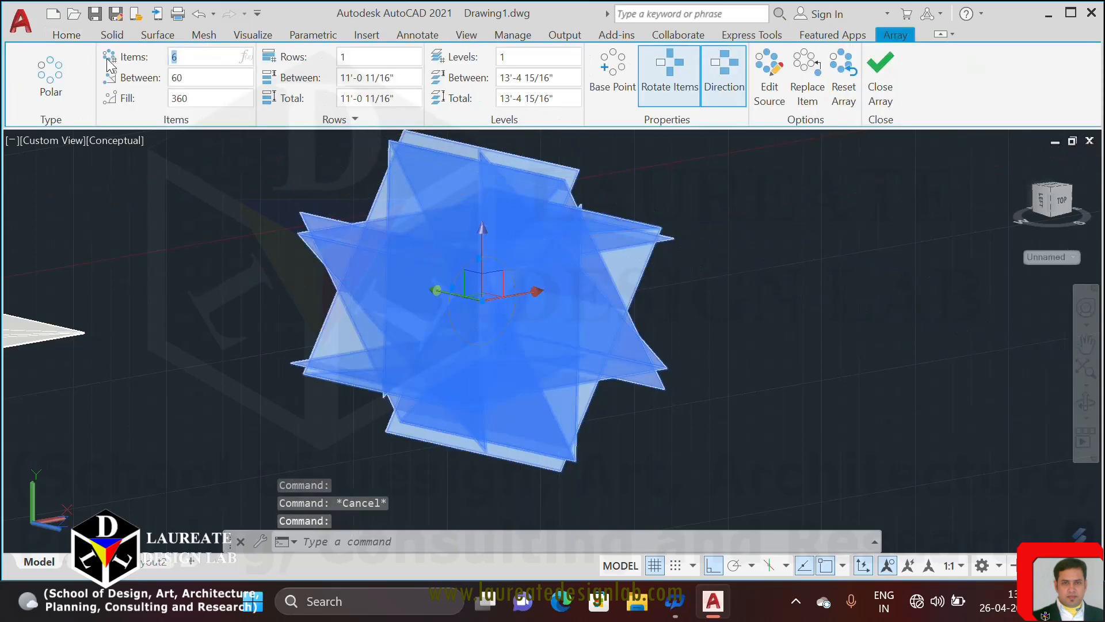
text(4)
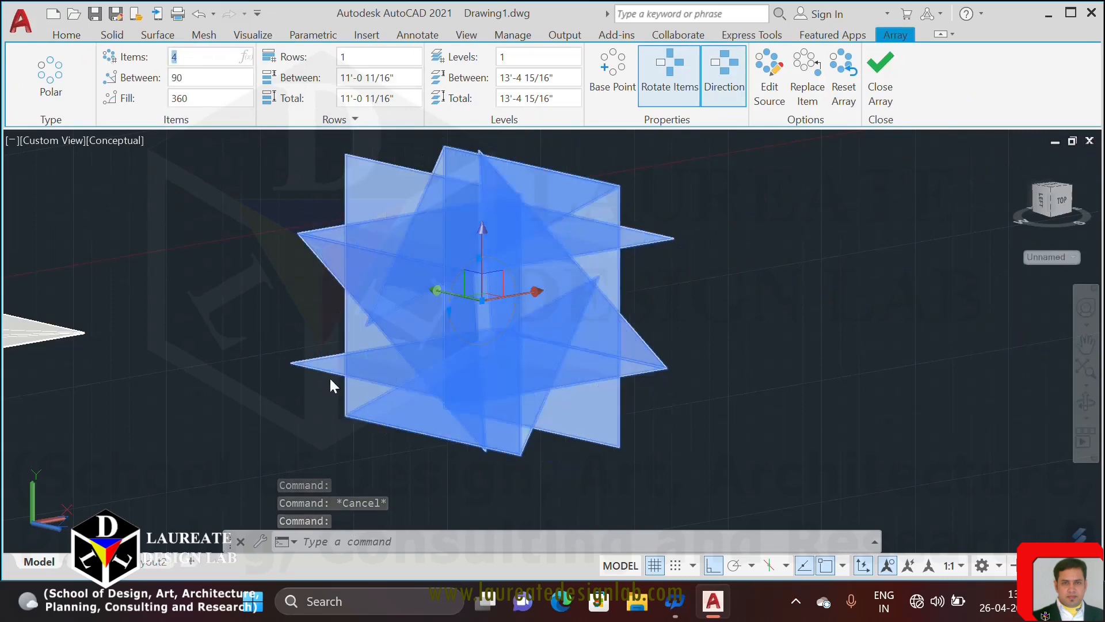
key(Escape)
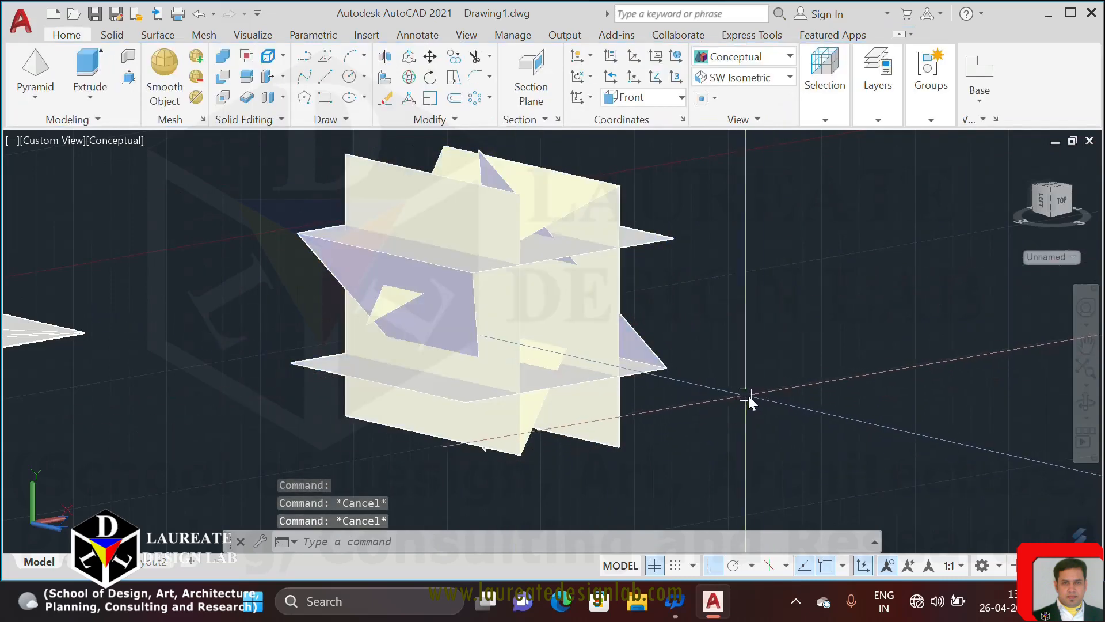
Explode the four-item polar array of interlocking surfaces.
shift+middle_drag(748, 395, 669, 420)
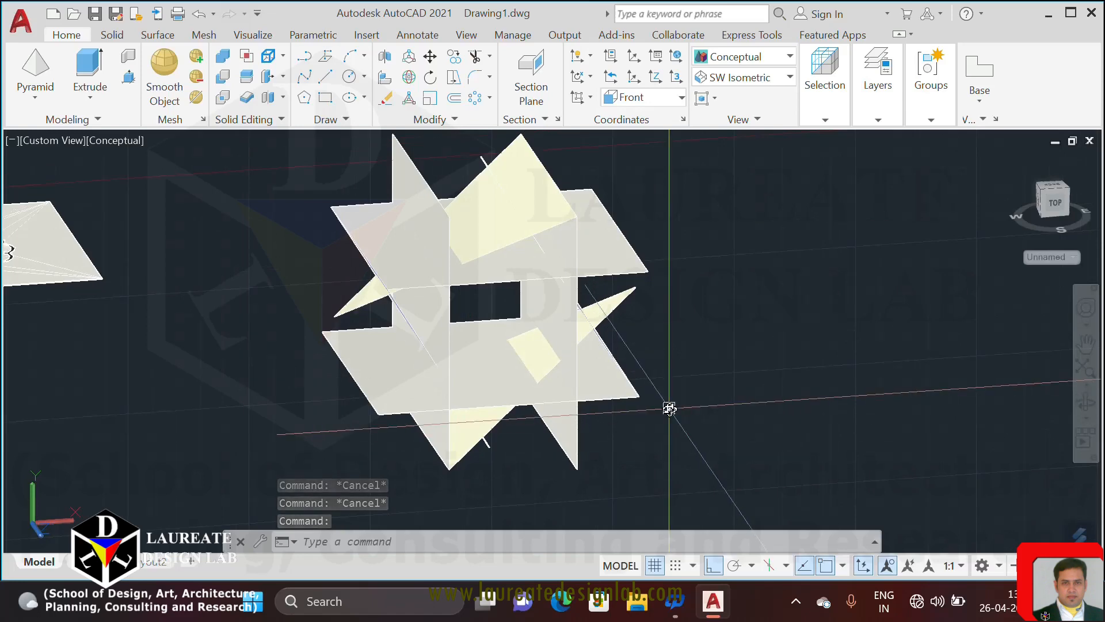
shift+middle_drag(580, 365, 610, 370)
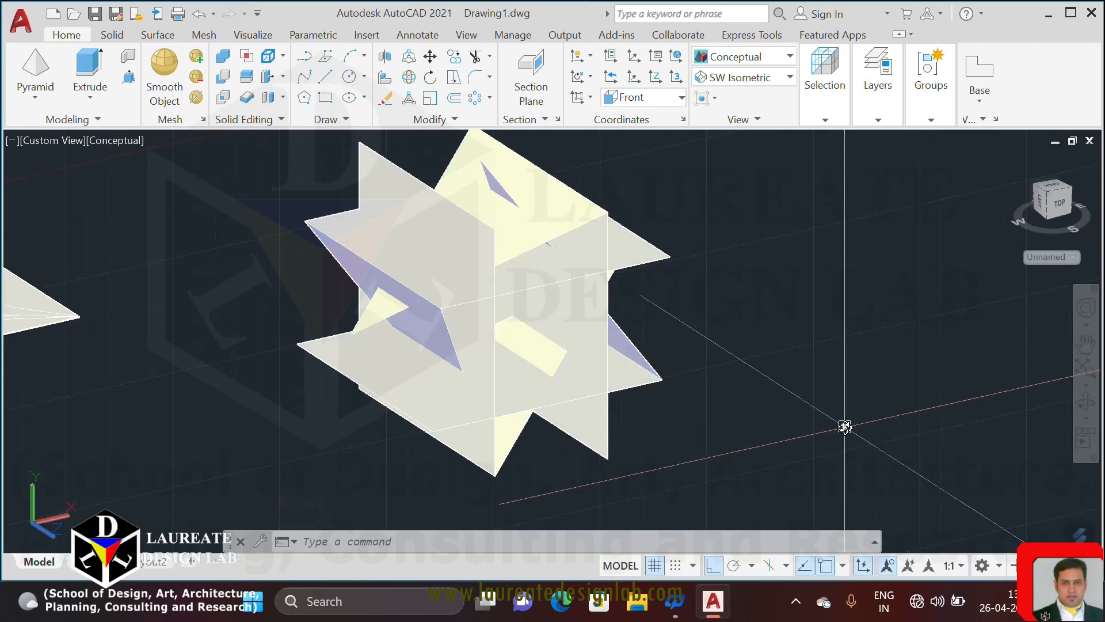
shift+middle_drag(626, 407, 602, 389)
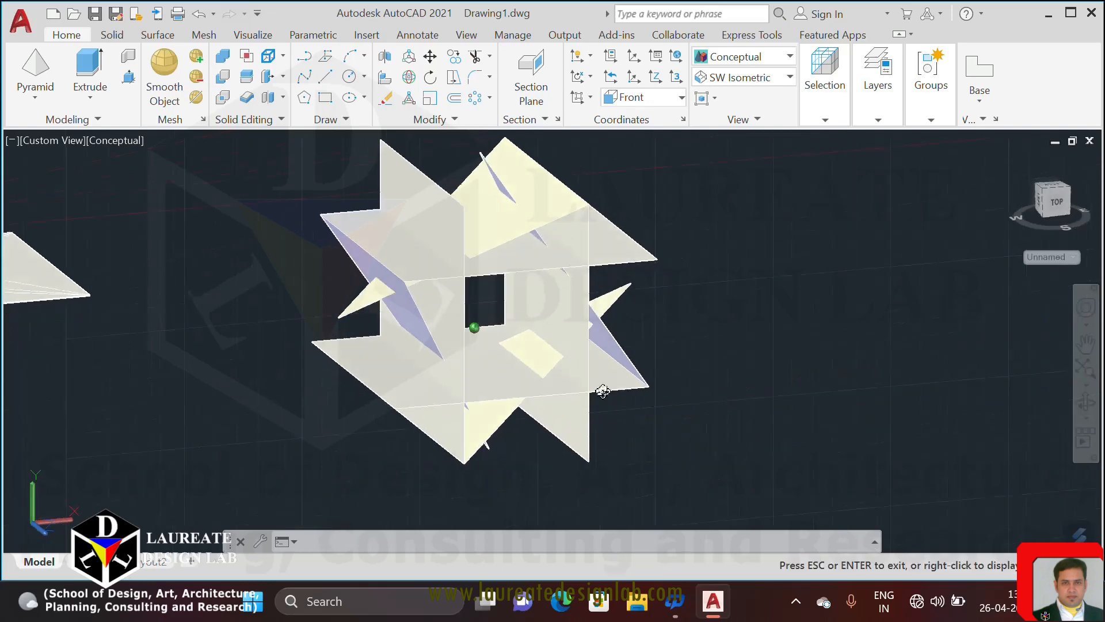
shift+middle_drag(756, 397, 737, 437)
click(735, 406)
click(343, 219)
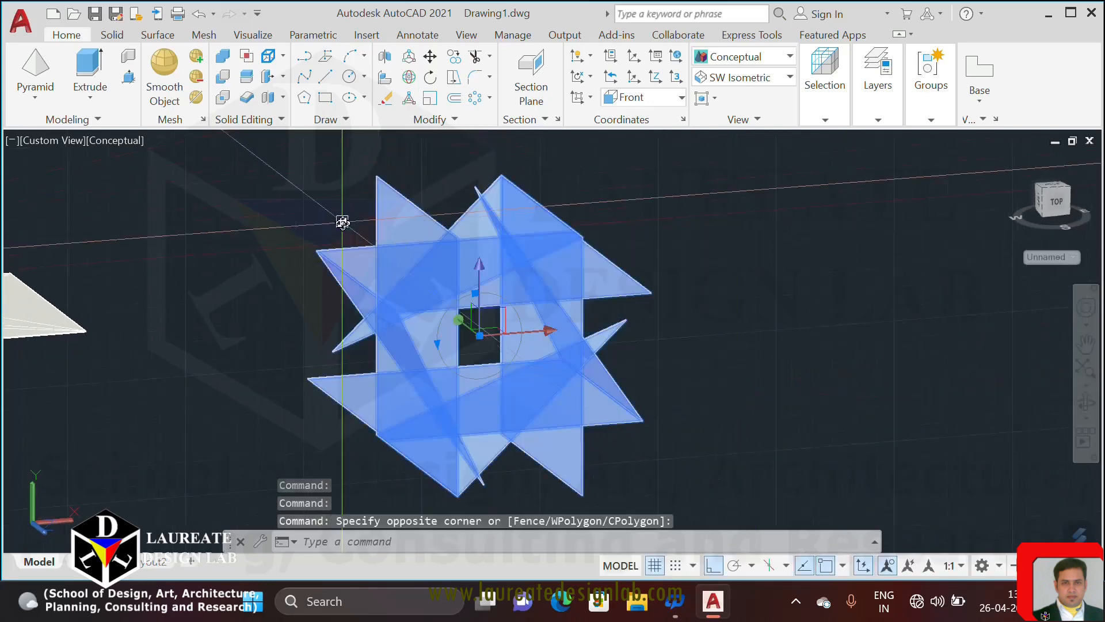
text(x)
key(Return)
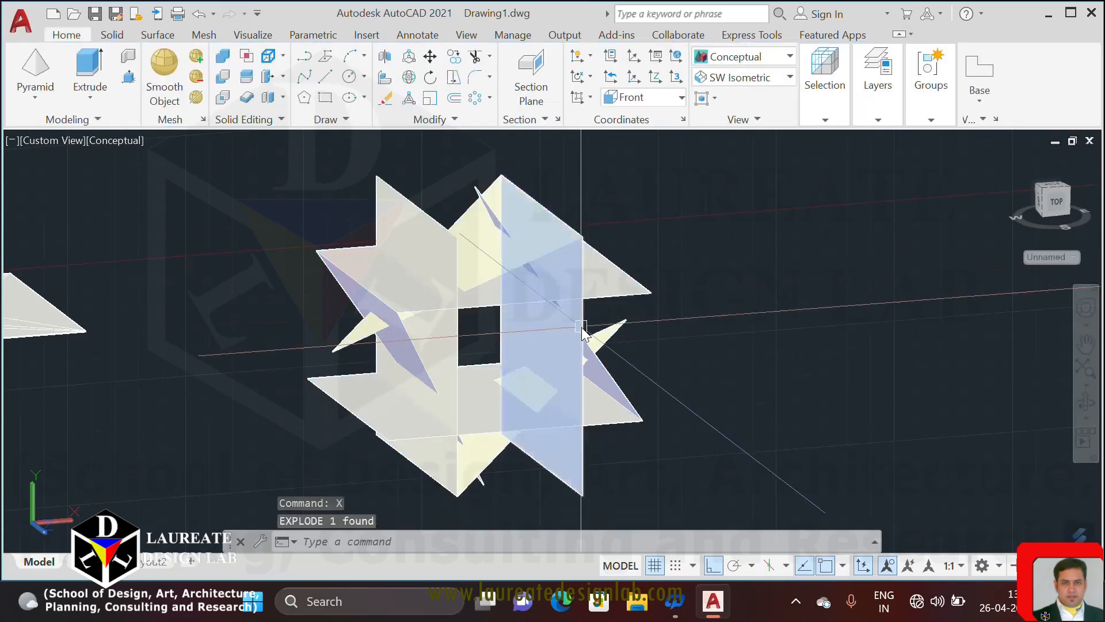
scroll(599, 374, down, 4)
click(679, 450)
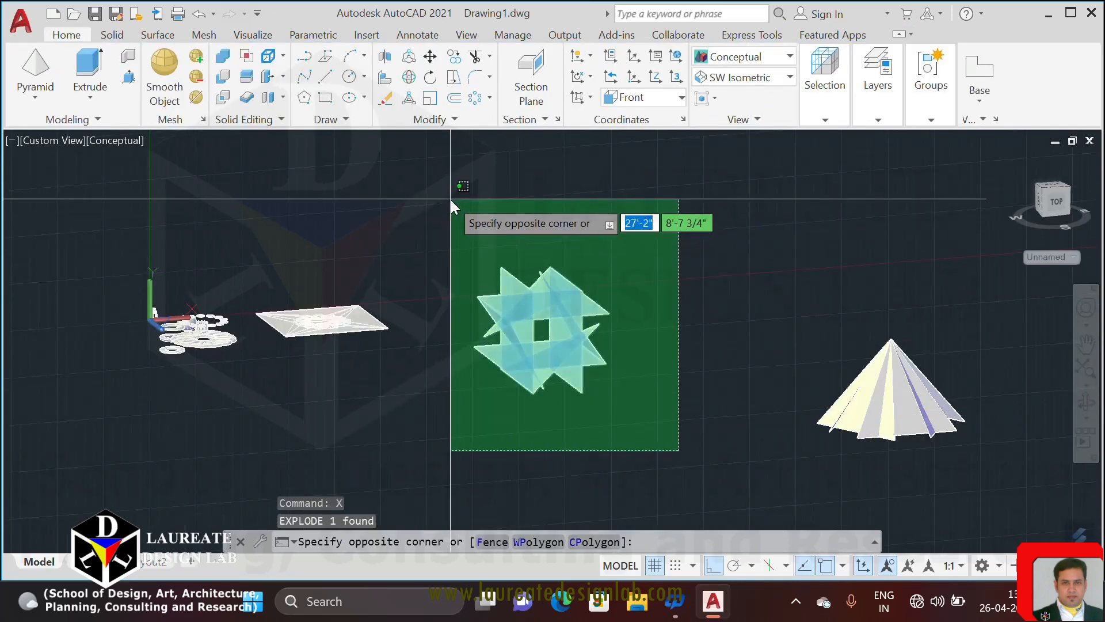
click(450, 199)
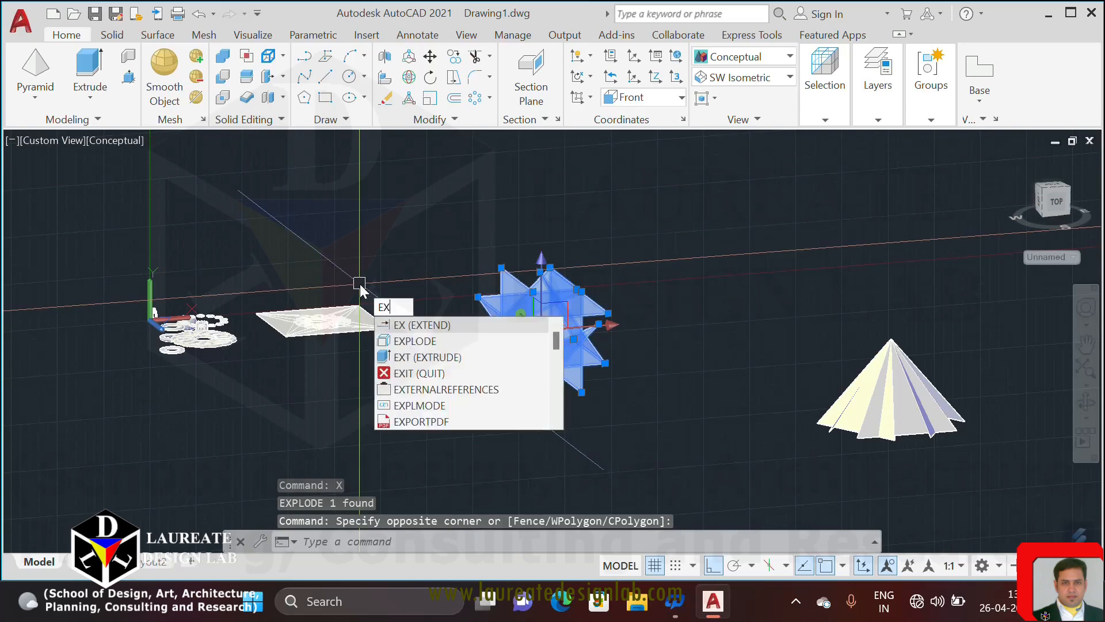
key(Escape)
Extrude all the exploded interlocking surfaces of the four-item star form to a height of 2.
click(661, 451)
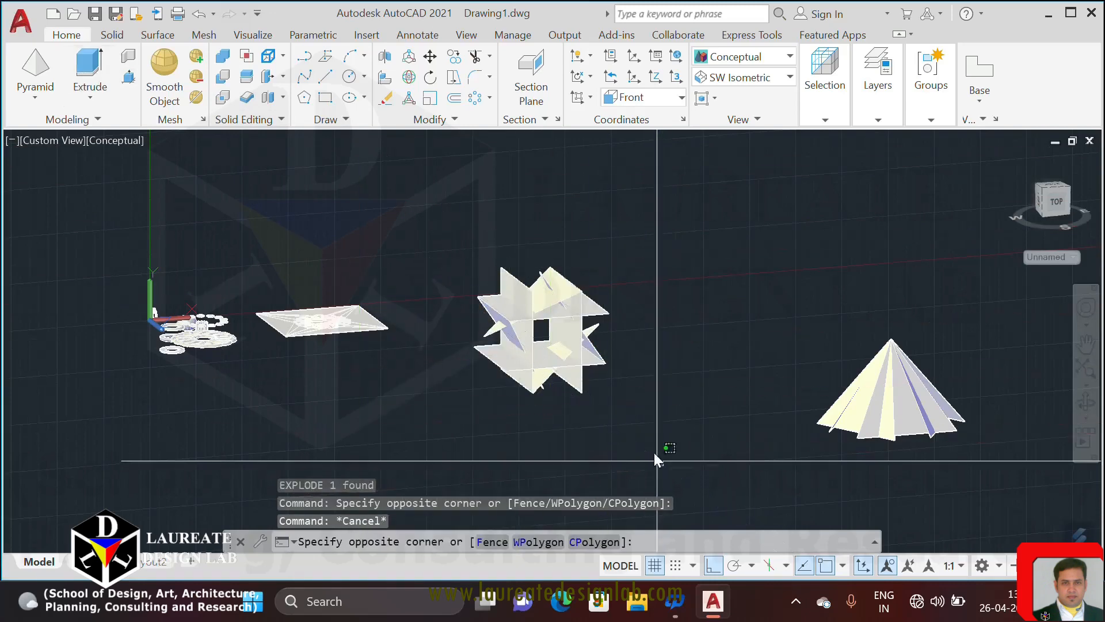
click(450, 204)
click(91, 68)
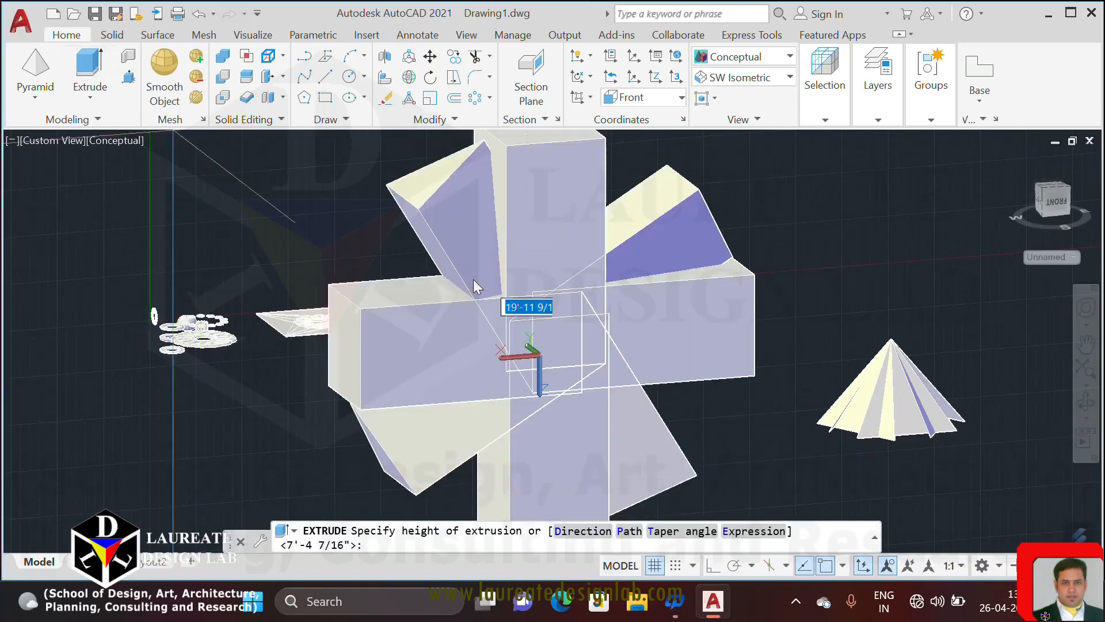
text(2)
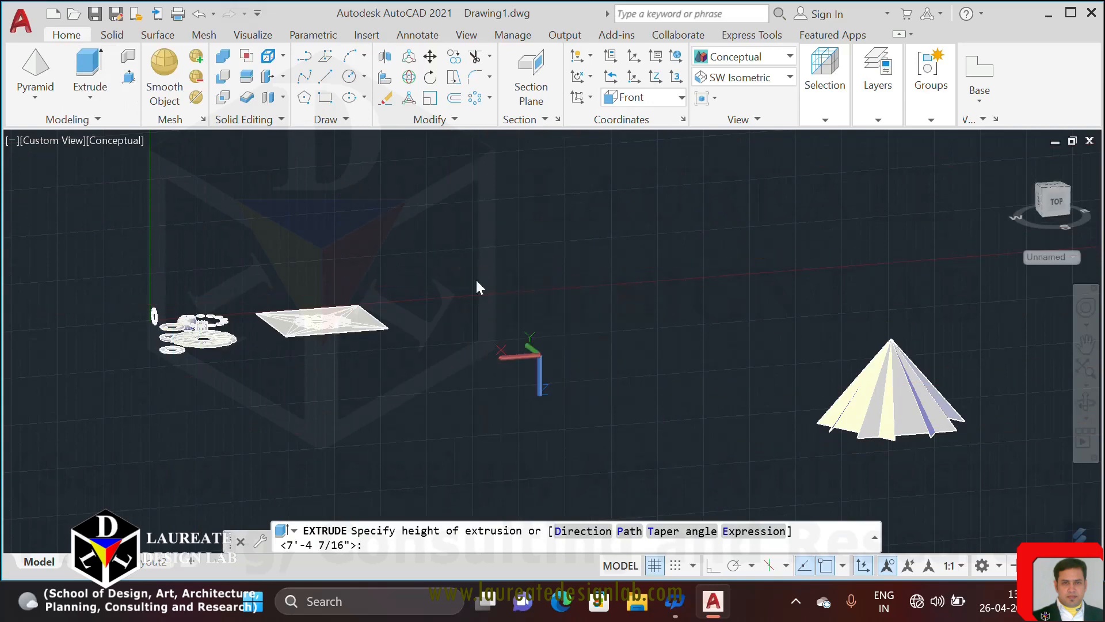
key(Return)
scroll(560, 334, up, 5)
middle_drag(468, 345, 572, 255)
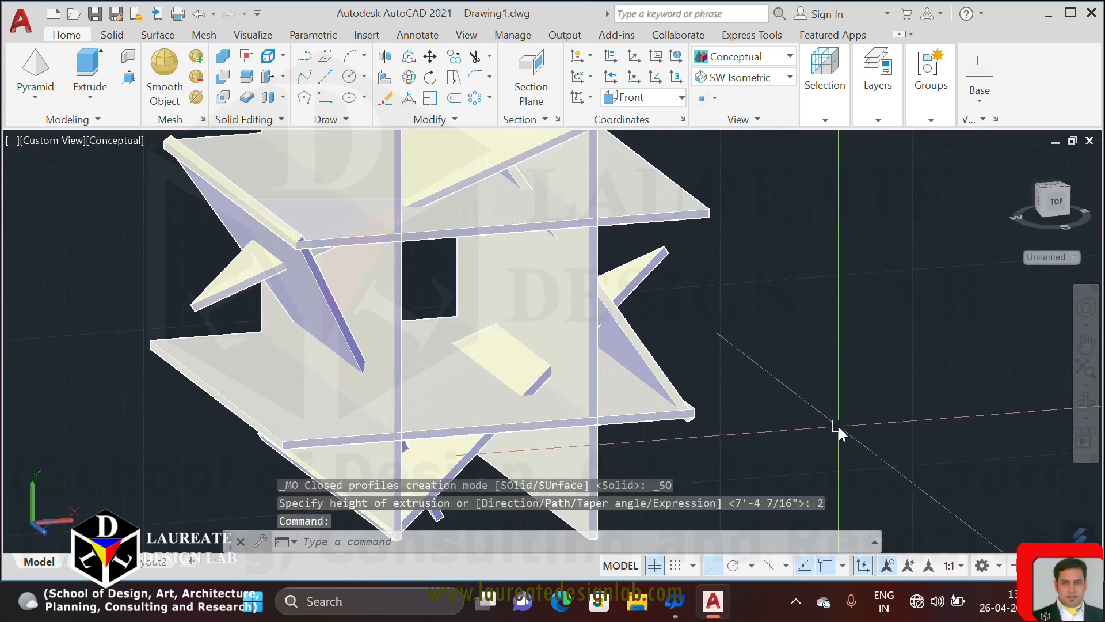
middle_drag(838, 431, 821, 535)
scroll(686, 341, down, 3)
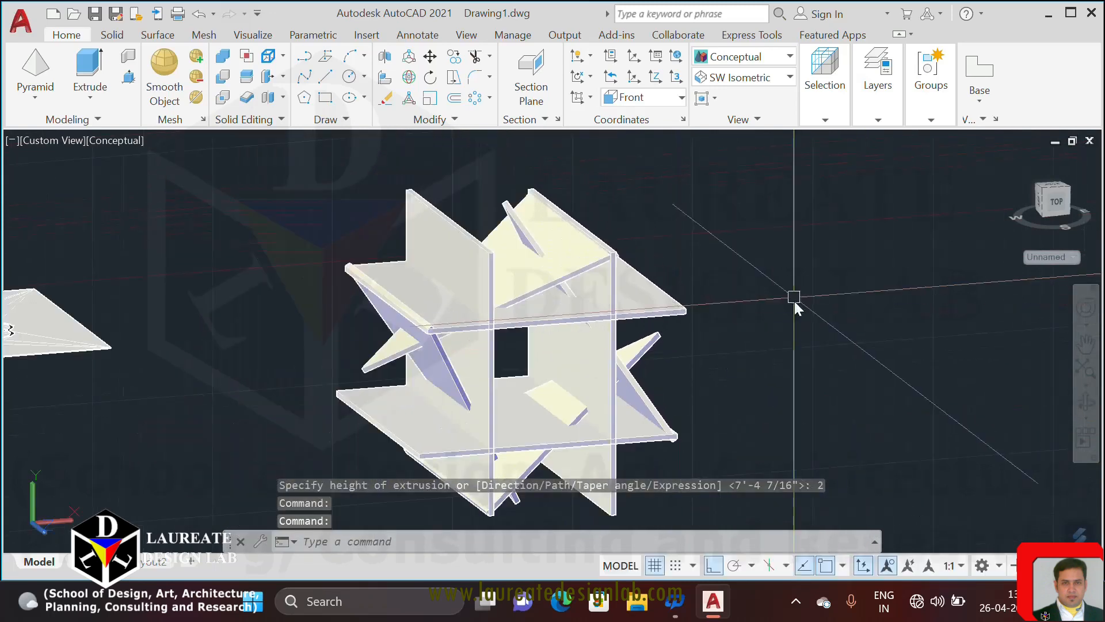
mouse_move(764, 323)
middle_down()
mouse_move(782, 271)
mouse_move(802, 286)
mouse_move(786, 319)
mouse_move(763, 308)
middle_up()
key(Escape)
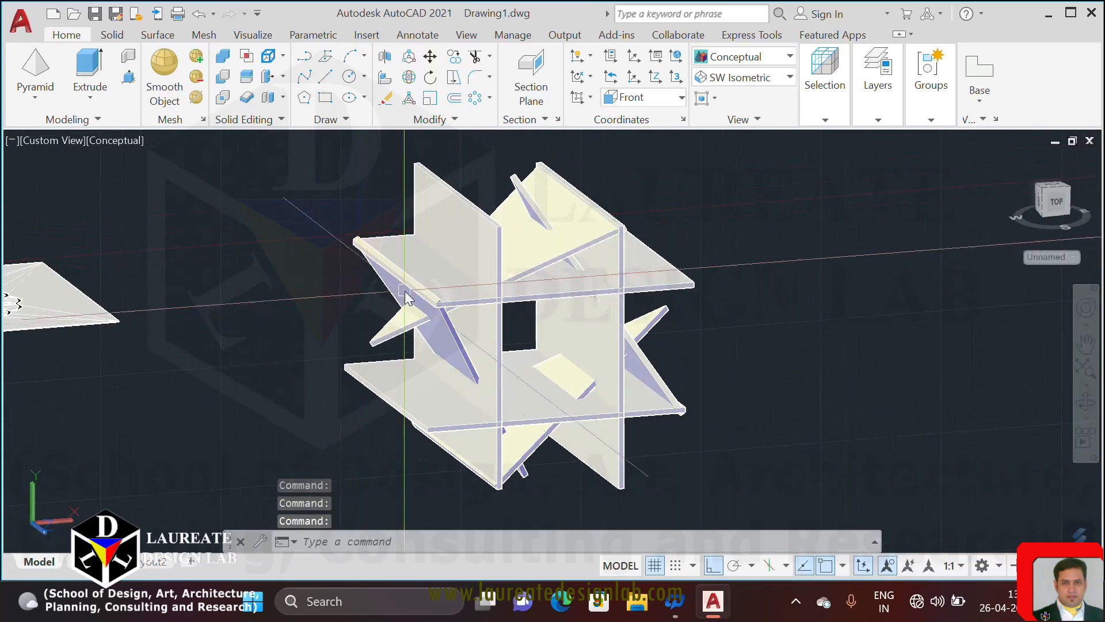